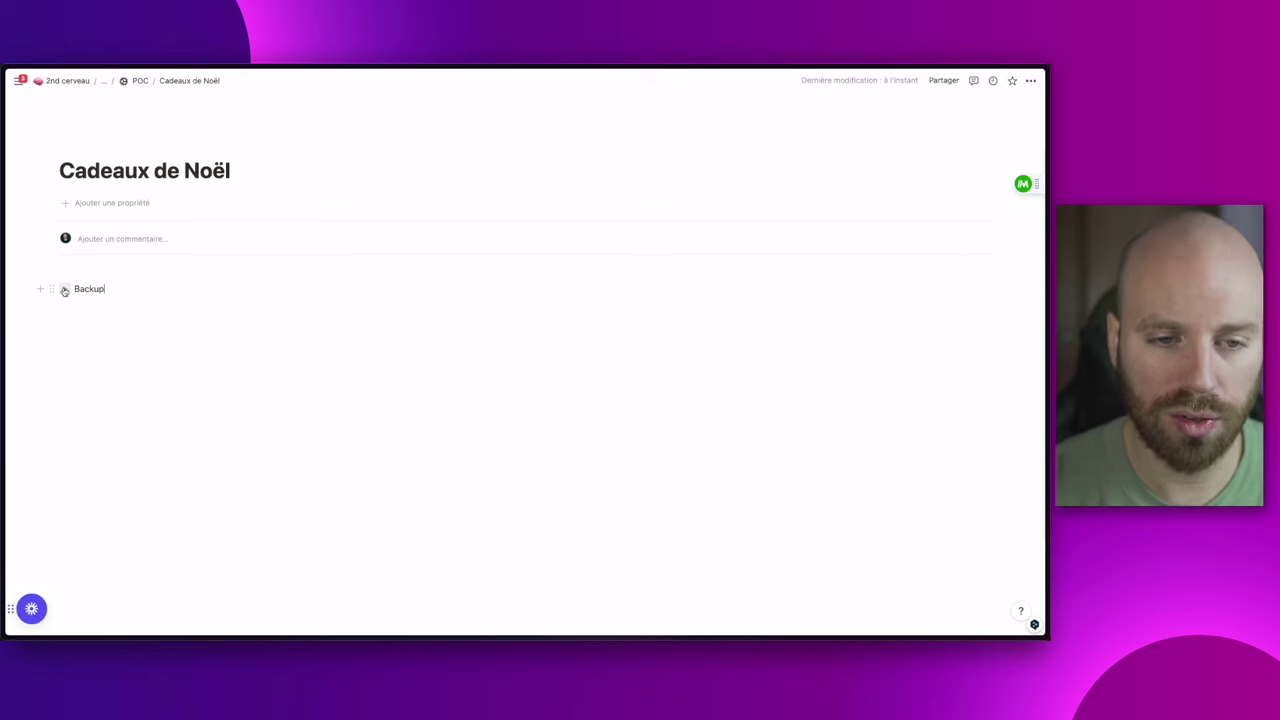
Italicize the title of the Backup toggle and expand it to edit its content
{"action": "left_click_drag", "start_coordinate": [72, 288], "coordinate": [145, 288]}
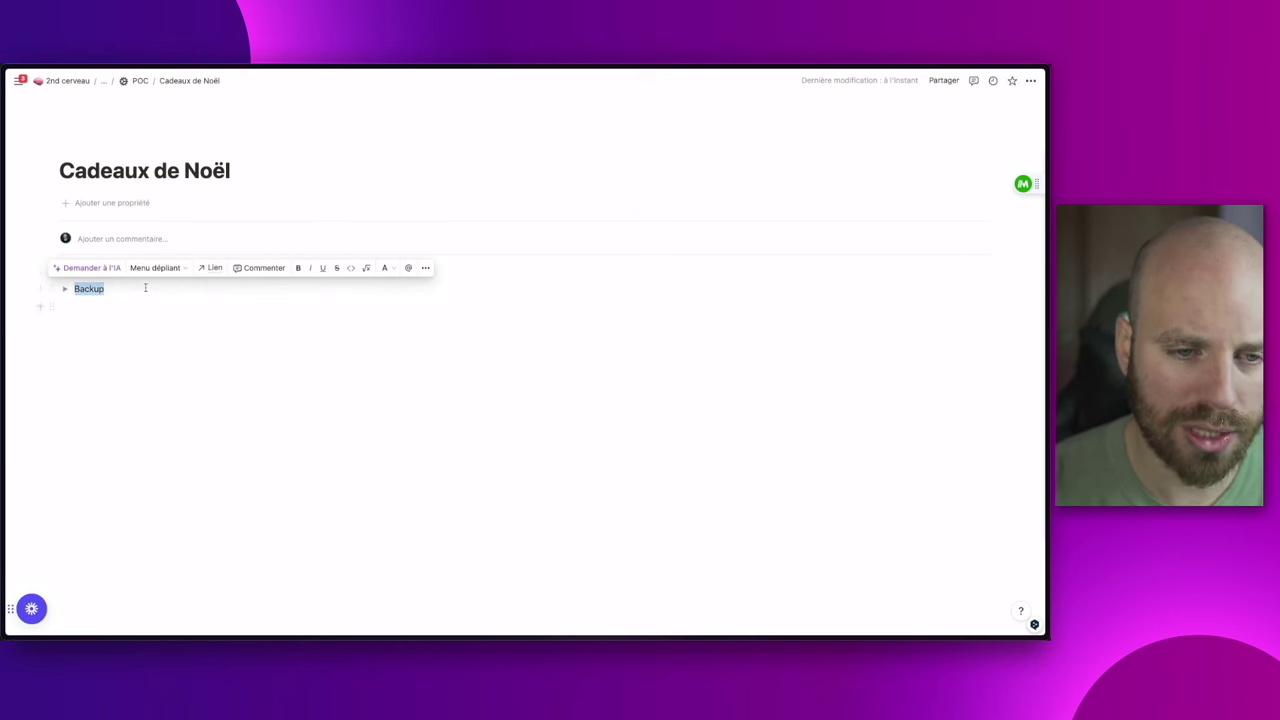
{"action": "left_click", "coordinate": [310, 267]}
{"action": "left_click", "coordinate": [87, 306]}
{"action": "left_click", "coordinate": [65, 288]}
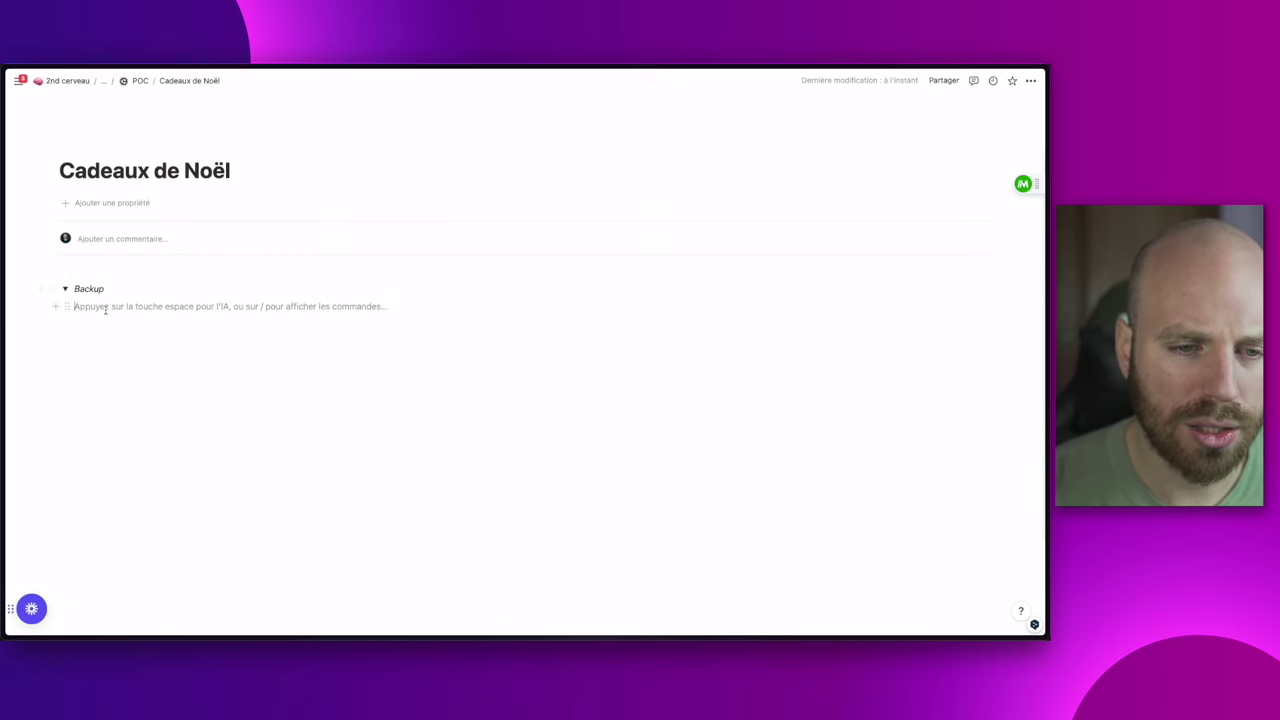
Create a sub-page inside the Backup toggle as a table with a new database, titled Liste
{"action": "type", "text": "/page"}
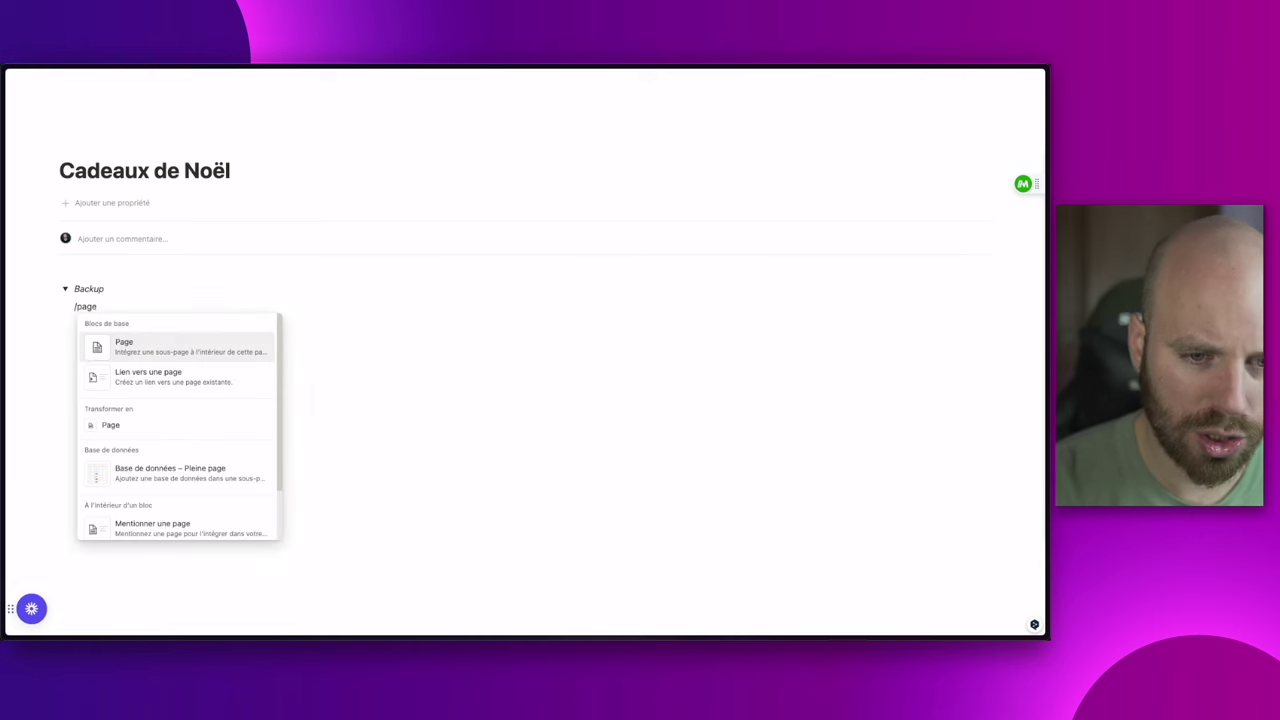
{"action": "key", "text": "Return"}
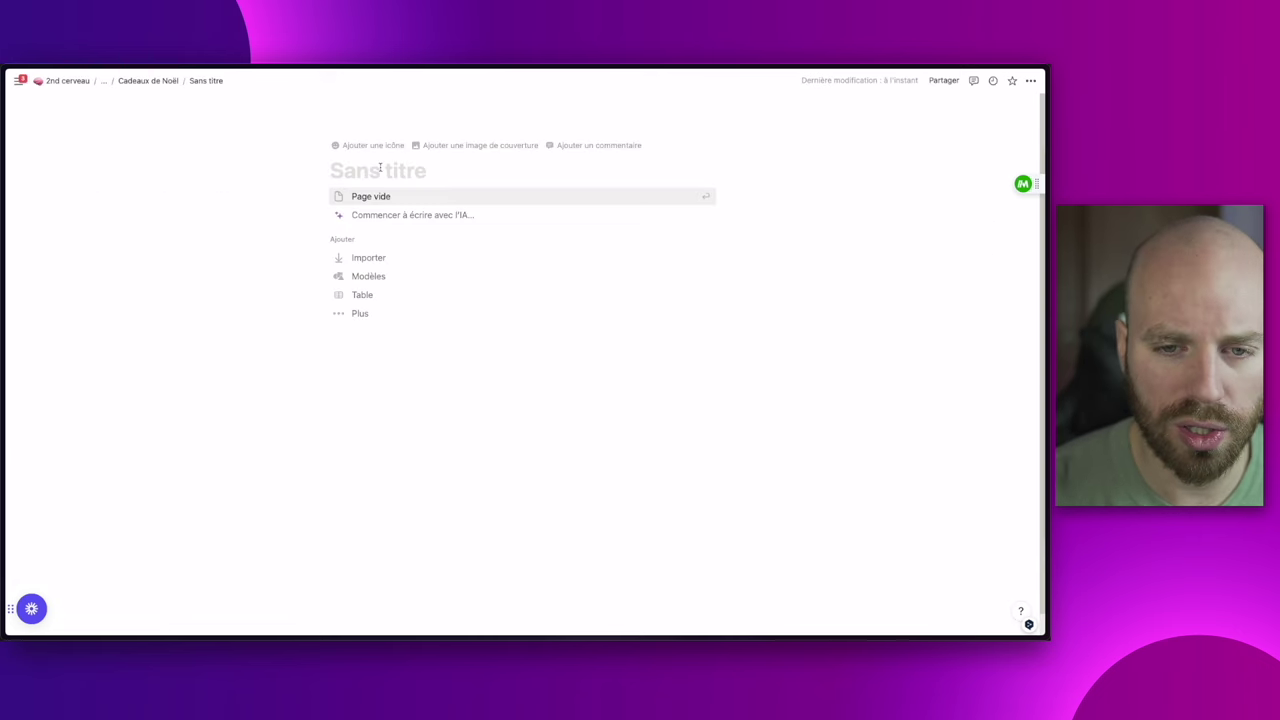
{"action": "left_click", "coordinate": [363, 296]}
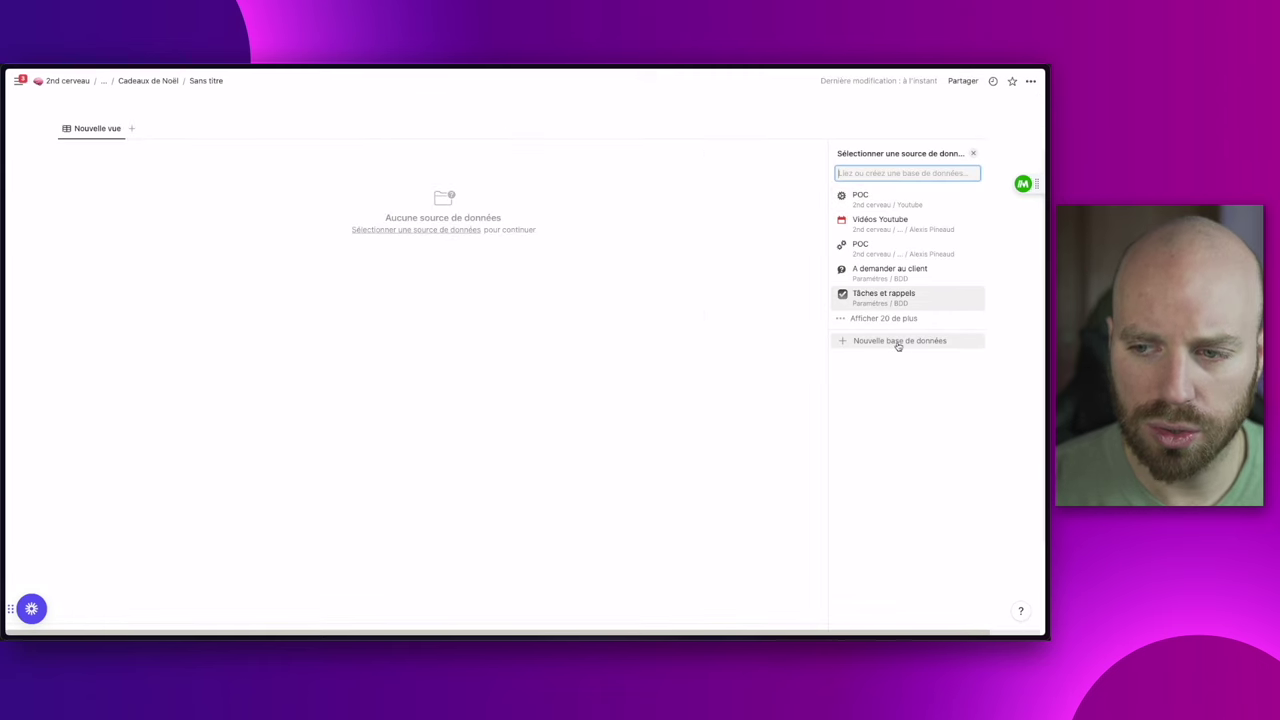
{"action": "left_click", "coordinate": [898, 341]}
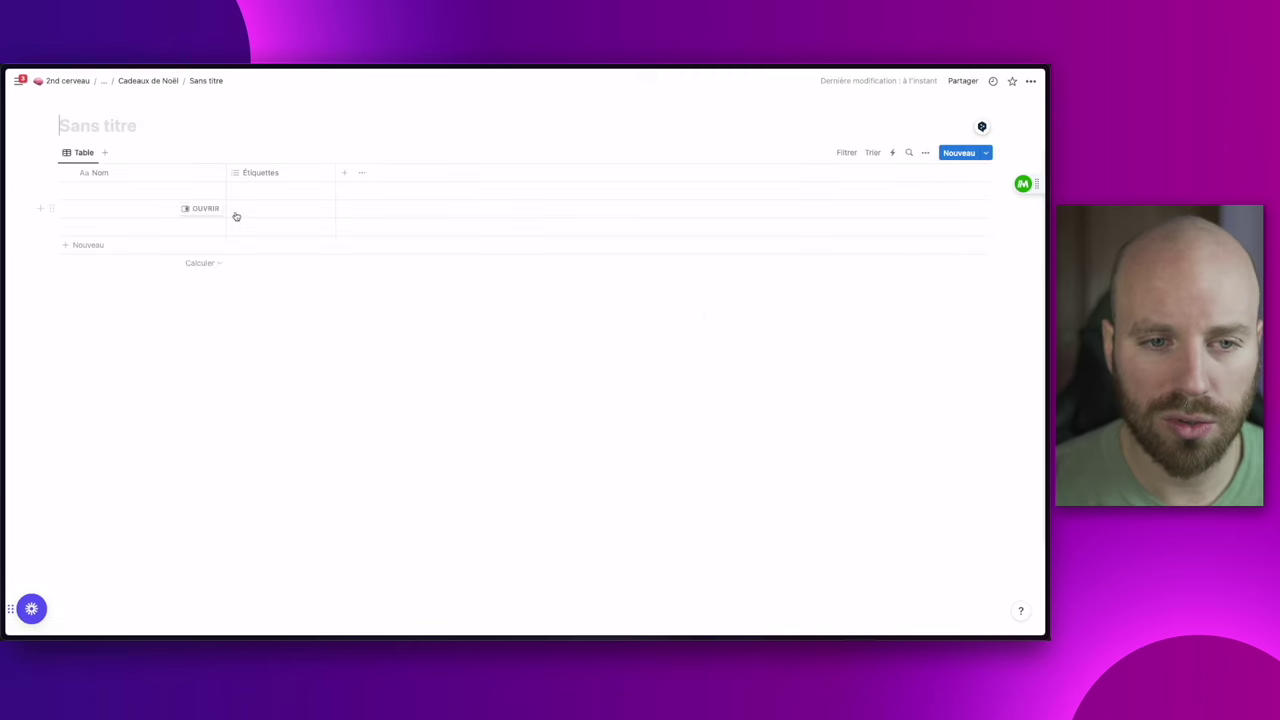
{"action": "type", "text": "Liste"}
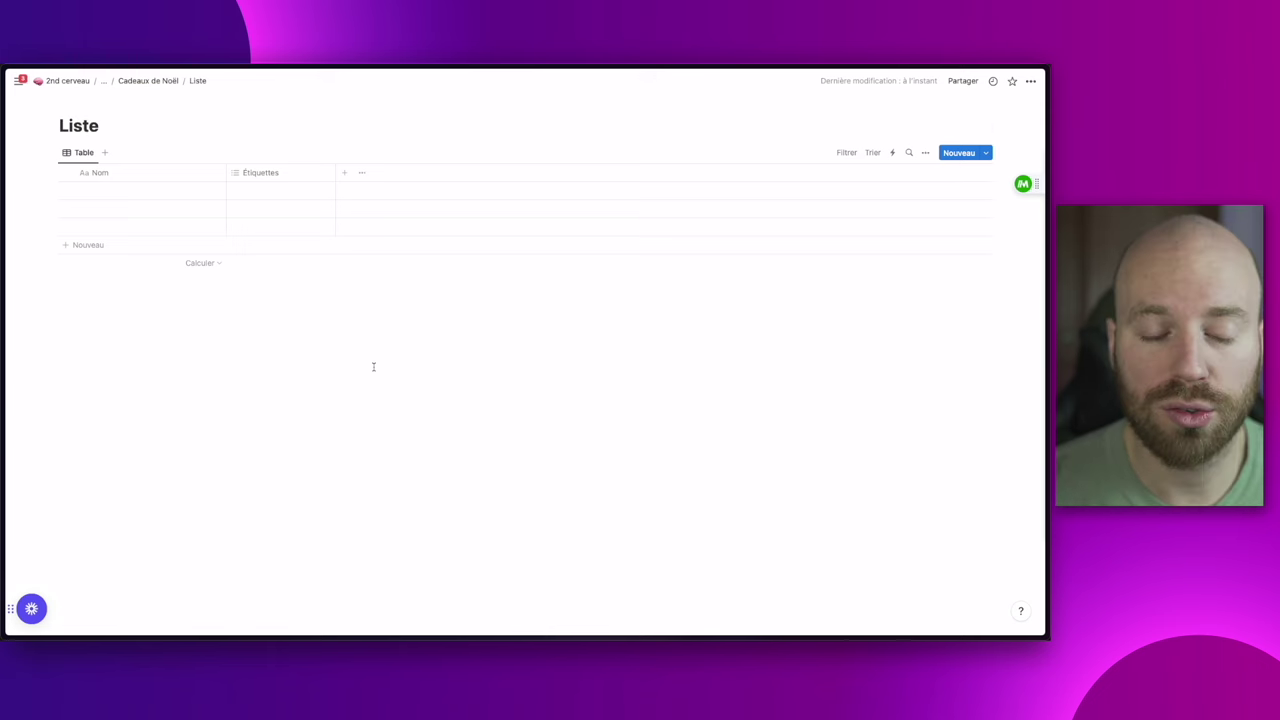
Return to the Cadeaux de Noël page and add a second table database titled Personnes inside the Backup toggle
{"action": "left_click", "coordinate": [148, 80]}
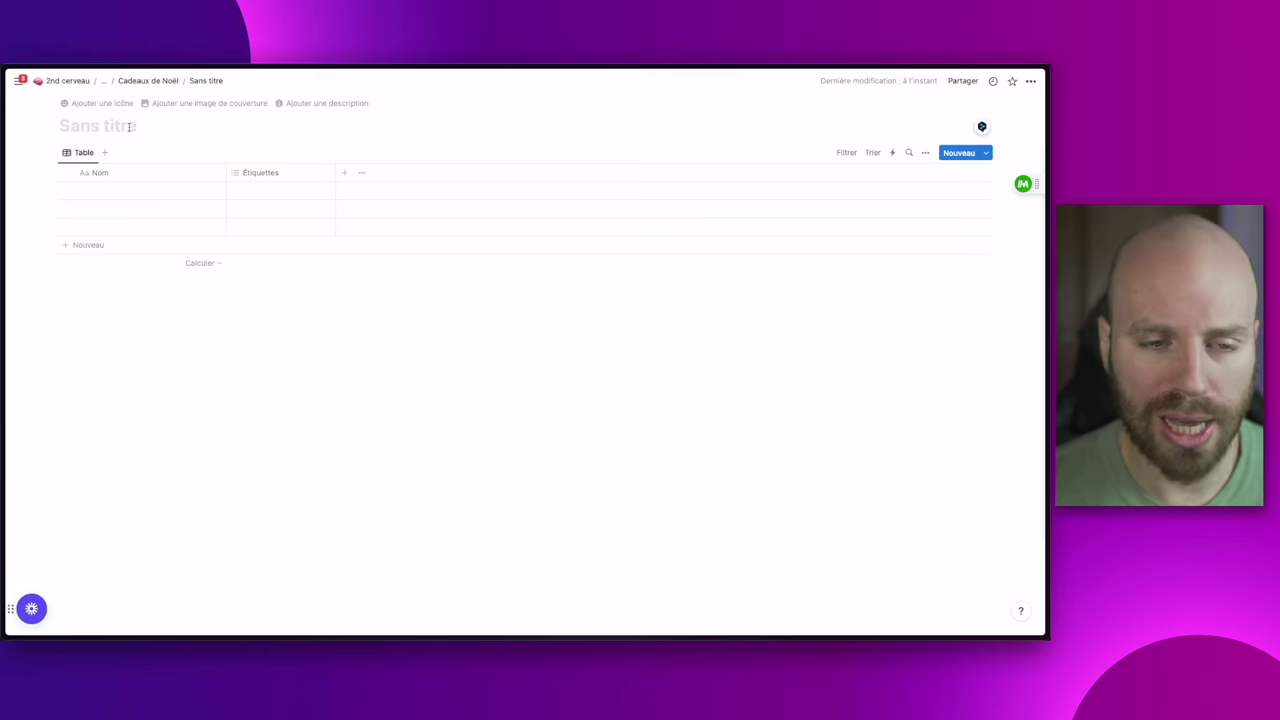
{"action": "type", "text": "Personnes"}
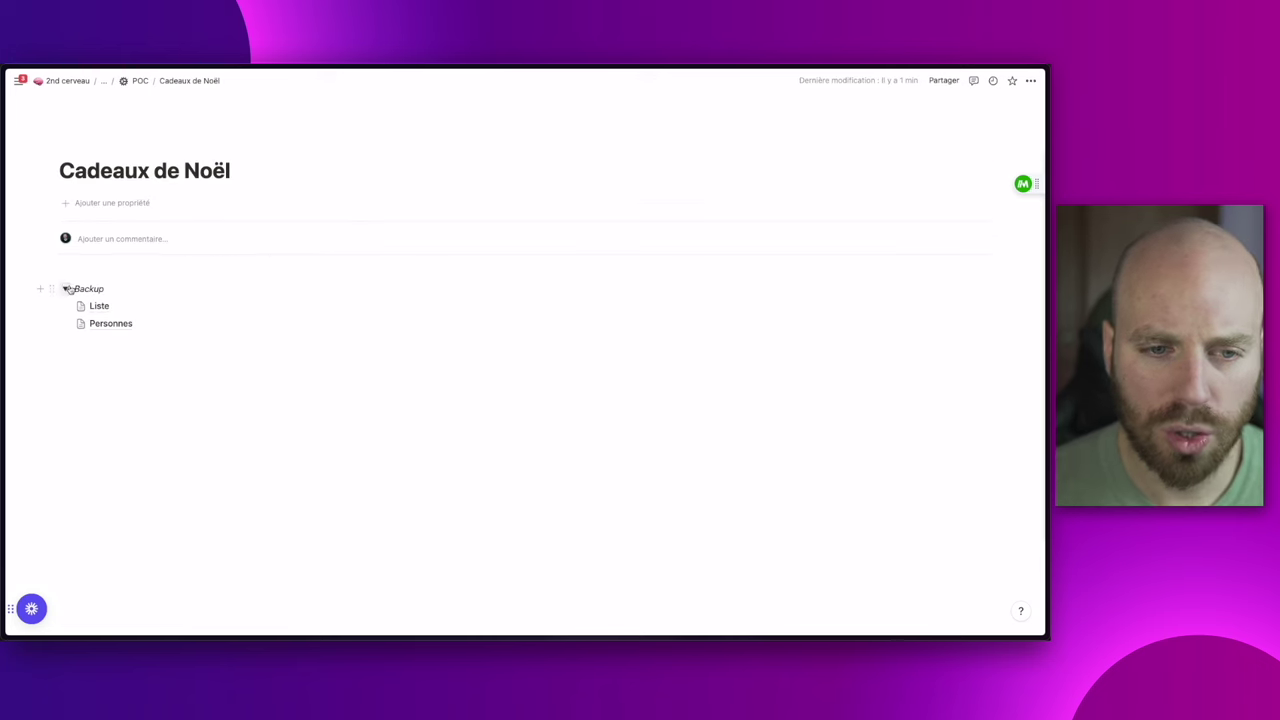
{"action": "left_click", "coordinate": [64, 289]}
{"action": "left_click", "coordinate": [64, 289]}
{"action": "left_click", "coordinate": [64, 289]}
{"action": "left_click", "coordinate": [64, 289]}
Open the Liste database and name its three rows Cadeau 1, Cadeau 2 and Cadeau 3
{"action": "left_click", "coordinate": [110, 307]}
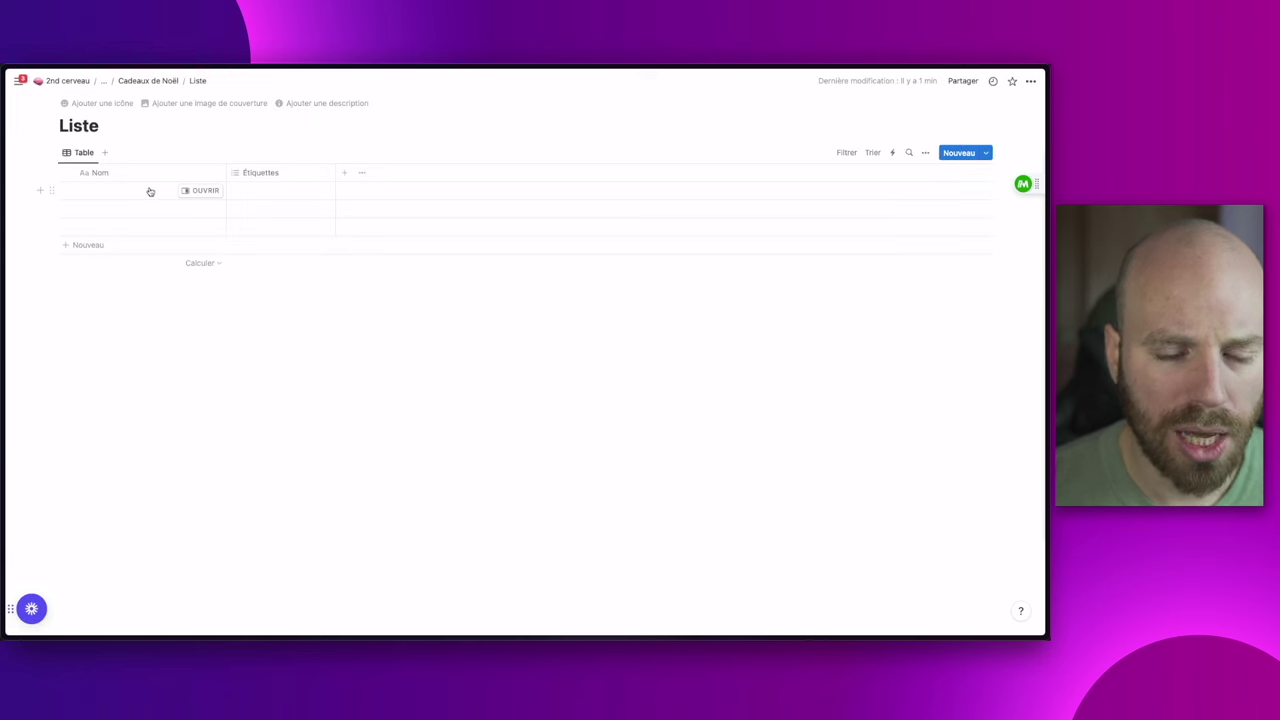
{"action": "left_click", "coordinate": [150, 191]}
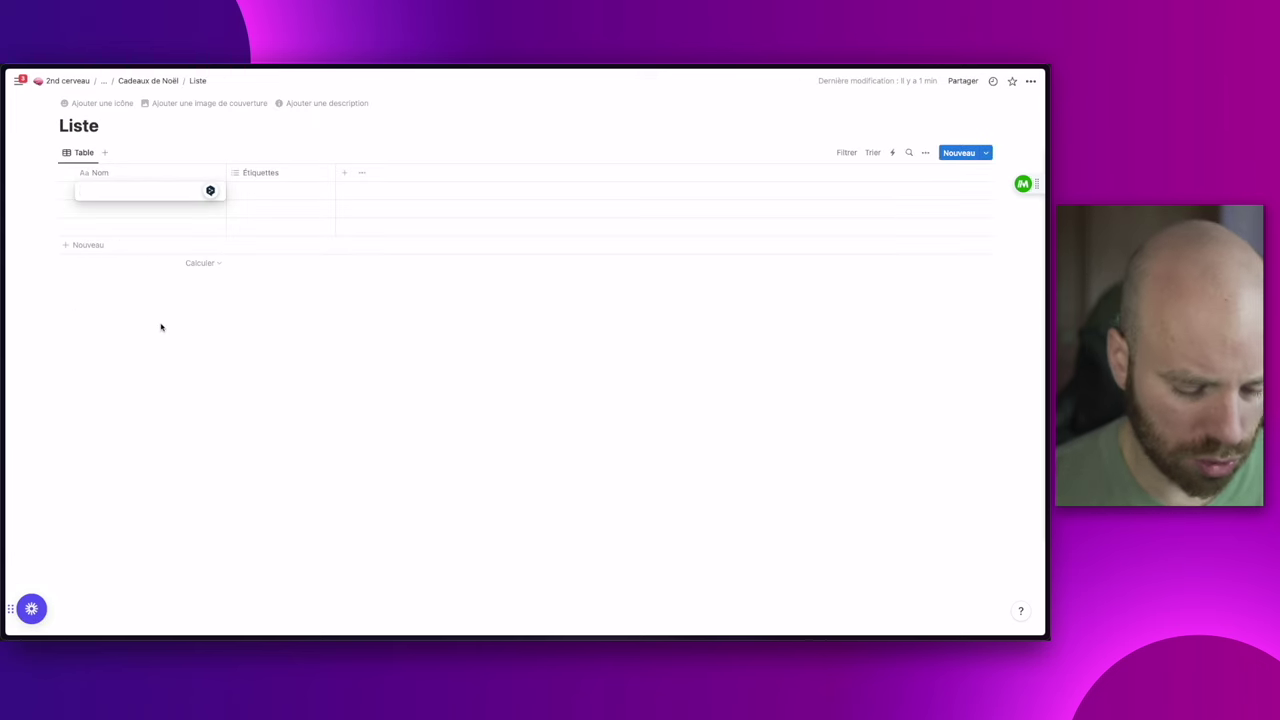
{"action": "type", "text": "Cadeau 1"}
{"action": "key", "text": "Return"}
{"action": "type", "text": "Cadeau 2"}
{"action": "key", "text": "Return"}
{"action": "type", "text": "Cadeau 3"}
{"action": "key", "text": "Return"}
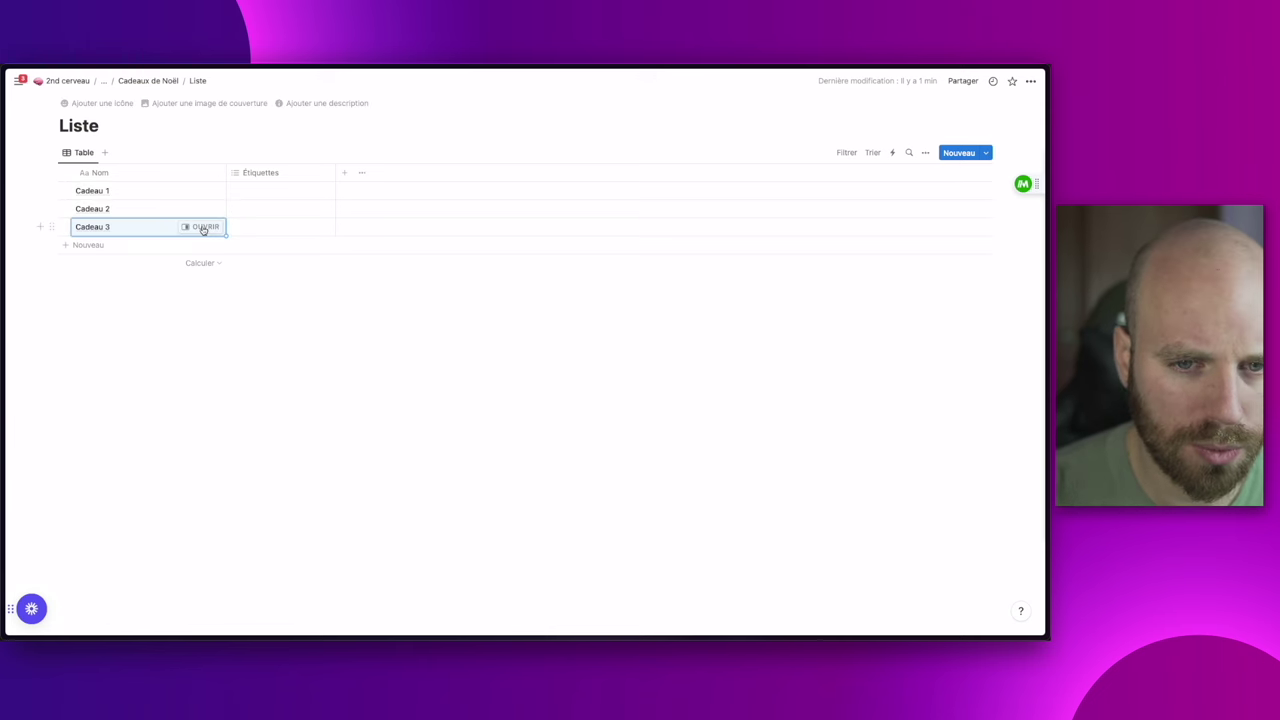
Delete the Étiquettes property from Liste, and check the Cadeau 1 page in a side preview
{"action": "left_click", "coordinate": [257, 178]}
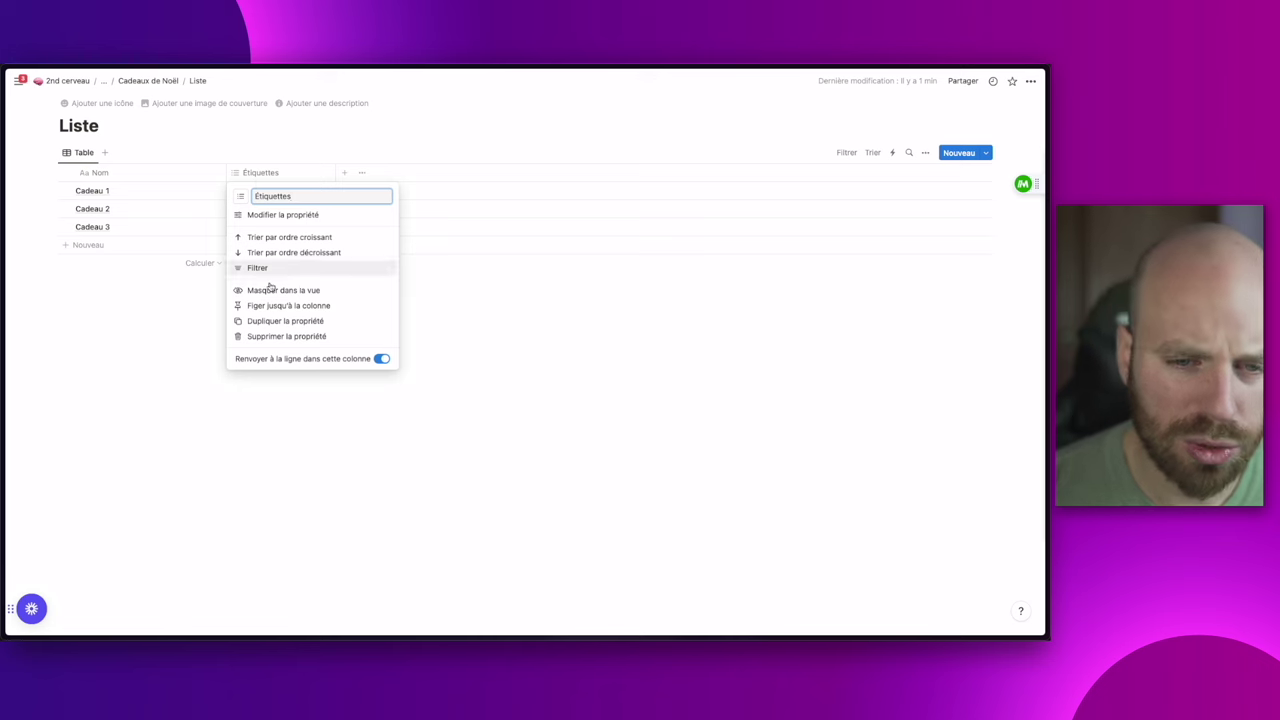
{"action": "left_click", "coordinate": [278, 337]}
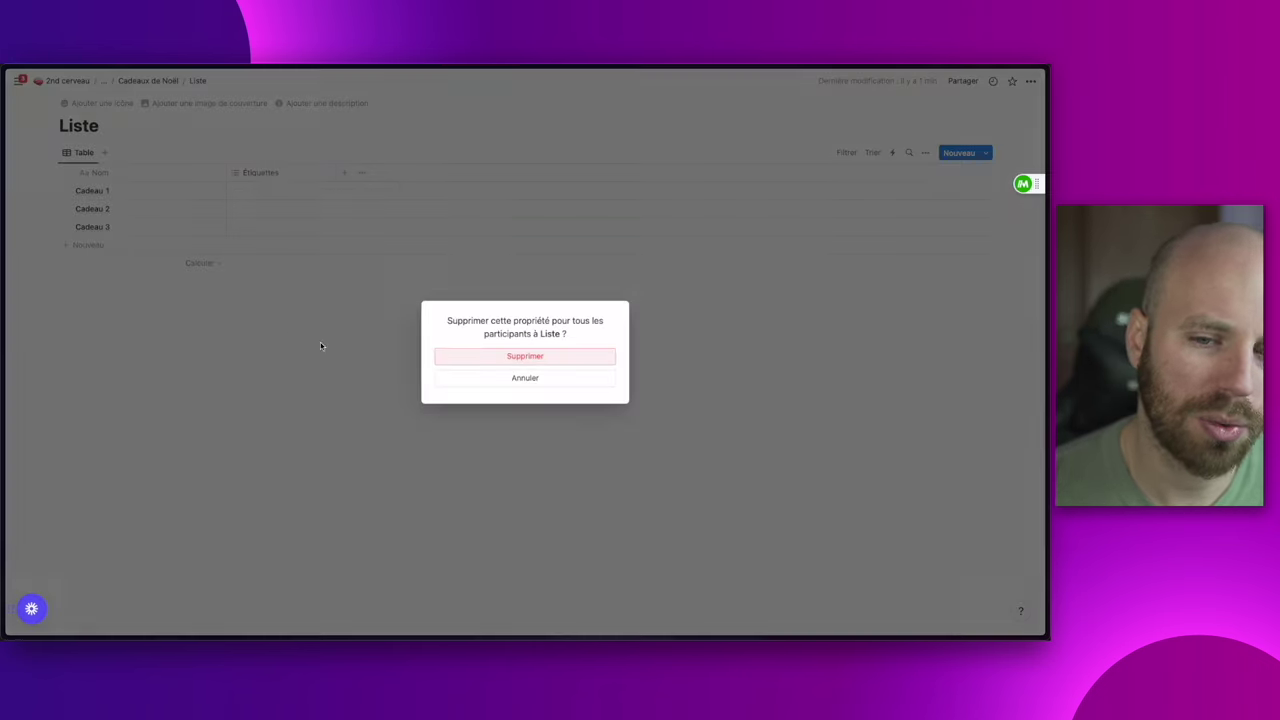
{"action": "left_click", "coordinate": [477, 356]}
{"action": "left_click", "coordinate": [215, 194]}
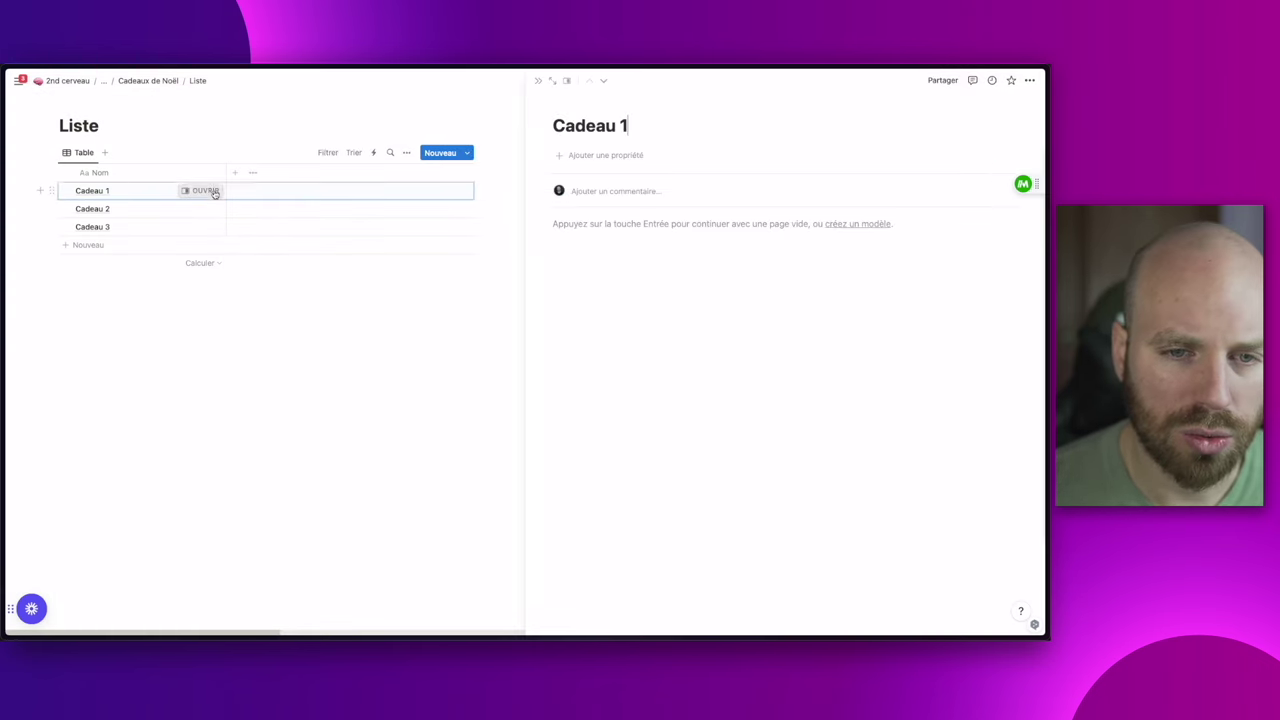
{"action": "left_click", "coordinate": [536, 82]}
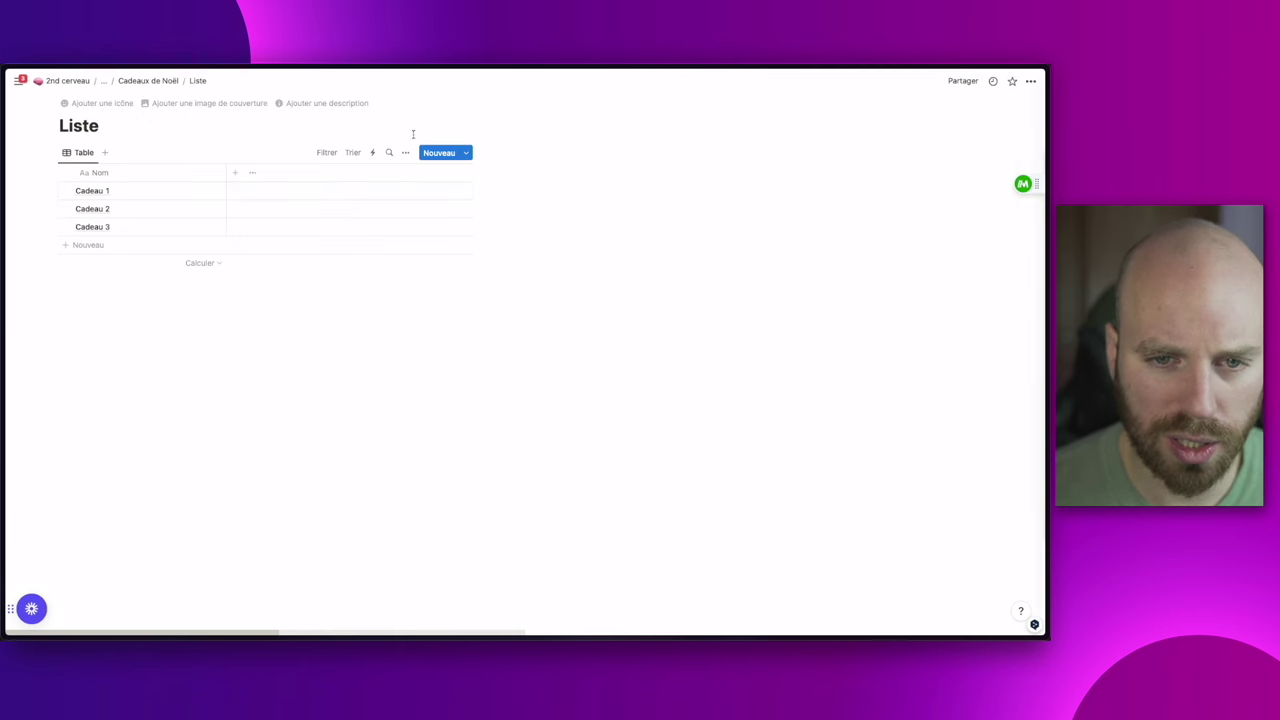
Add a URL-type property to the Liste table, keeping its default name
{"action": "left_click", "coordinate": [238, 174]}
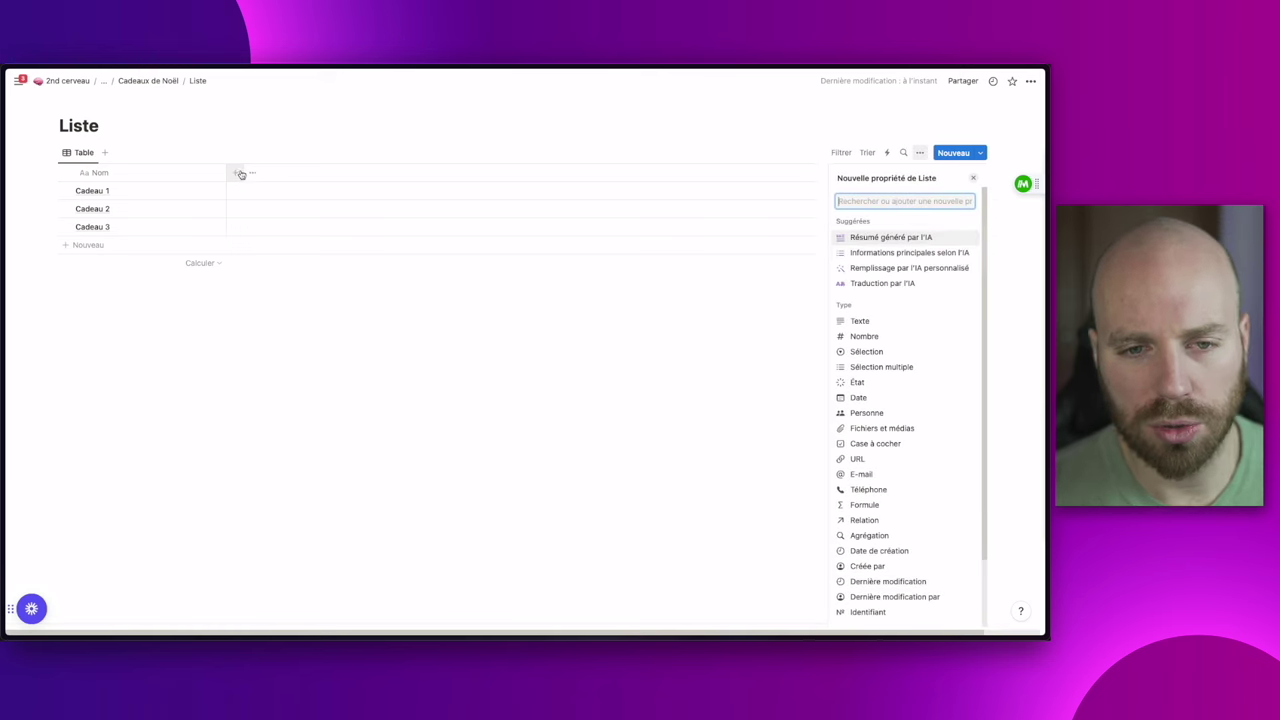
{"action": "scroll", "coordinate": [885, 375], "scroll_direction": "down", "scroll_amount": 2}
{"action": "left_click", "coordinate": [876, 380]}
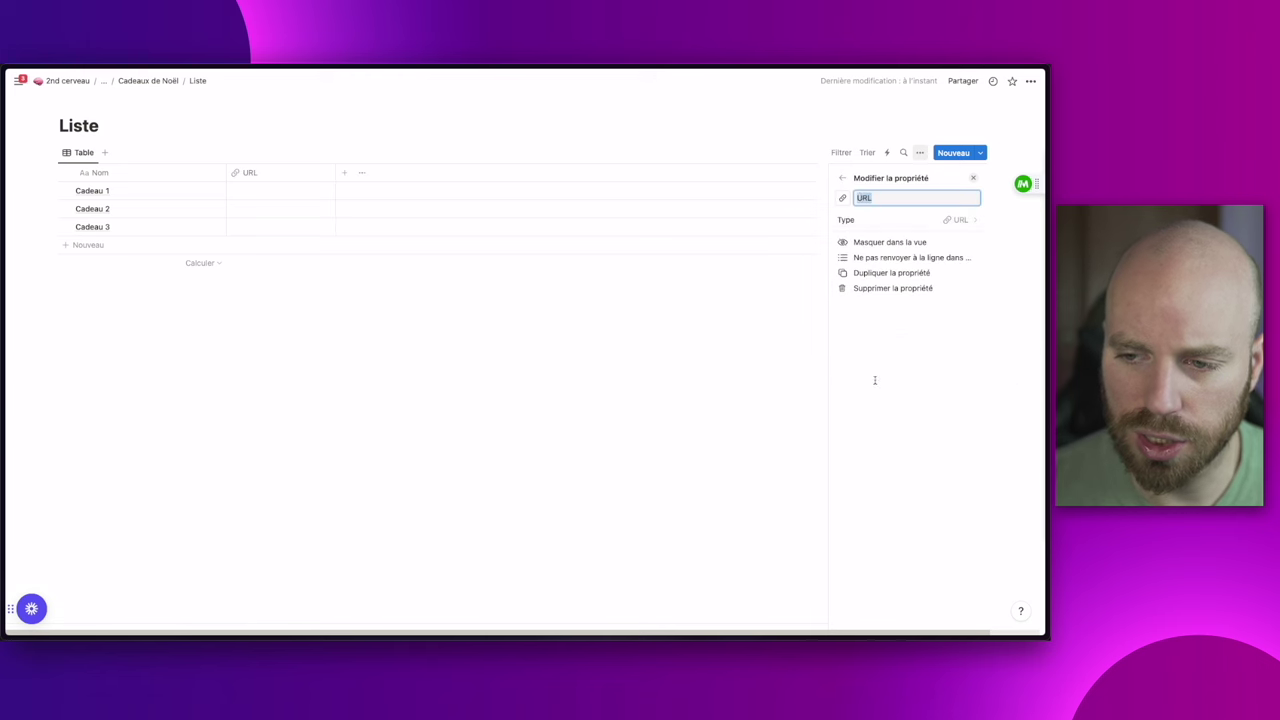
{"action": "left_click", "coordinate": [656, 350]}
{"action": "left_click", "coordinate": [250, 191]}
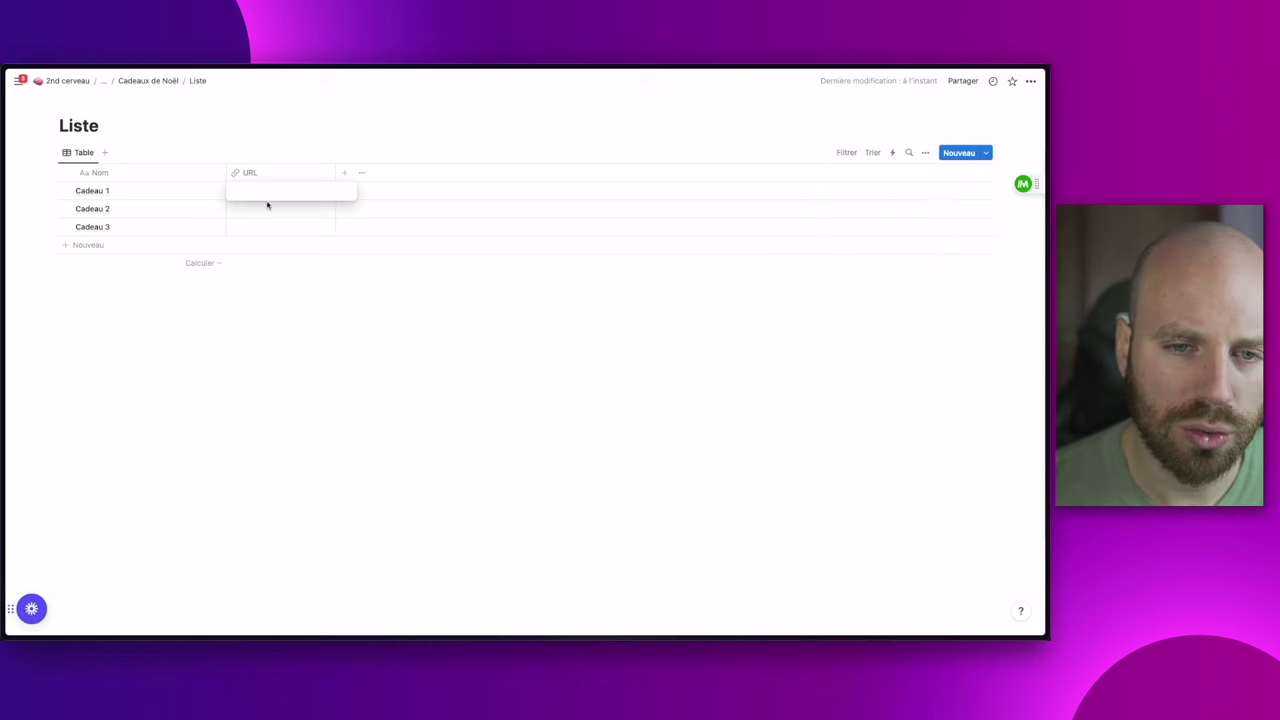
{"action": "left_click", "coordinate": [258, 210]}
{"action": "key", "text": "Escape"}
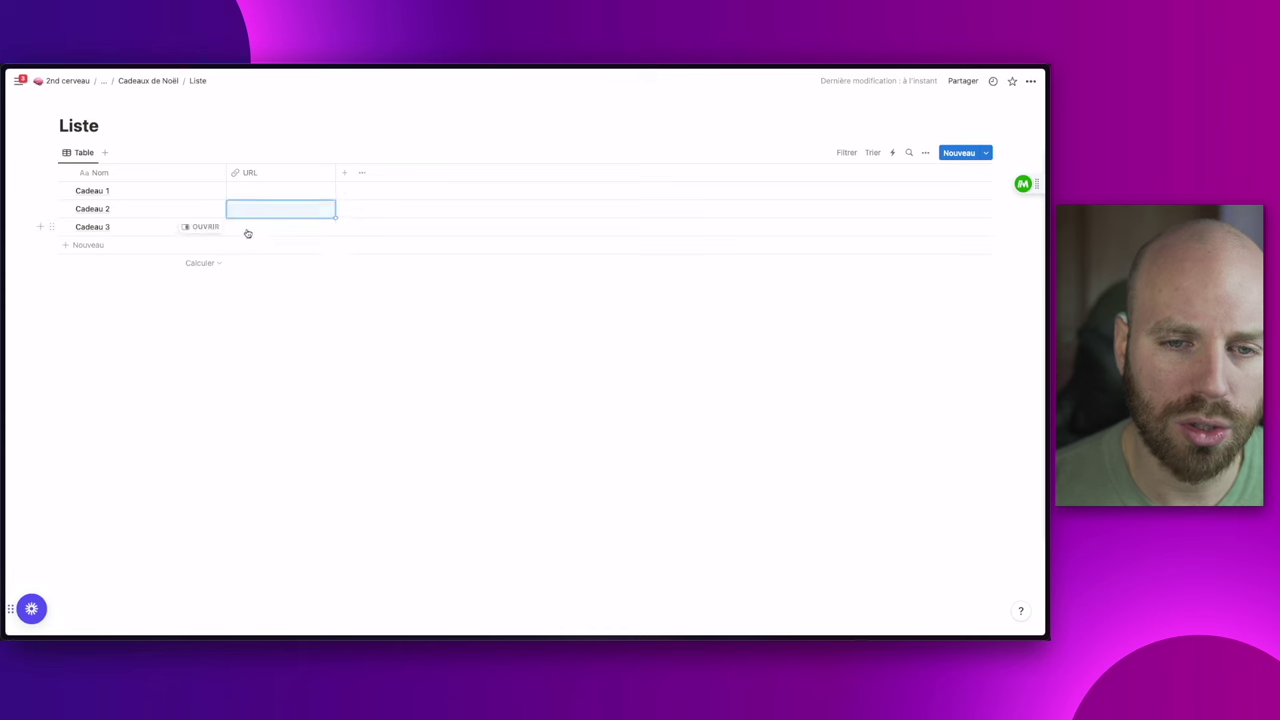
{"action": "left_click", "coordinate": [240, 230]}
{"action": "key", "text": "Escape"}
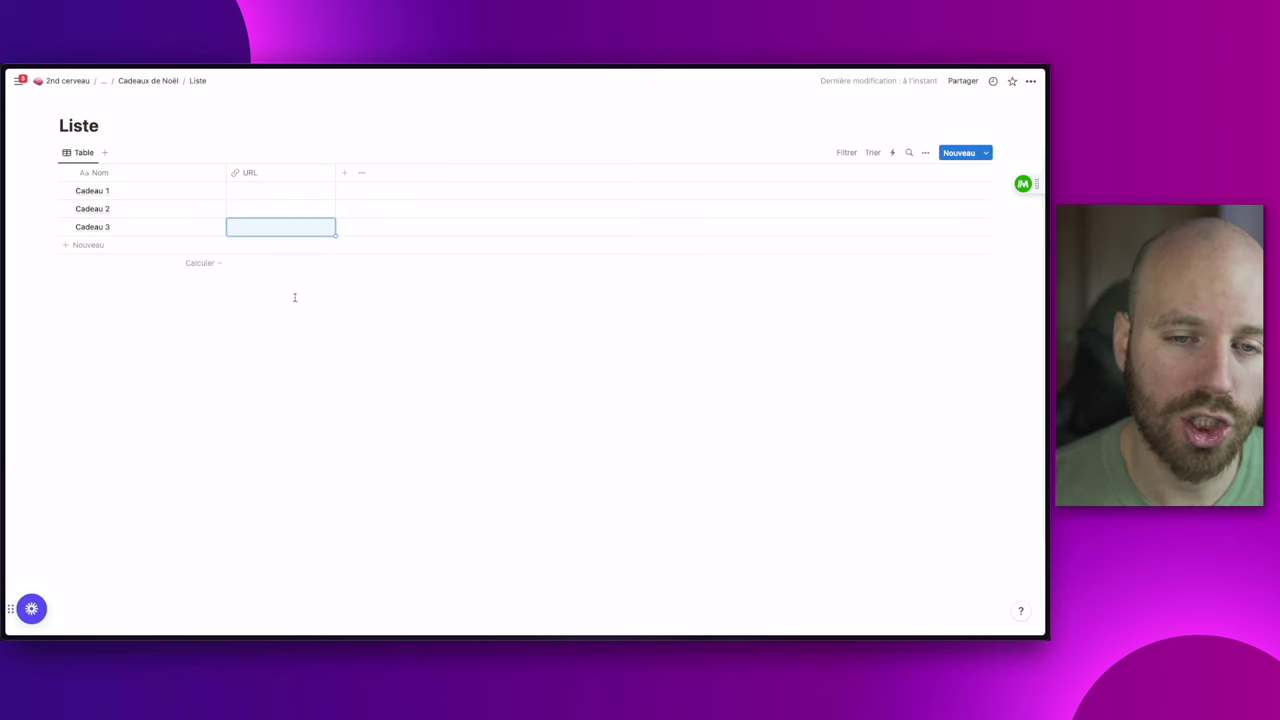
Add a Nombre-type property named Prix to the Liste table and set its number format to Euro
{"action": "left_click", "coordinate": [345, 175]}
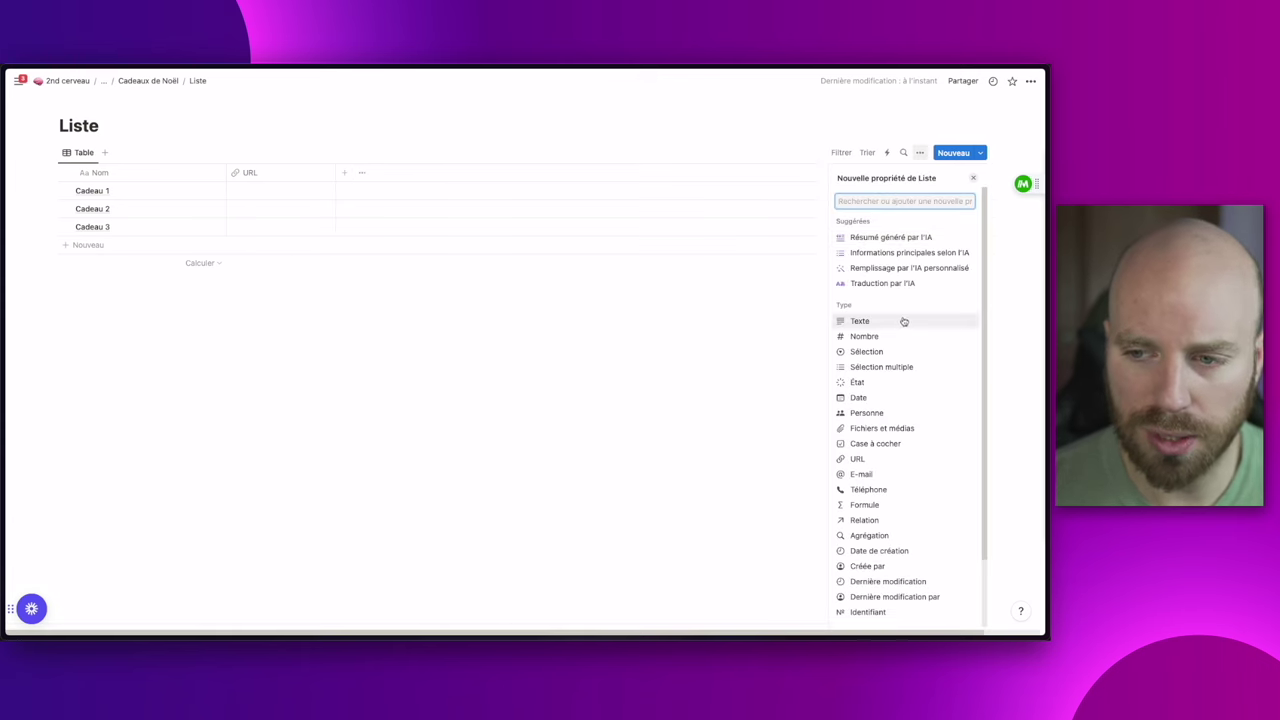
{"action": "scroll", "coordinate": [877, 457], "scroll_direction": "down", "scroll_amount": 2}
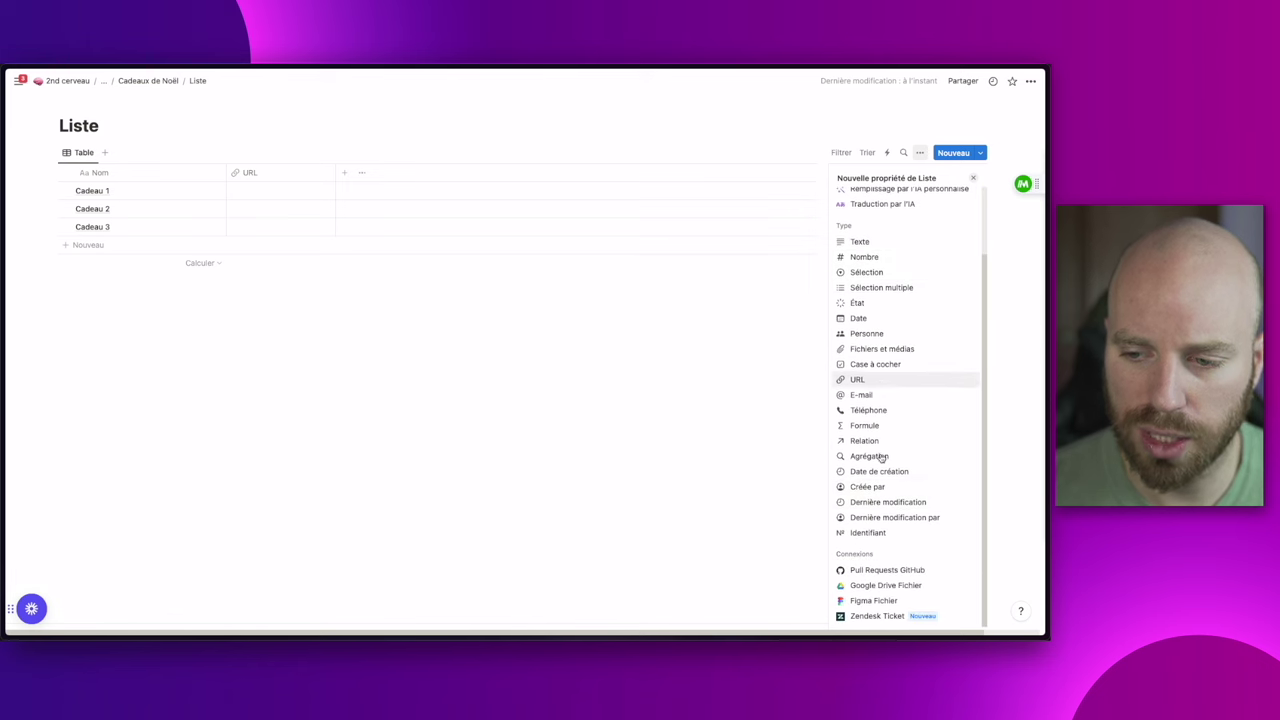
{"action": "left_click", "coordinate": [866, 258]}
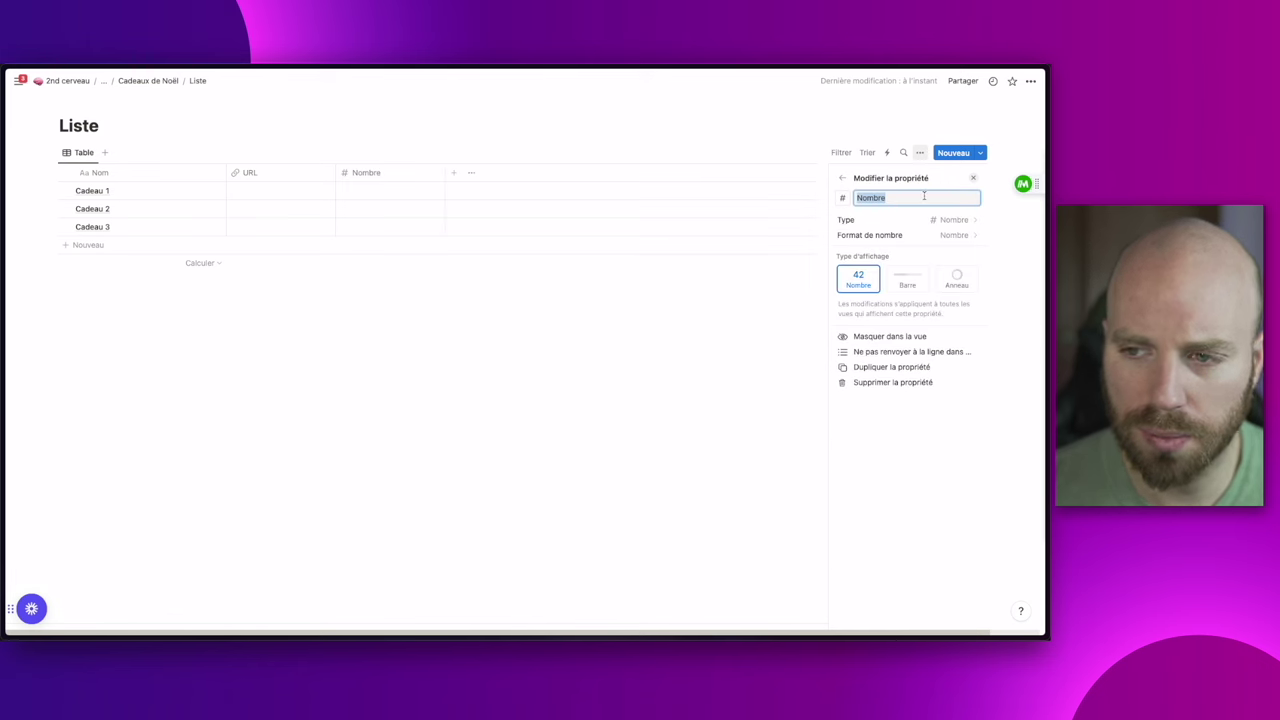
{"action": "type", "text": "Prix"}
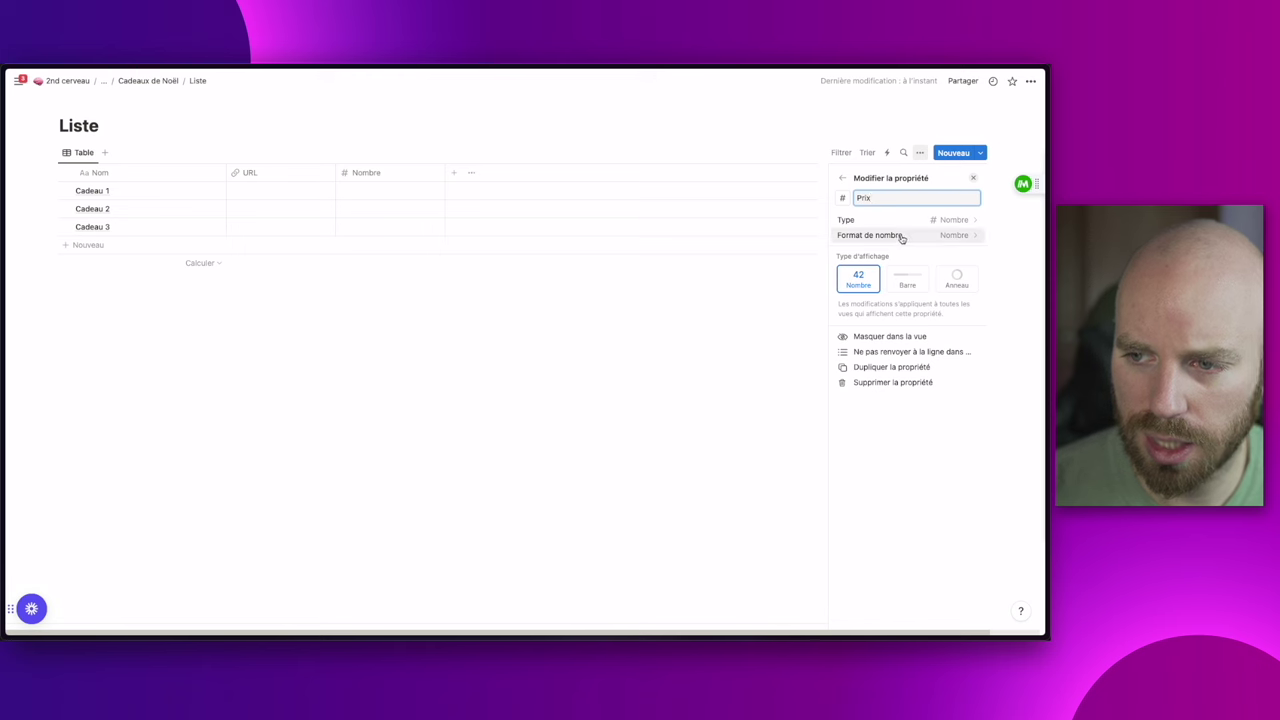
{"action": "left_click", "coordinate": [882, 236]}
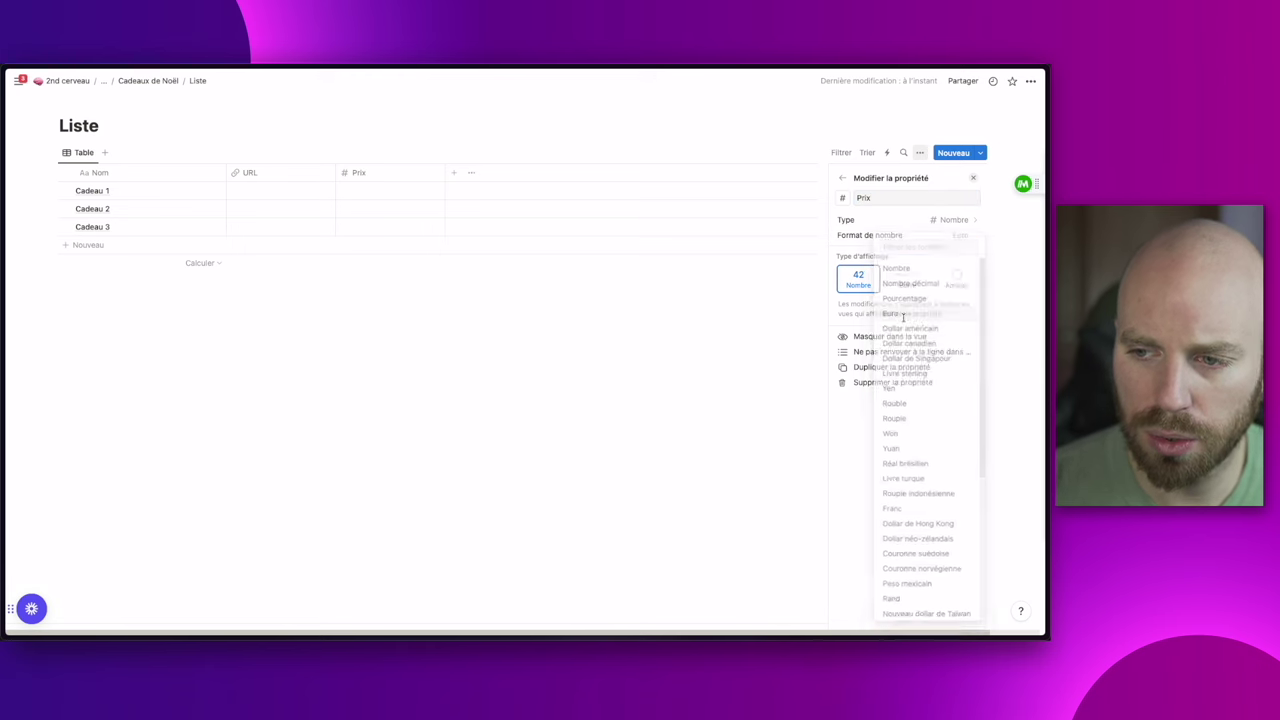
Enter a trial price of 50 for Cadeau 1 in the Prix column
{"action": "left_click", "coordinate": [368, 191]}
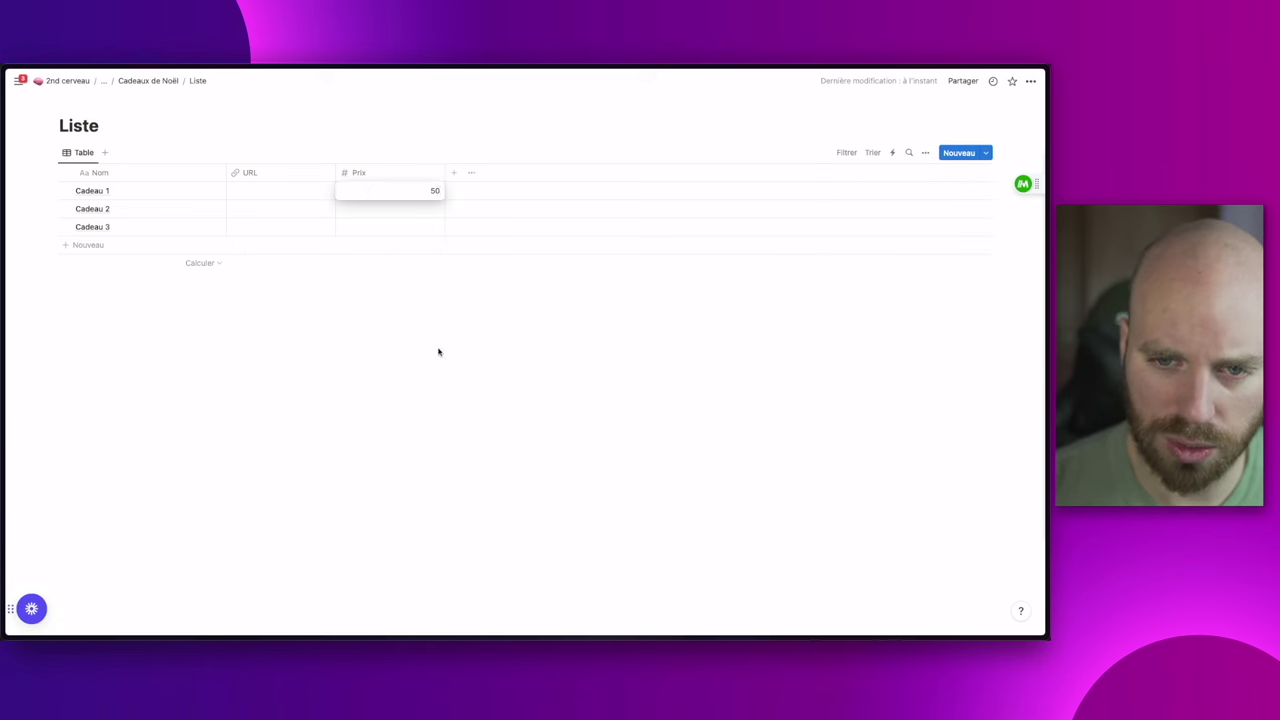
{"action": "key", "text": "Return"}
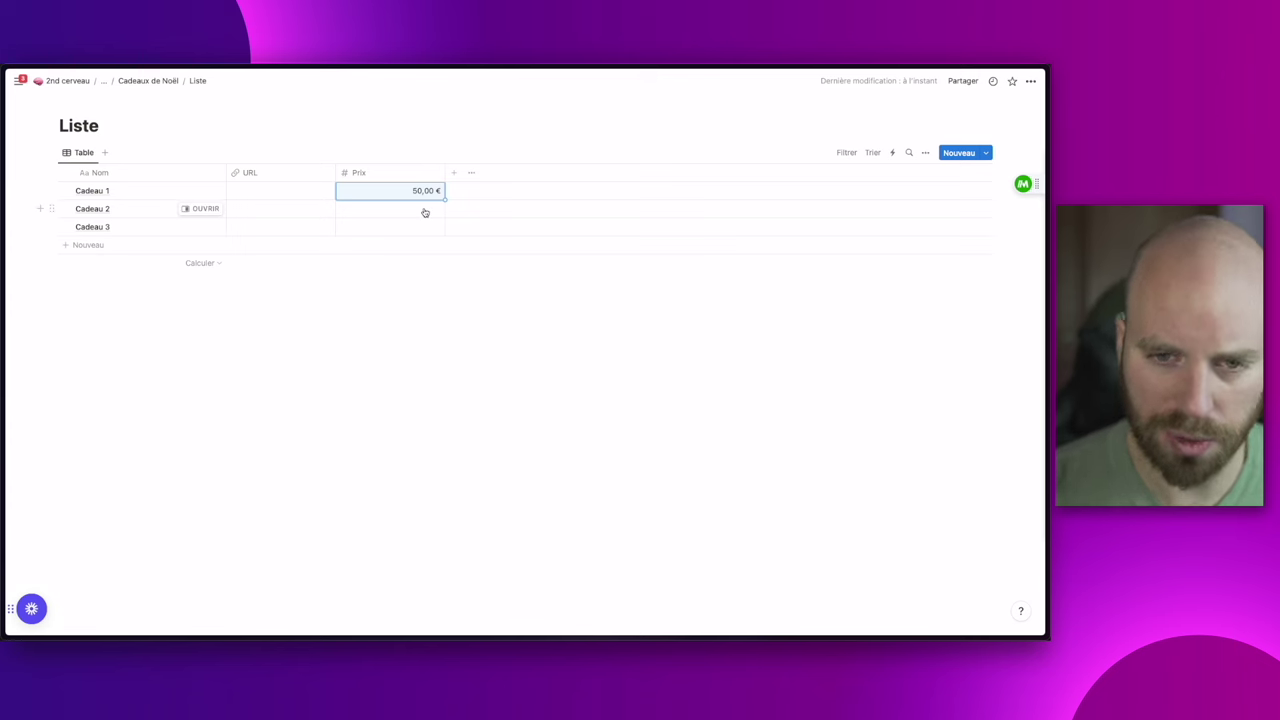
Change the icon of the Prix property to the banknote icon from the recent icons
{"action": "left_click", "coordinate": [383, 174]}
{"action": "left_click", "coordinate": [358, 213]}
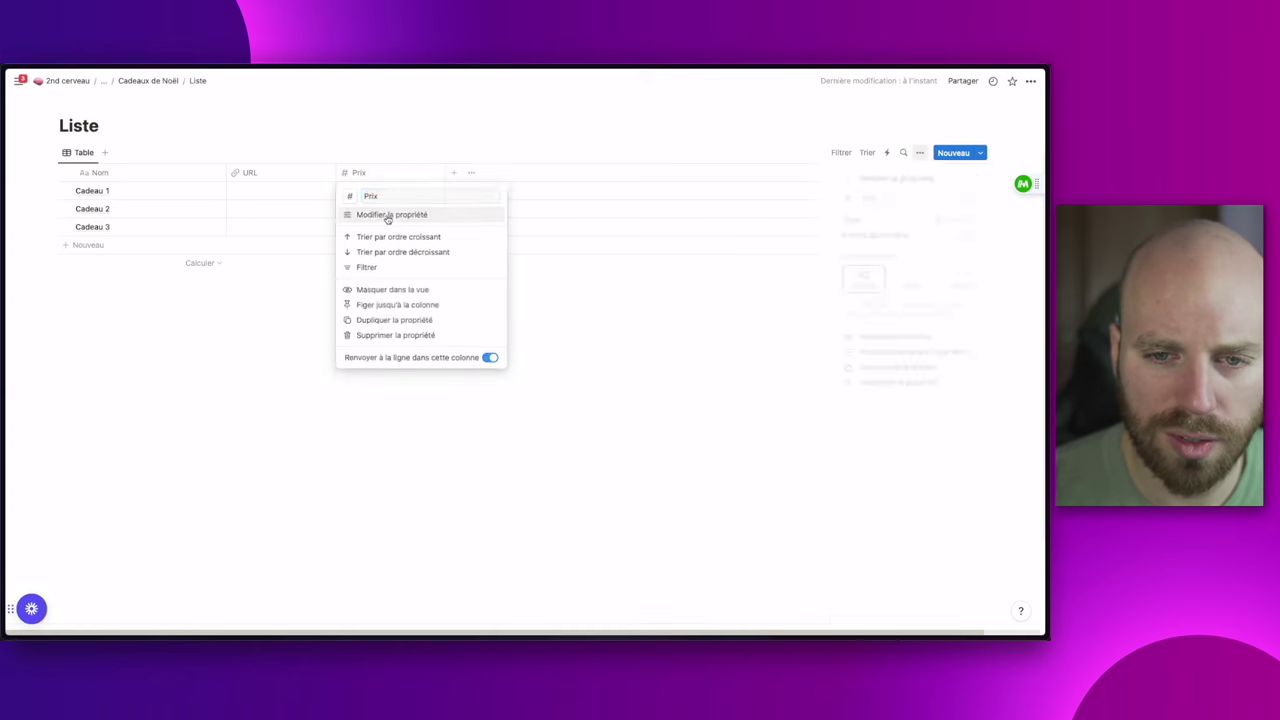
{"action": "left_click", "coordinate": [843, 200]}
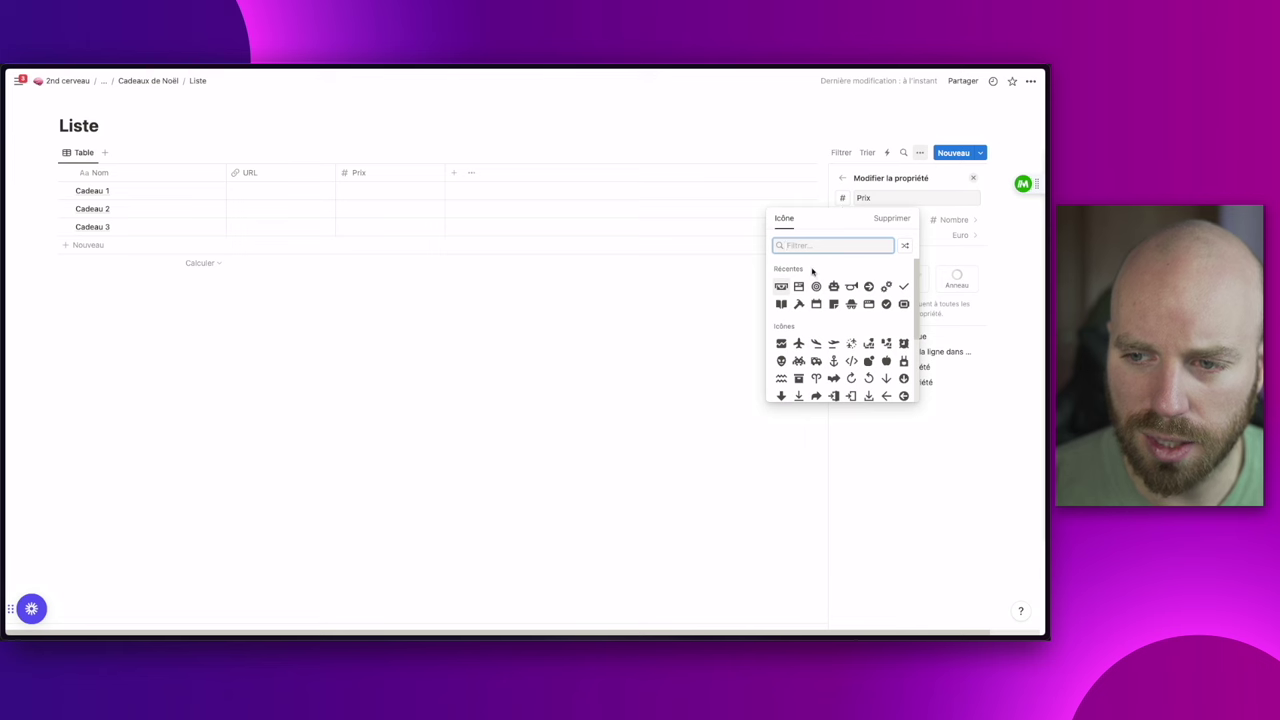
{"action": "left_click", "coordinate": [781, 287]}
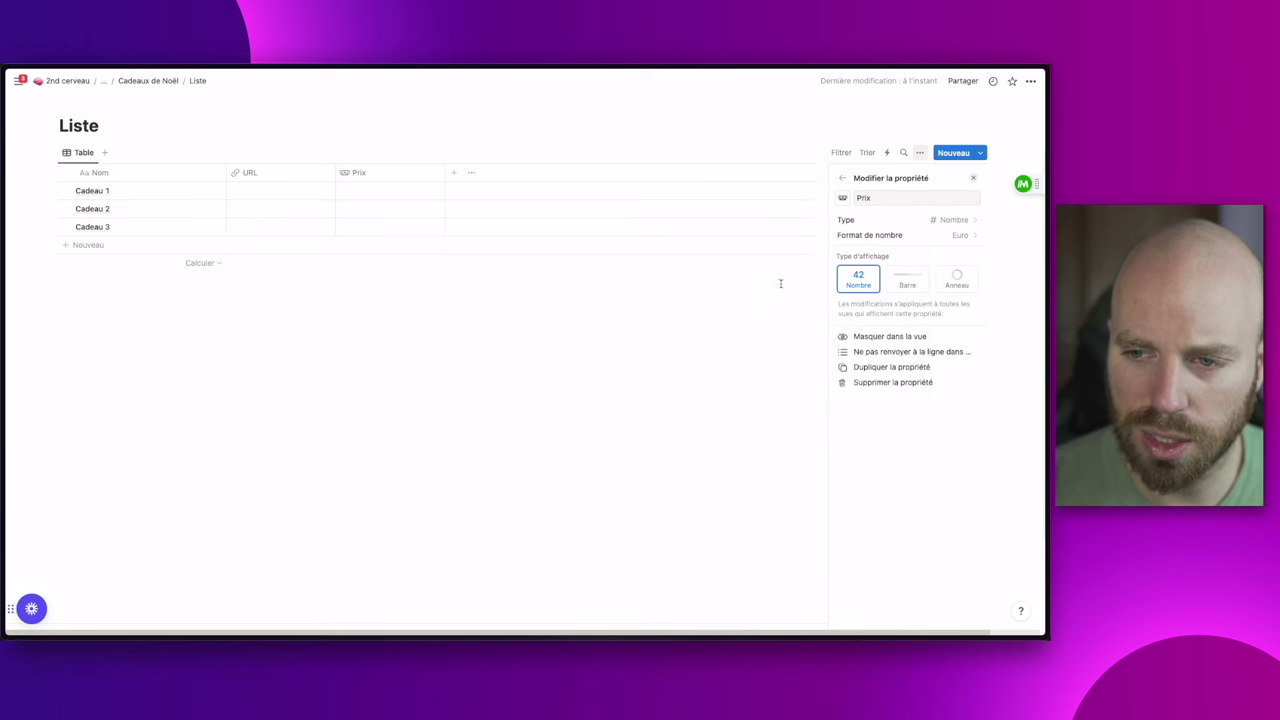
{"action": "left_click", "coordinate": [696, 325]}
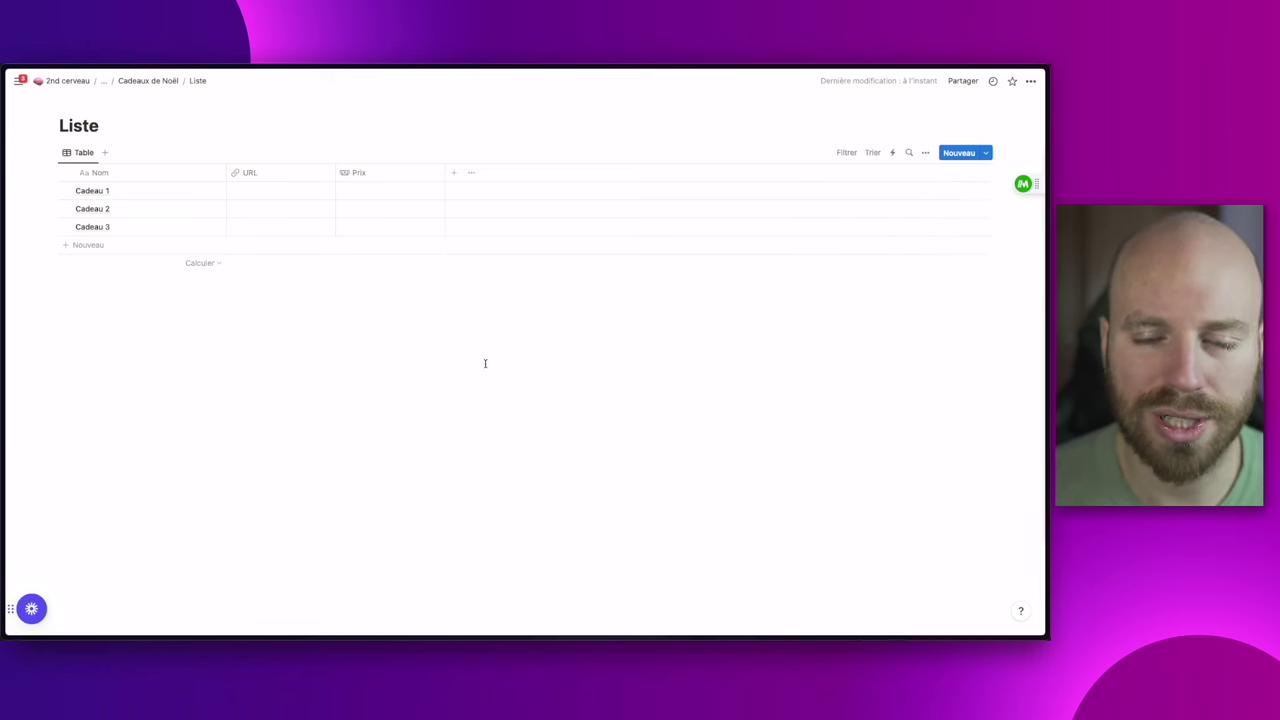
Add a Texte-type property named Description to the Liste table
{"action": "left_click", "coordinate": [453, 172]}
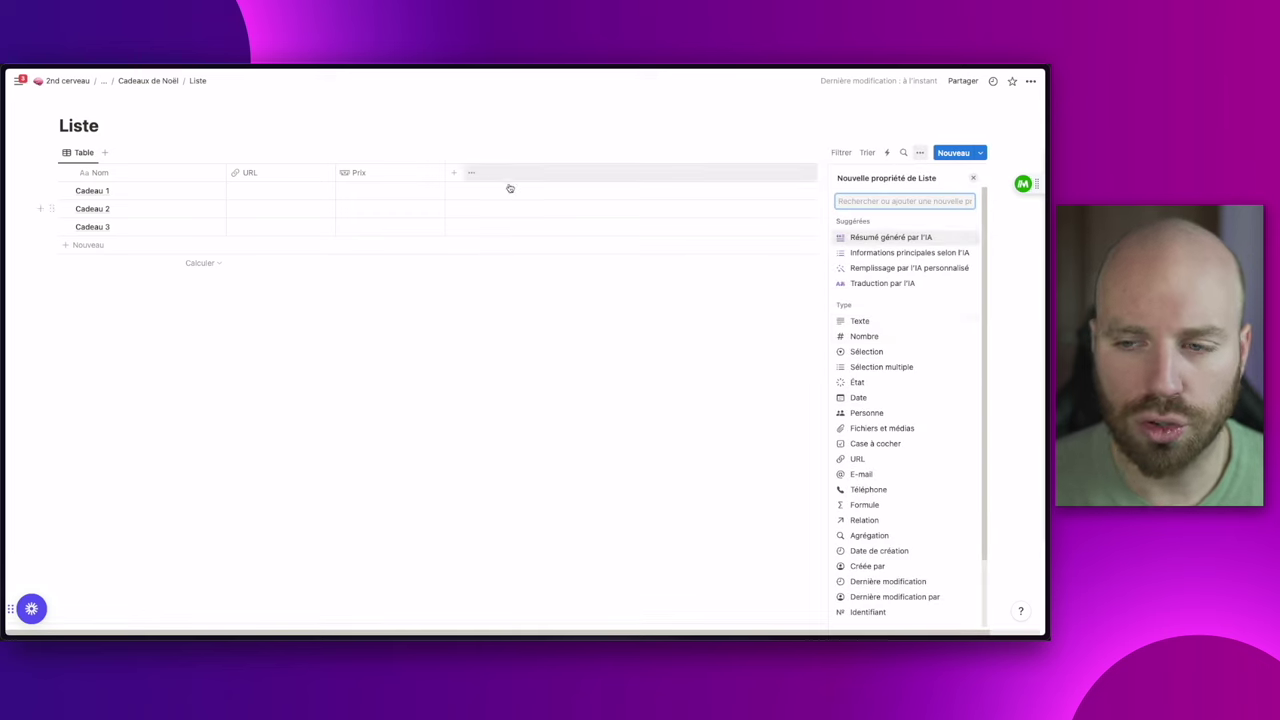
{"action": "left_click", "coordinate": [911, 320]}
{"action": "type", "text": "Desc"}
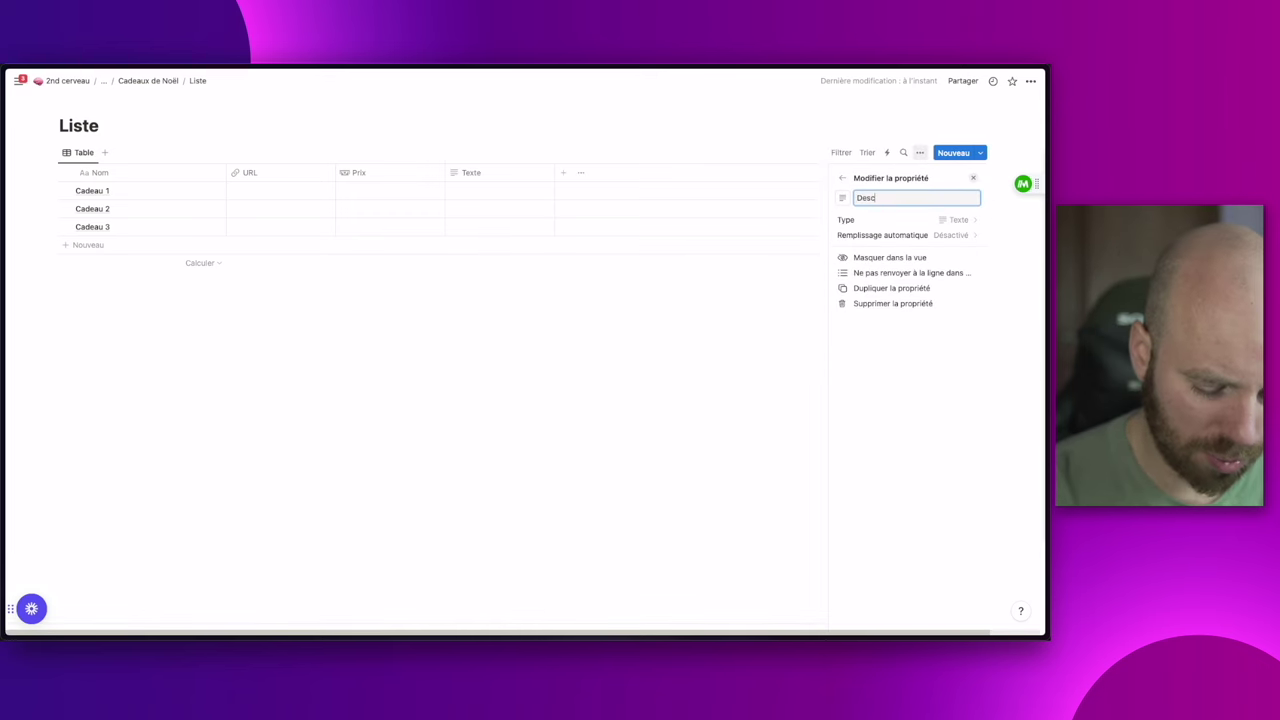
{"action": "type", "text": "ription"}
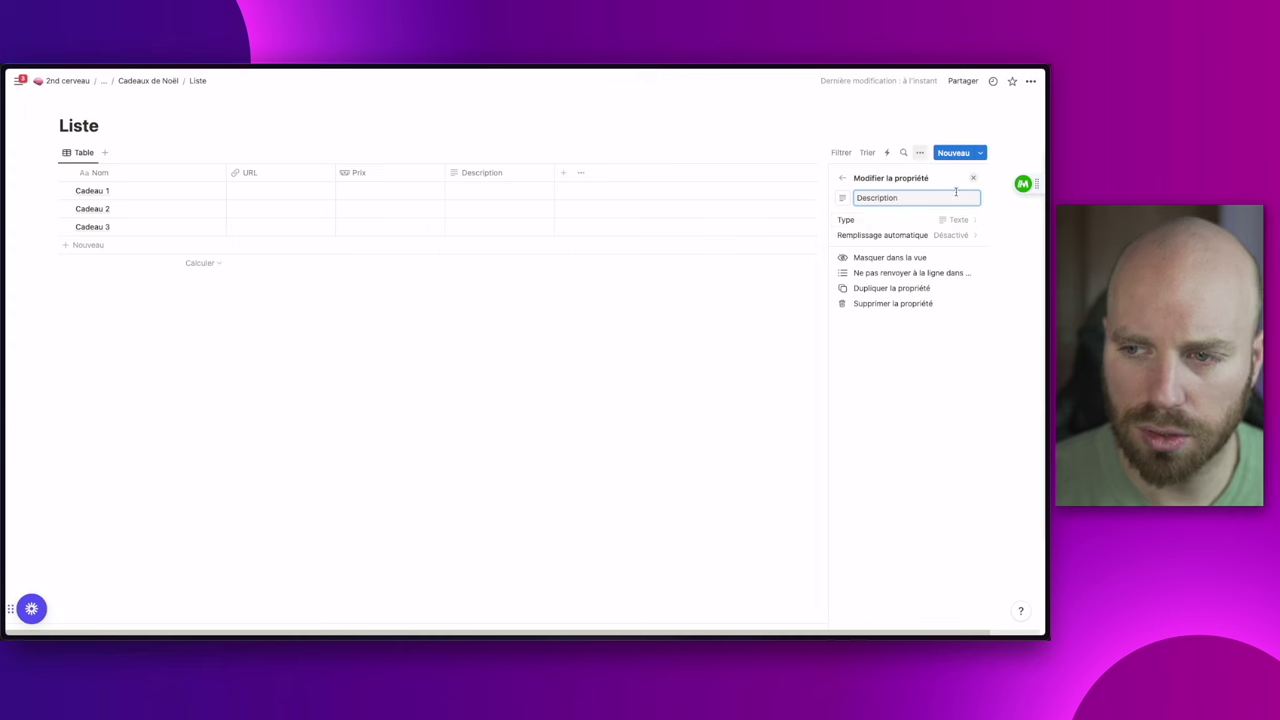
Rename the Description property as Description / Commentaire and move its column directly after Nom
{"action": "type", "text": " ("}
{"action": "type", "text": " Comment"}
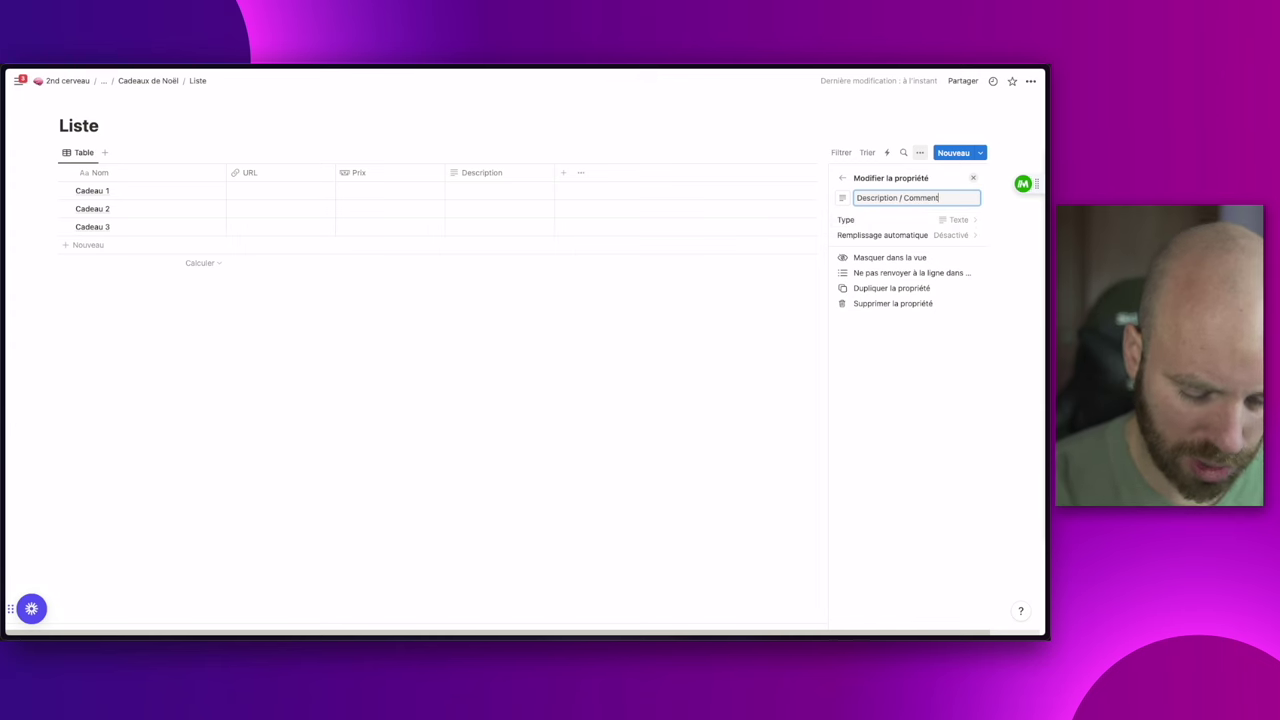
{"action": "type", "text": "aire"}
{"action": "key", "text": "Return"}
{"action": "left_click_drag", "start_coordinate": [512, 180], "coordinate": [275, 166]}
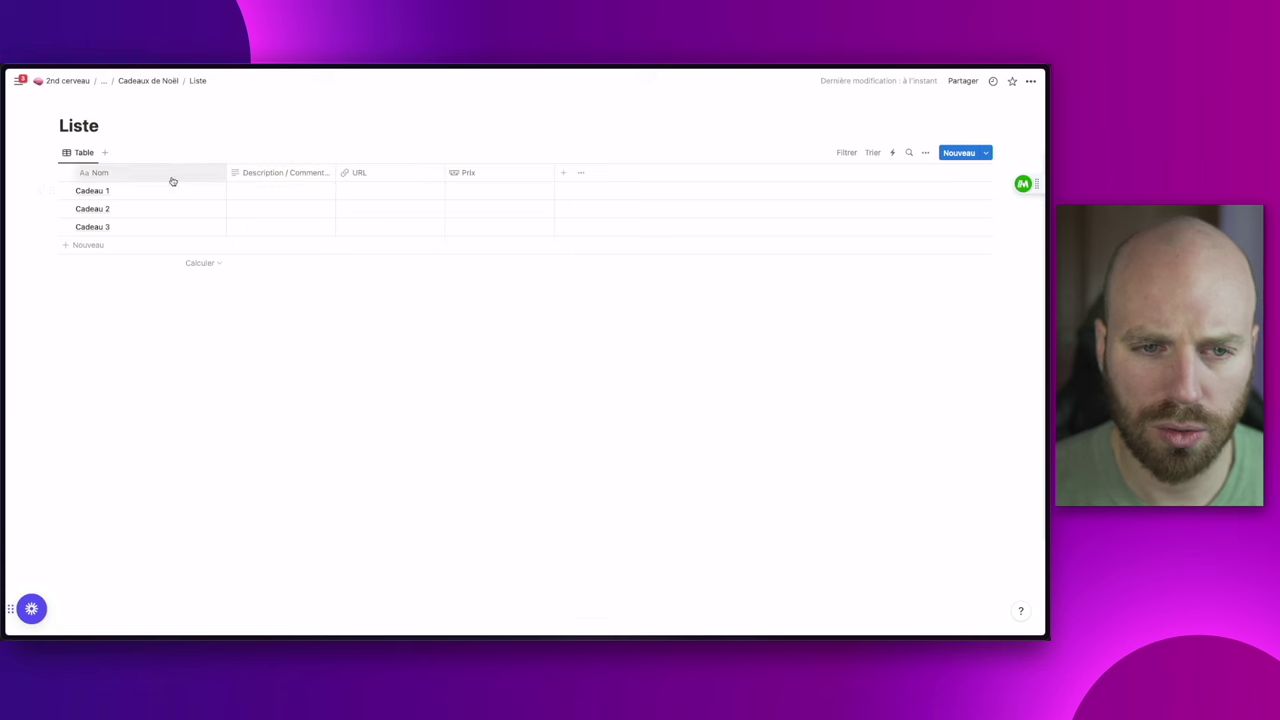
Add an État-type property to the Liste table and rename its Not started option as à acheter
{"action": "left_click", "coordinate": [563, 172]}
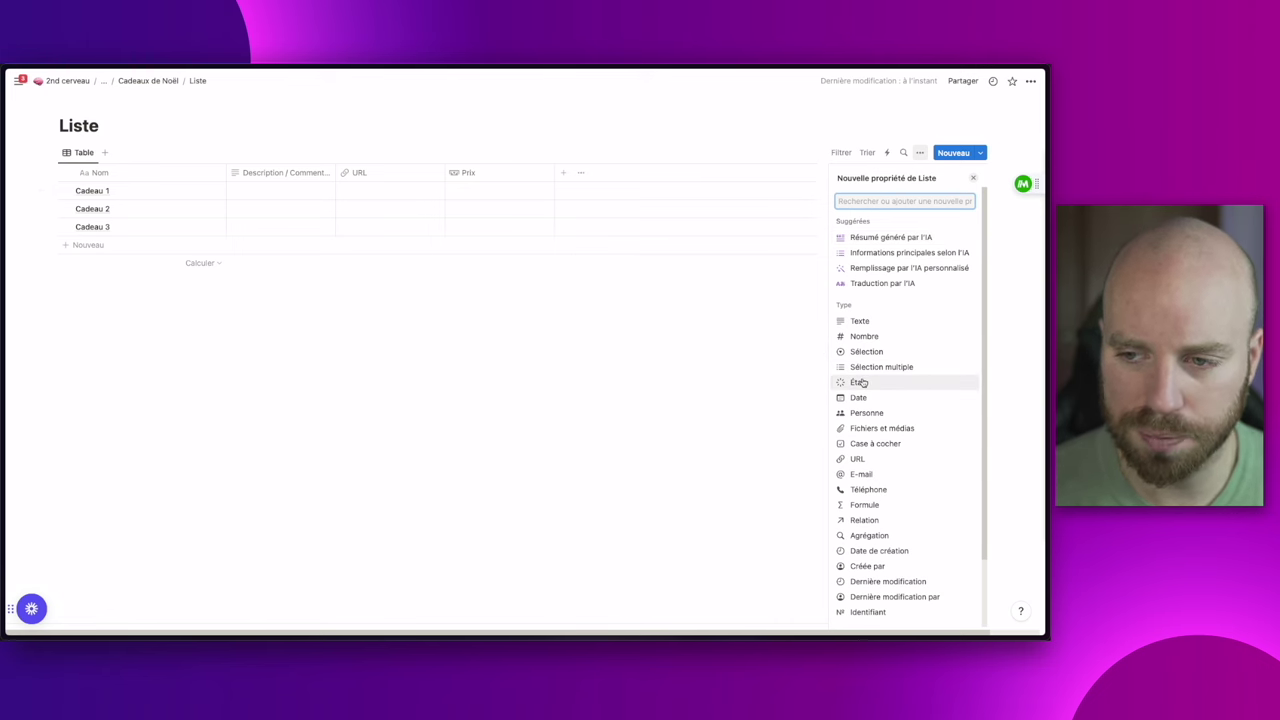
{"action": "left_click", "coordinate": [862, 383]}
{"action": "left_click", "coordinate": [946, 277]}
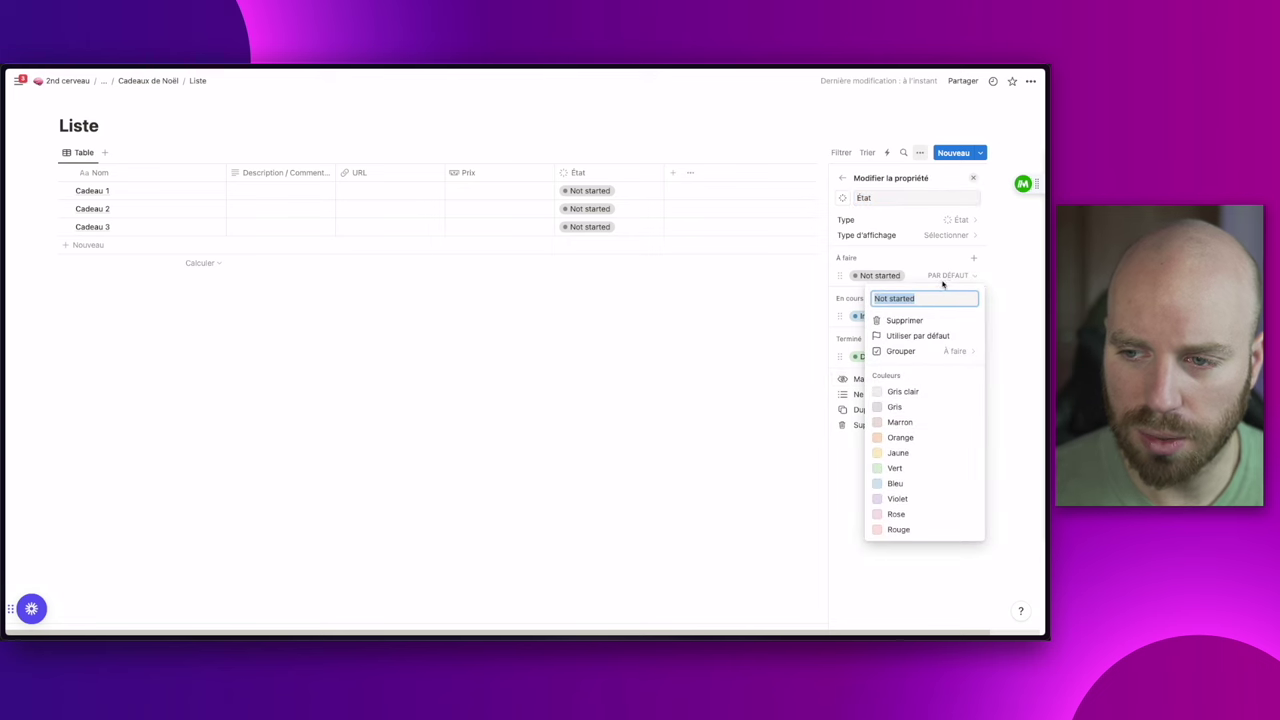
{"action": "type", "text": "à"}
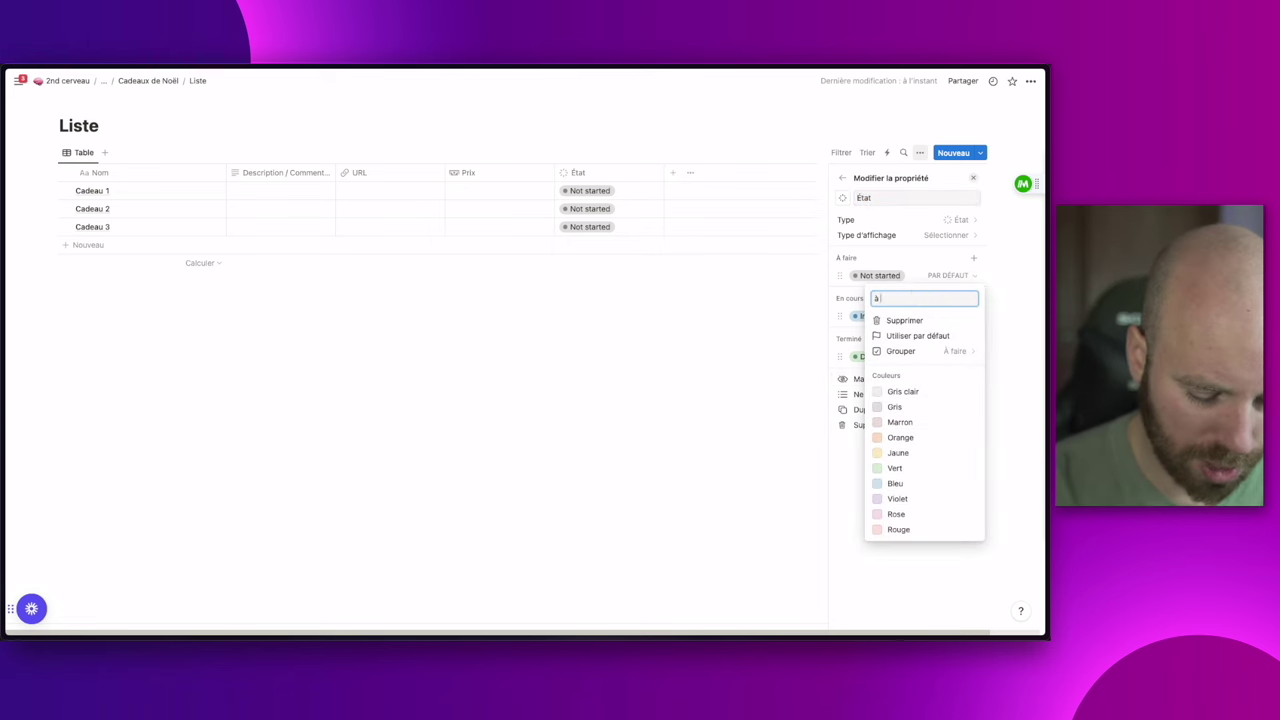
{"action": "type", "text": " acheter"}
{"action": "key", "text": "Return"}
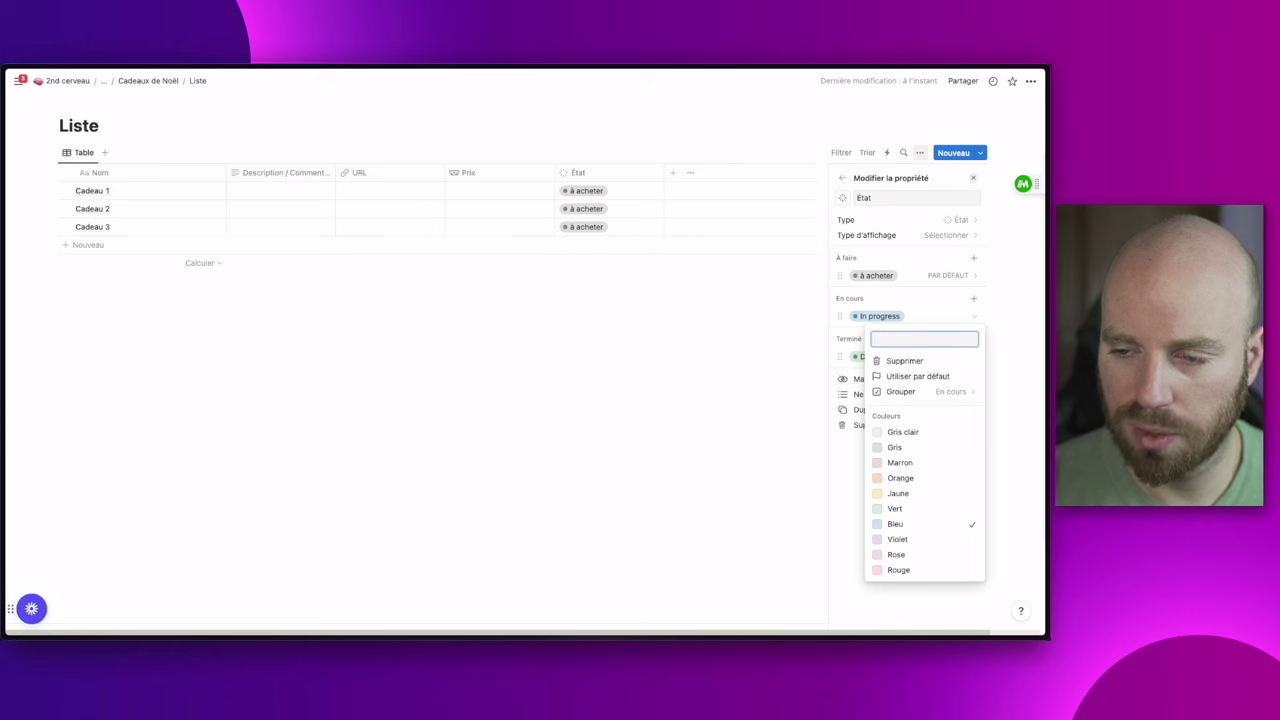
Rename the État options In progress as A emballer and Done as Prêt à offrir
{"action": "type", "text": "A emballer"}
{"action": "key", "text": "Return"}
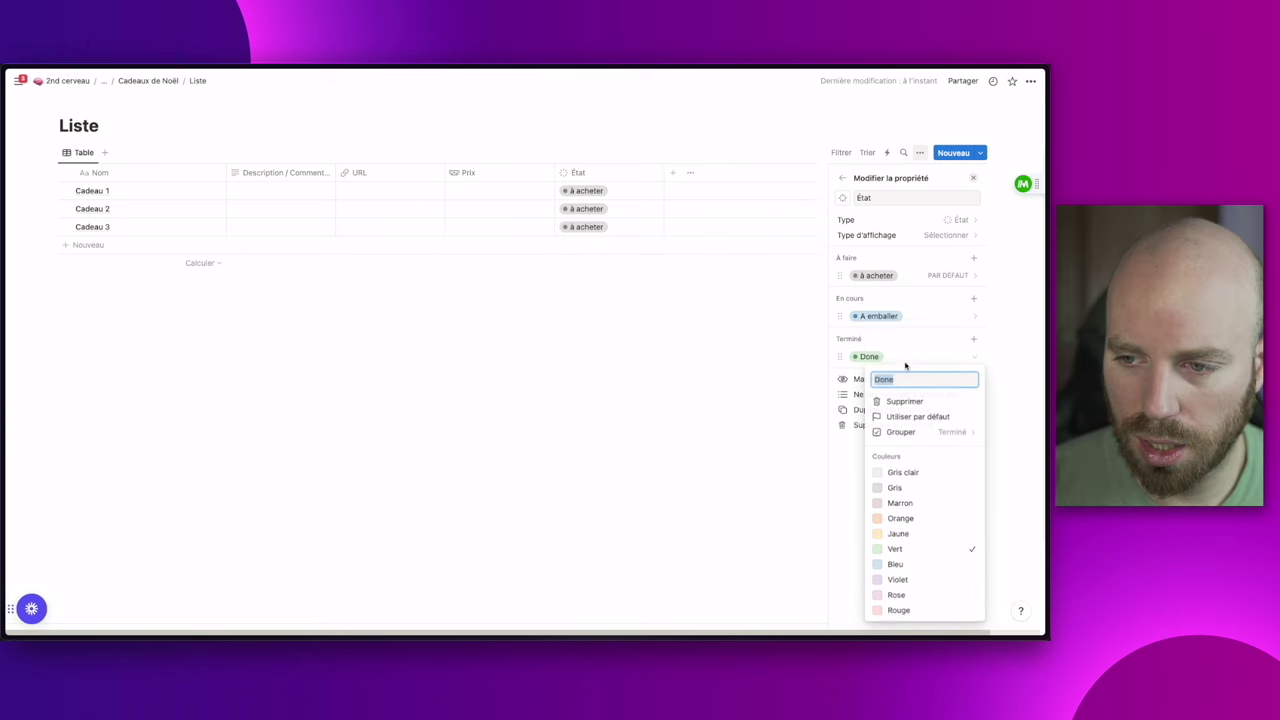
{"action": "type", "text": "Prê"}
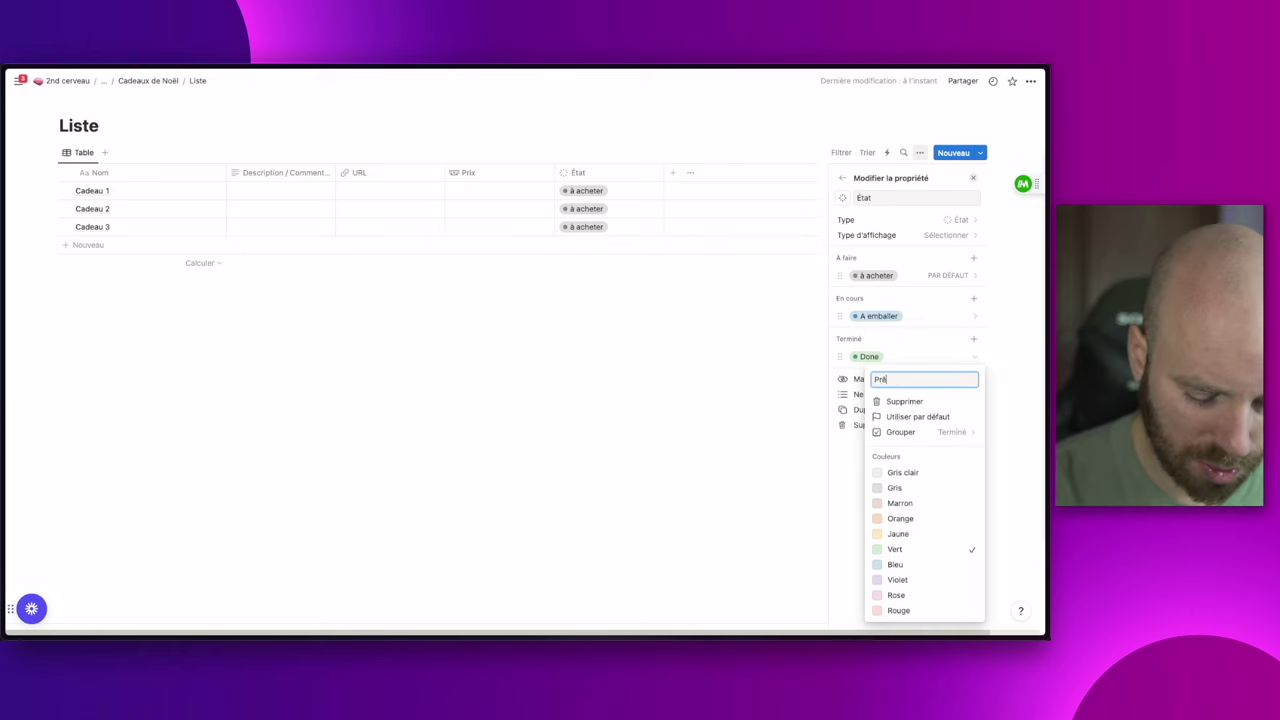
{"action": "type", "text": "t à offrir"}
{"action": "left_click", "coordinate": [629, 274]}
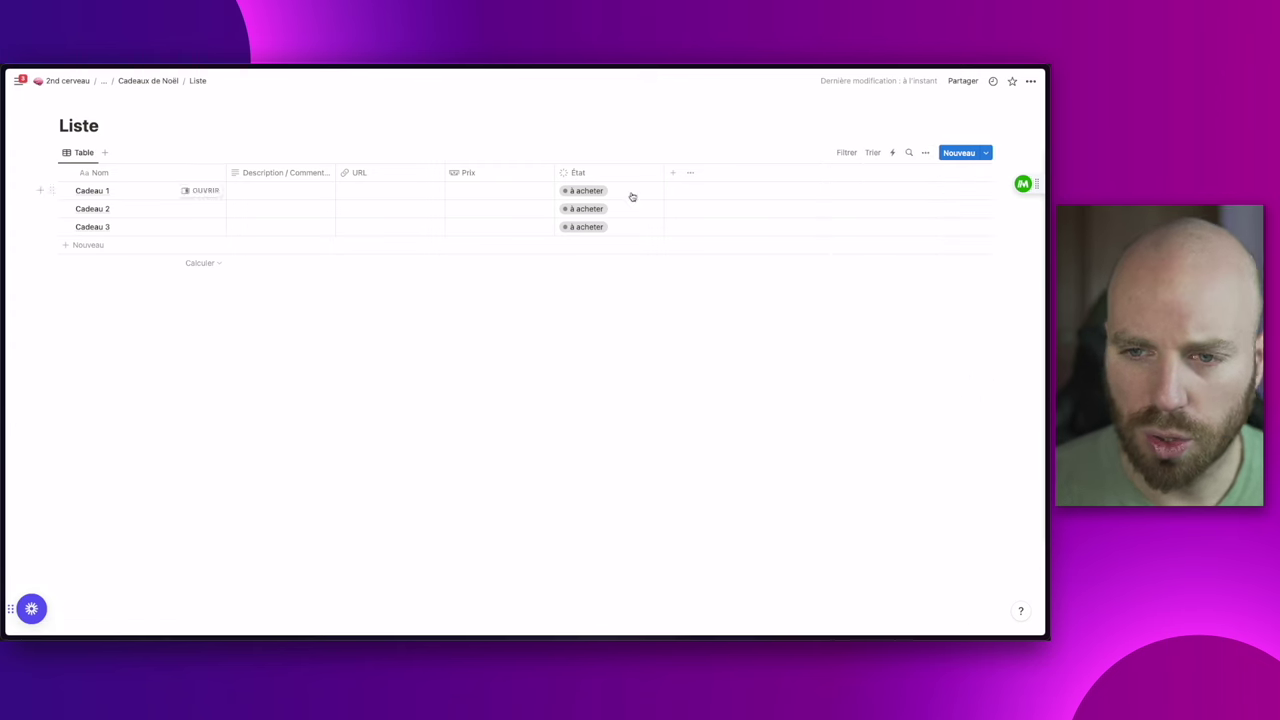
Try the A emballer and Prêt à offrir states on Cadeau 1, and set it back to à acheter
{"action": "left_click", "coordinate": [609, 190]}
{"action": "left_click", "coordinate": [609, 266]}
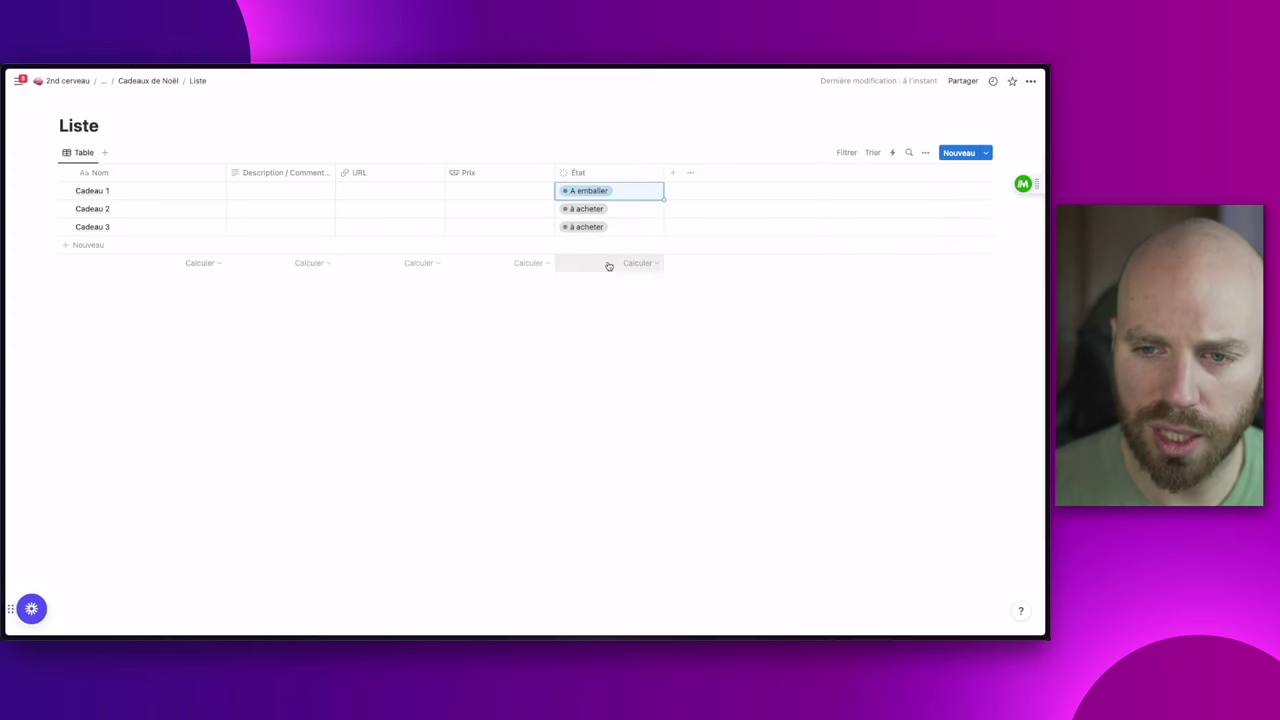
{"action": "left_click", "coordinate": [609, 190]}
{"action": "left_click", "coordinate": [600, 306]}
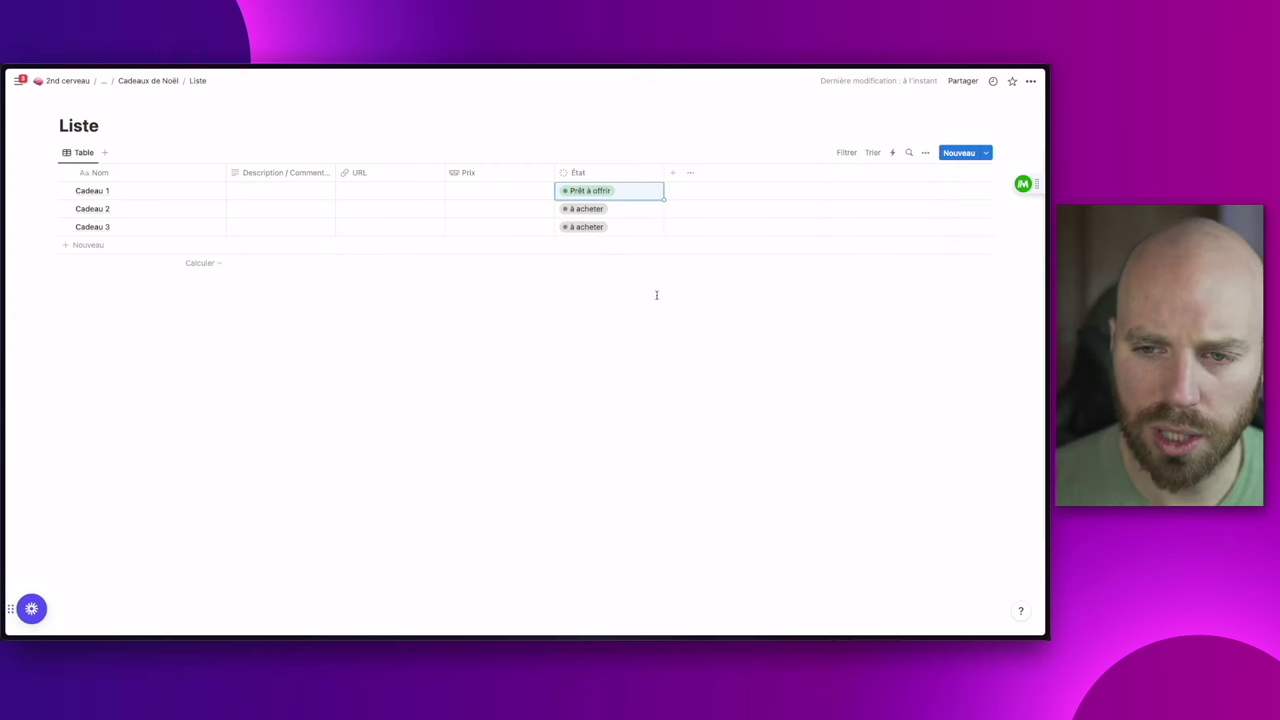
{"action": "left_click", "coordinate": [632, 189]}
{"action": "left_click", "coordinate": [590, 226]}
Open the Personnes database and enter four people in the Nom column: a first name, Maman, Papa and Frère
{"action": "left_click", "coordinate": [159, 82]}
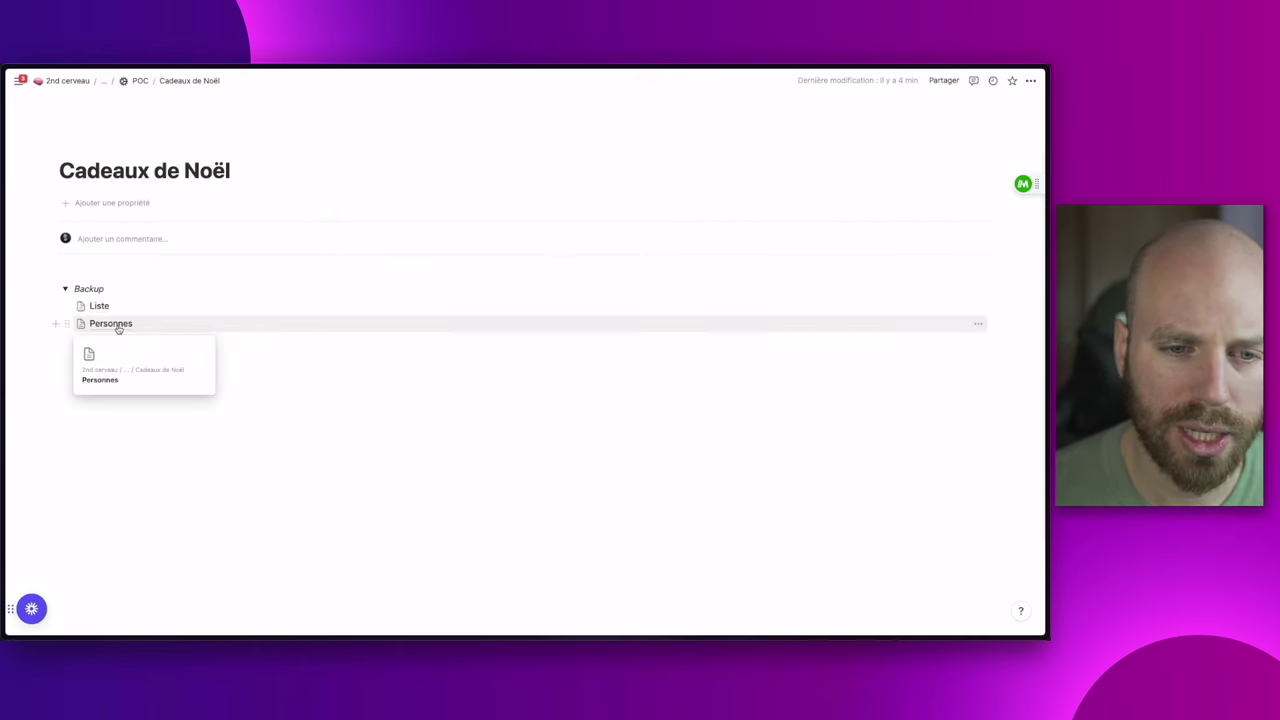
{"action": "left_click", "coordinate": [110, 324]}
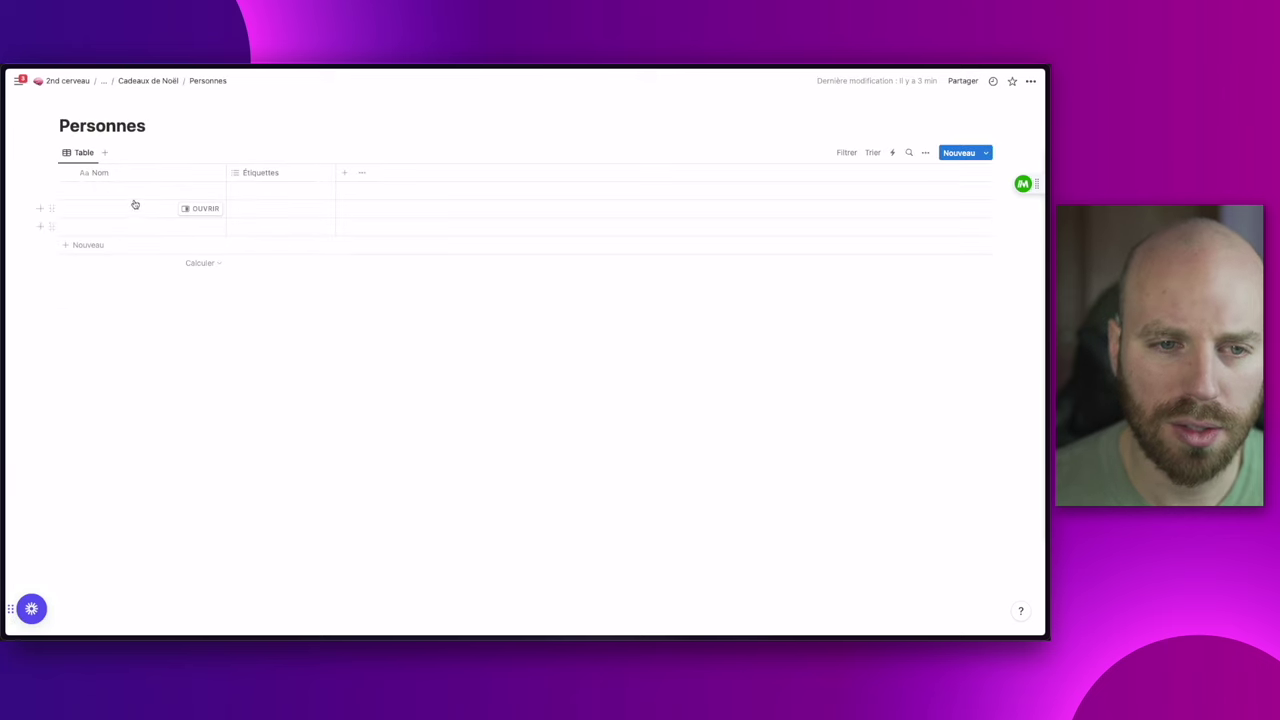
{"action": "left_click", "coordinate": [136, 200]}
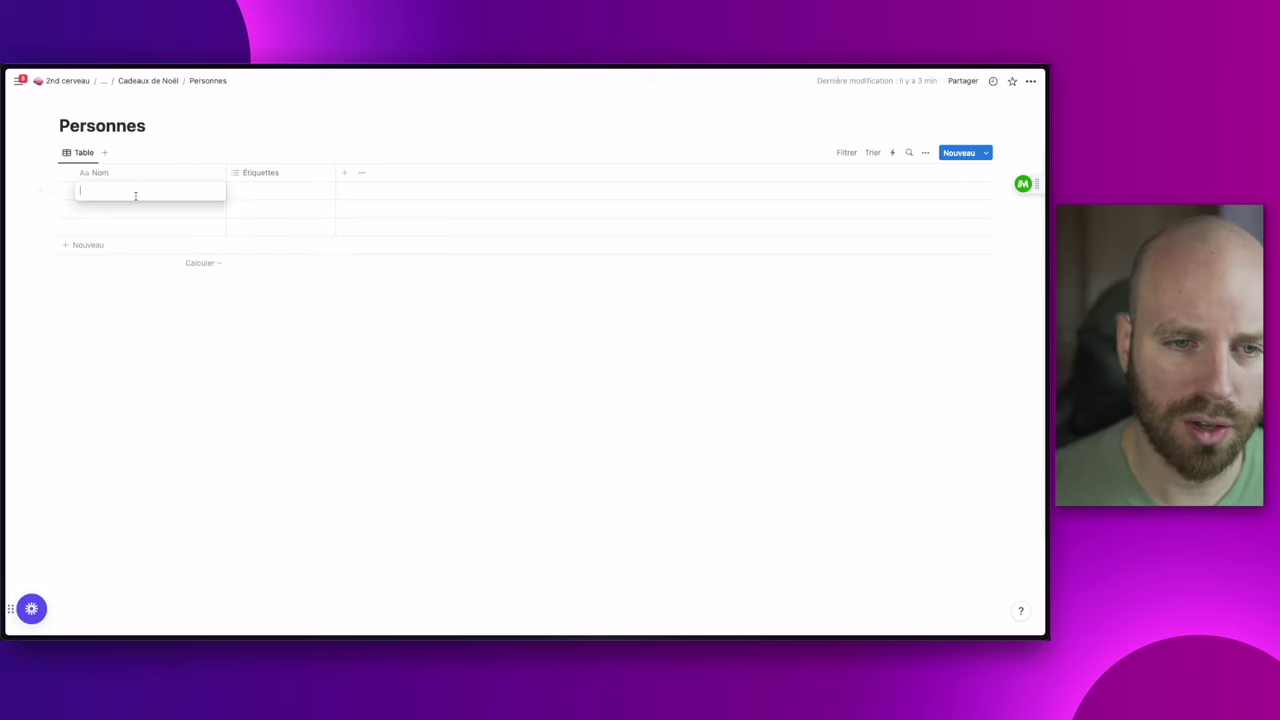
{"action": "type", "text": "Alexis"}
{"action": "key", "text": "Return"}
{"action": "type", "text": "Maman"}
{"action": "key", "text": "Return"}
{"action": "type", "text": "Papa"}
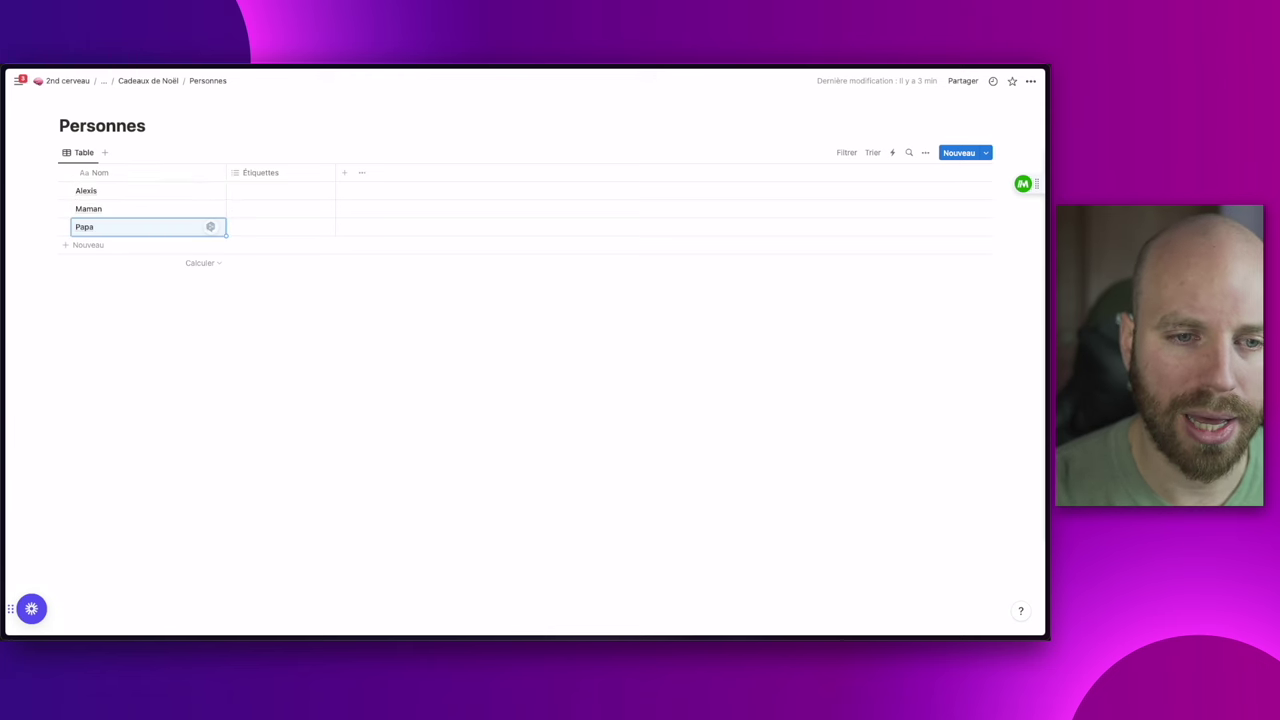
{"action": "left_click", "coordinate": [90, 244]}
{"action": "type", "text": "Frère"}
{"action": "key", "text": "Escape"}
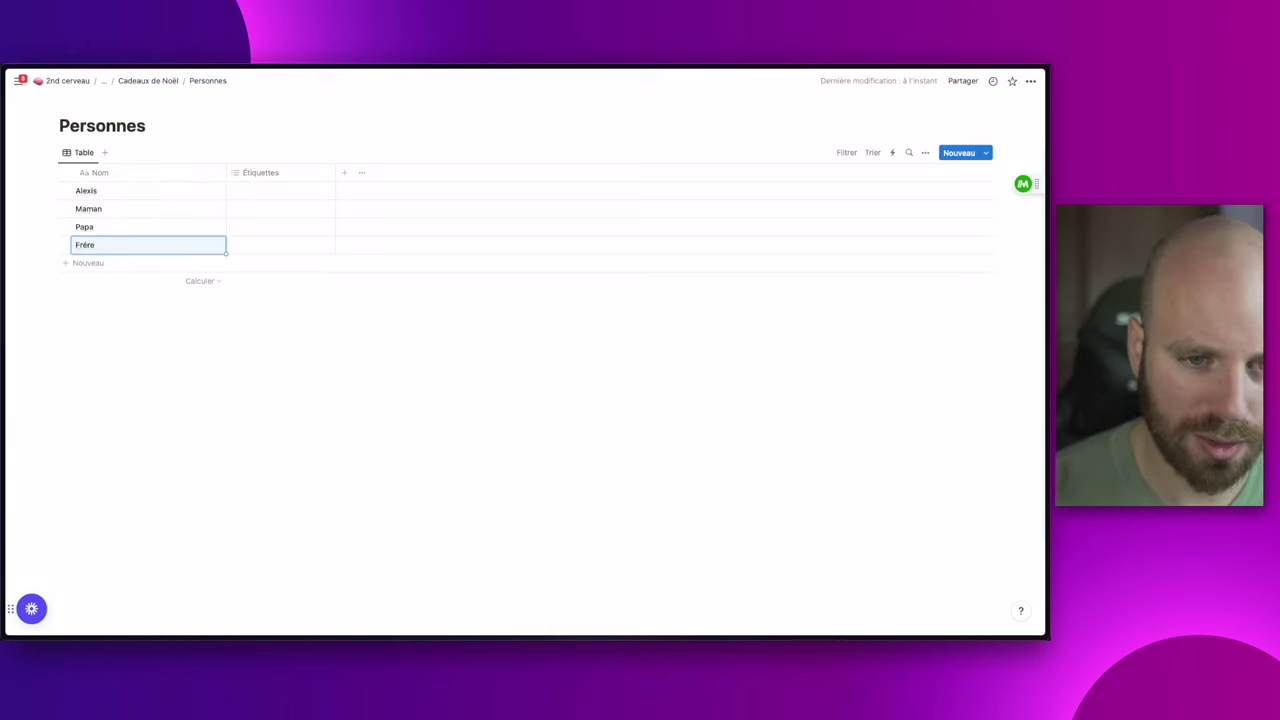
{"action": "key", "text": "Escape"}
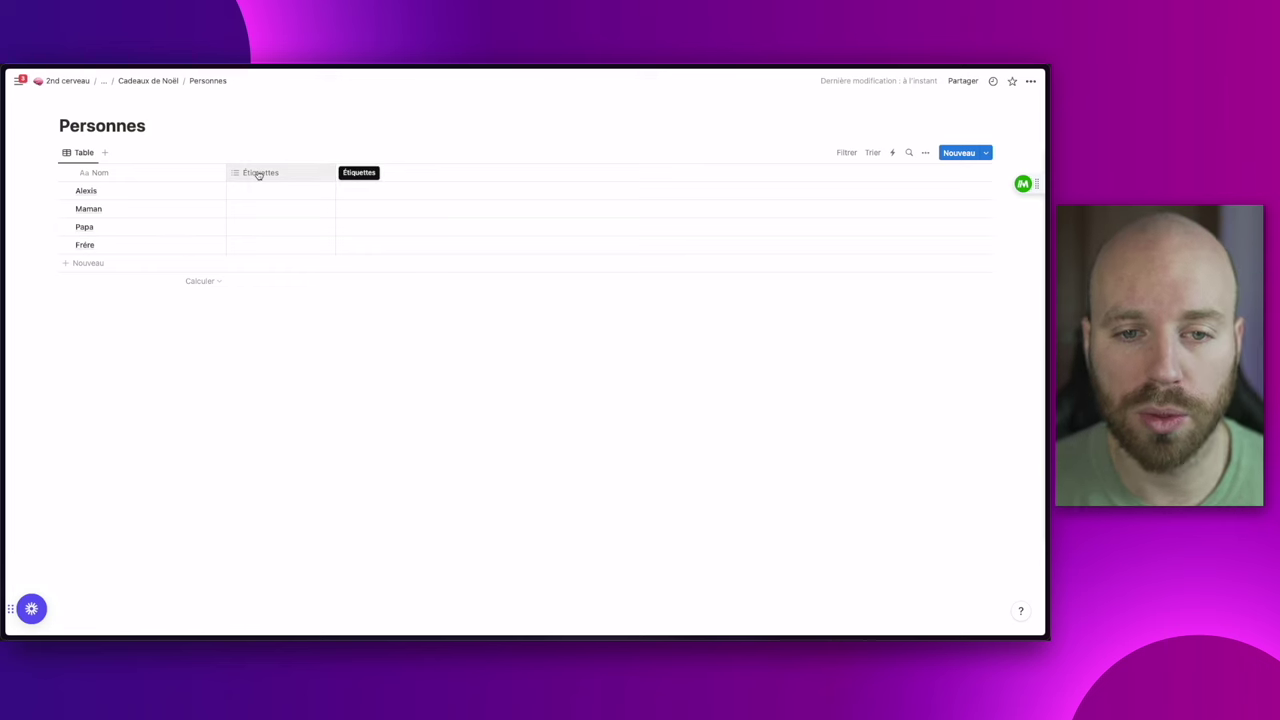
Delete the Étiquettes property from the Personnes table
{"action": "left_click", "coordinate": [297, 174]}
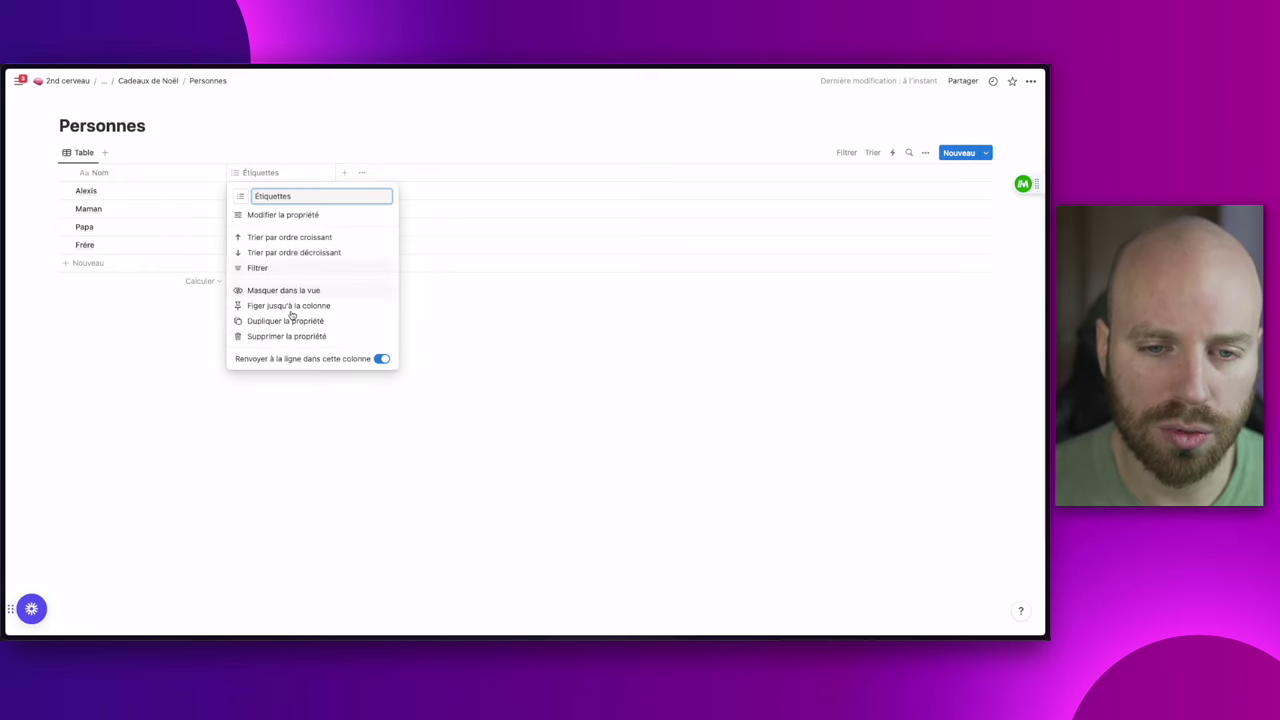
{"action": "left_click", "coordinate": [277, 338]}
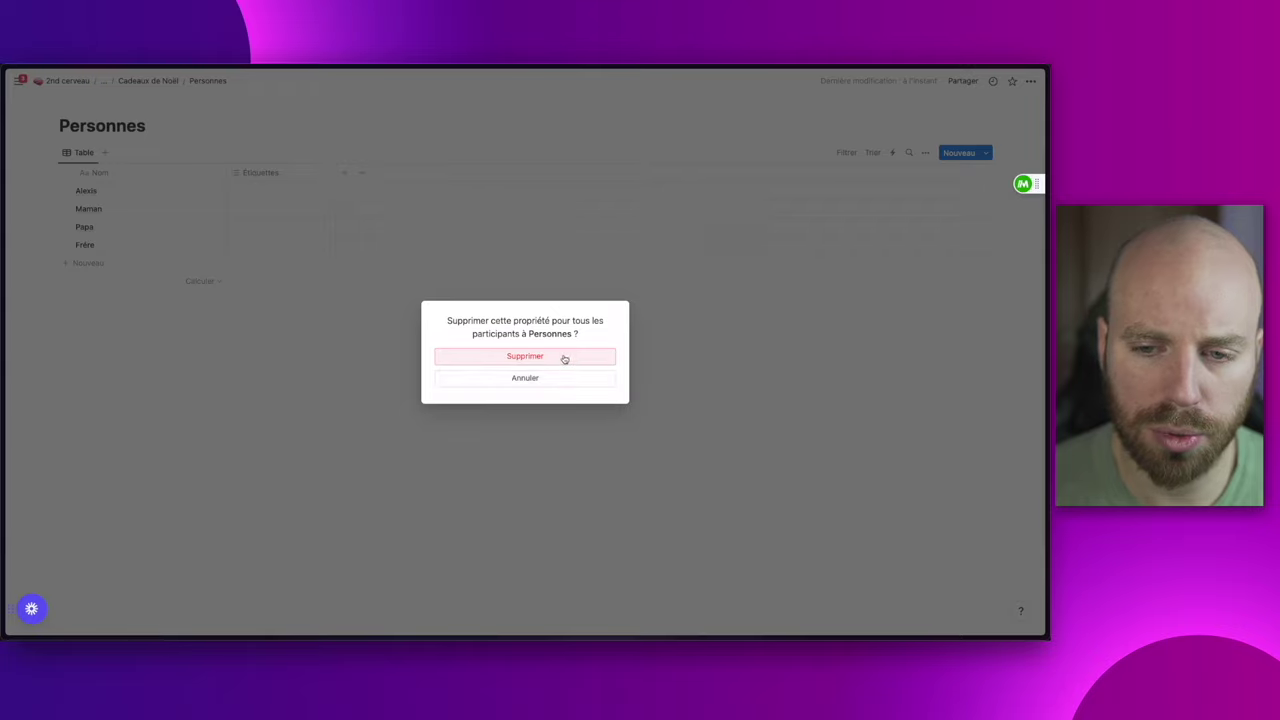
{"action": "left_click", "coordinate": [564, 358]}
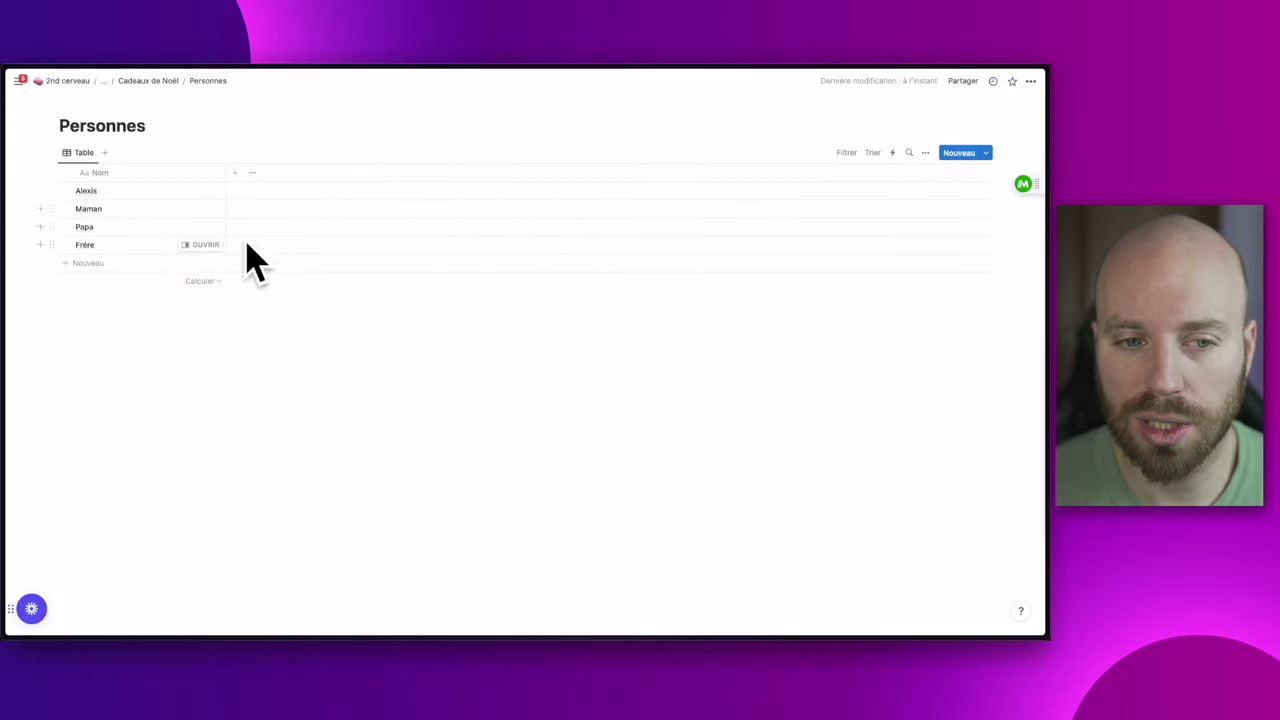
Add a randomly picked person emoji as the icon of the first entry in Personnes
{"action": "left_click", "coordinate": [213, 194]}
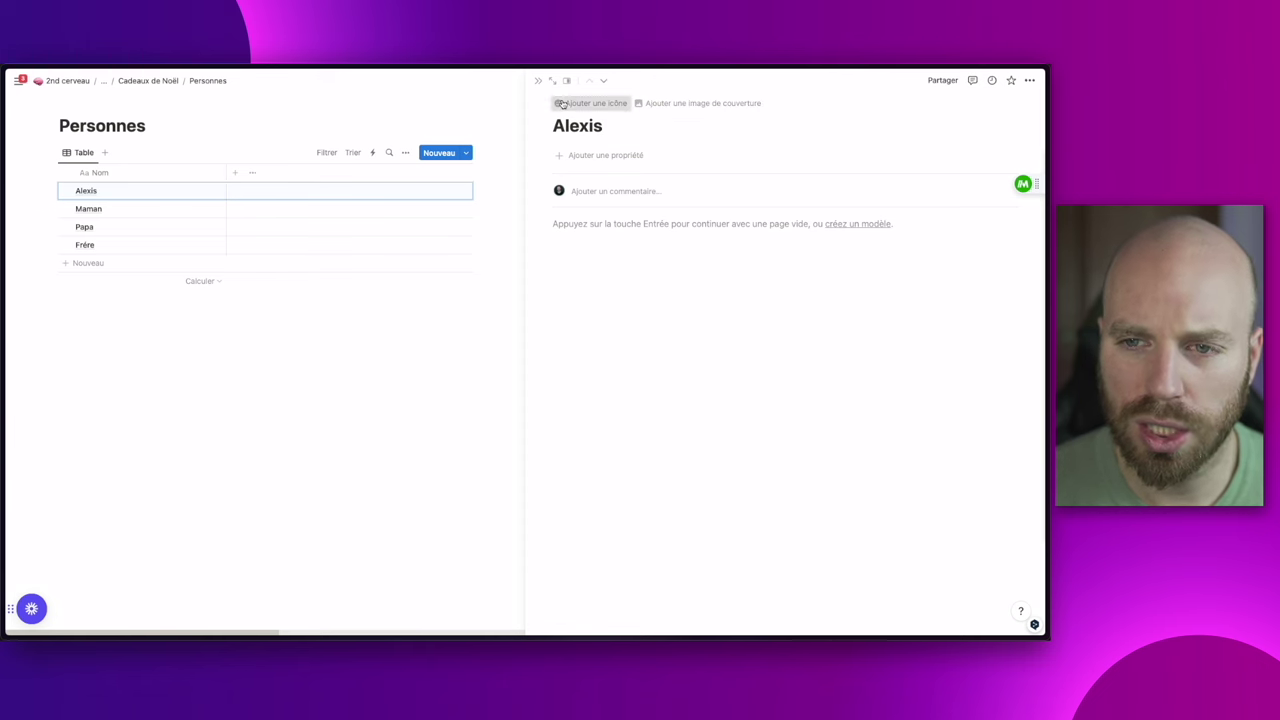
{"action": "left_click", "coordinate": [562, 104]}
{"action": "left_click", "coordinate": [563, 125]}
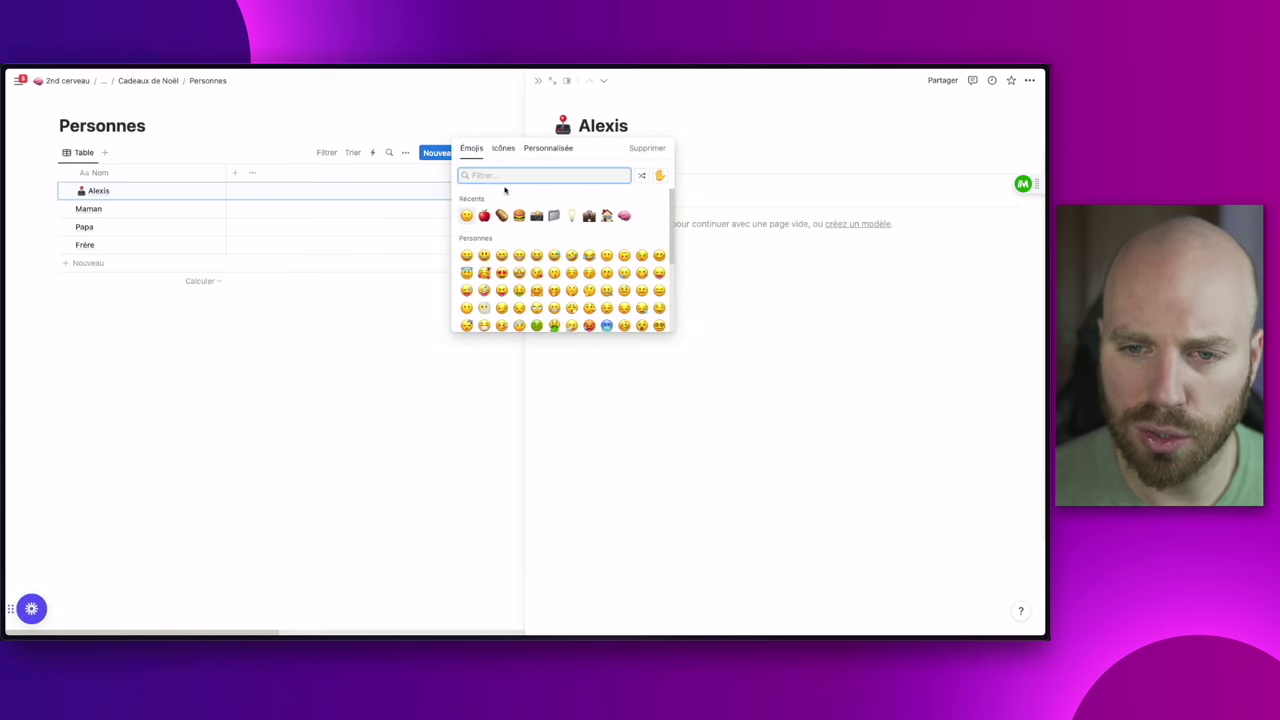
{"action": "left_click", "coordinate": [641, 175]}
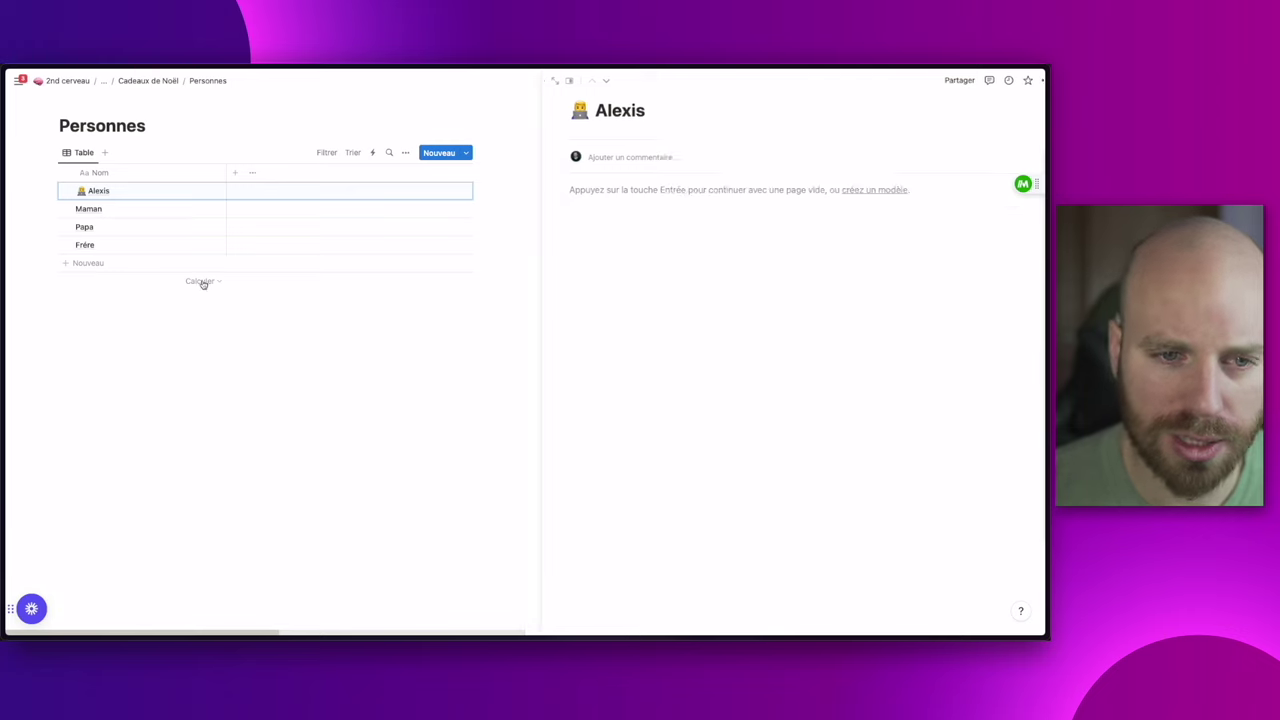
Add a randomly picked emoji as the icon of the Maman entry
{"action": "left_click", "coordinate": [205, 208]}
{"action": "left_click", "coordinate": [562, 104]}
{"action": "left_click", "coordinate": [563, 125]}
{"action": "left_click", "coordinate": [641, 175]}
{"action": "key", "text": "Escape"}
Give the Papa and Frère entries their own random emoji icons and close the page preview
{"action": "left_click", "coordinate": [178, 229]}
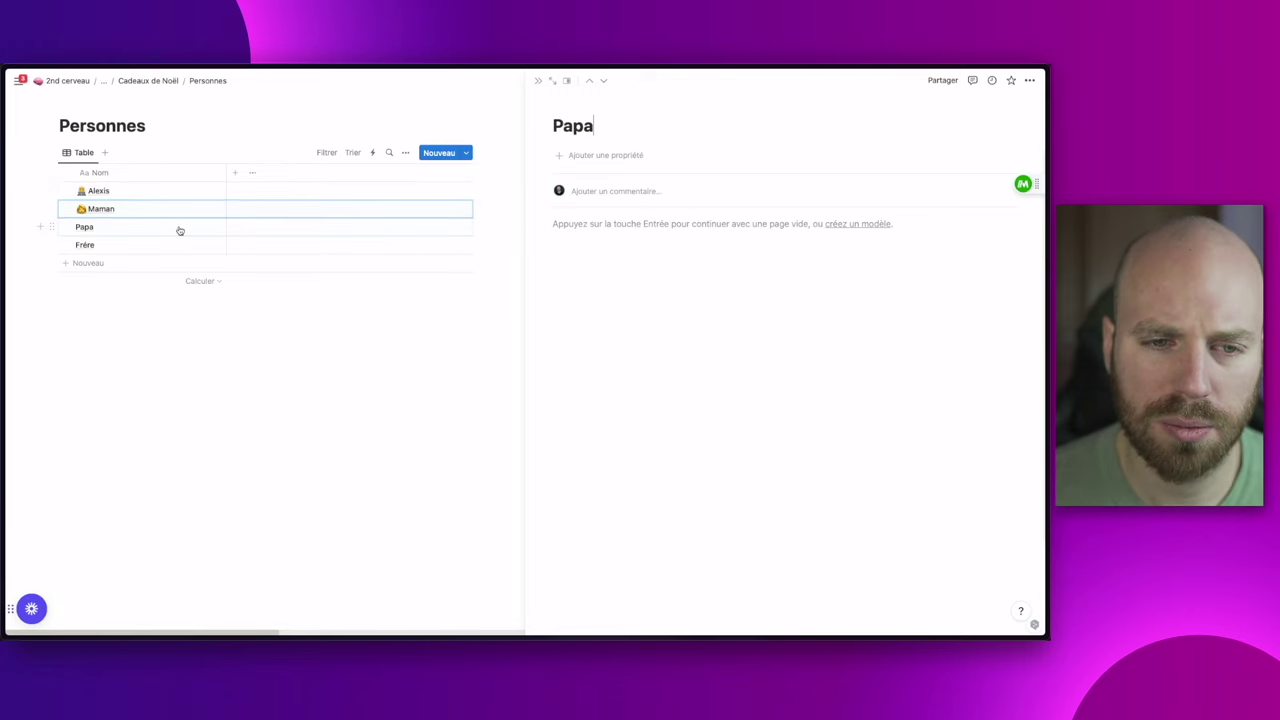
{"action": "left_click", "coordinate": [562, 104]}
{"action": "left_click", "coordinate": [563, 125]}
{"action": "left_click", "coordinate": [641, 175]}
{"action": "key", "text": "Escape"}
{"action": "left_click", "coordinate": [200, 244]}
{"action": "left_click", "coordinate": [562, 104]}
{"action": "key", "text": "Escape"}
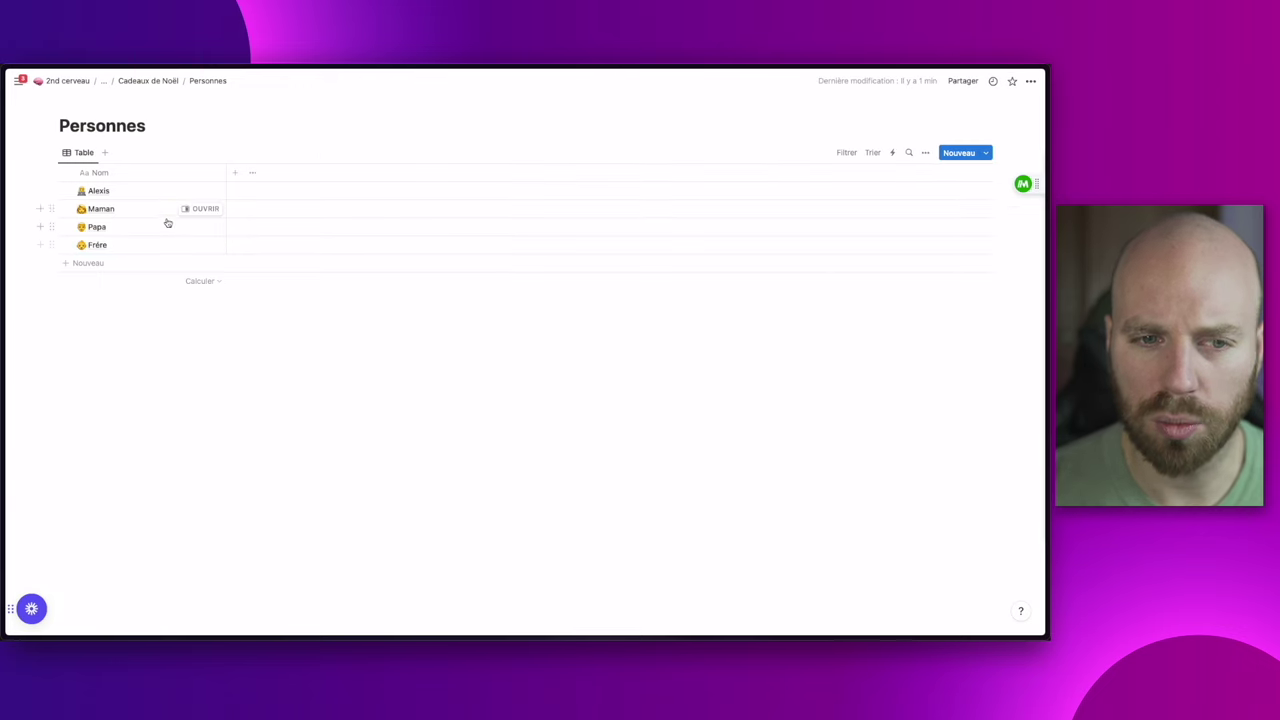
Return to the Liste database and start a new Relation-type property linked to the Personnes database
{"action": "left_click", "coordinate": [156, 80]}
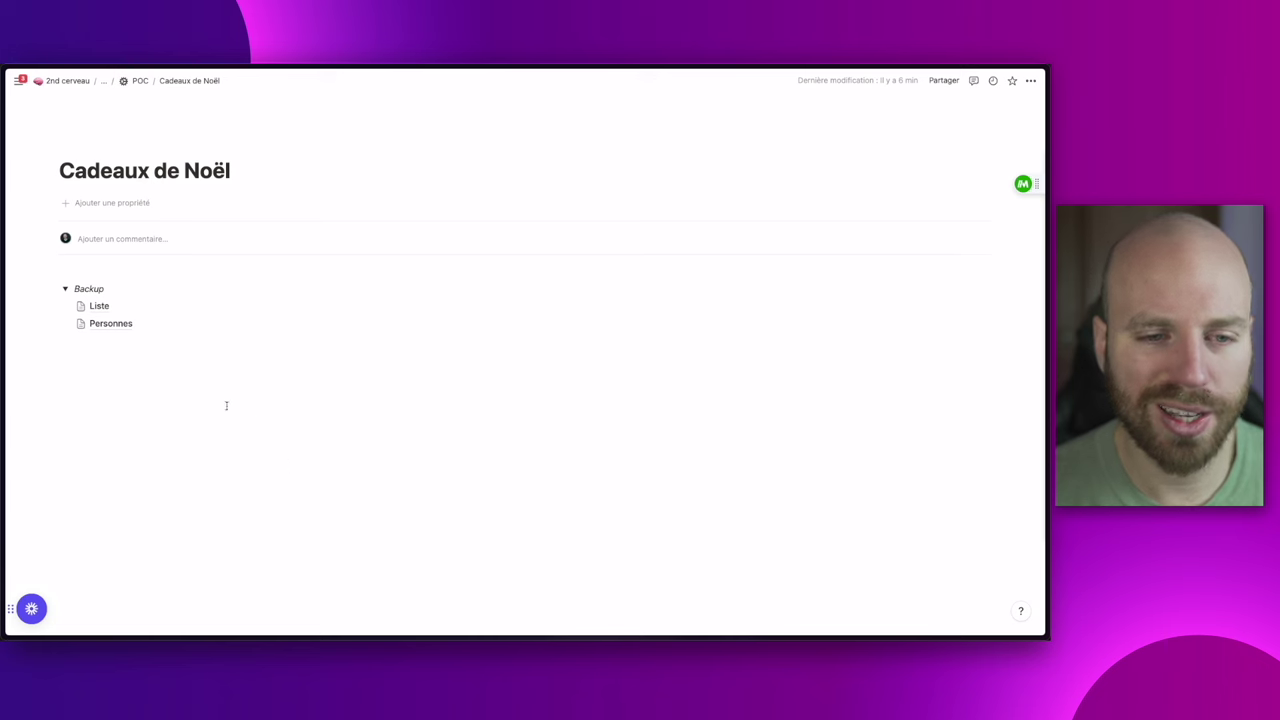
{"action": "left_click", "coordinate": [104, 306]}
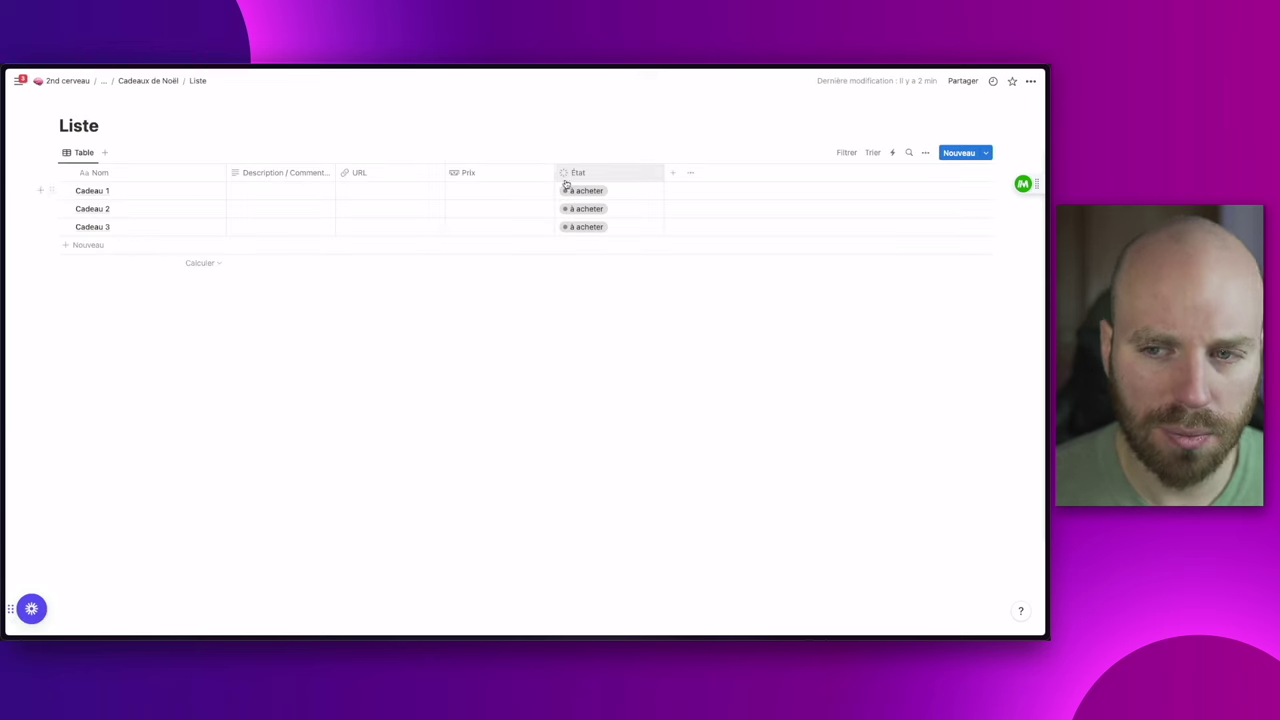
{"action": "left_click", "coordinate": [672, 172]}
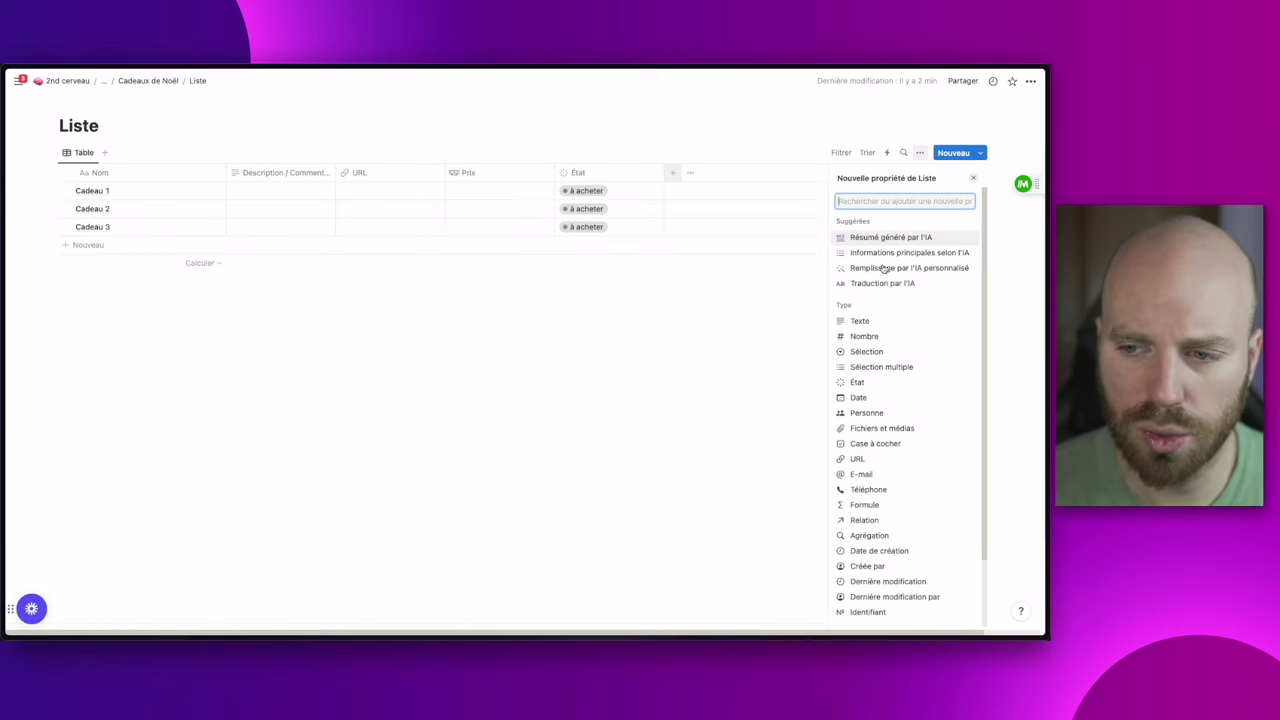
{"action": "left_click", "coordinate": [866, 519]}
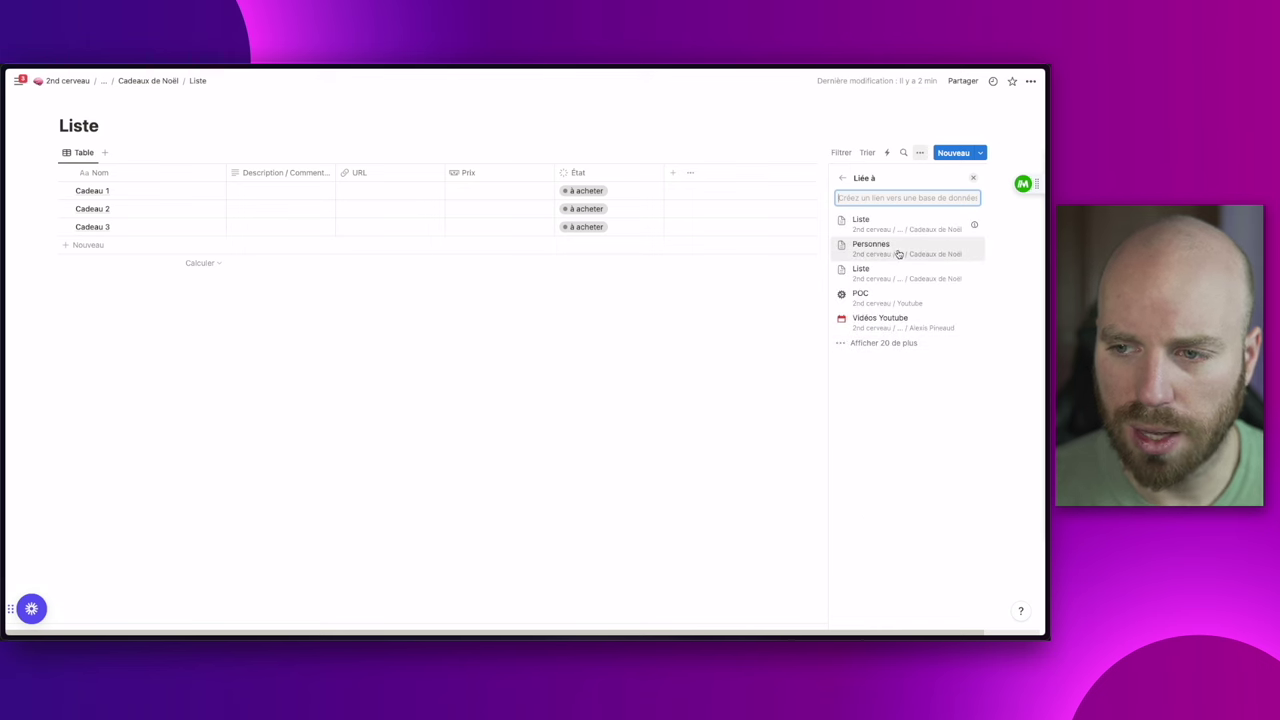
{"action": "left_click", "coordinate": [901, 253]}
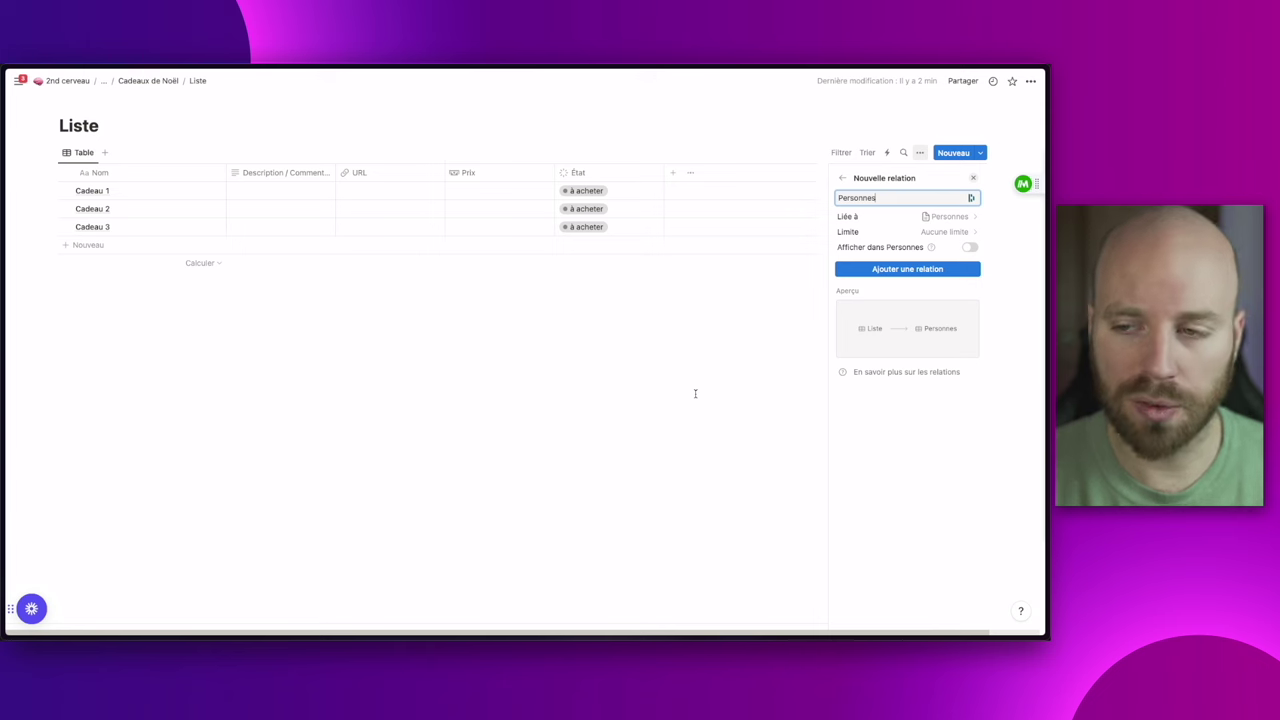
Name the relation Responsables, show it in Personnes as Responsable de, and add it to the table
{"action": "key", "text": "ctrl+a"}
{"action": "type", "text": "R"}
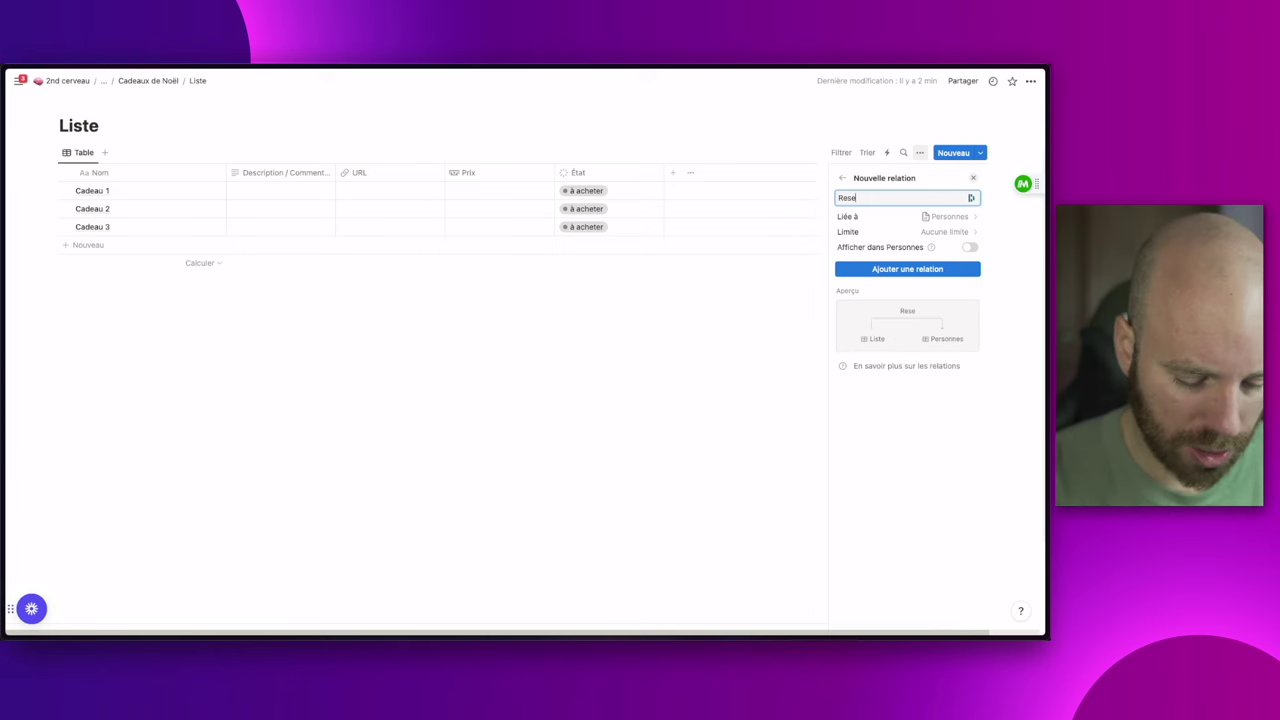
{"action": "type", "text": "esponsables"}
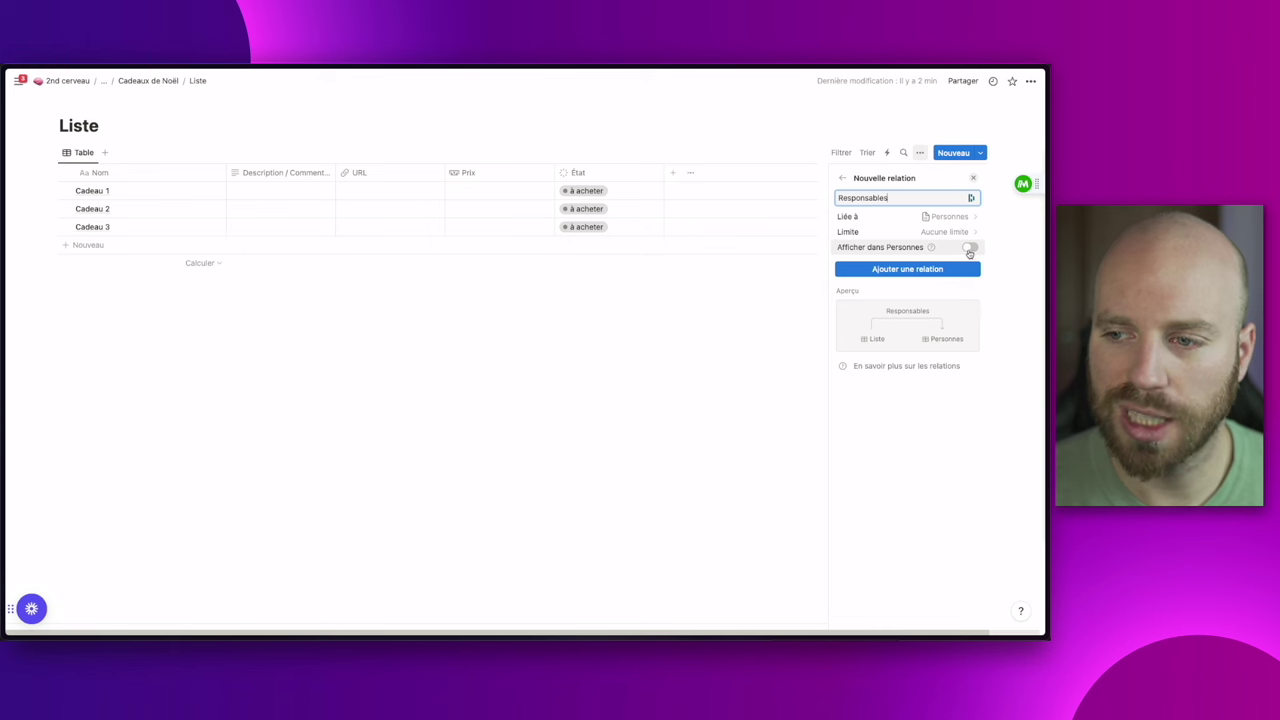
{"action": "left_click", "coordinate": [969, 249]}
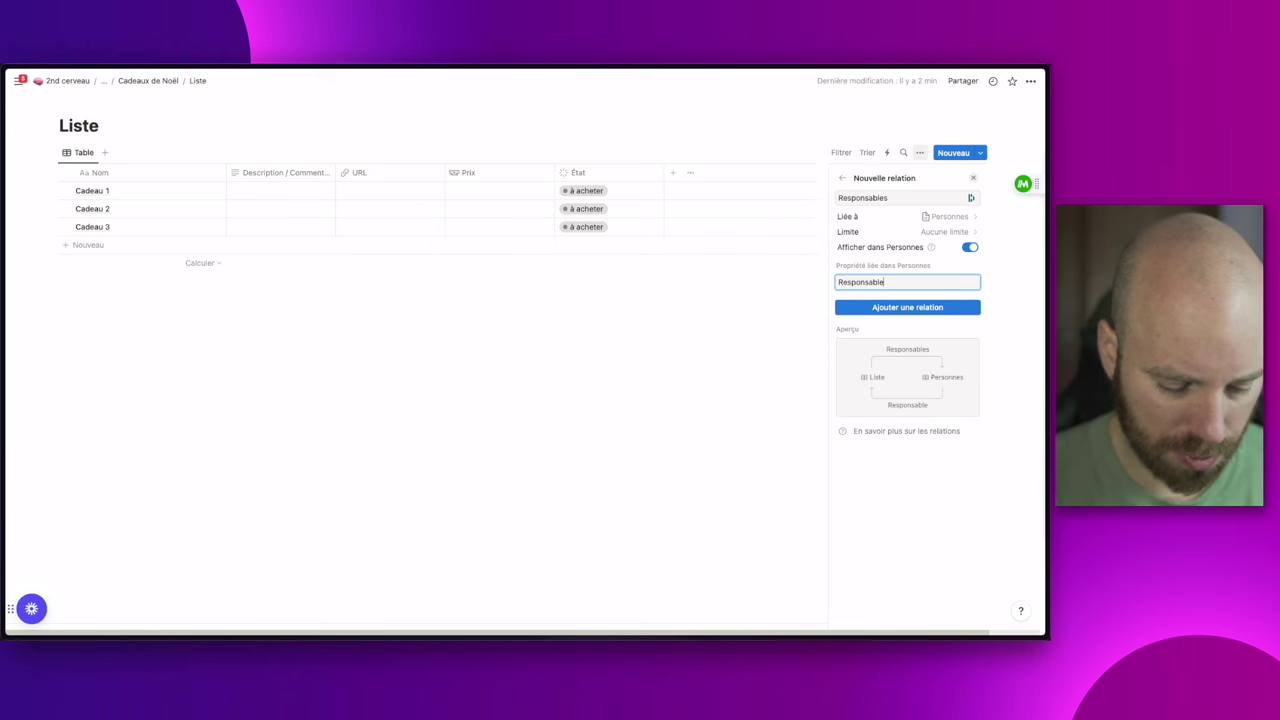
{"action": "type", "text": "de"}
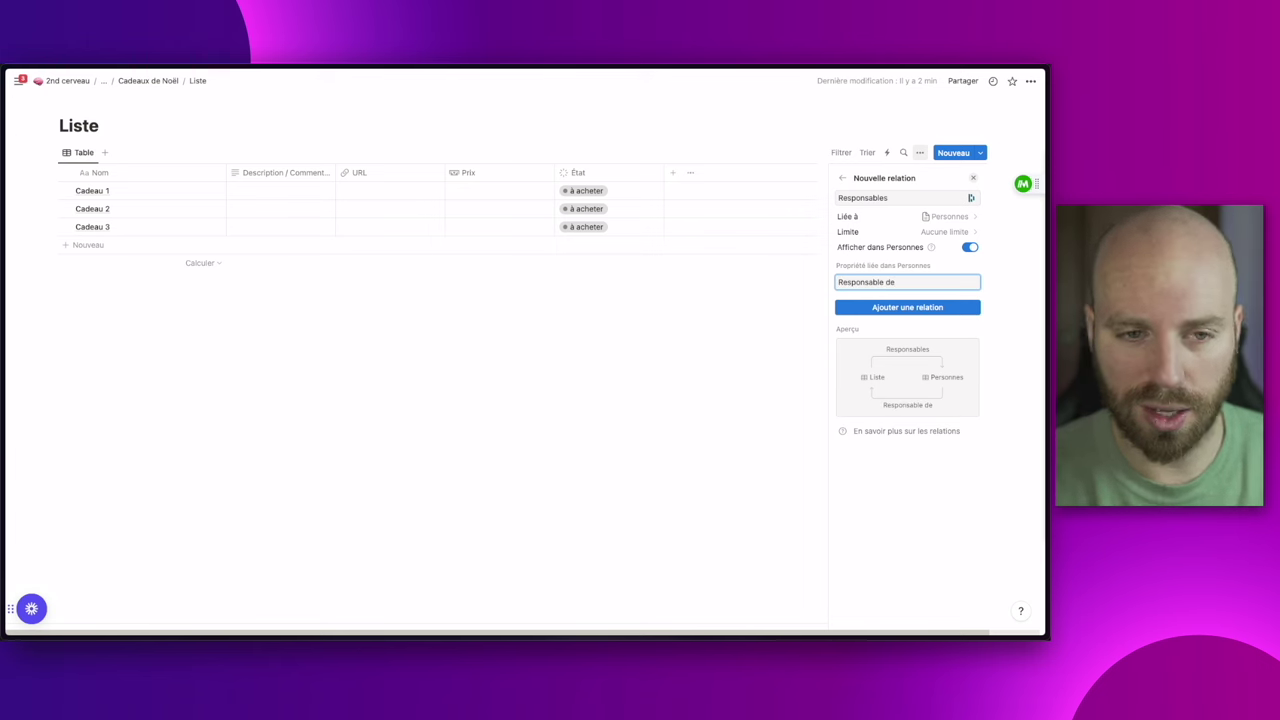
{"action": "left_click", "coordinate": [895, 307]}
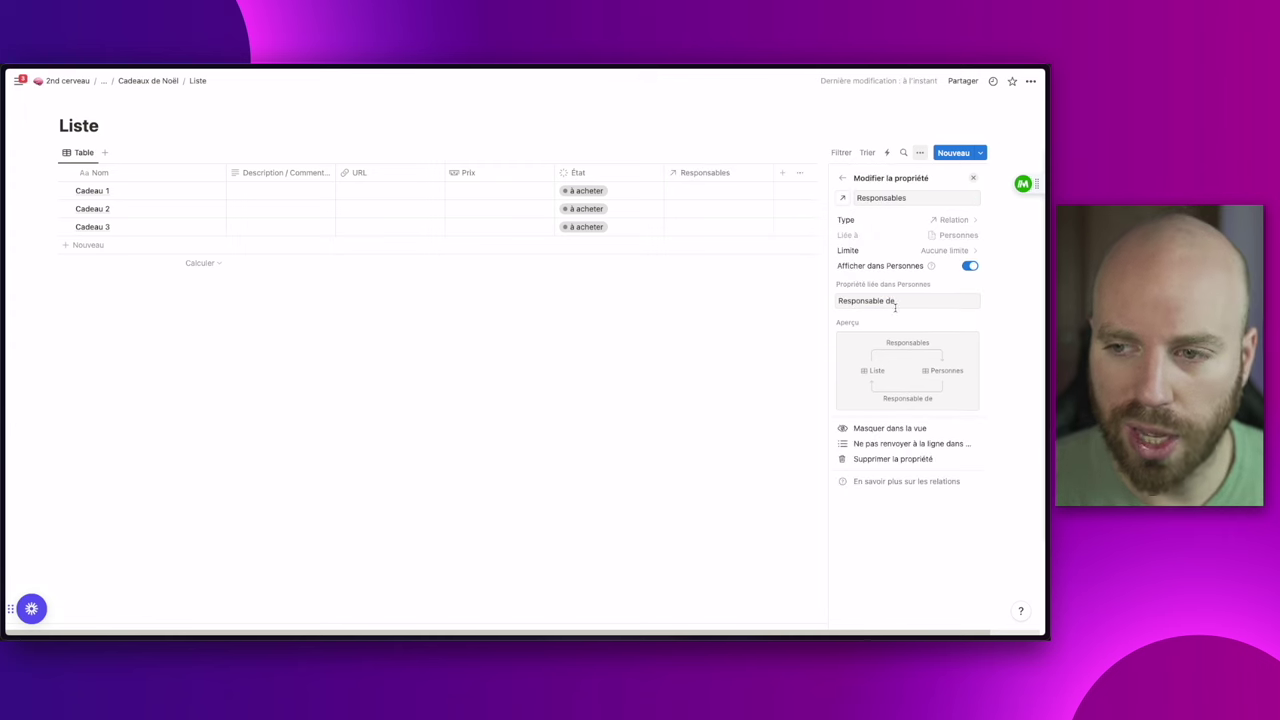
Close the property settings and link Frère as the responsible person for Cadeau 1
{"action": "left_click", "coordinate": [727, 314]}
{"action": "left_click", "coordinate": [697, 191]}
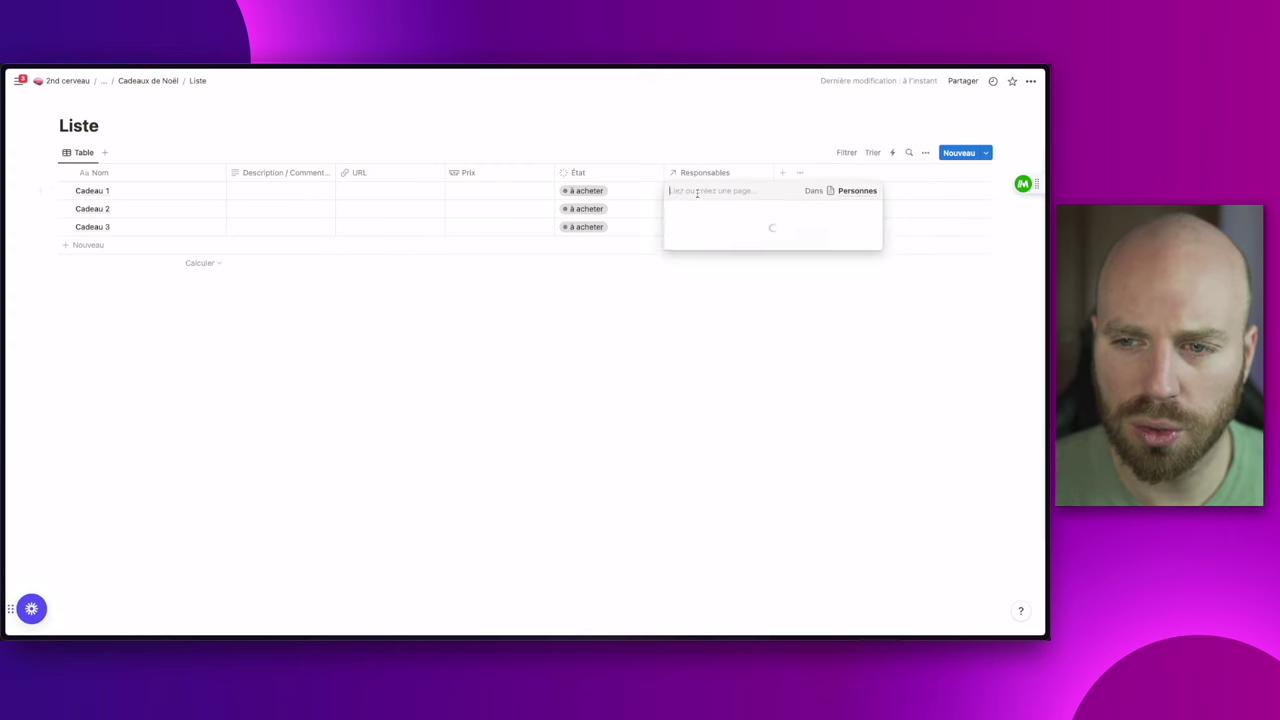
{"action": "left_click", "coordinate": [697, 245]}
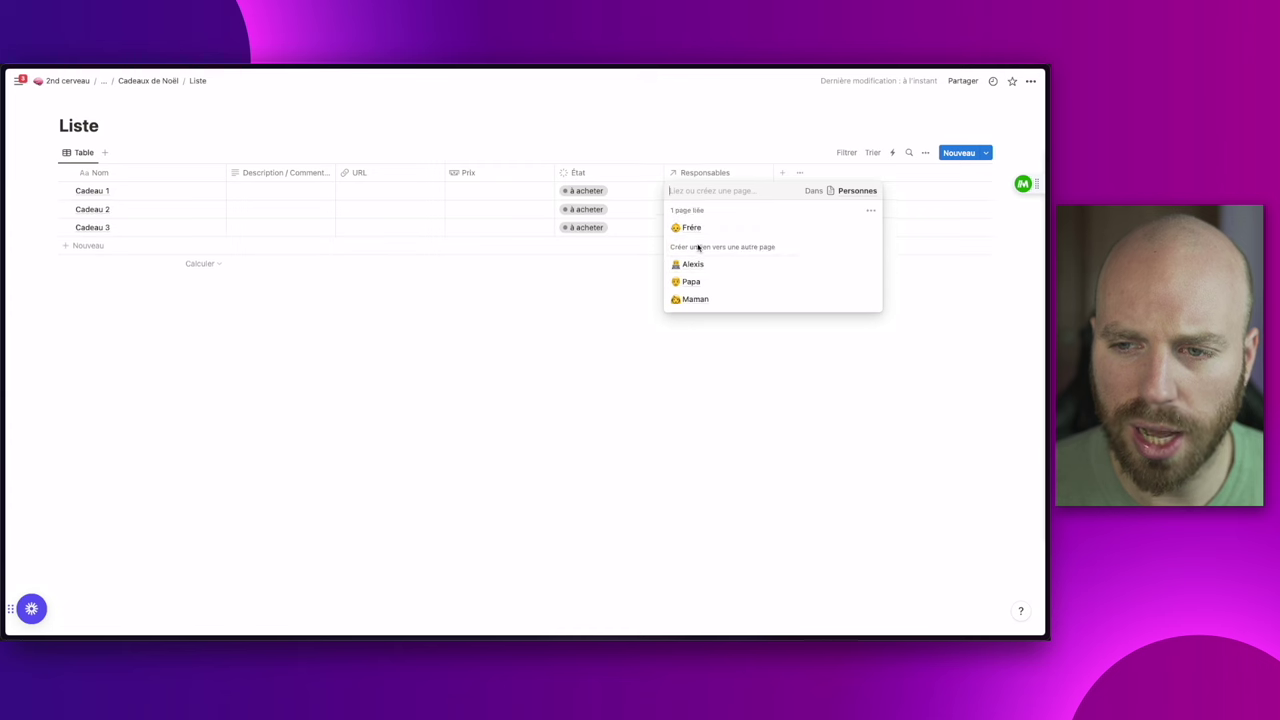
{"action": "key", "text": "Escape"}
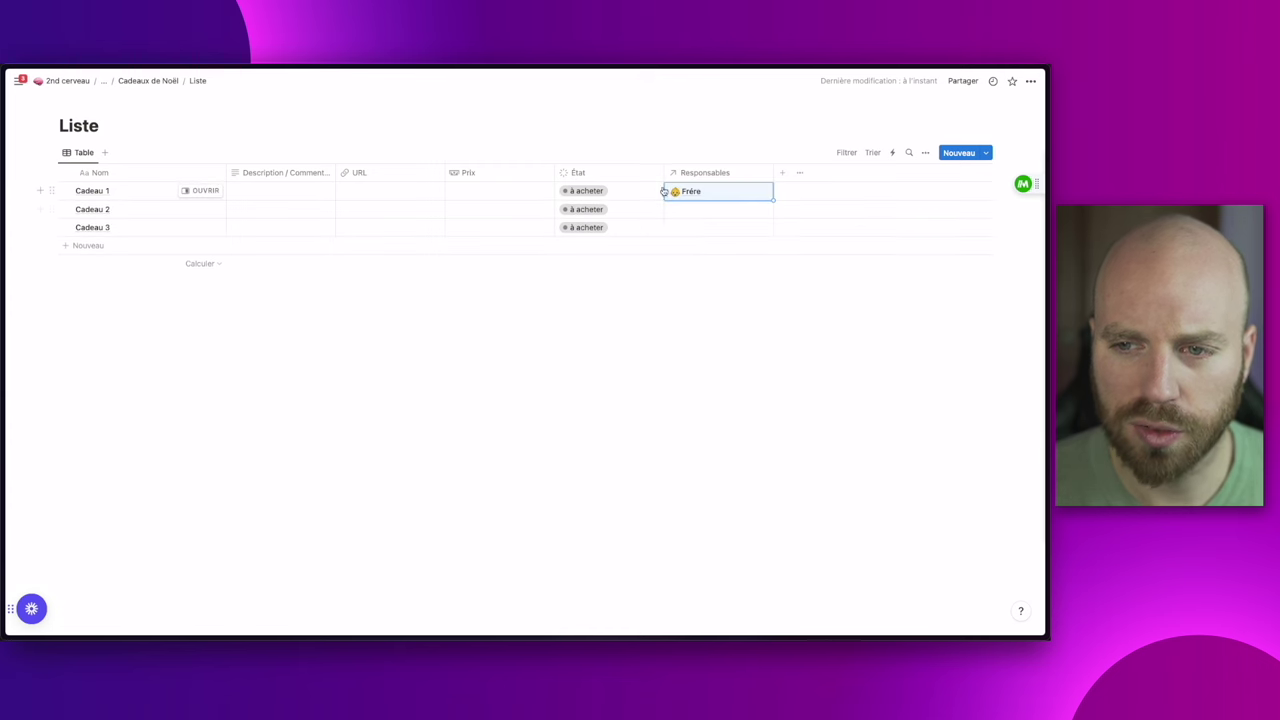
Check the Responsable de column in the Personnes database and return to the Liste database
{"action": "left_click", "coordinate": [150, 84]}
{"action": "left_click", "coordinate": [112, 325]}
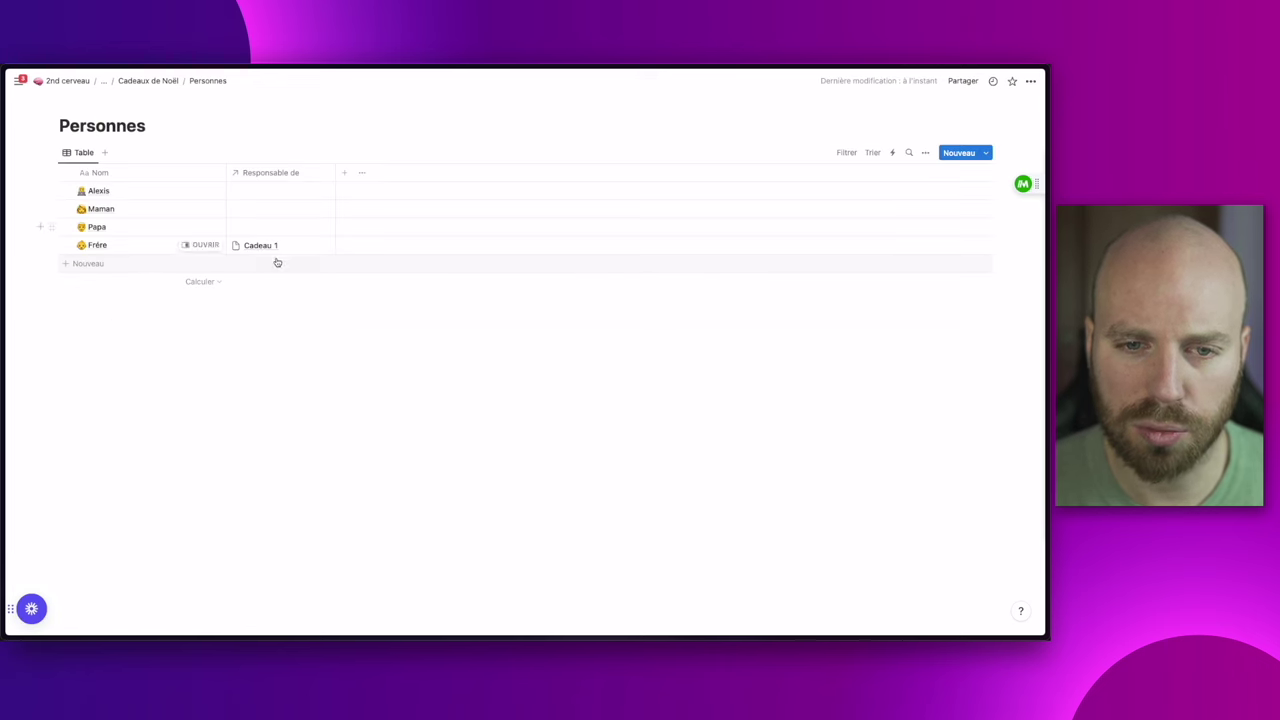
{"action": "left_click", "coordinate": [150, 81]}
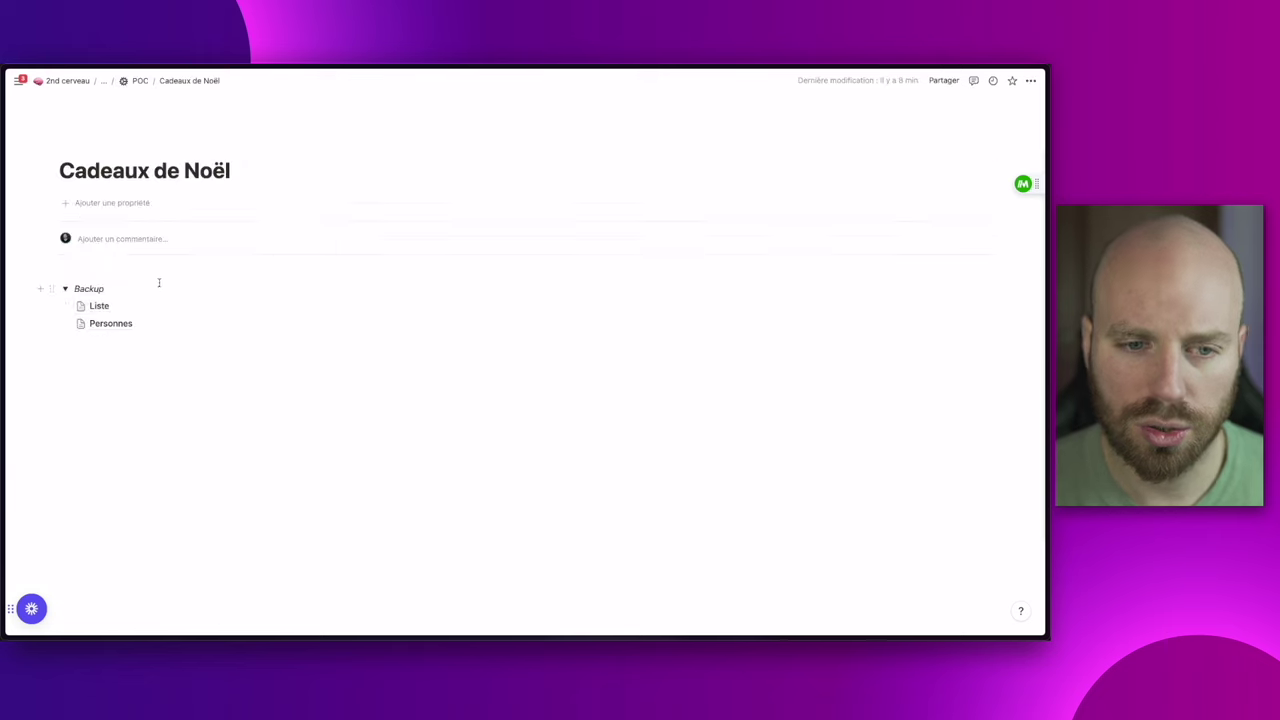
{"action": "left_click", "coordinate": [104, 305]}
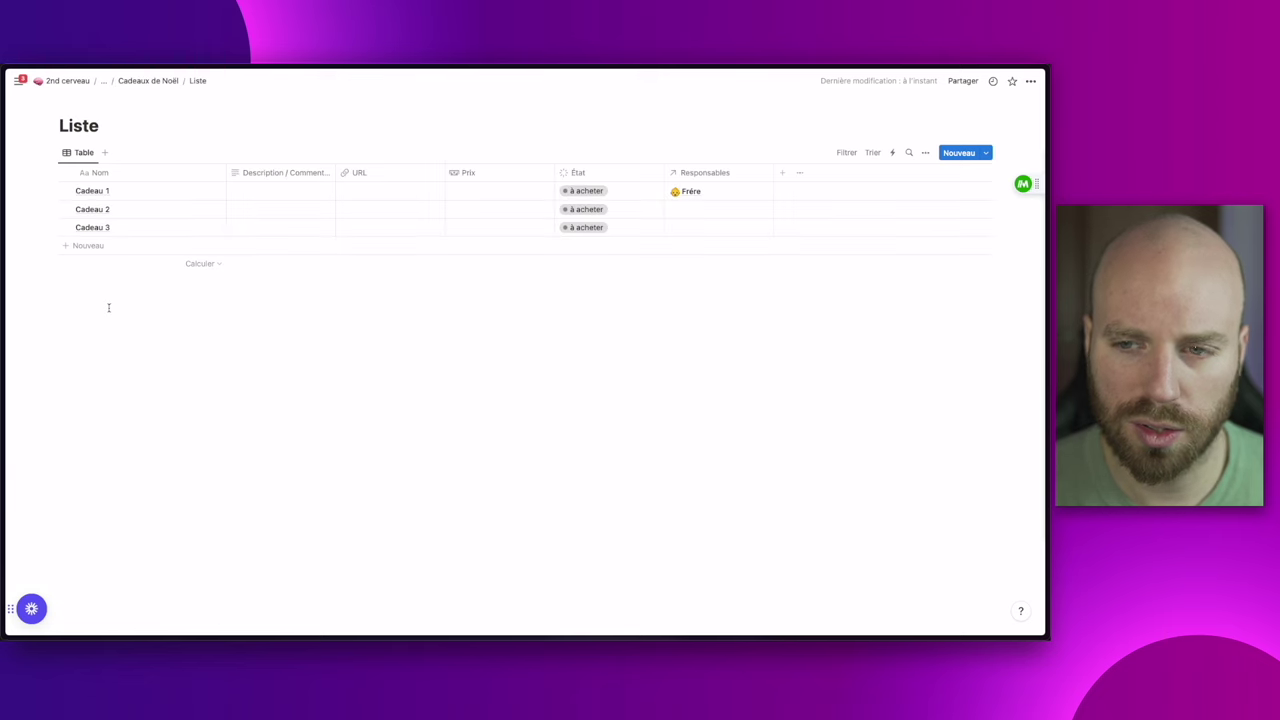
Limit the Responsables relation in Liste to a single linked page and close its settings
{"action": "left_click", "coordinate": [723, 175]}
{"action": "left_click", "coordinate": [714, 216]}
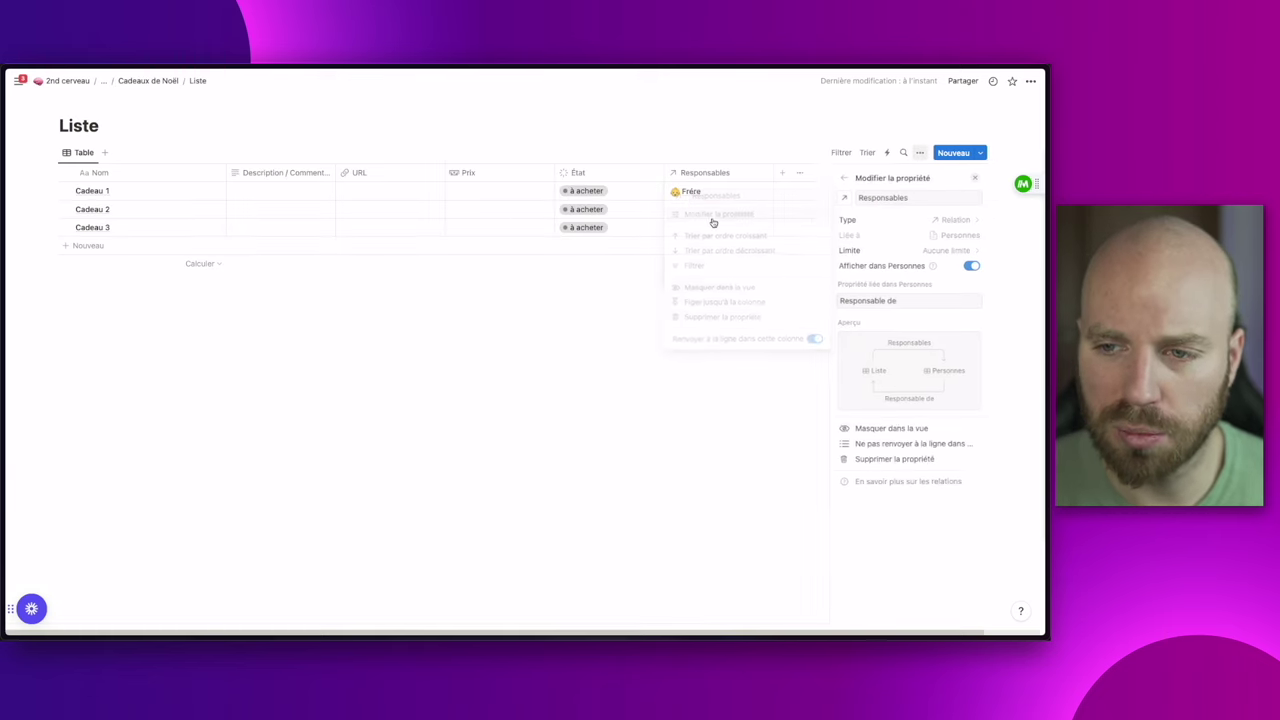
{"action": "left_click", "coordinate": [947, 252]}
{"action": "left_click", "coordinate": [906, 270]}
{"action": "left_click", "coordinate": [735, 308]}
Try out the single-page limit by swapping Cadeau 1's responsible person to the entry with a first name, and finally to Papa
{"action": "left_click", "coordinate": [730, 192]}
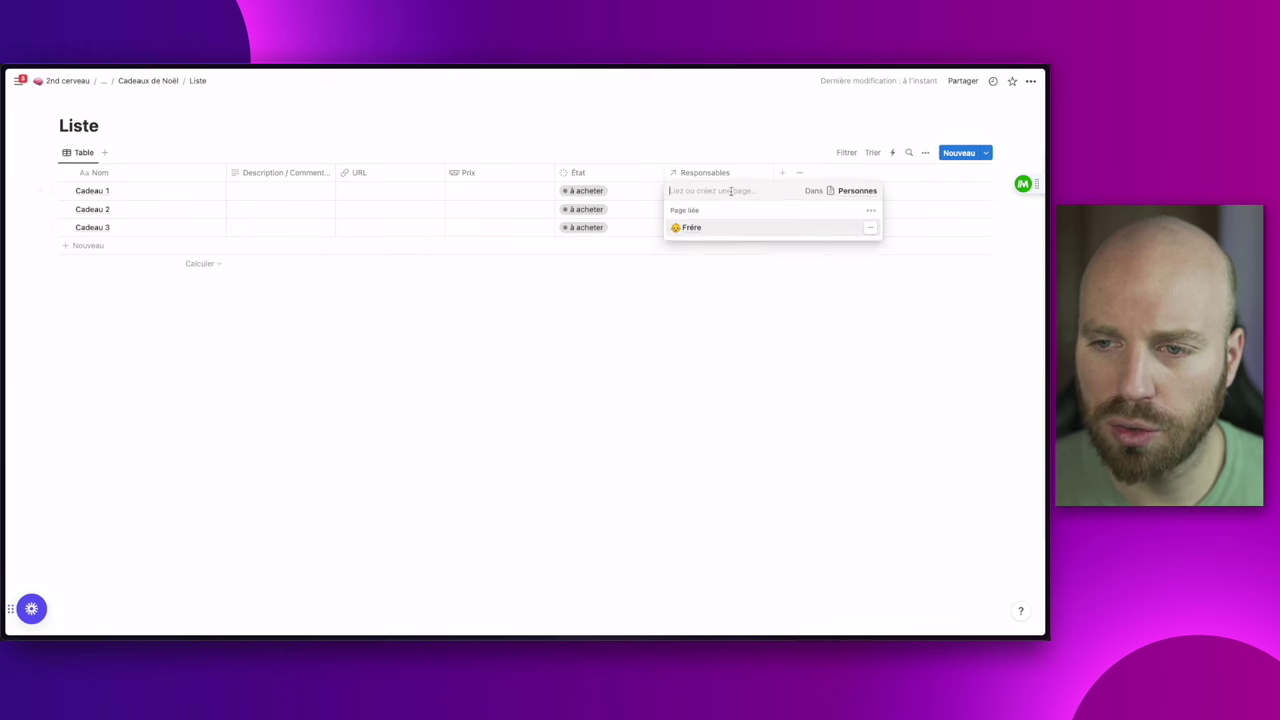
{"action": "left_click", "coordinate": [870, 265]}
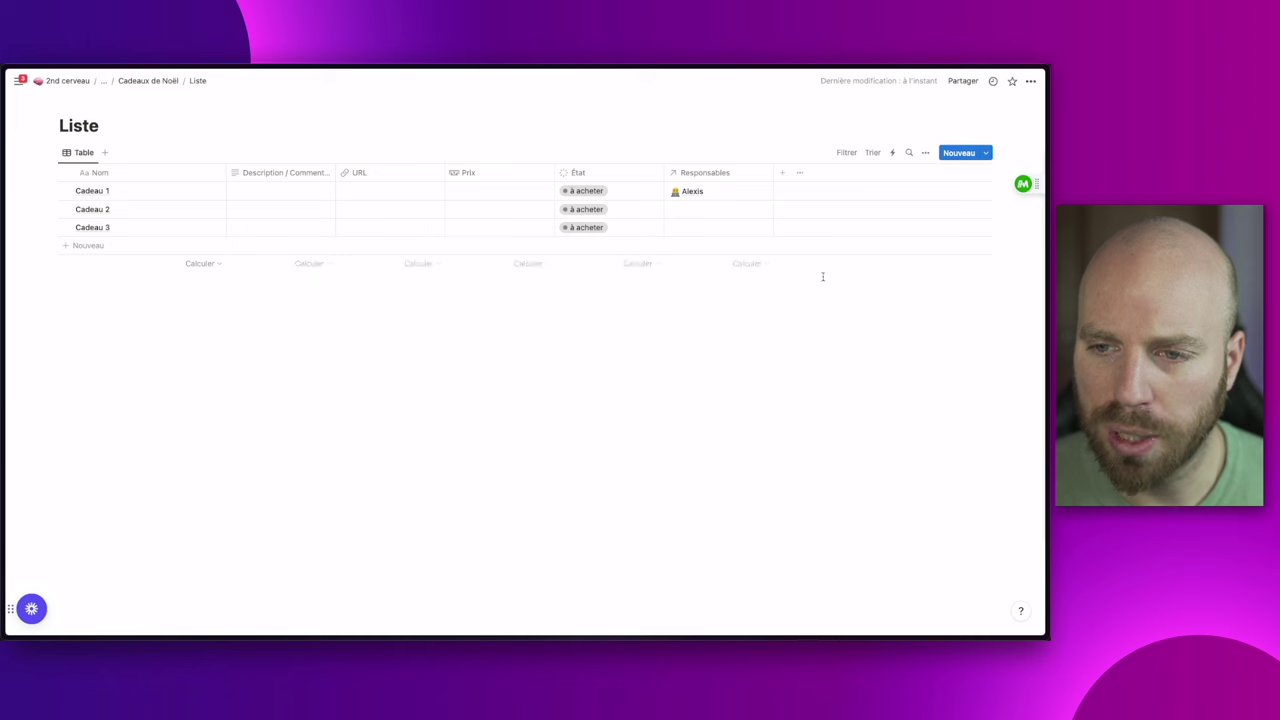
{"action": "left_click", "coordinate": [752, 195]}
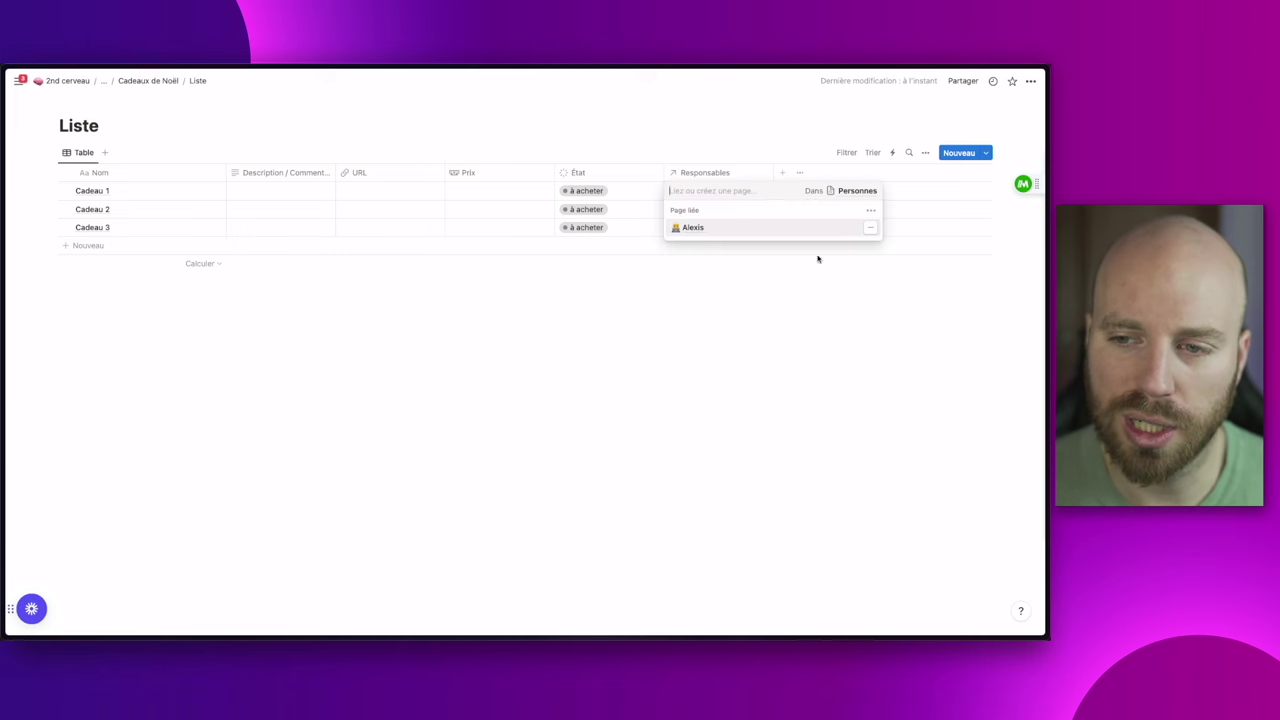
{"action": "left_click", "coordinate": [763, 283]}
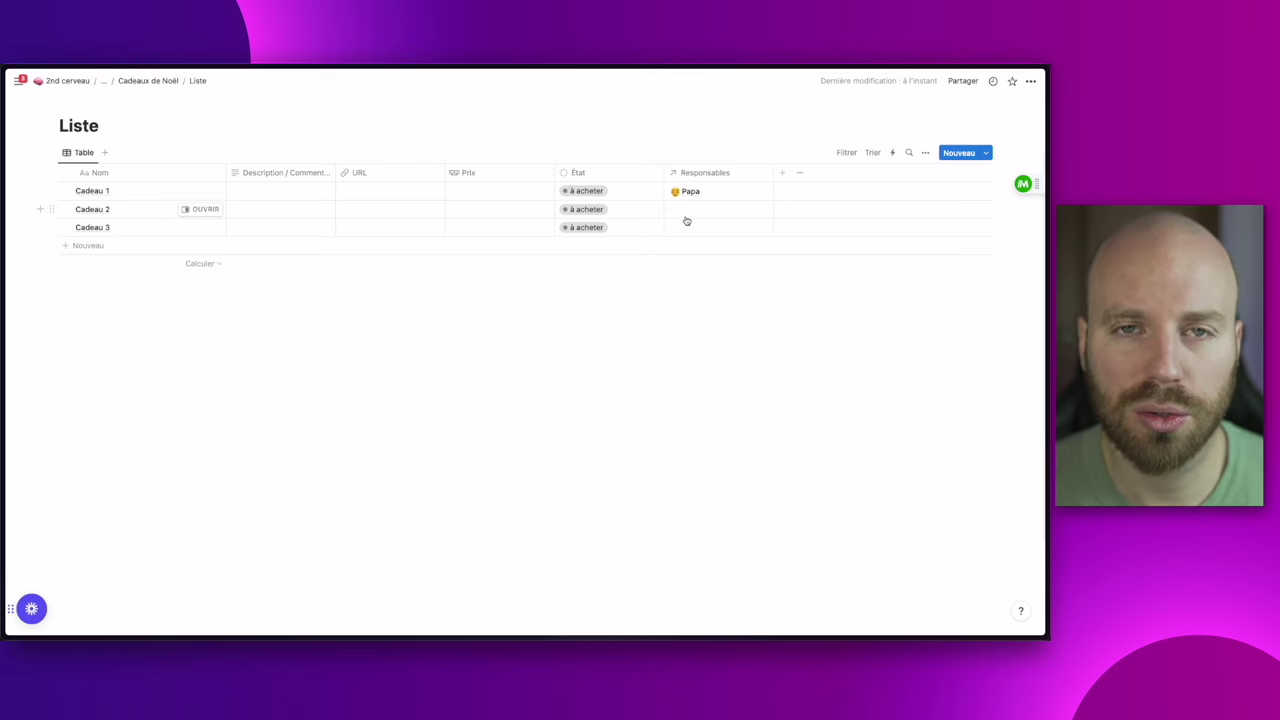
Start another Relation-type property in Liste, linked to the Personnes database and also shown there
{"action": "left_click", "coordinate": [782, 173]}
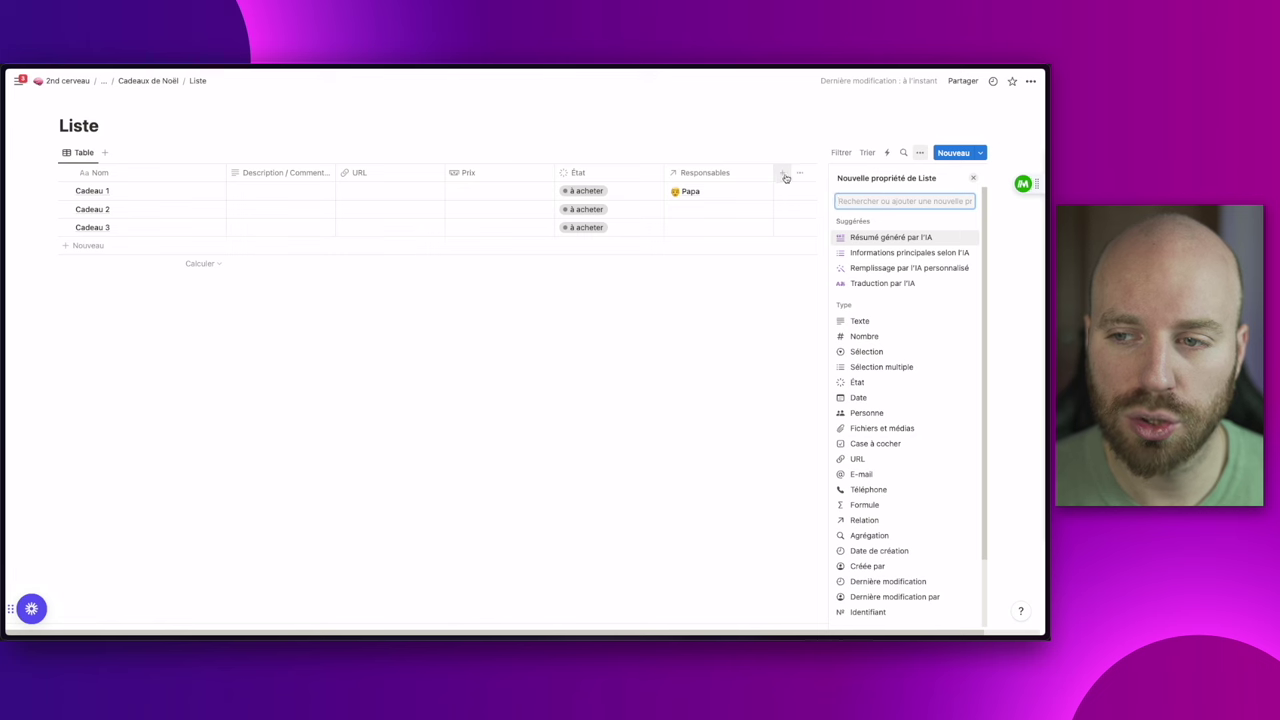
{"action": "scroll", "coordinate": [880, 410], "scroll_direction": "down", "scroll_amount": 2}
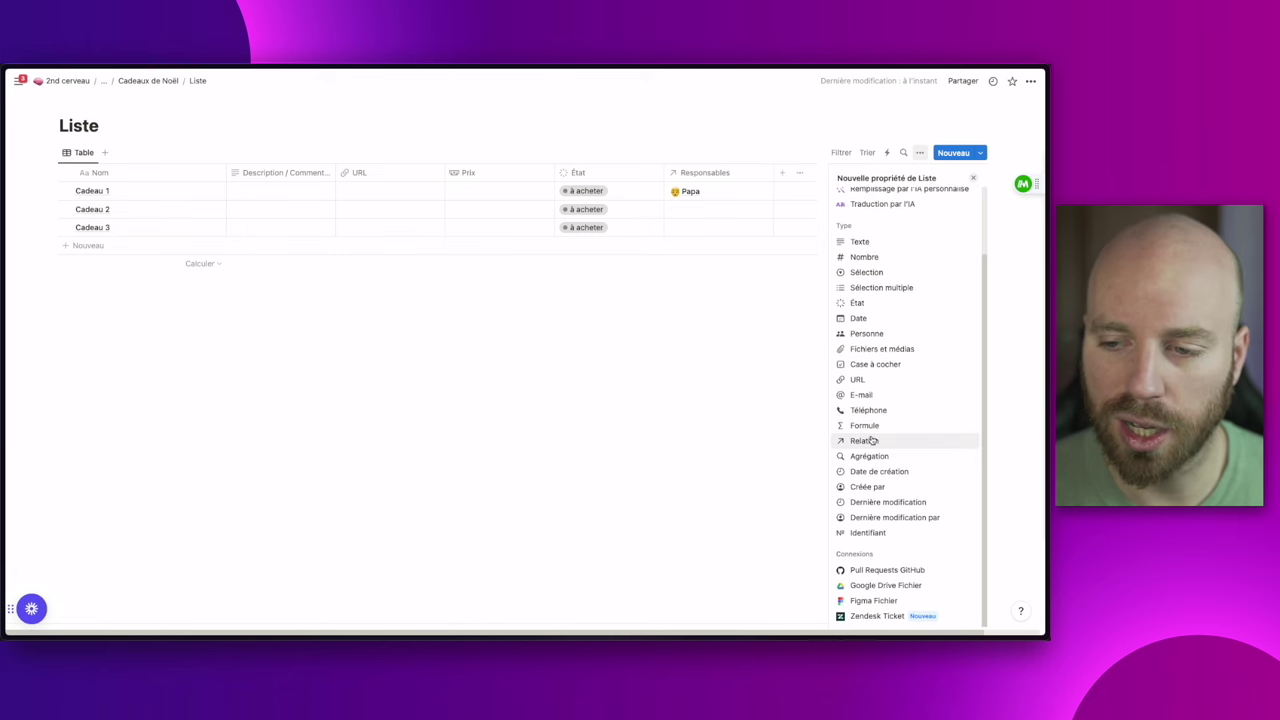
{"action": "left_click", "coordinate": [871, 441]}
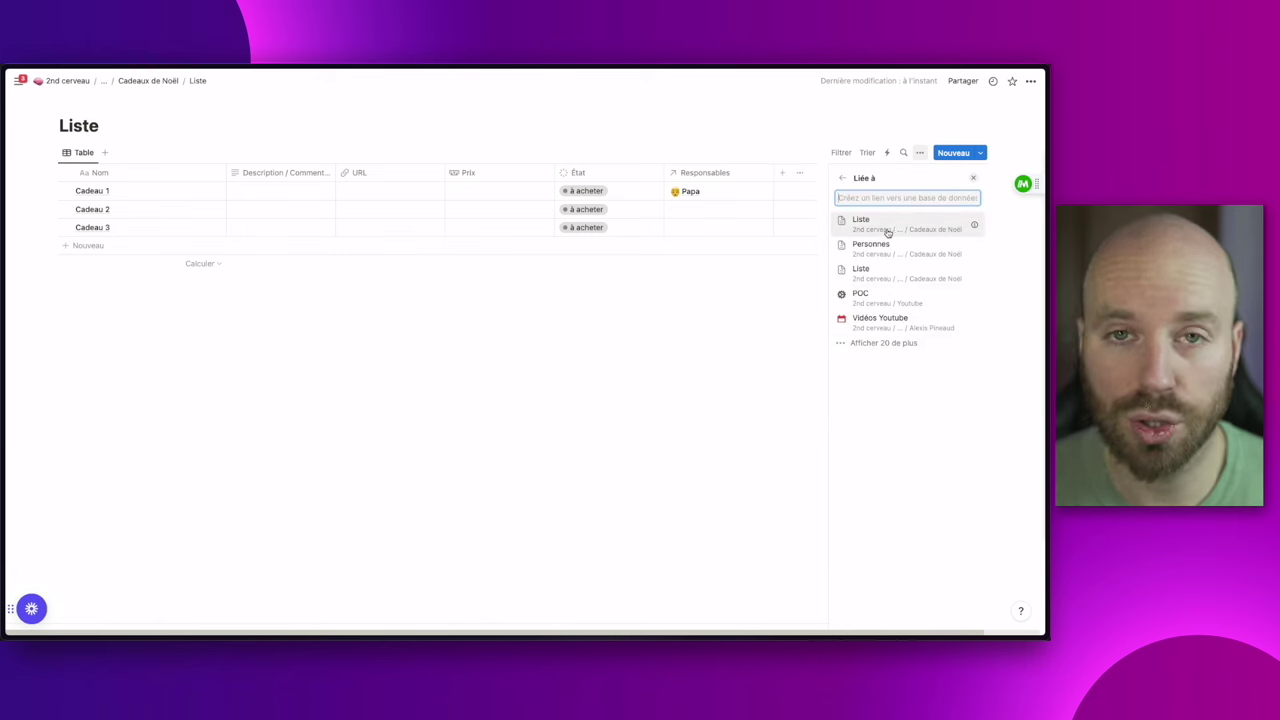
{"action": "left_click", "coordinate": [886, 248]}
{"action": "left_click", "coordinate": [967, 246]}
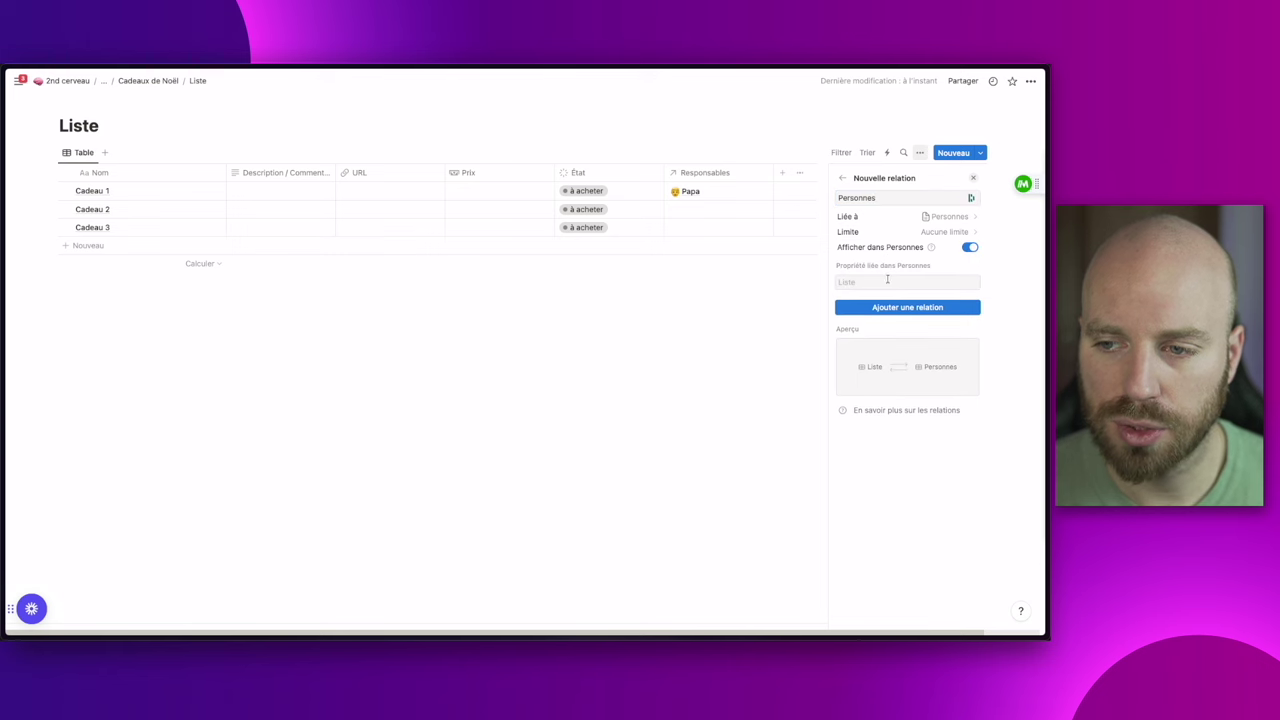
Name the relation Pour and its linked property in Personnes Cadeau, and add it to the table
{"action": "left_click", "coordinate": [892, 198]}
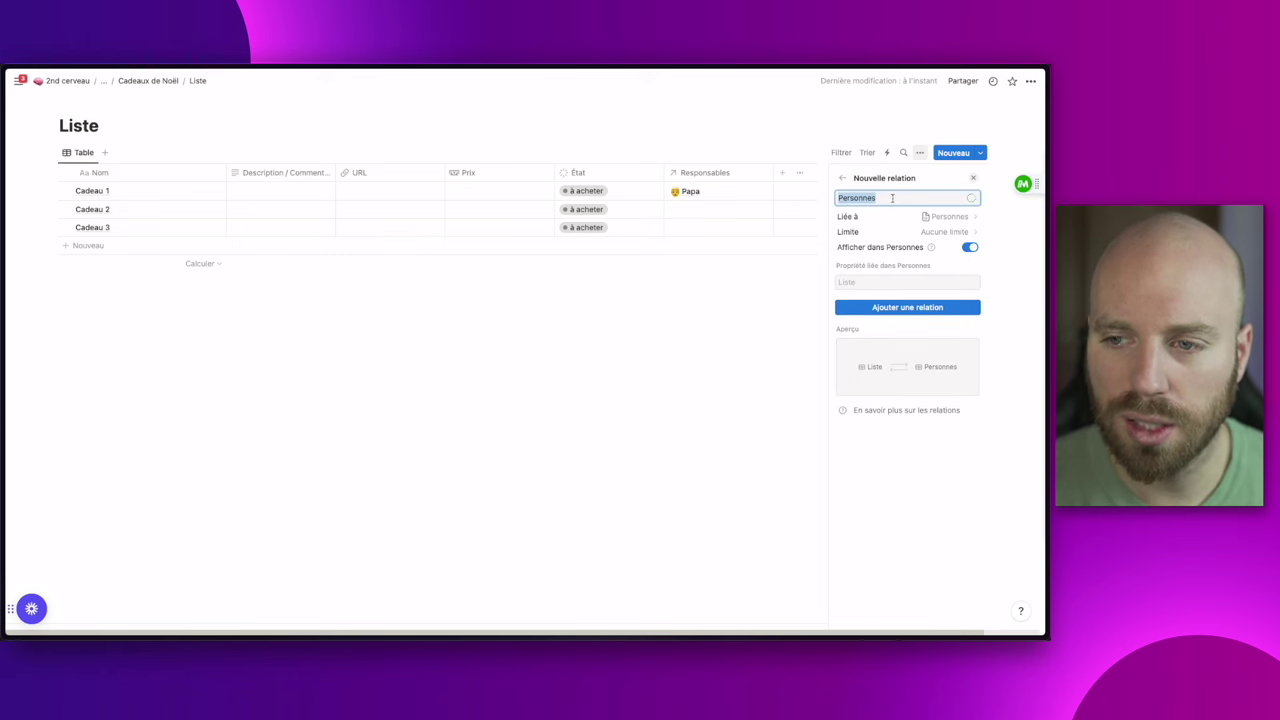
{"action": "type", "text": "P"}
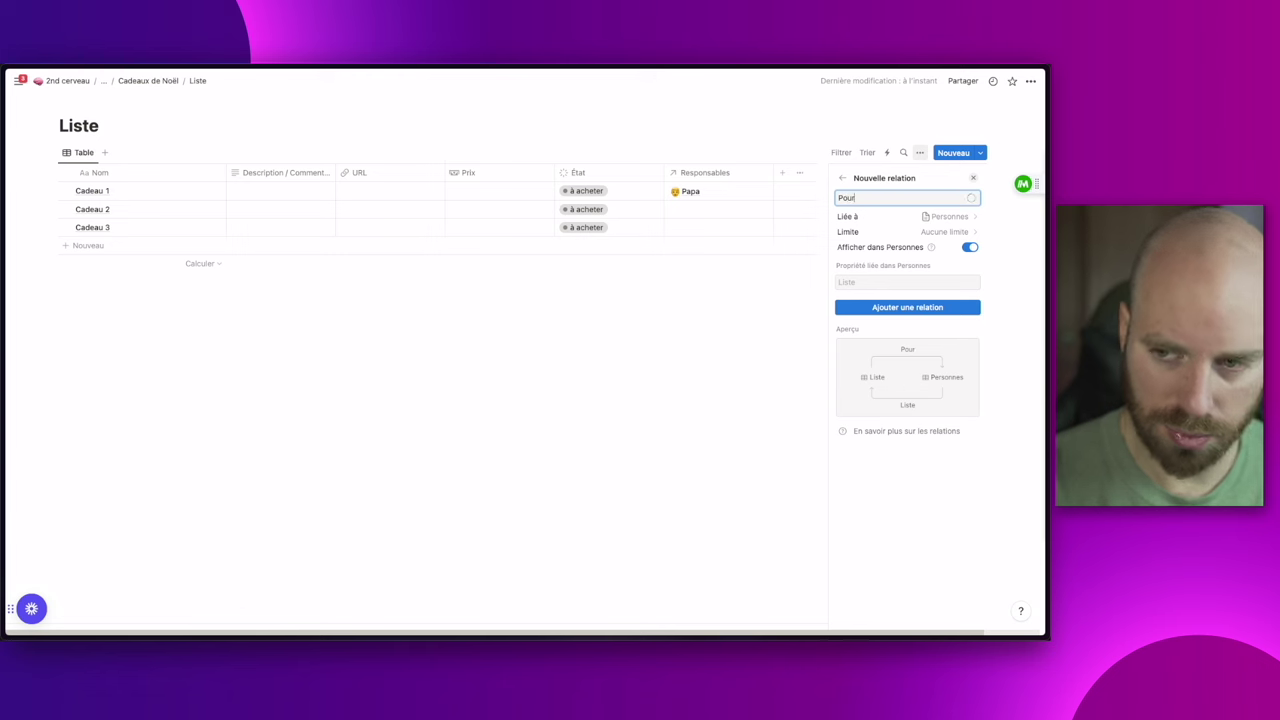
{"action": "type", "text": "our"}
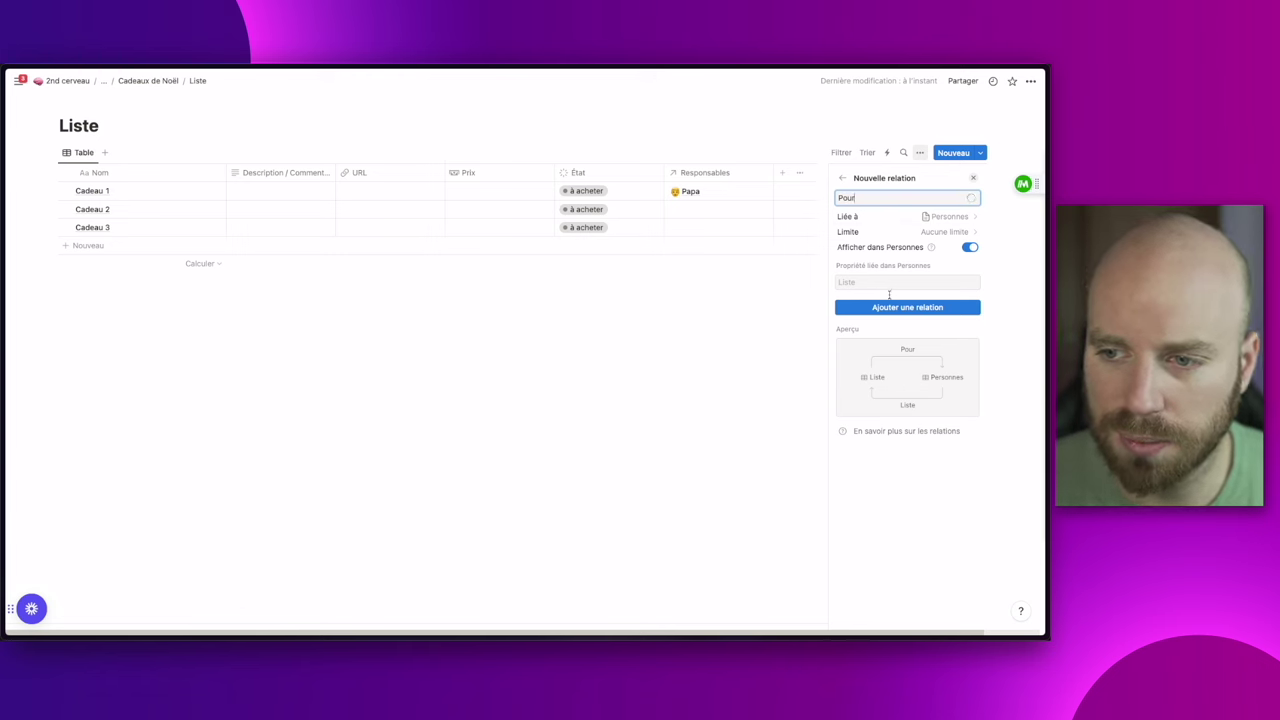
{"action": "left_click", "coordinate": [907, 282]}
{"action": "type", "text": "Ca"}
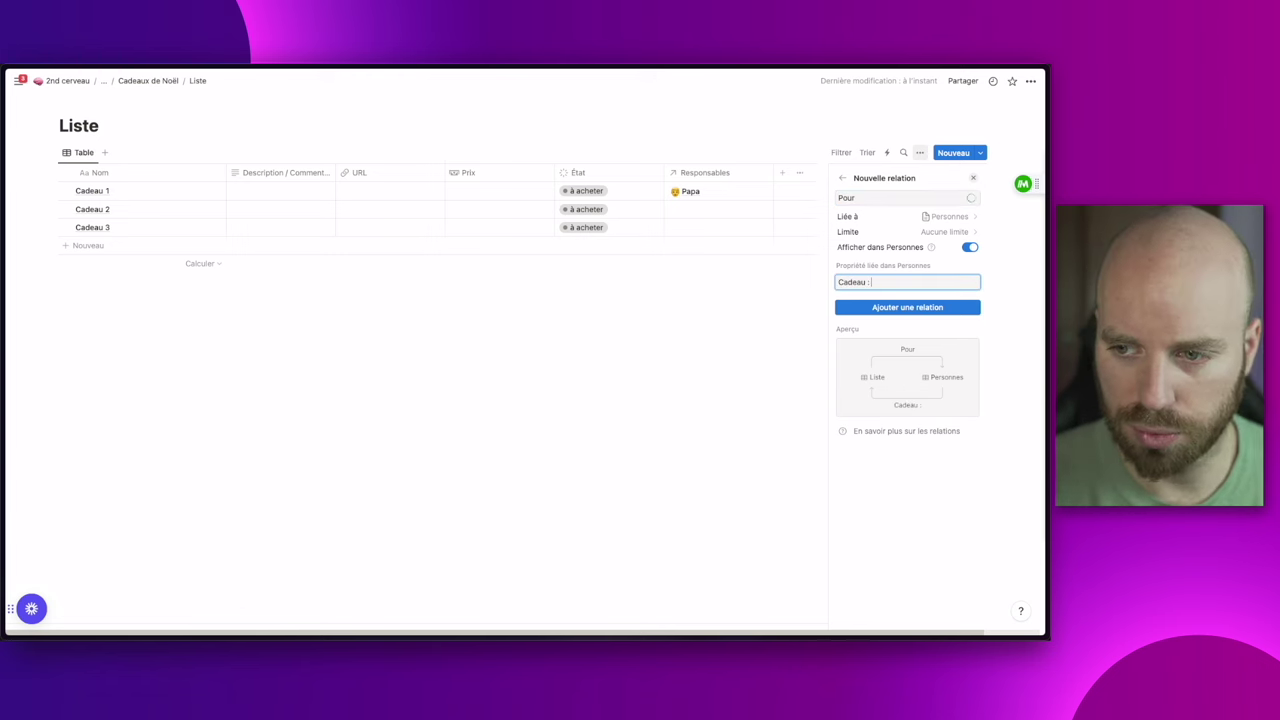
{"action": "type", "text": "deau :"}
{"action": "key", "text": "BackSpace"}
{"action": "key", "text": "BackSpace"}
{"action": "left_click", "coordinate": [925, 236]}
{"action": "left_click", "coordinate": [922, 238]}
{"action": "left_click", "coordinate": [920, 232]}
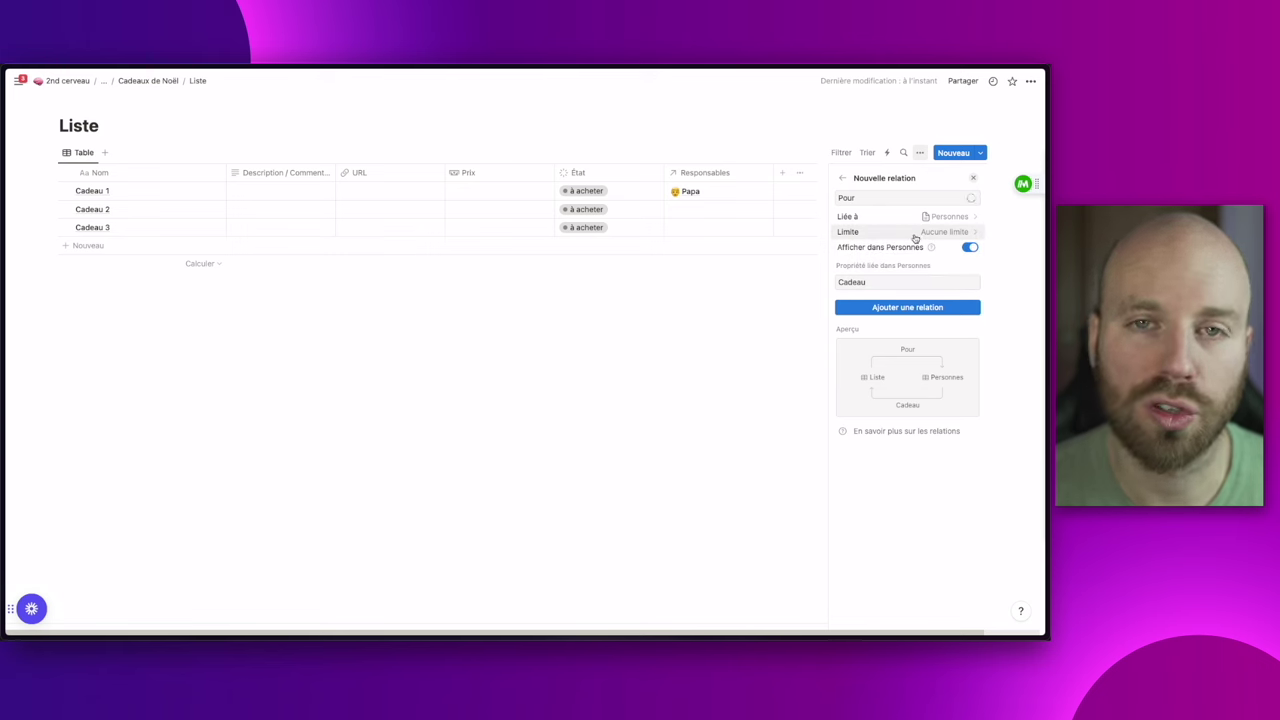
{"action": "left_click", "coordinate": [918, 308]}
{"action": "left_click", "coordinate": [751, 297]}
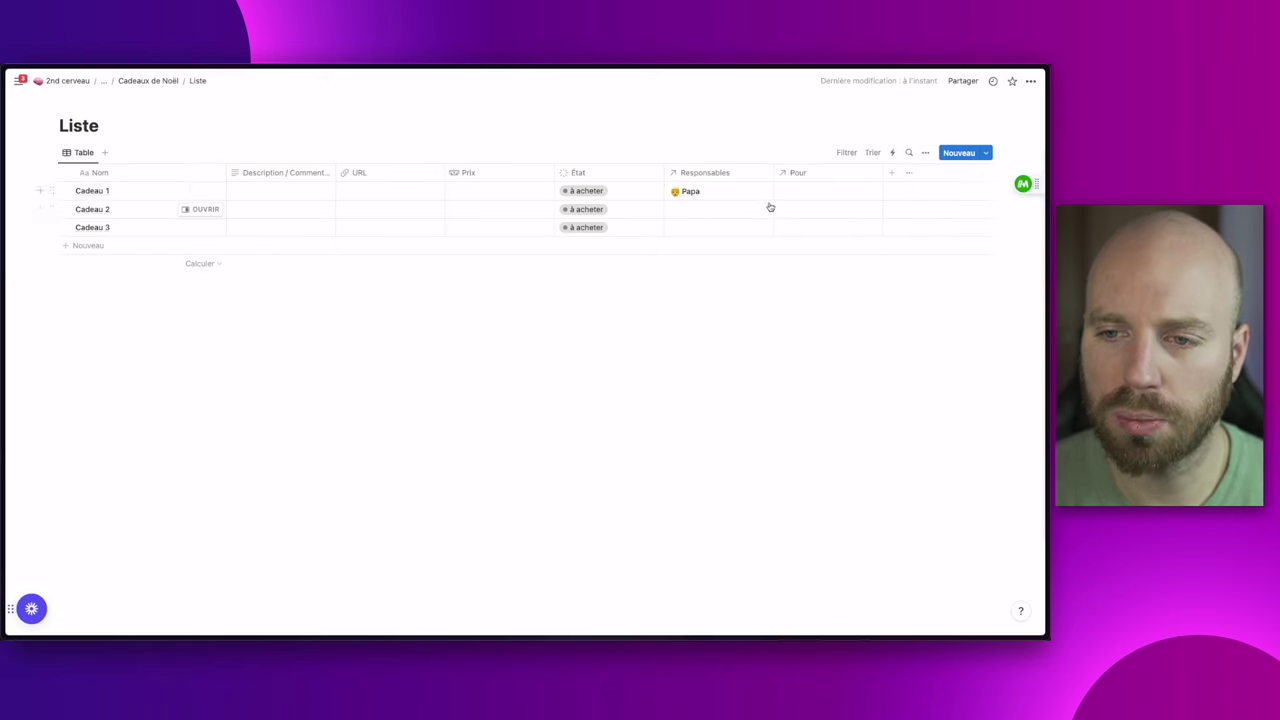
For Cadeau 1, set the first-name entry as responsible person and Papa as the recipient in Pour
{"action": "left_click", "coordinate": [704, 196]}
{"action": "left_click", "coordinate": [692, 264]}
{"action": "left_click", "coordinate": [806, 194]}
{"action": "left_click", "coordinate": [807, 263]}
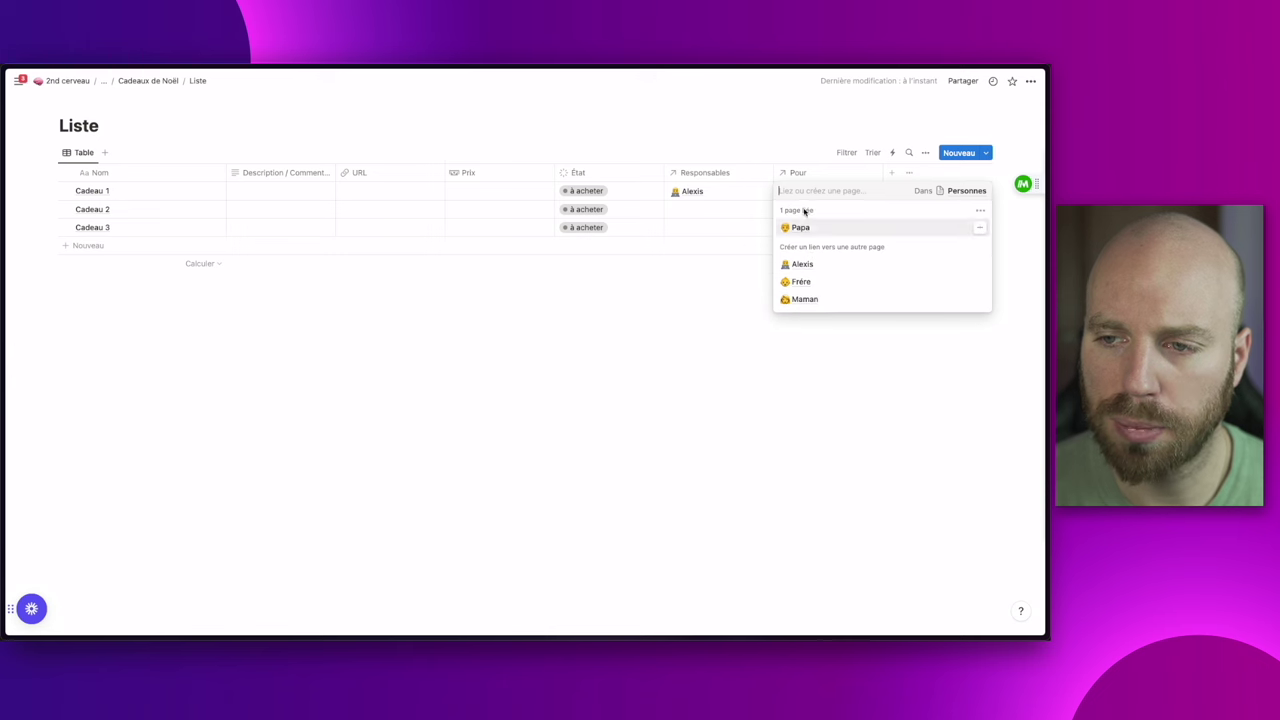
Try adding Maman as a second recipient of Cadeau 1 in Pour, and unlink her again
{"action": "left_click", "coordinate": [806, 299]}
{"action": "left_click", "coordinate": [686, 334]}
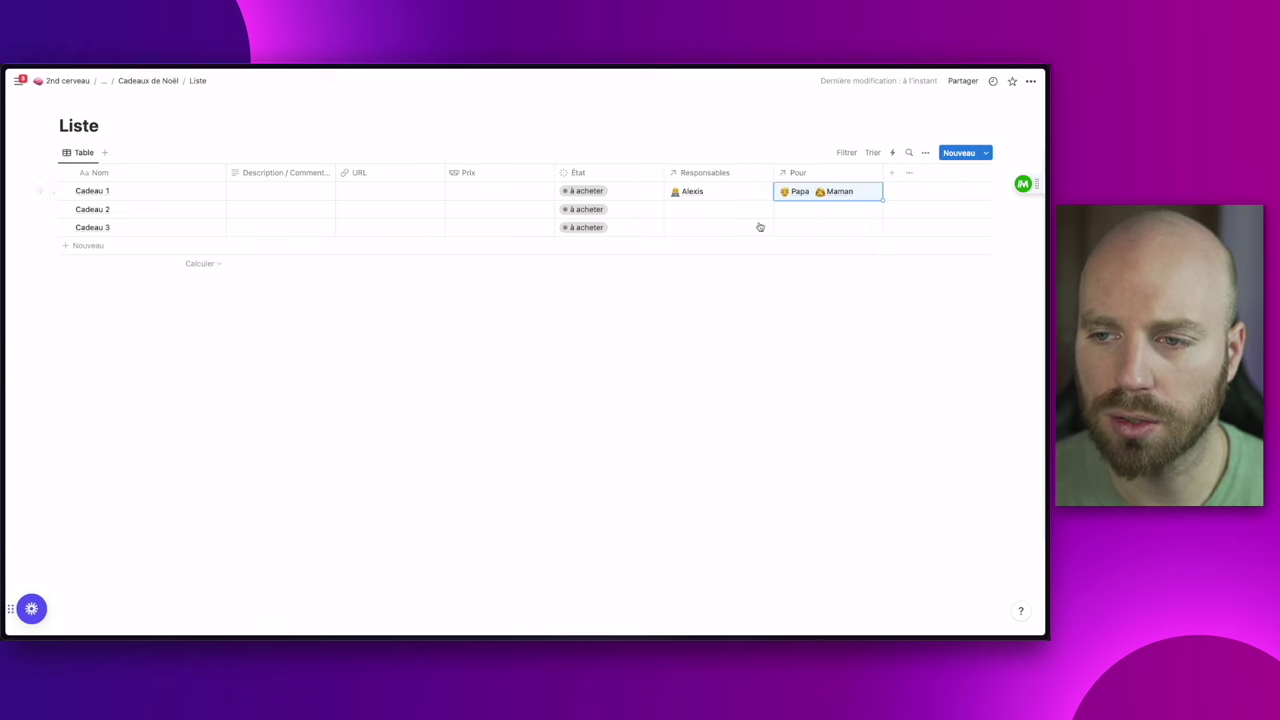
{"action": "left_click", "coordinate": [817, 198]}
{"action": "left_click", "coordinate": [868, 194]}
{"action": "key", "text": "Escape"}
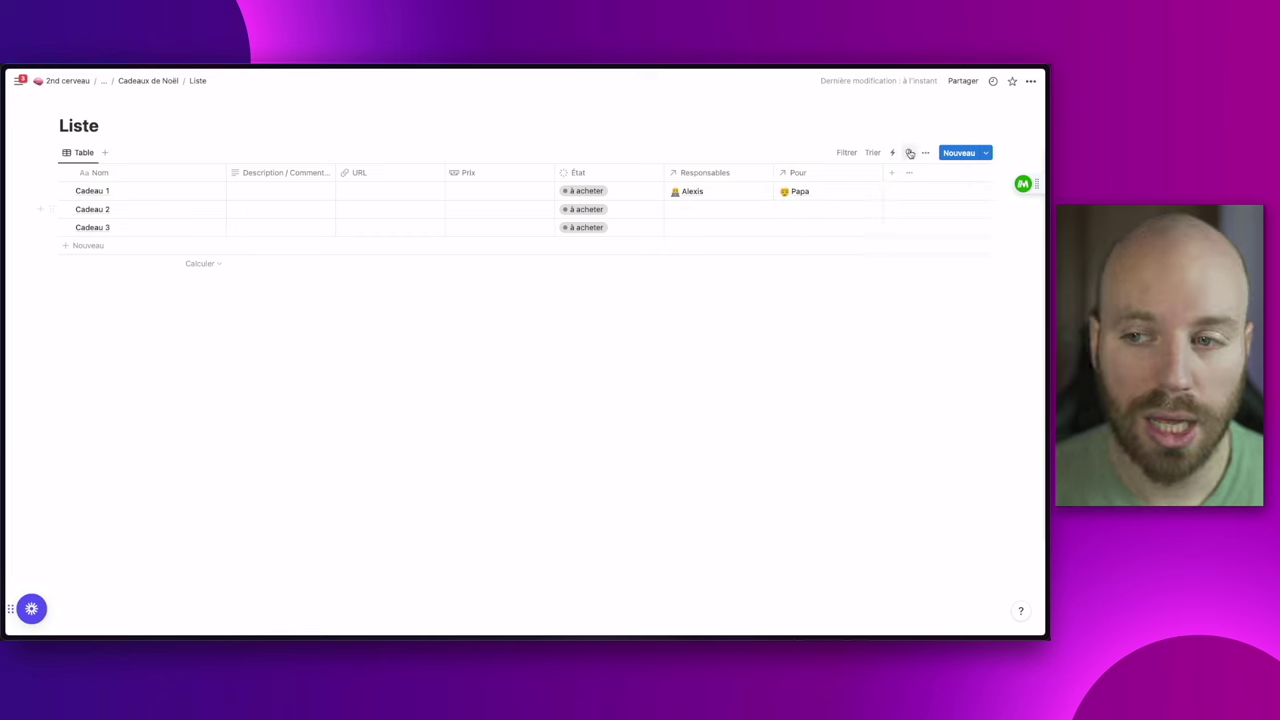
Start a third Relation-type property in Liste linked to the Personnes database
{"action": "left_click", "coordinate": [891, 172]}
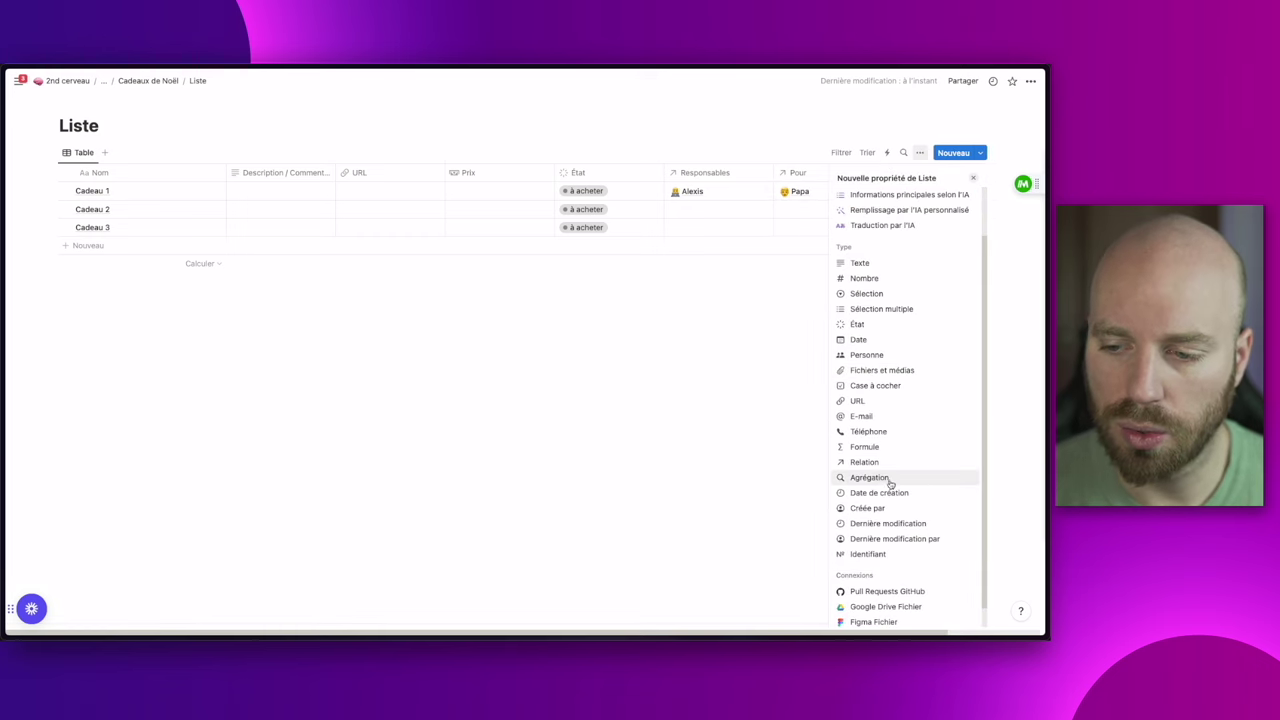
{"action": "scroll", "coordinate": [890, 480], "scroll_direction": "down", "scroll_amount": 1}
{"action": "left_click", "coordinate": [890, 463]}
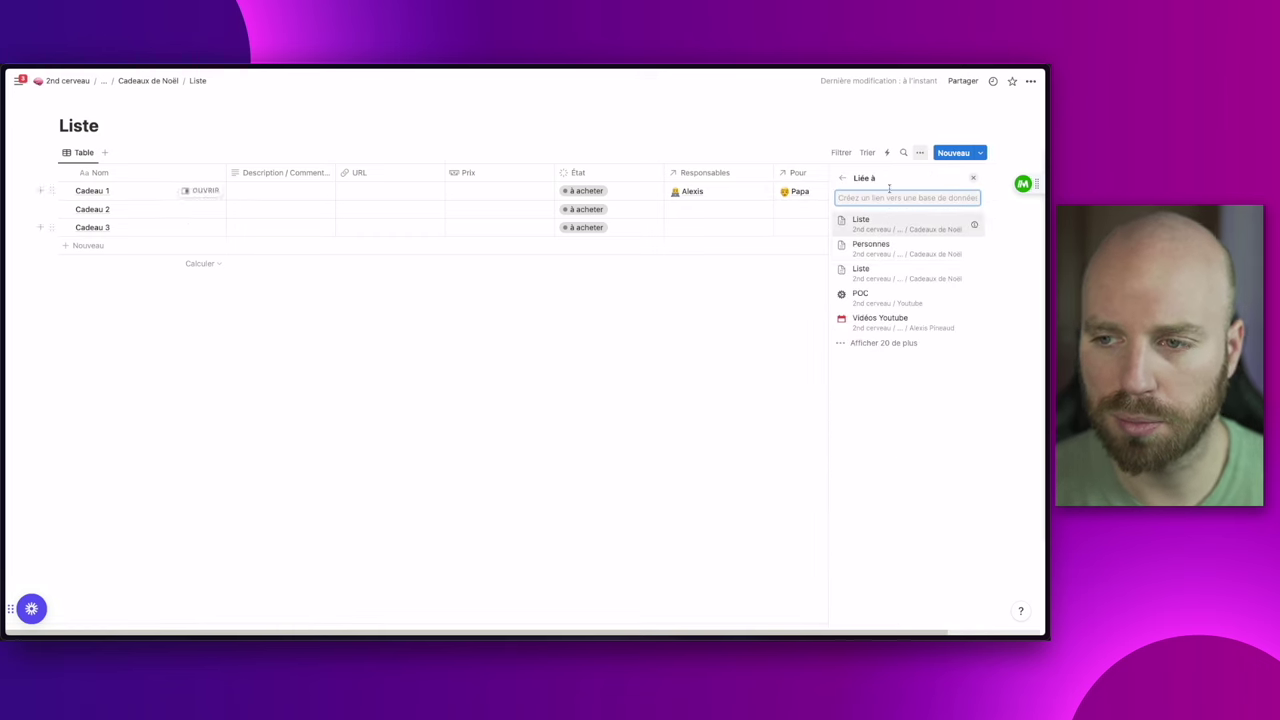
{"action": "left_click", "coordinate": [873, 249]}
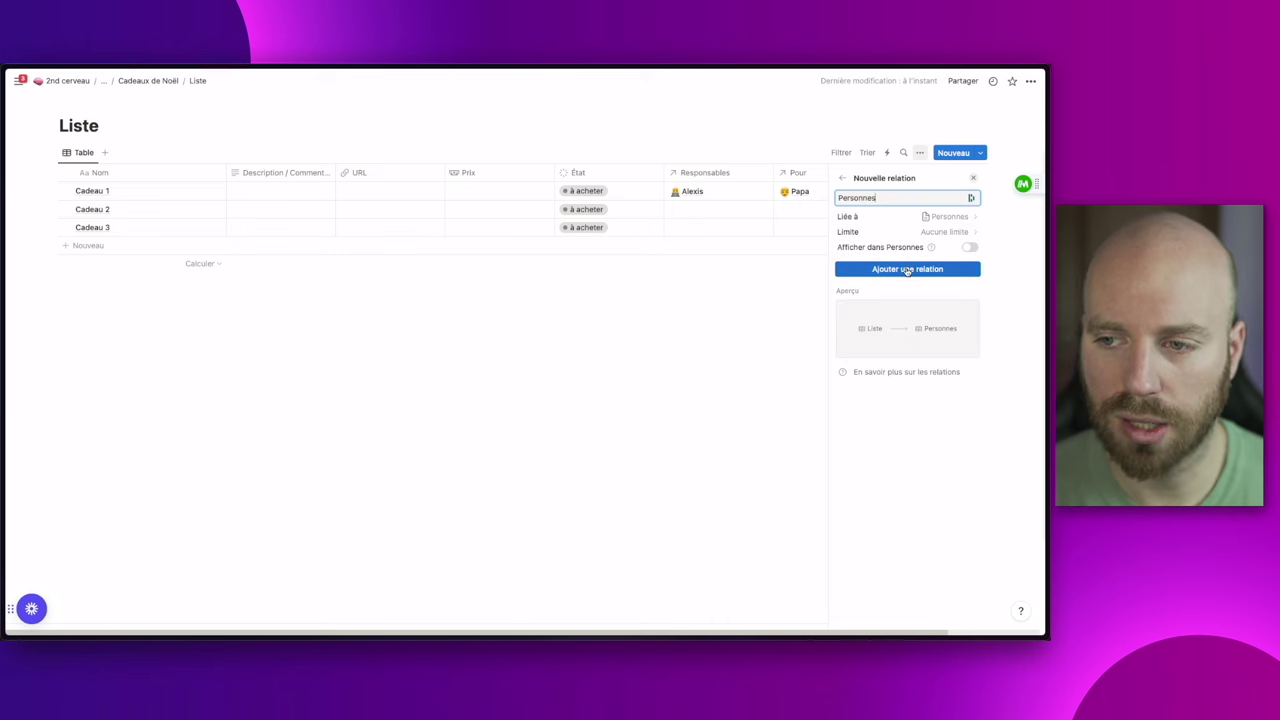
Name the relation "Participants :", show it in Personnes as Participe, and add it to the table
{"action": "key", "text": "ctrl+a"}
{"action": "type", "text": "Participants :"}
{"action": "left_click", "coordinate": [969, 247]}
{"action": "type", "text": "Partici"}
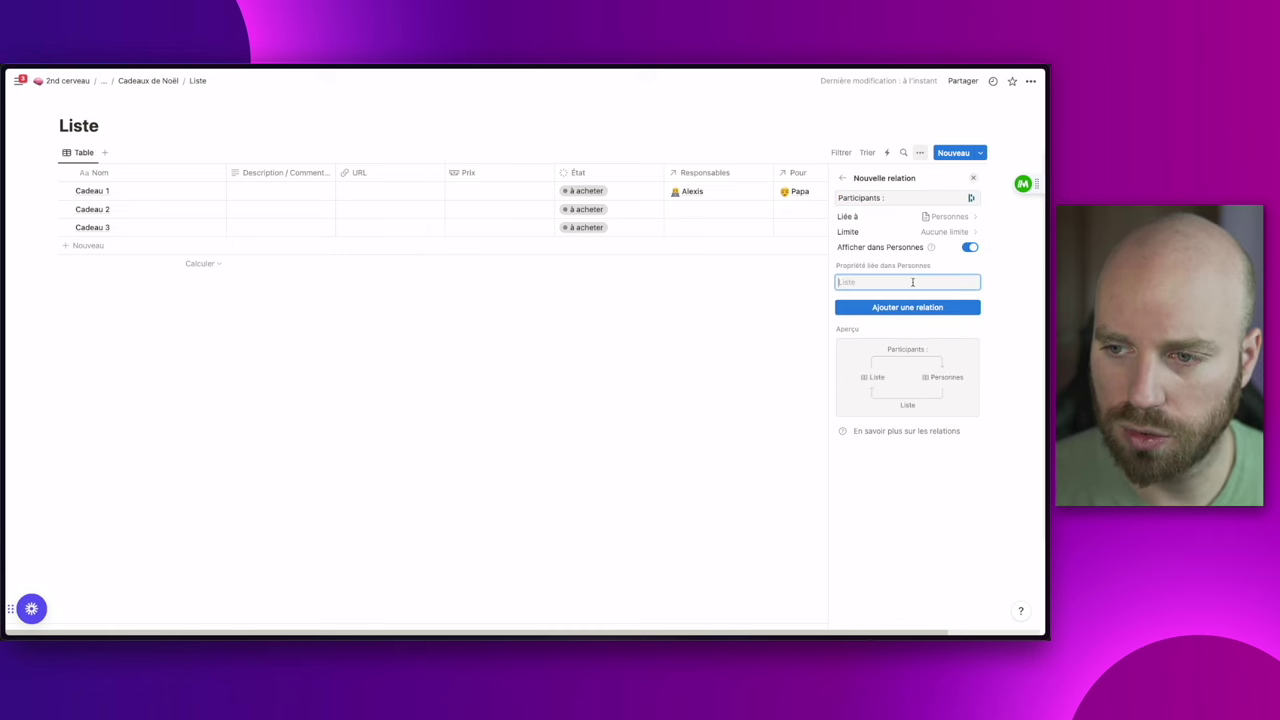
{"action": "type", "text": "pe"}
{"action": "key", "text": "Return"}
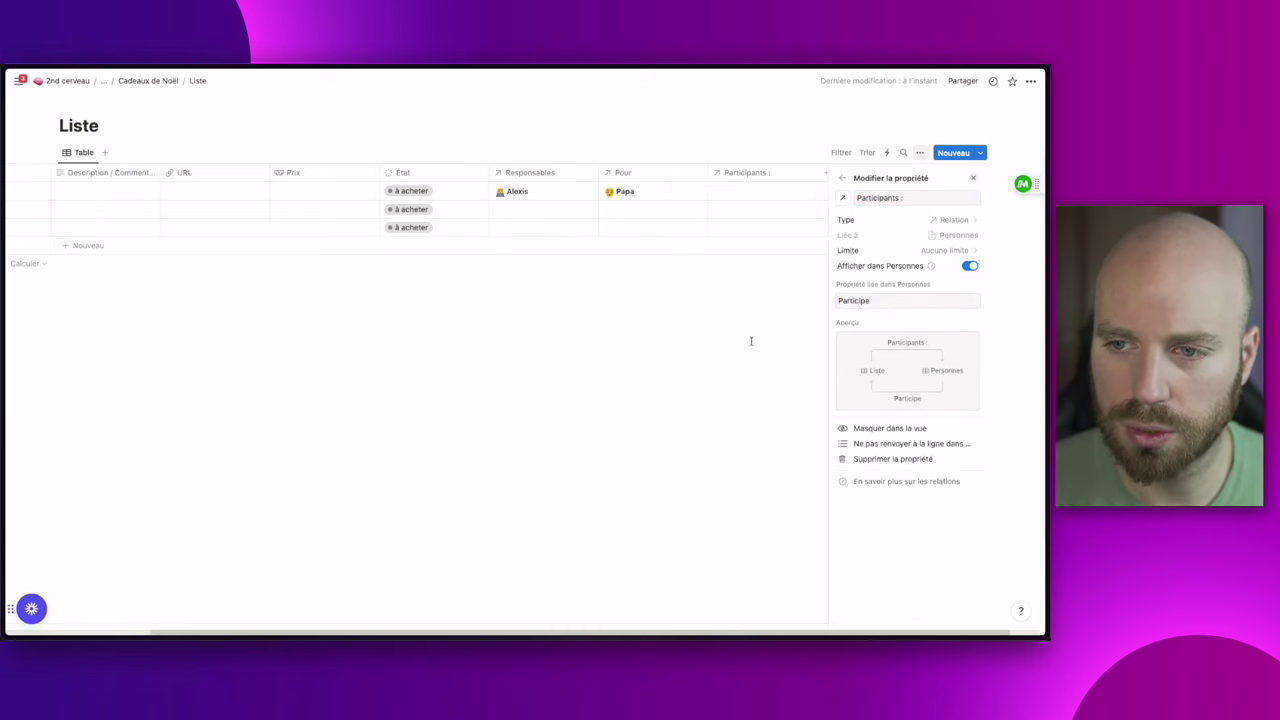
{"action": "left_click", "coordinate": [751, 341]}
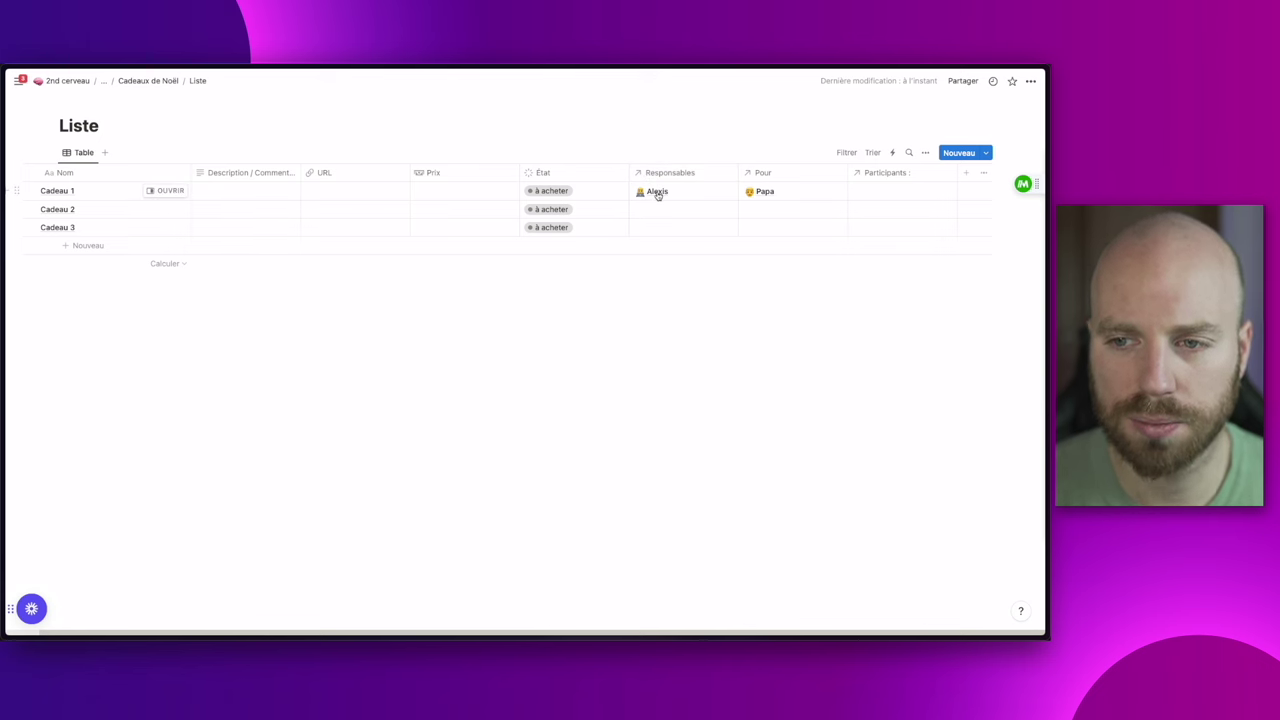
Link the first-name entry, Frère and Maman as participants of Cadeau 1
{"action": "left_click", "coordinate": [892, 192]}
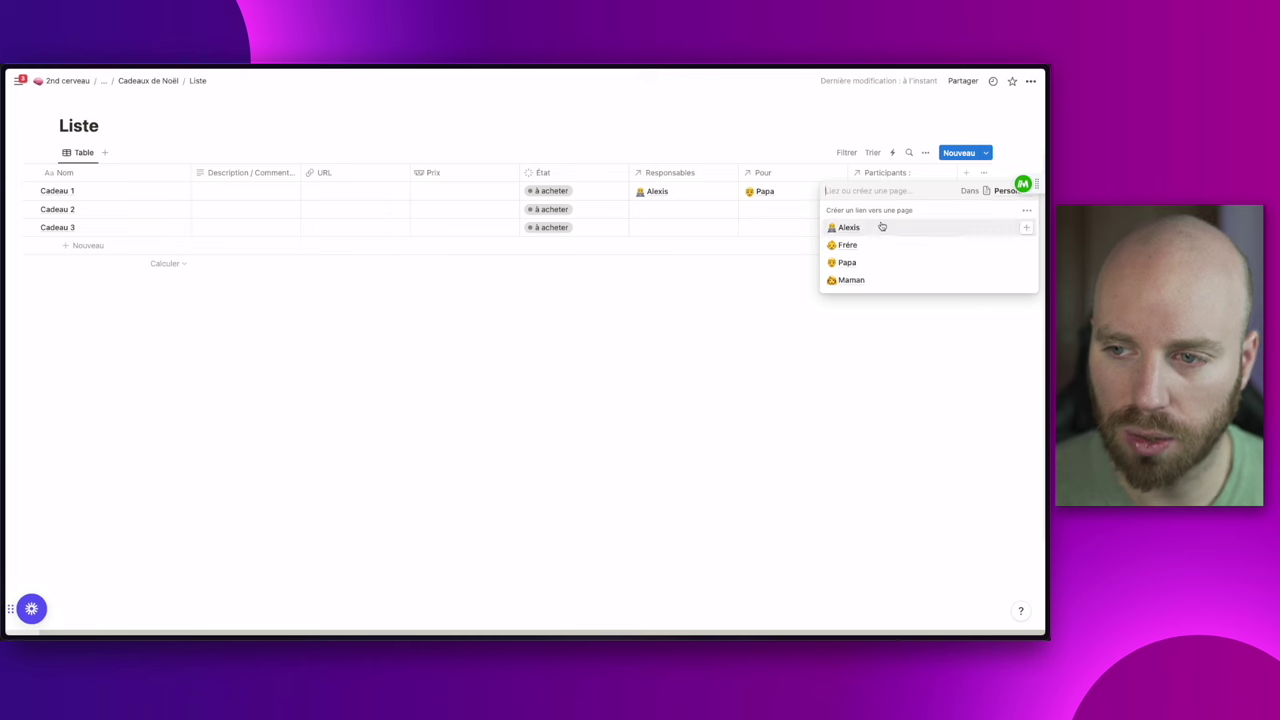
{"action": "left_click", "coordinate": [883, 228]}
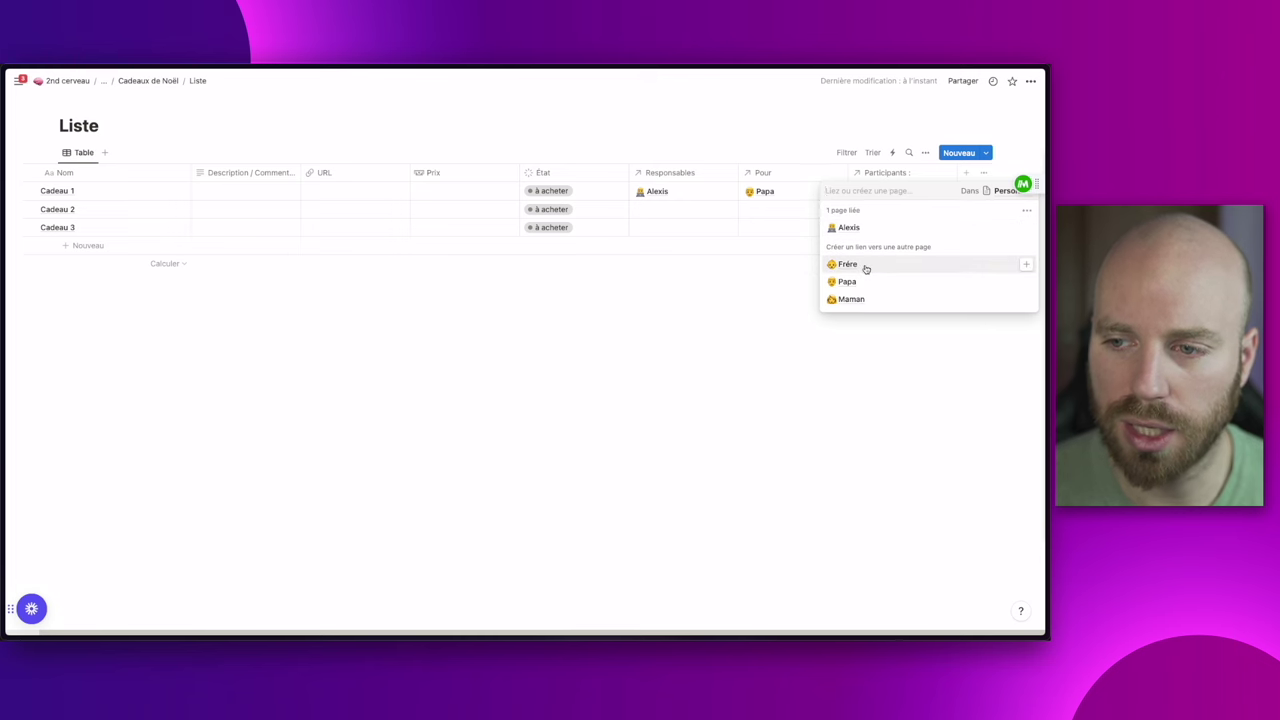
{"action": "left_click", "coordinate": [865, 266]}
{"action": "left_click", "coordinate": [866, 300]}
{"action": "left_click", "coordinate": [725, 347]}
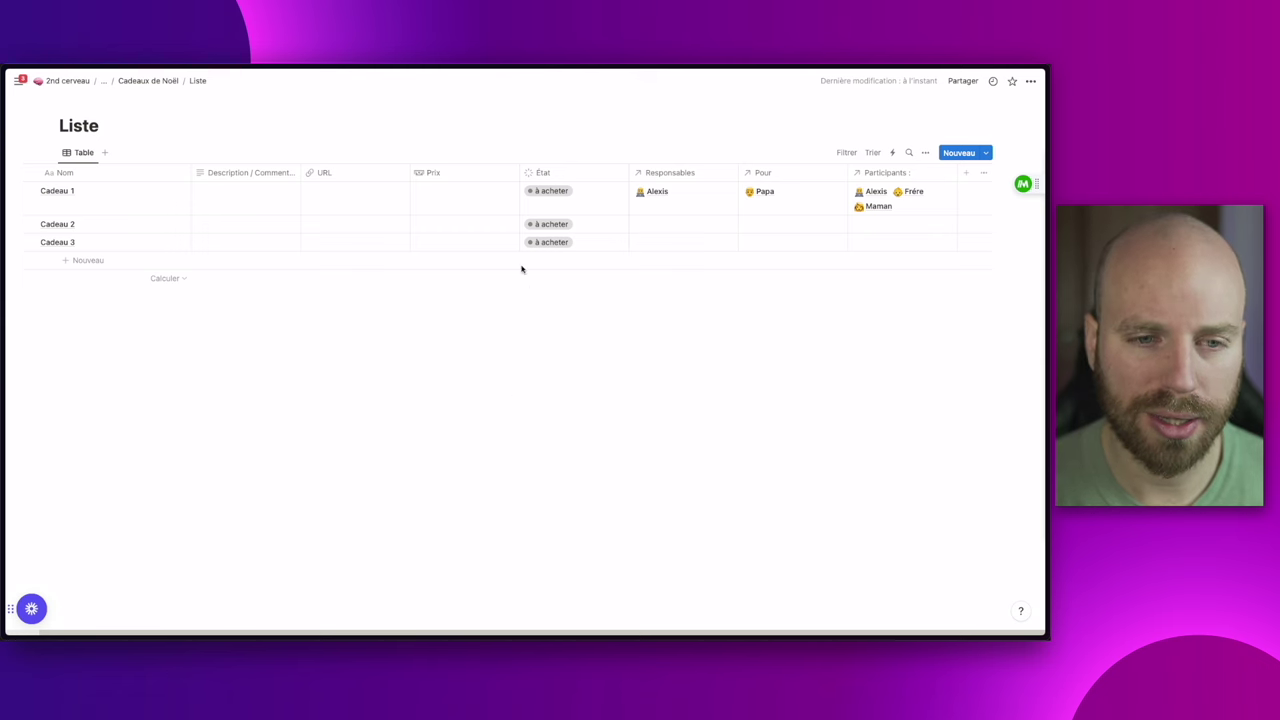
Set the Prix of Cadeau 1 to 30 €
{"action": "left_click", "coordinate": [446, 205]}
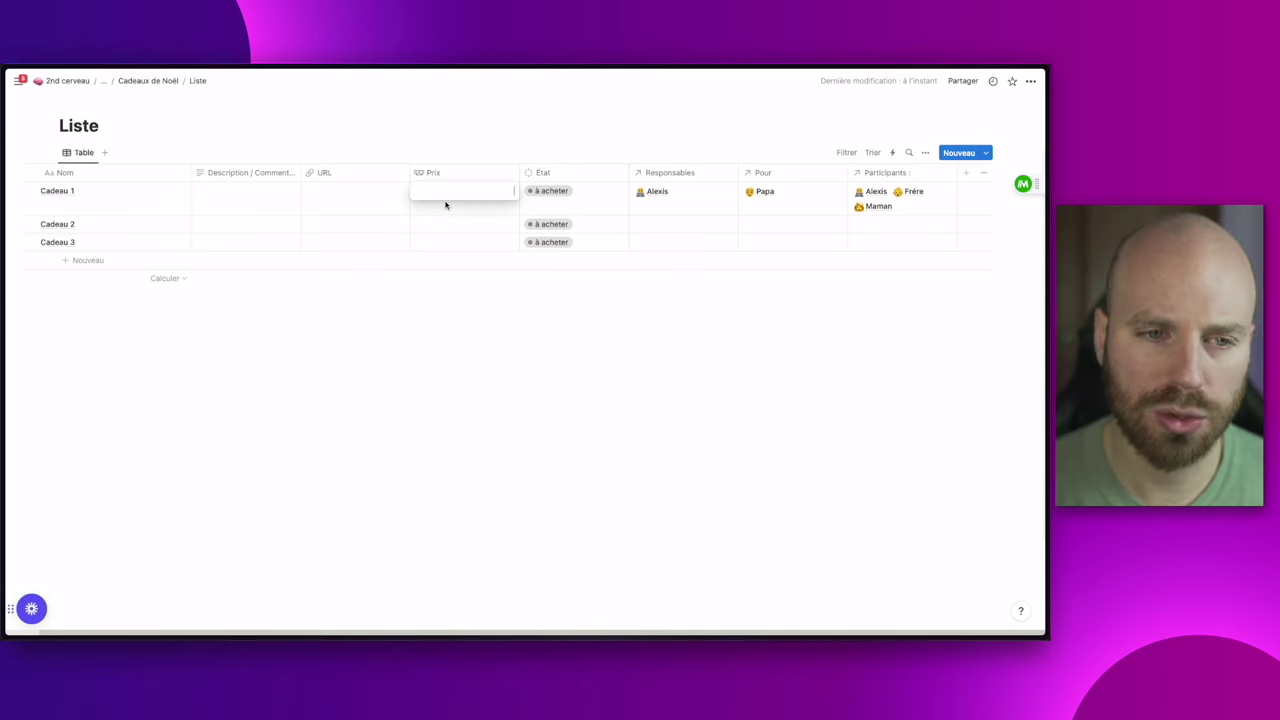
{"action": "key", "text": "Return"}
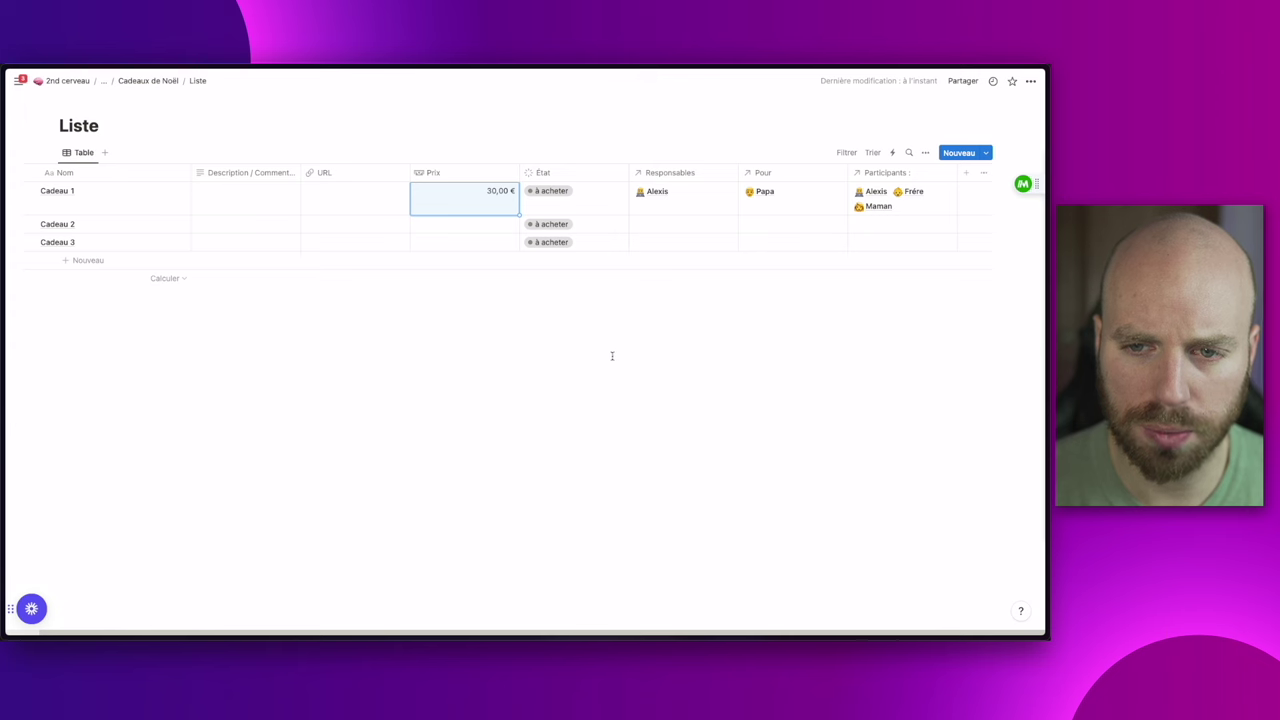
Add a Formula-type property named "Prix par personne" to the Liste database
{"action": "left_click", "coordinate": [612, 358]}
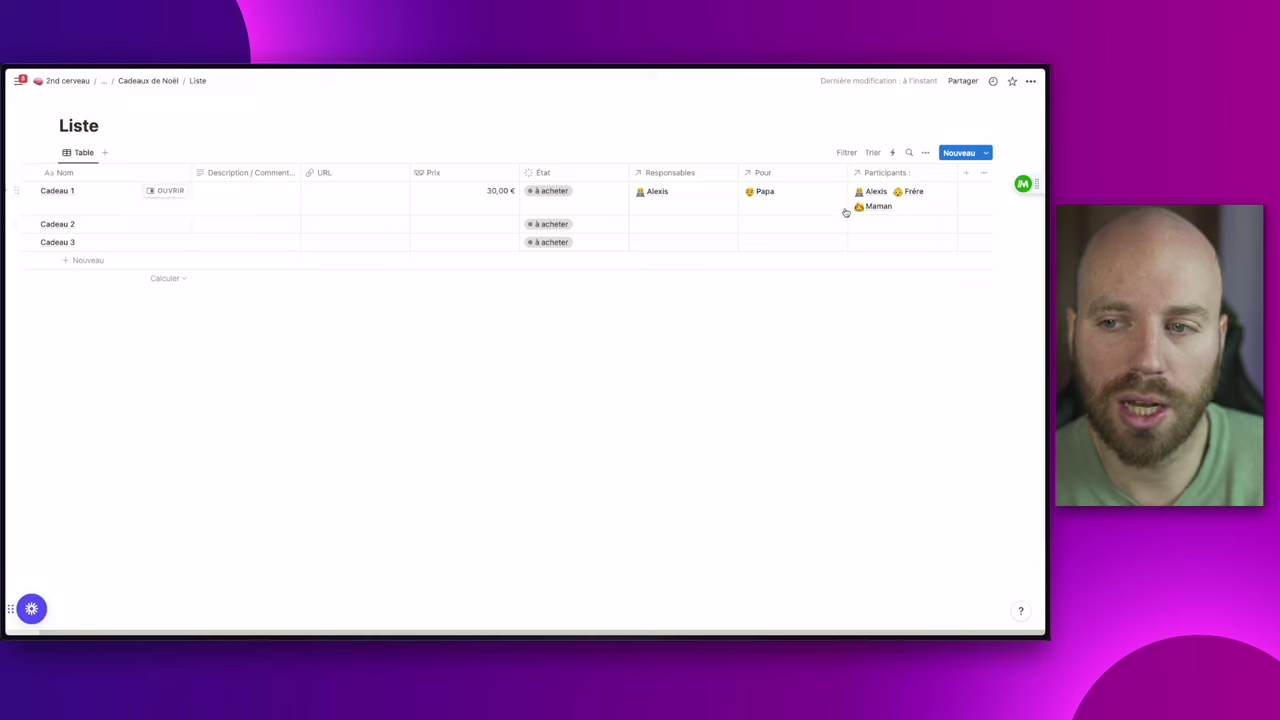
{"action": "mouse_move", "coordinate": [649, 287]}
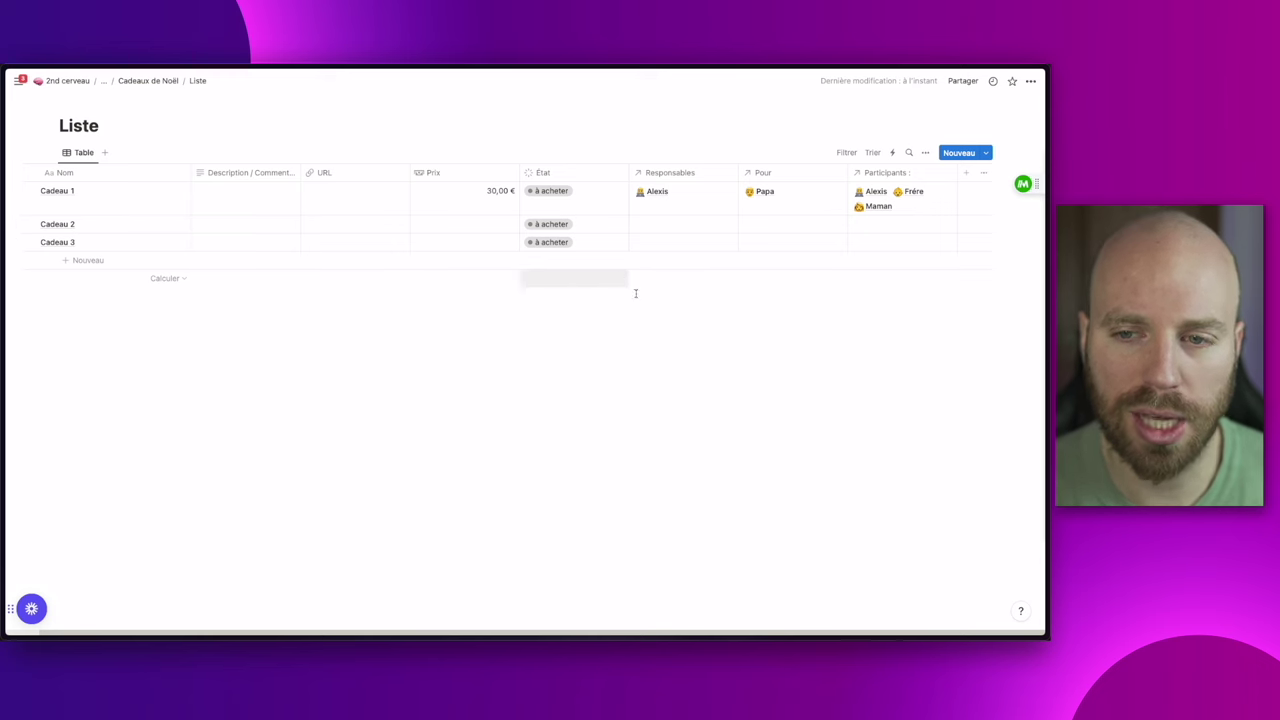
{"action": "left_click", "coordinate": [966, 176]}
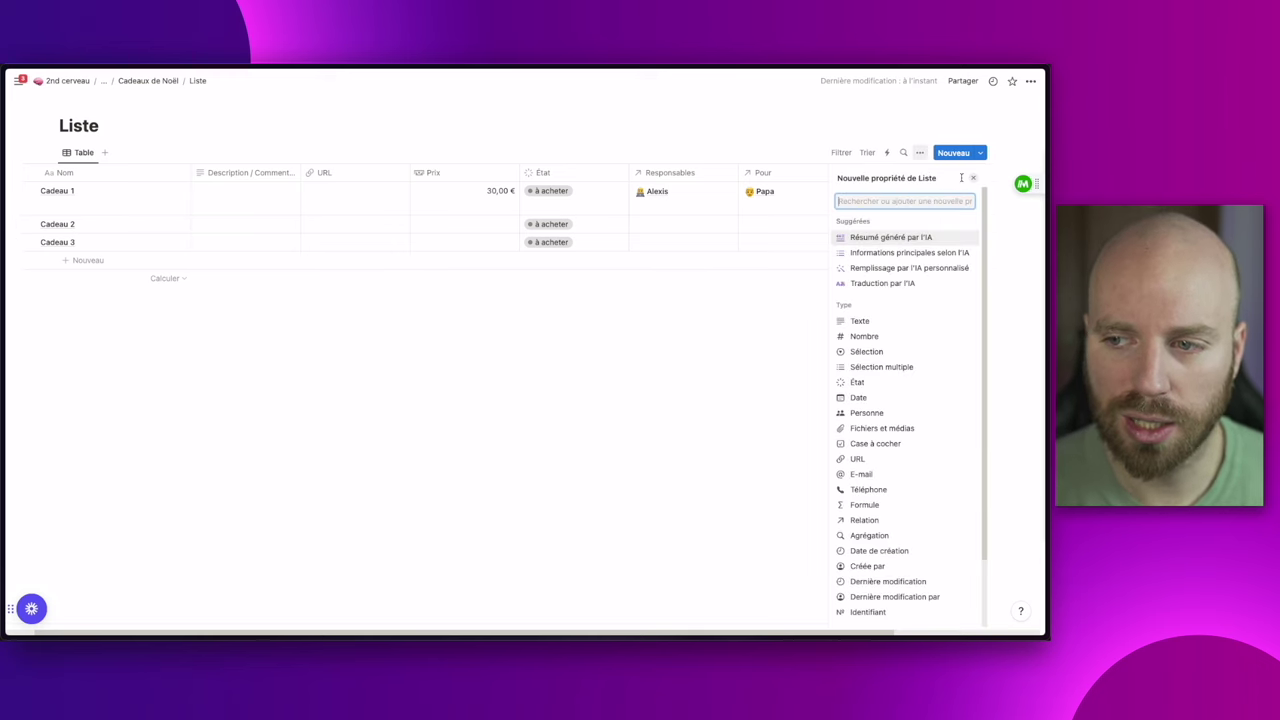
{"action": "scroll", "coordinate": [890, 420], "scroll_direction": "down", "scroll_amount": 2}
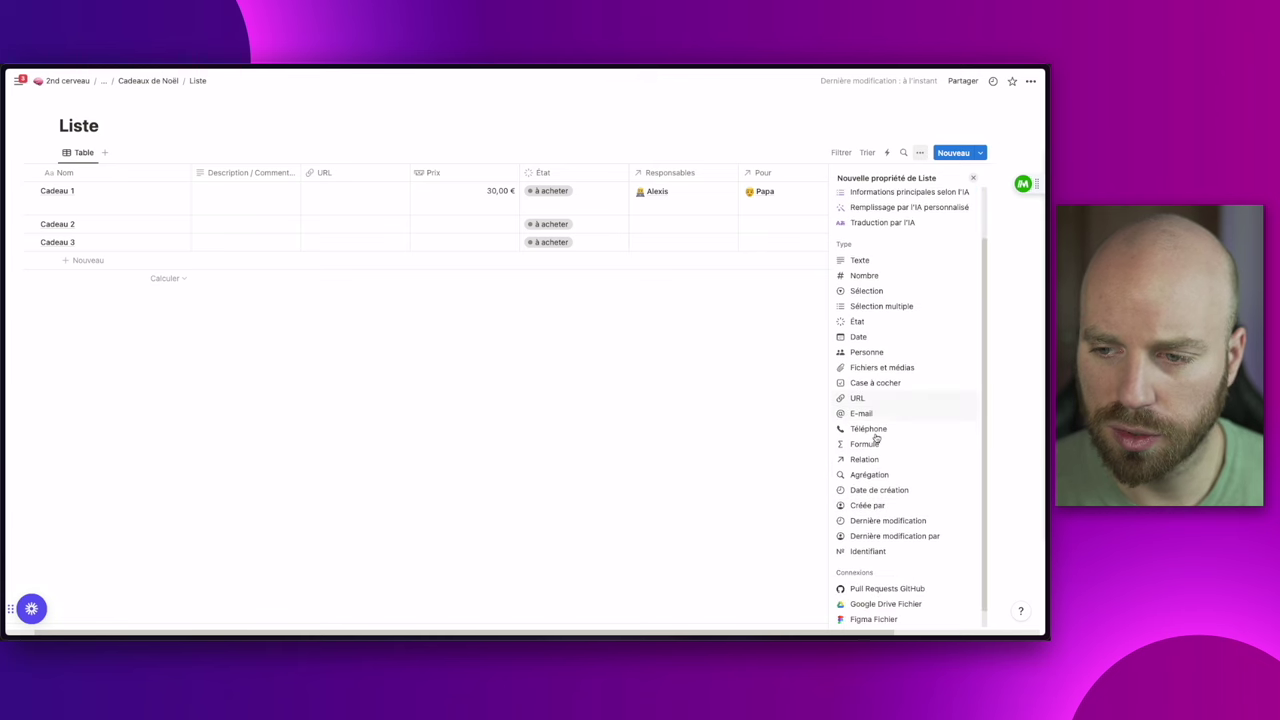
{"action": "left_click", "coordinate": [868, 443]}
{"action": "type", "text": "Prix par personne"}
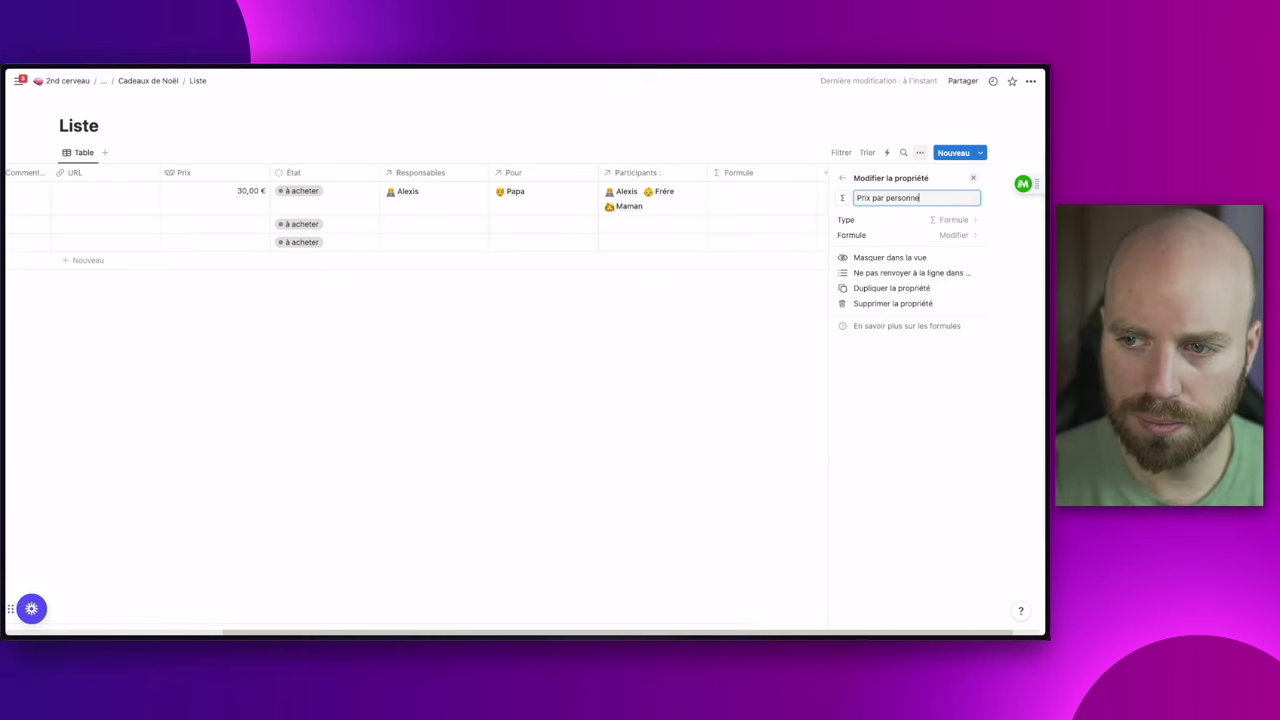
Set the Prix par personne formula to Prix divided by the number of participants: Prix/Participants :.length()
{"action": "left_click", "coordinate": [936, 241]}
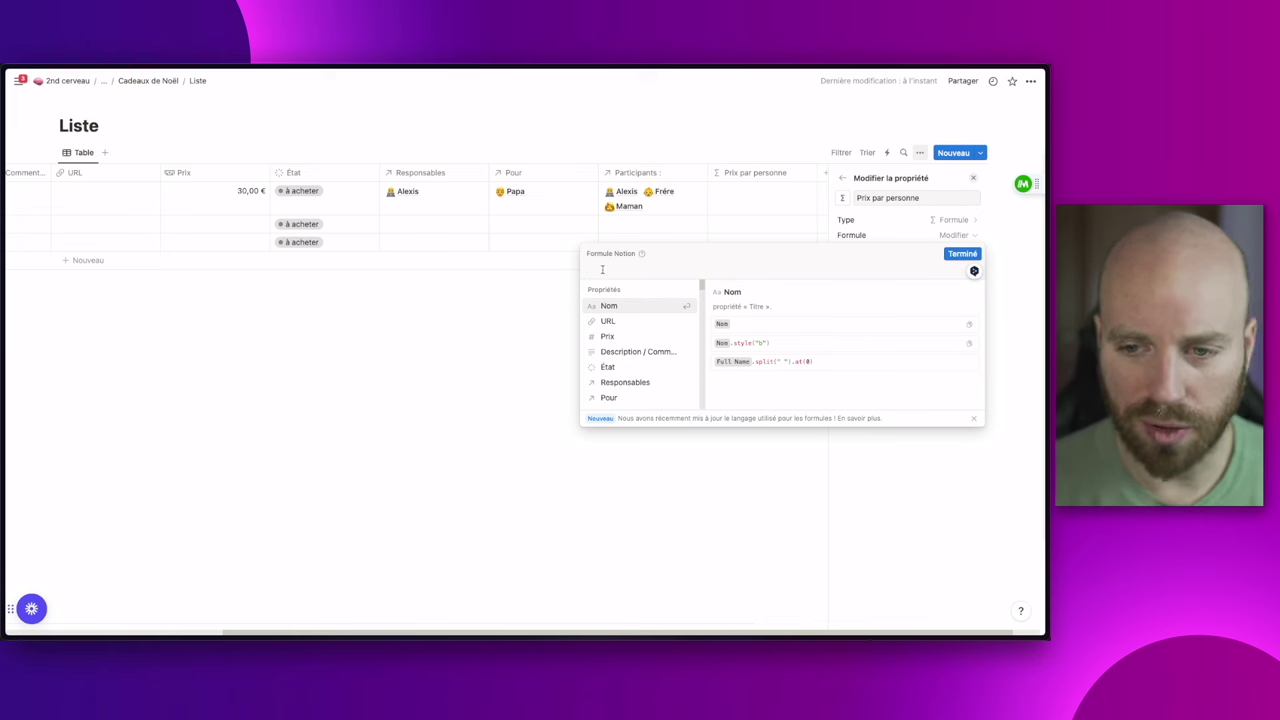
{"action": "type", "text": "pri"}
{"action": "key", "text": "Return"}
{"action": "type", "text": "/"}
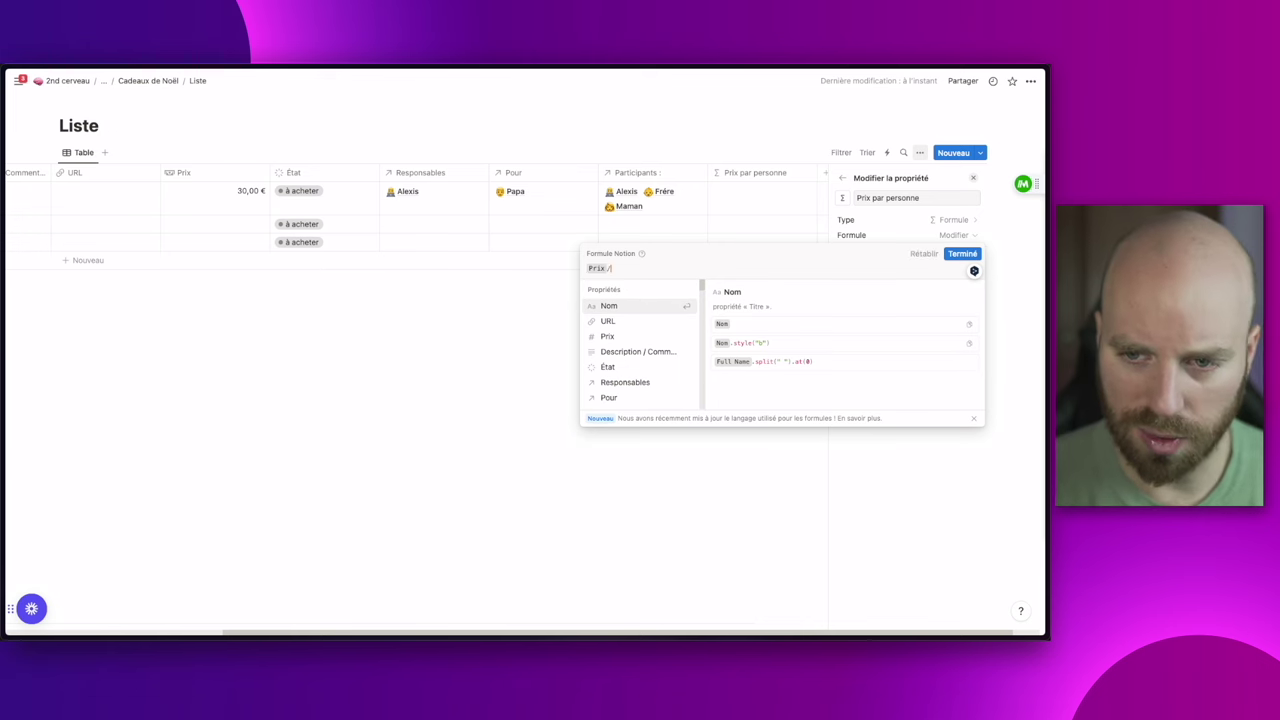
{"action": "type", "text": "part"}
{"action": "key", "text": "Return"}
{"action": "type", "text": ".l"}
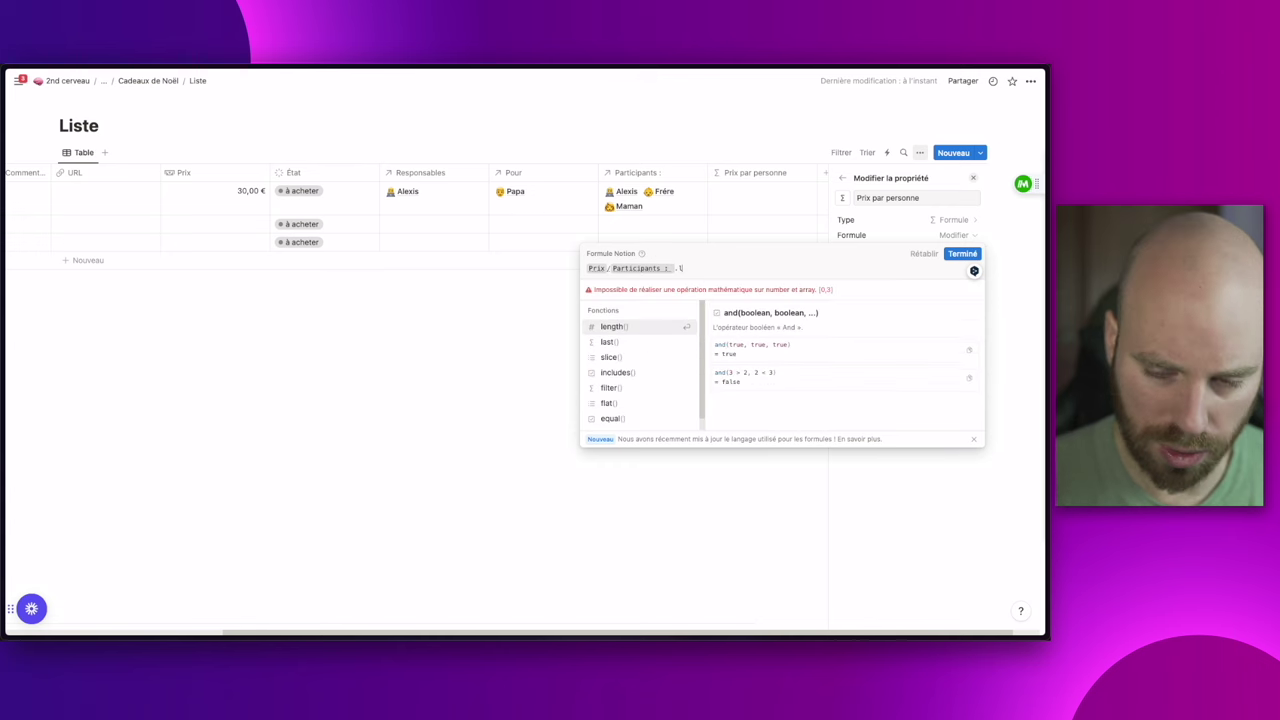
{"action": "key", "text": "Return"}
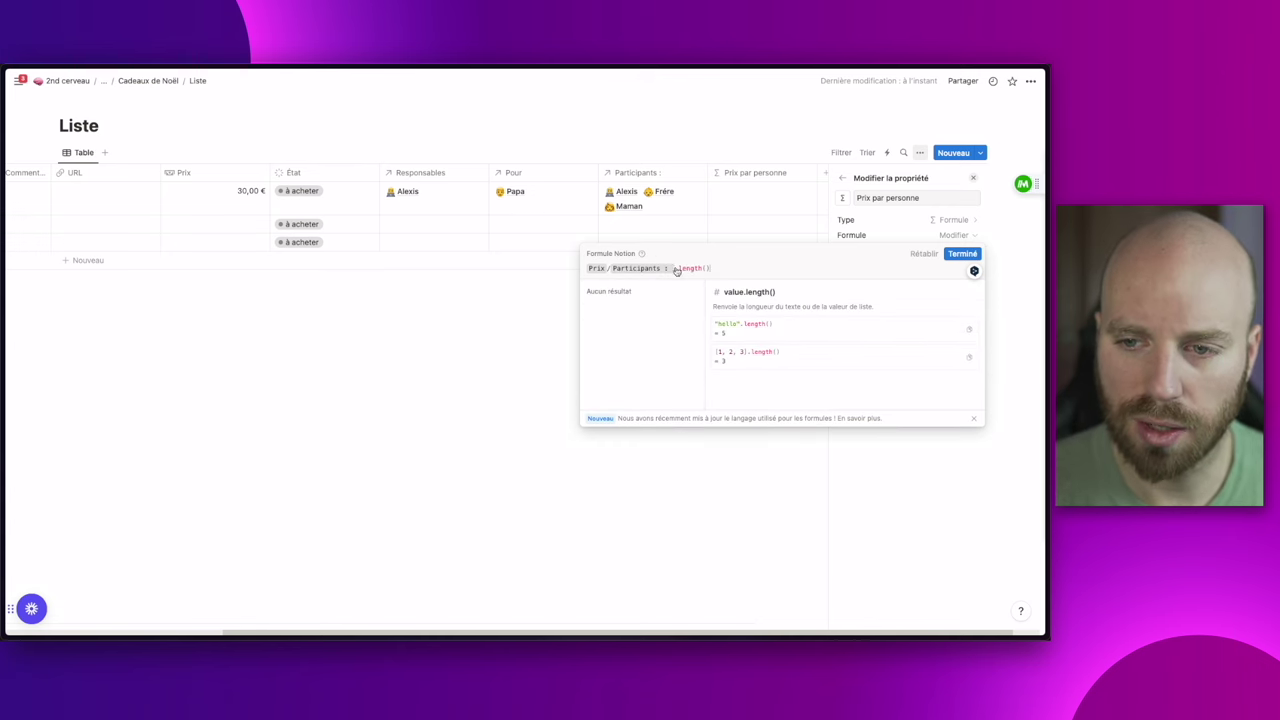
{"action": "left_click", "coordinate": [968, 257]}
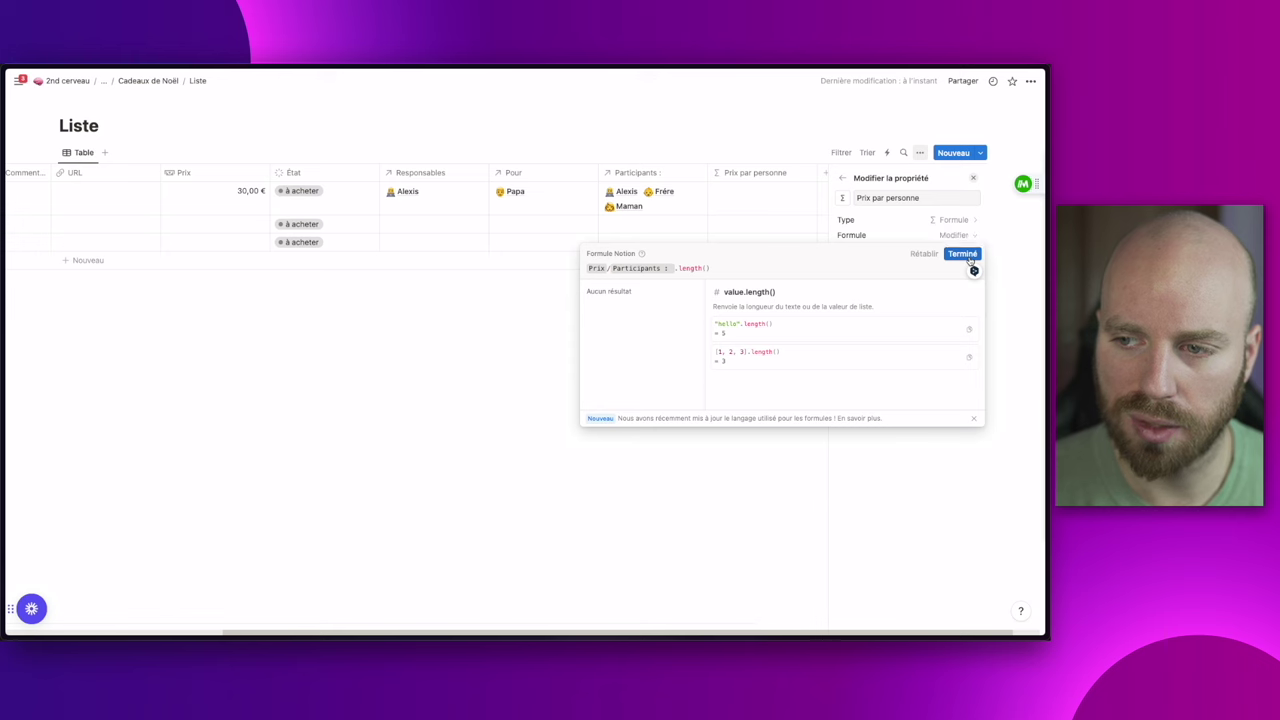
Set the number format of Prix par personne to Euro and close the property settings
{"action": "left_click", "coordinate": [886, 250]}
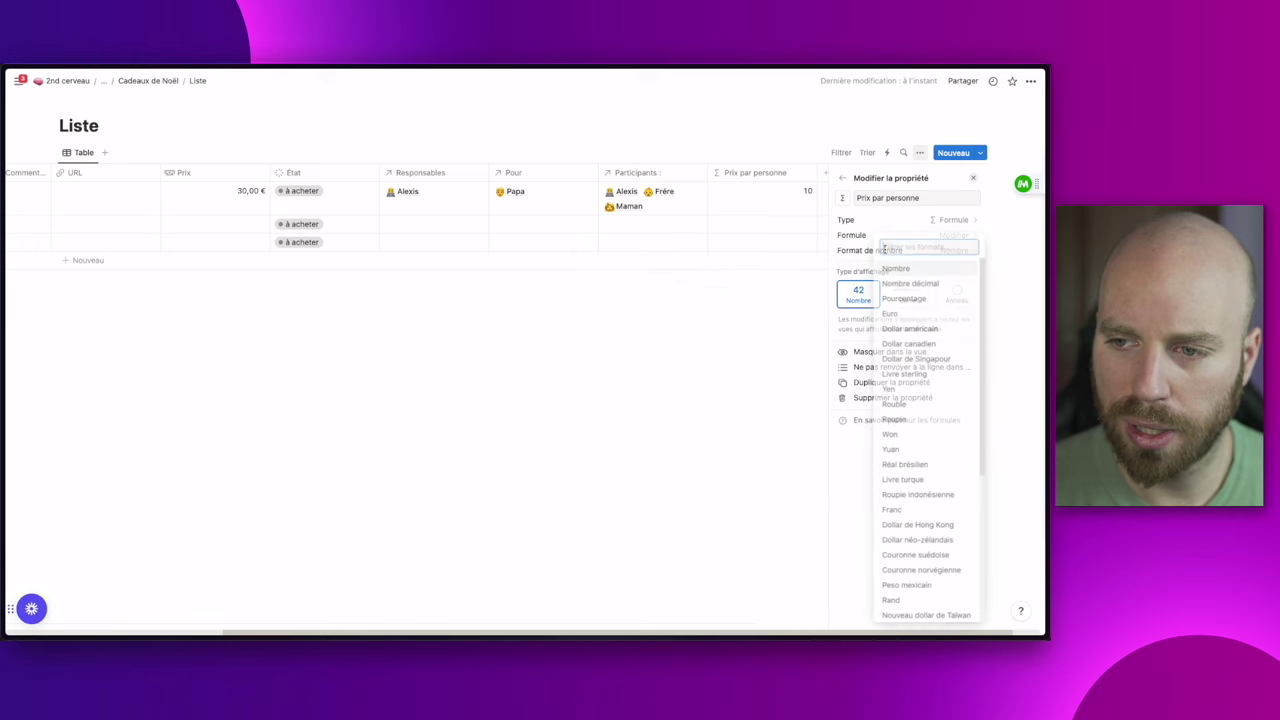
{"action": "left_click", "coordinate": [888, 314]}
{"action": "key", "text": "Escape"}
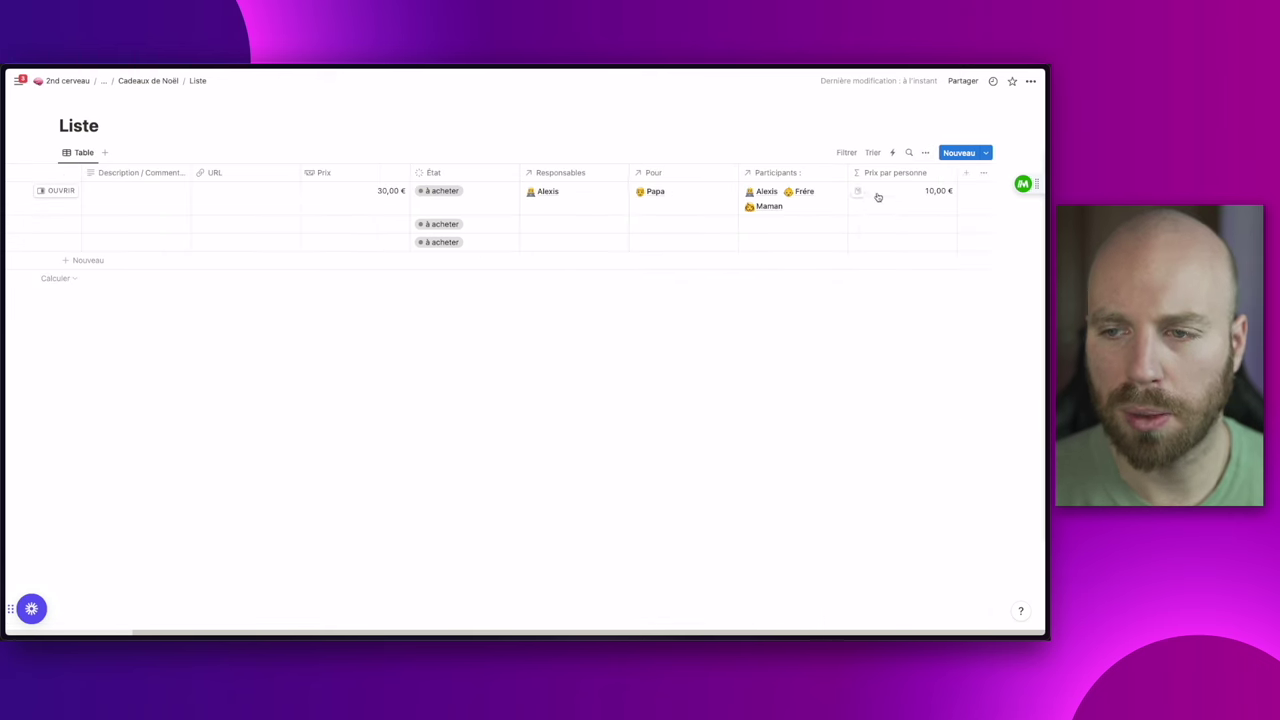
Remove Frère from the participants of Cadeau 1 to test the price per person
{"action": "left_click", "coordinate": [808, 212]}
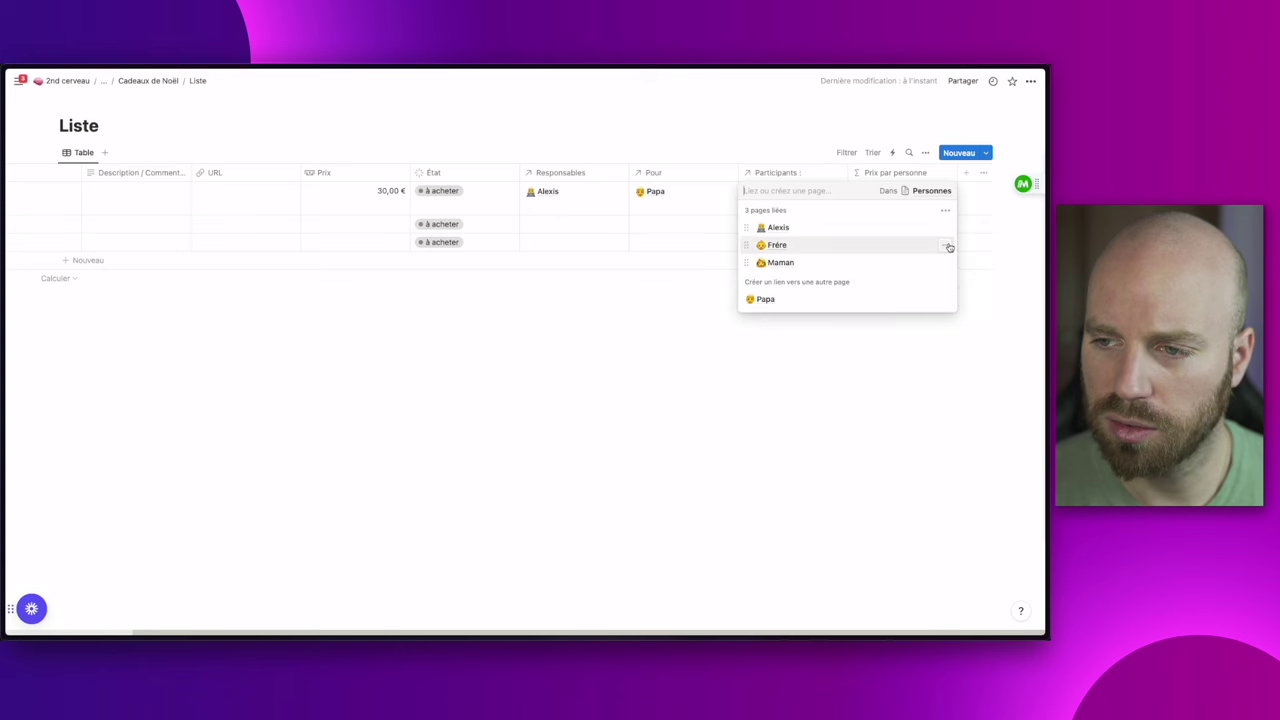
{"action": "left_click", "coordinate": [948, 246]}
{"action": "key", "text": "Escape"}
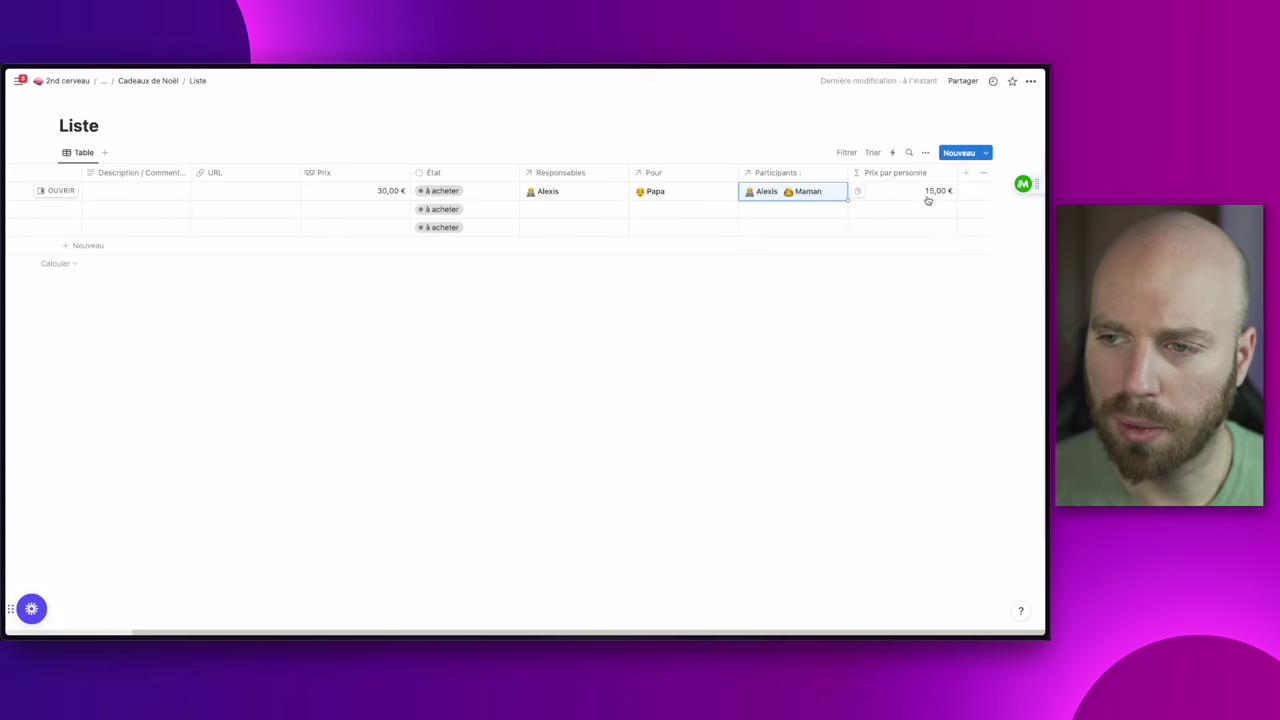
Link Frère to Cadeau 1 again as a participant, and add and remove Papa as a test
{"action": "left_click", "coordinate": [828, 194]}
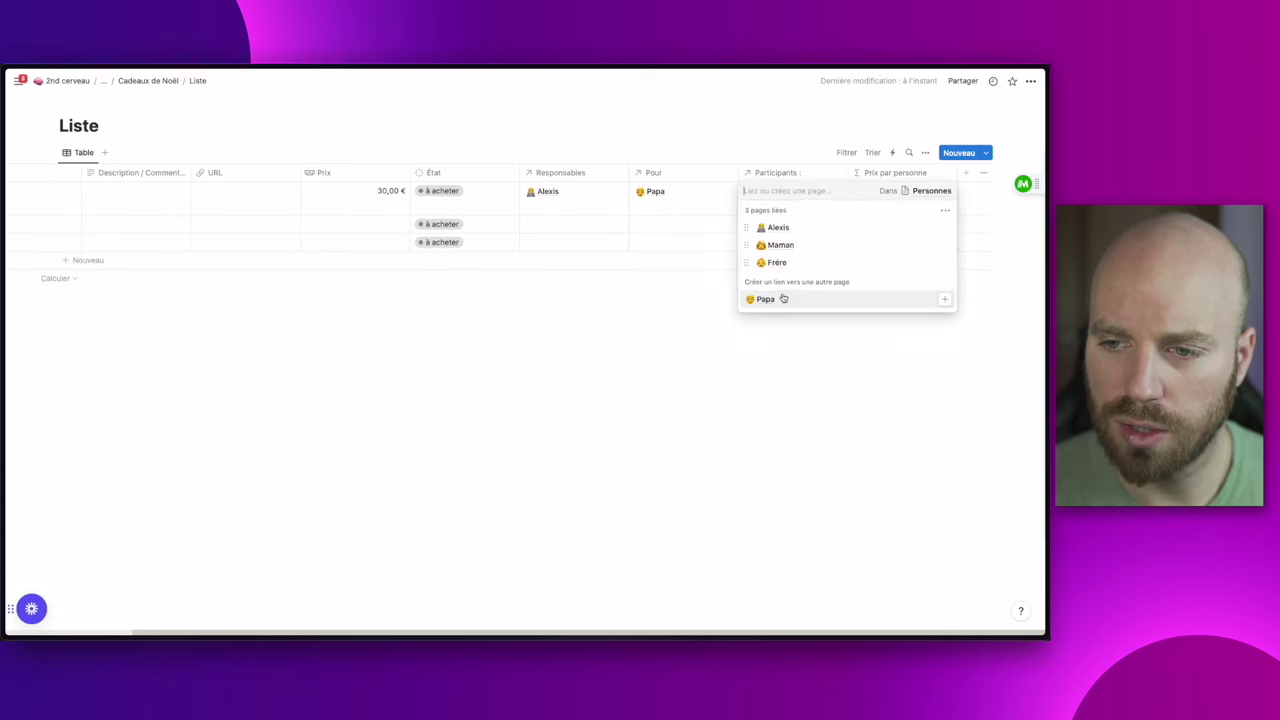
{"action": "left_click", "coordinate": [765, 375]}
{"action": "left_click", "coordinate": [824, 207]}
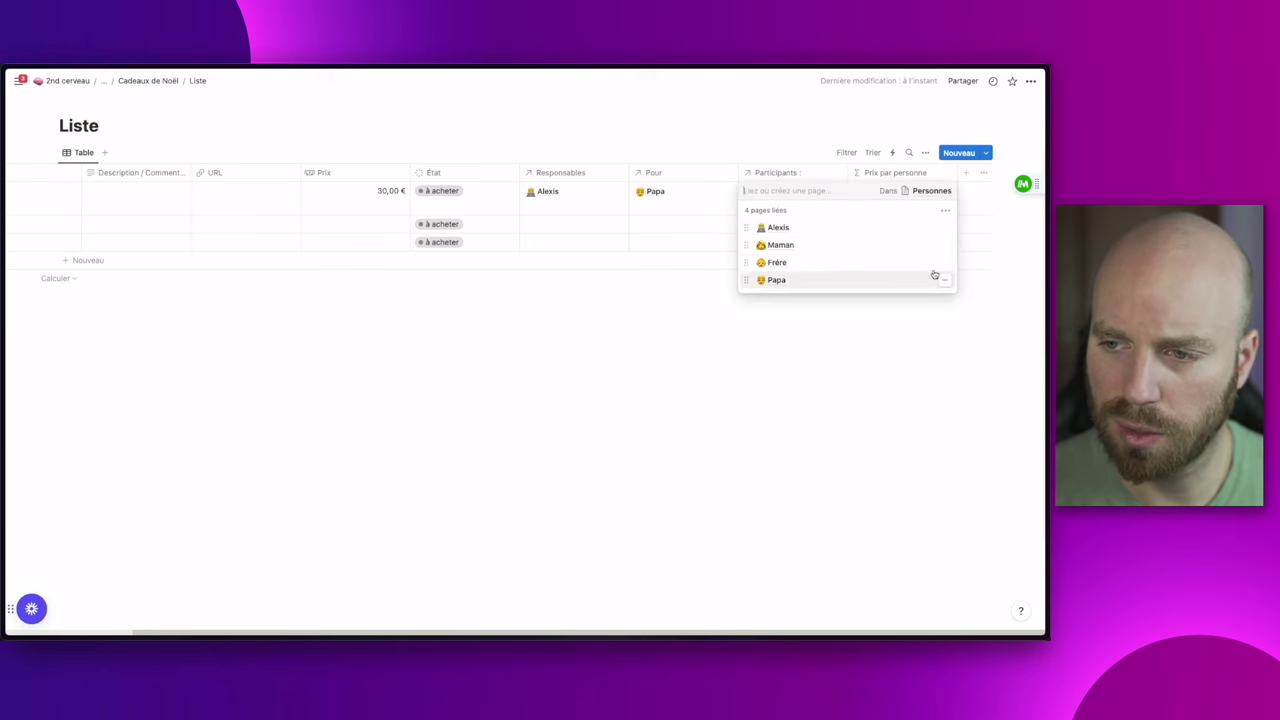
{"action": "left_click", "coordinate": [943, 280]}
{"action": "left_click", "coordinate": [818, 380]}
{"action": "scroll", "coordinate": [818, 380], "scroll_direction": "left", "scroll_amount": 3}
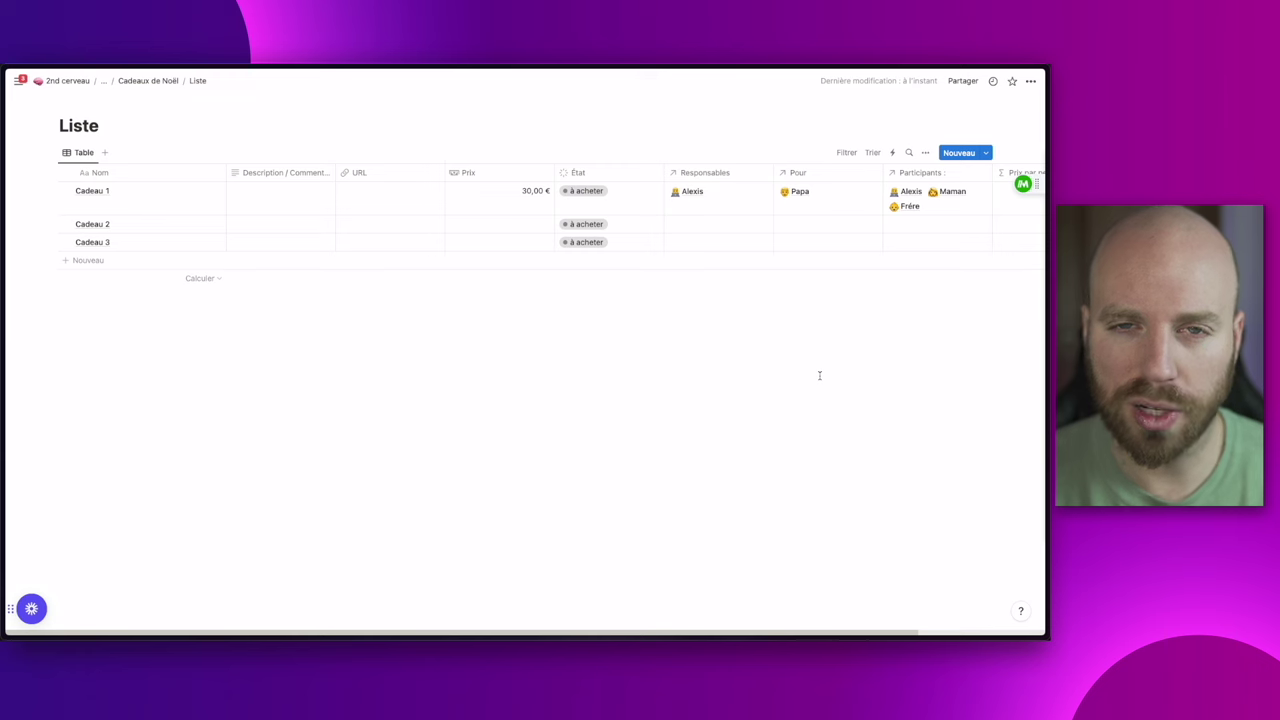
Open the Personnes database and review each person's Cadeau, Participe and Responsable de links
{"action": "key", "text": "ctrl+["}
{"action": "left_click", "coordinate": [129, 326]}
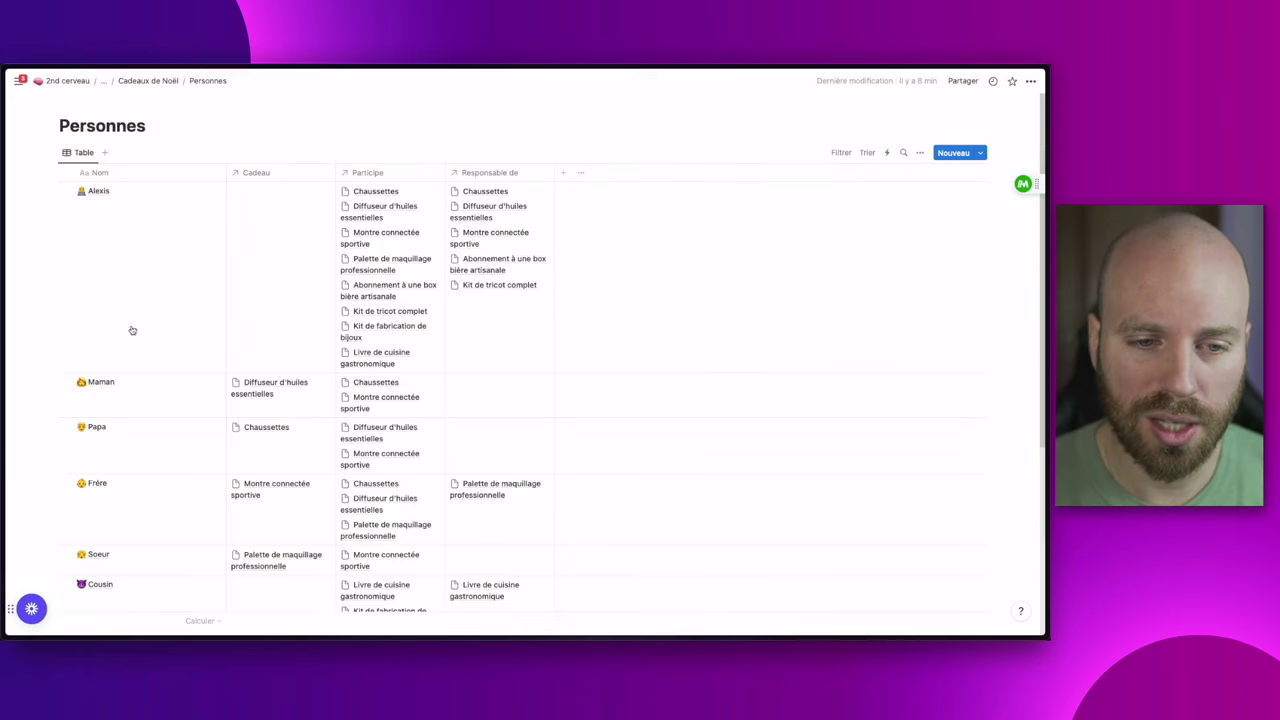
{"action": "scroll", "coordinate": [275, 390], "scroll_direction": "down", "scroll_amount": 2}
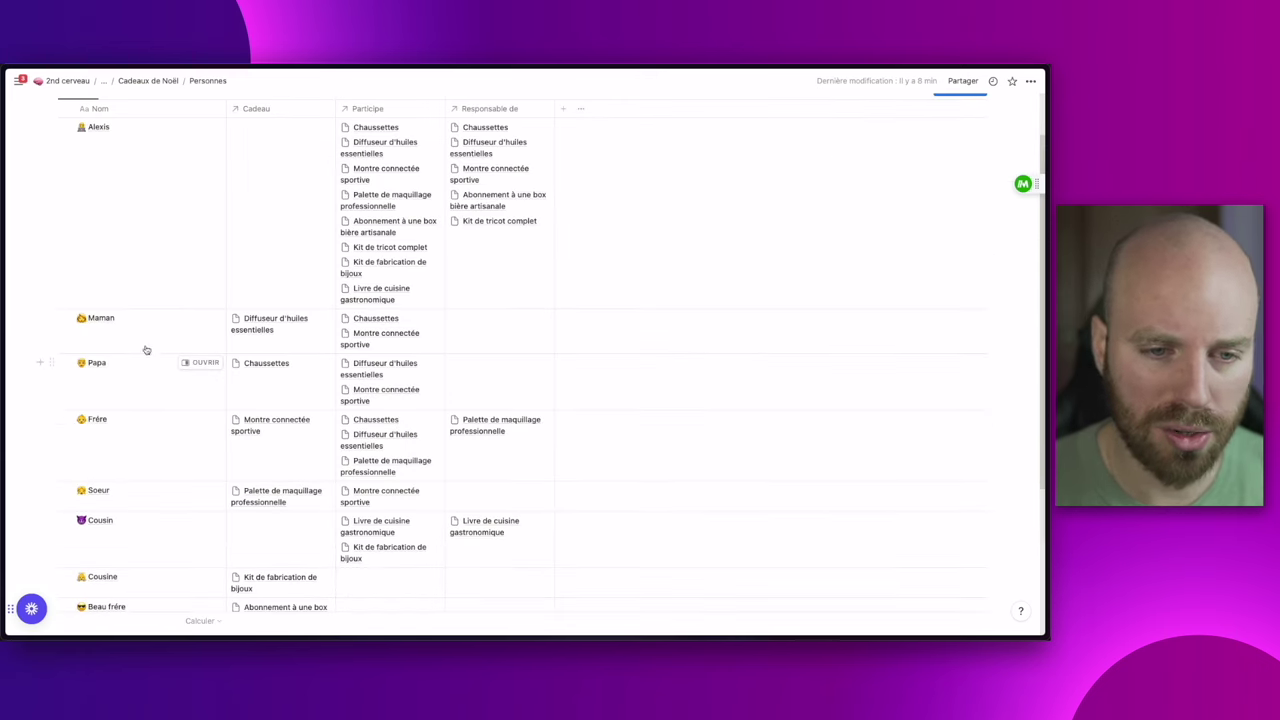
{"action": "scroll", "coordinate": [155, 337], "scroll_direction": "down", "scroll_amount": 3}
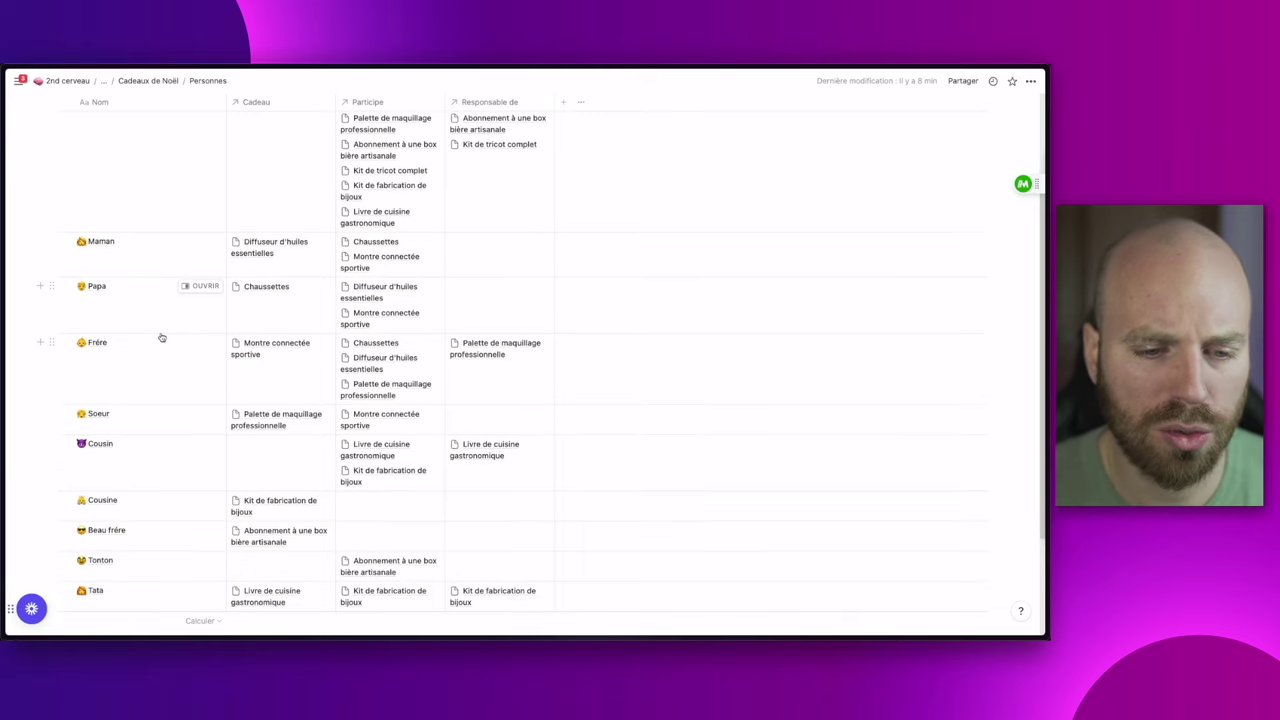
{"action": "scroll", "coordinate": [161, 337], "scroll_direction": "down", "scroll_amount": 2}
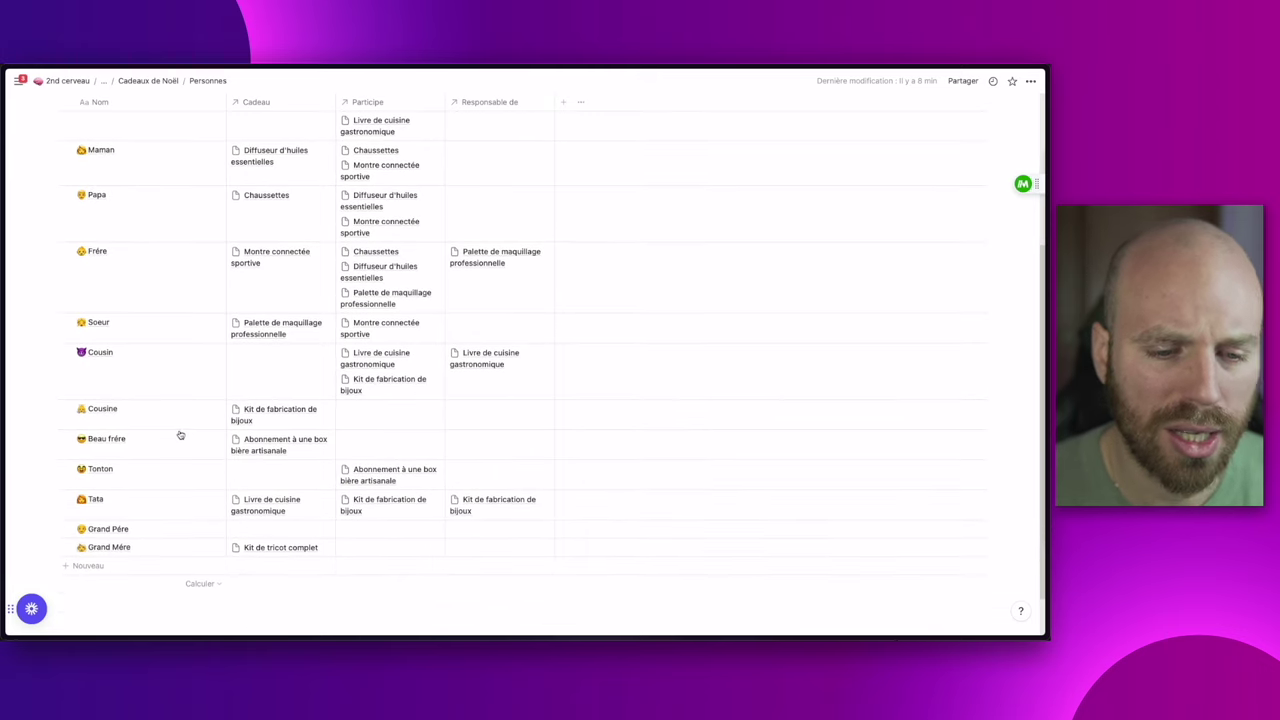
{"action": "scroll", "coordinate": [180, 495], "scroll_direction": "down", "scroll_amount": 1}
Open the Liste database from Cadeaux de Noël and examine the gifts' prices, responsible persons, participants and Prix par personne
{"action": "left_click", "coordinate": [148, 80]}
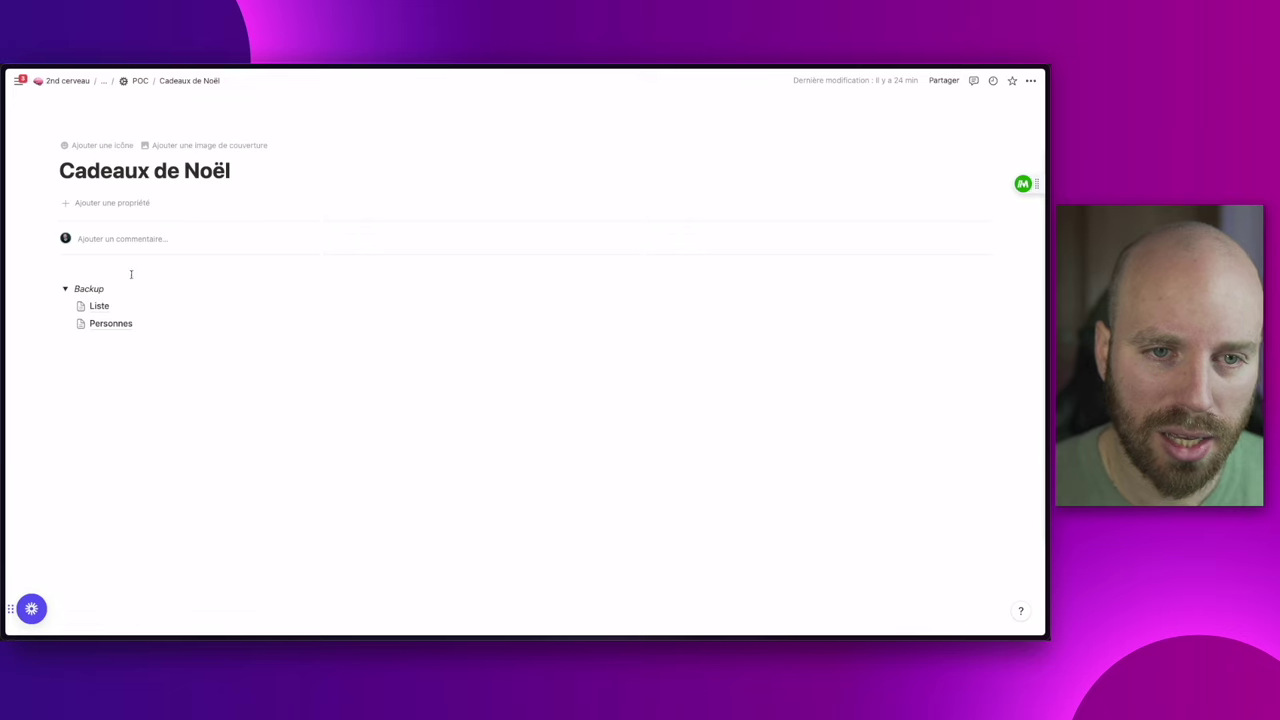
{"action": "left_click", "coordinate": [101, 305]}
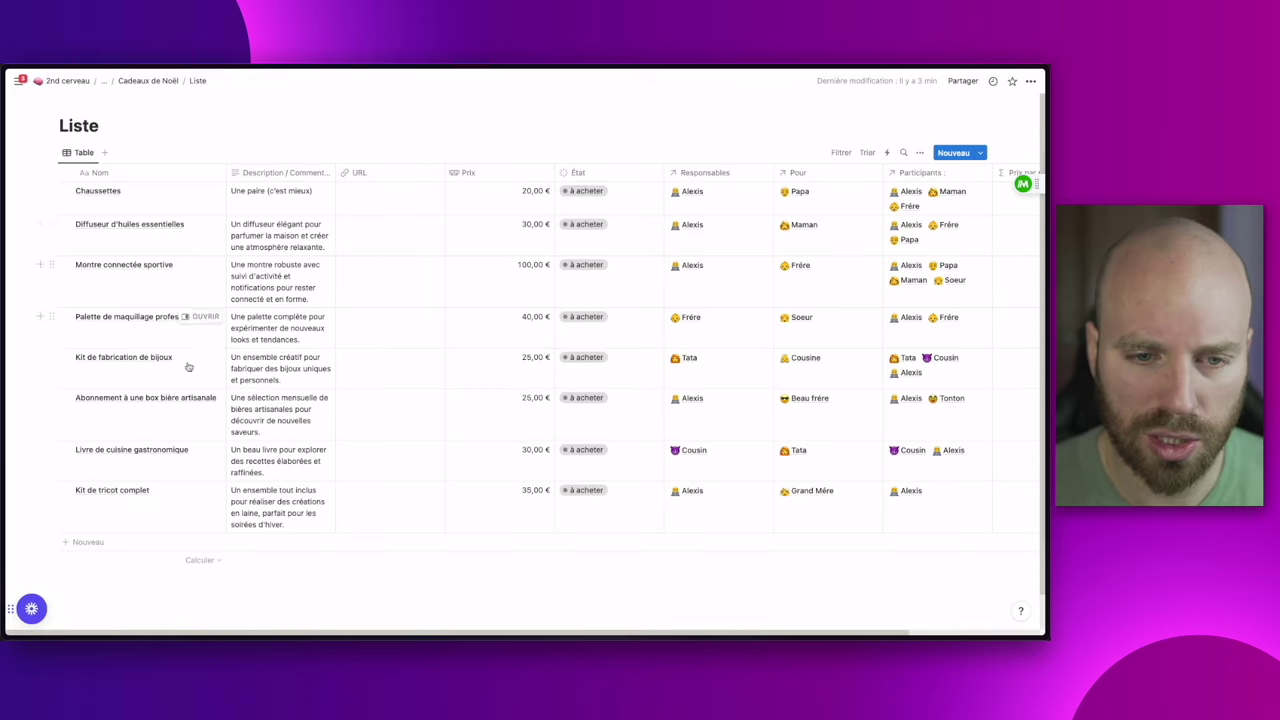
{"action": "scroll", "coordinate": [357, 340], "scroll_direction": "right", "scroll_amount": 3}
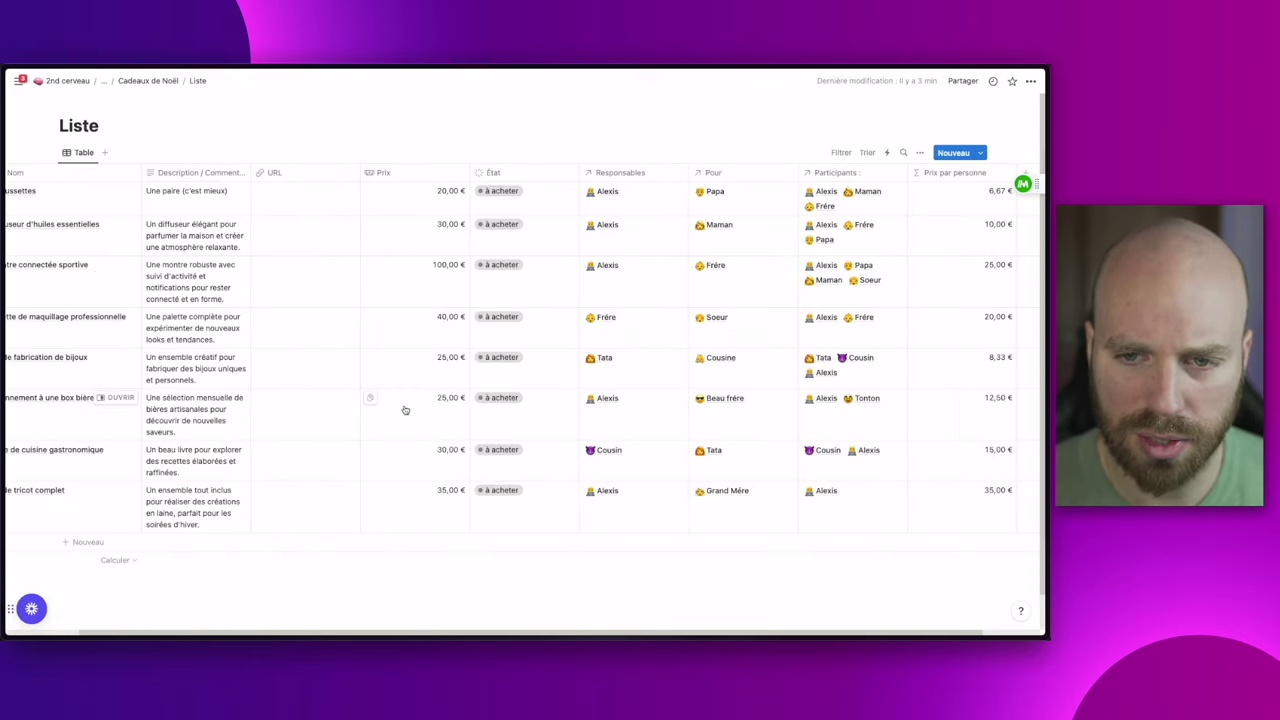
{"action": "scroll", "coordinate": [405, 410], "scroll_direction": "right", "scroll_amount": 2}
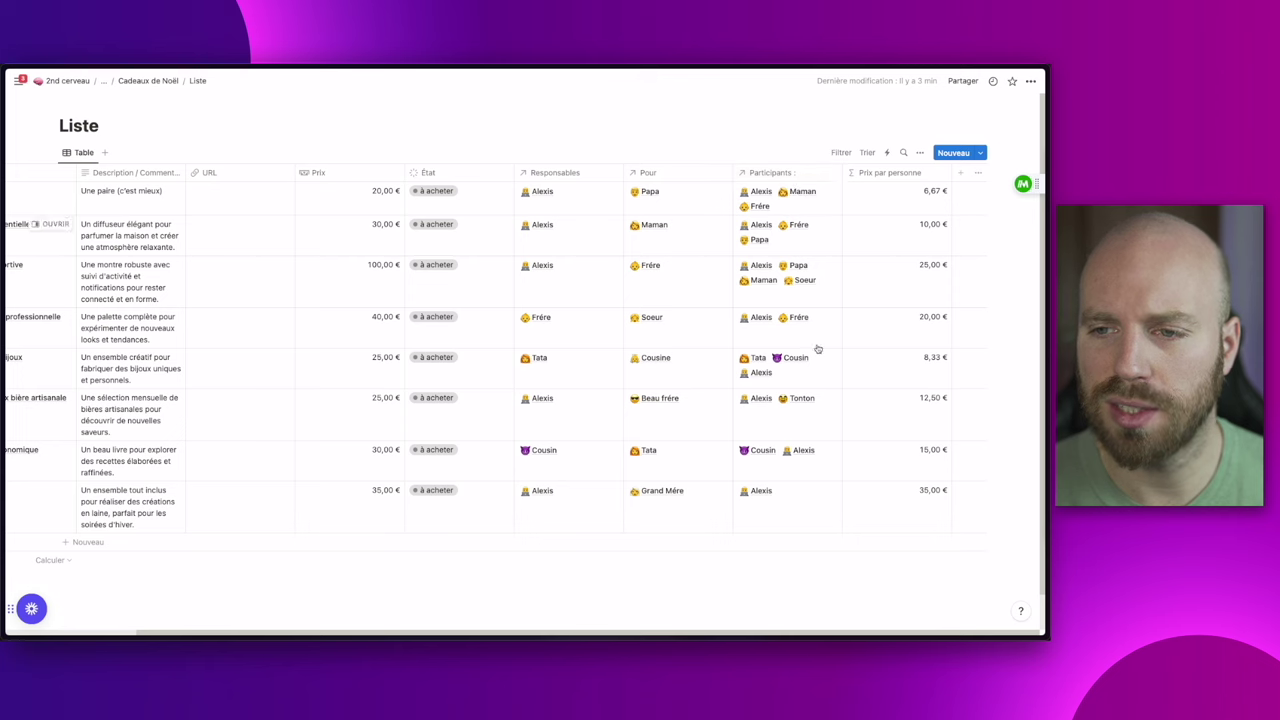
{"action": "scroll", "coordinate": [884, 210], "scroll_direction": "left", "scroll_amount": 5}
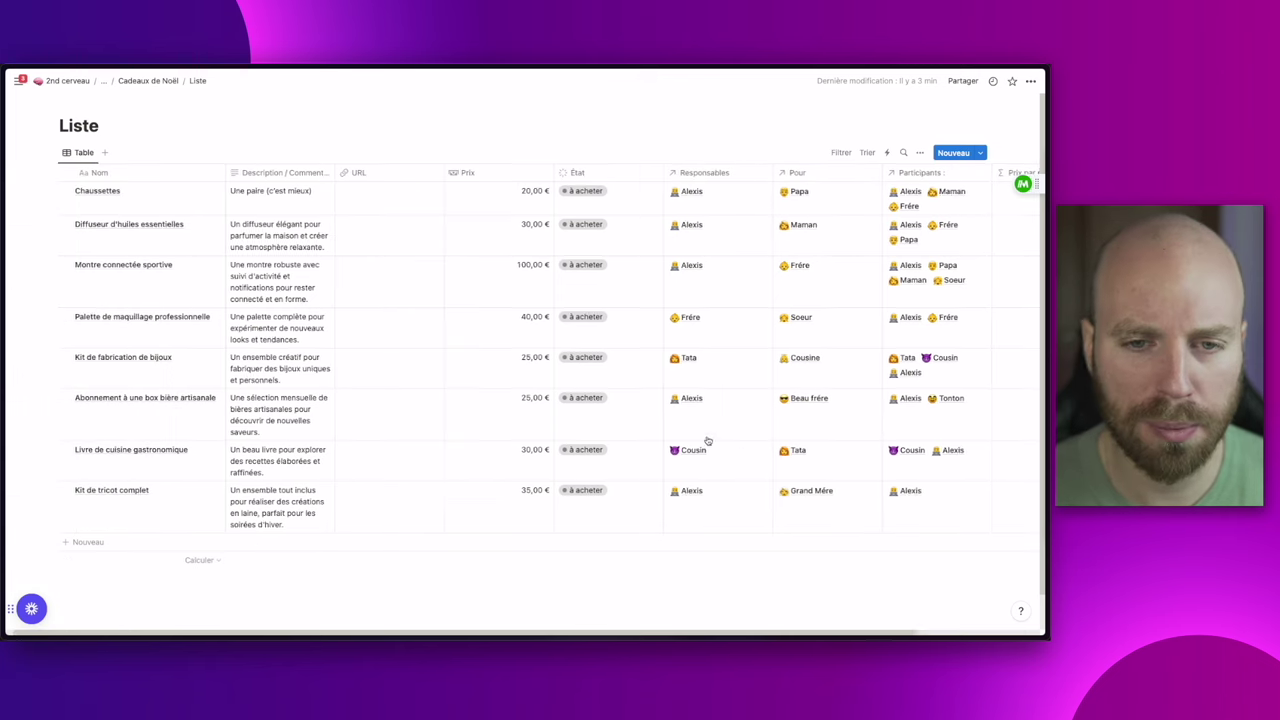
Return to the Cadeaux de Noël page, collapse the Backup toggle, and add a divider with blank lines above it
{"action": "left_click", "coordinate": [150, 80]}
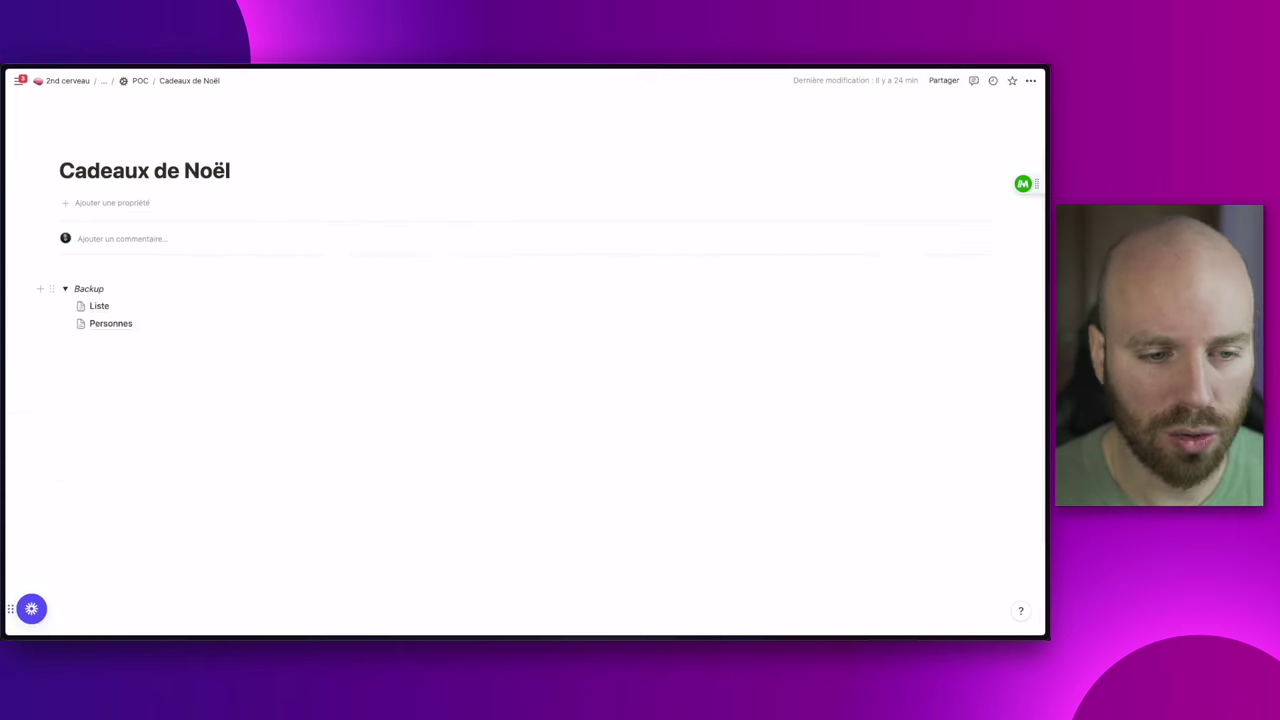
{"action": "left_click", "coordinate": [66, 289]}
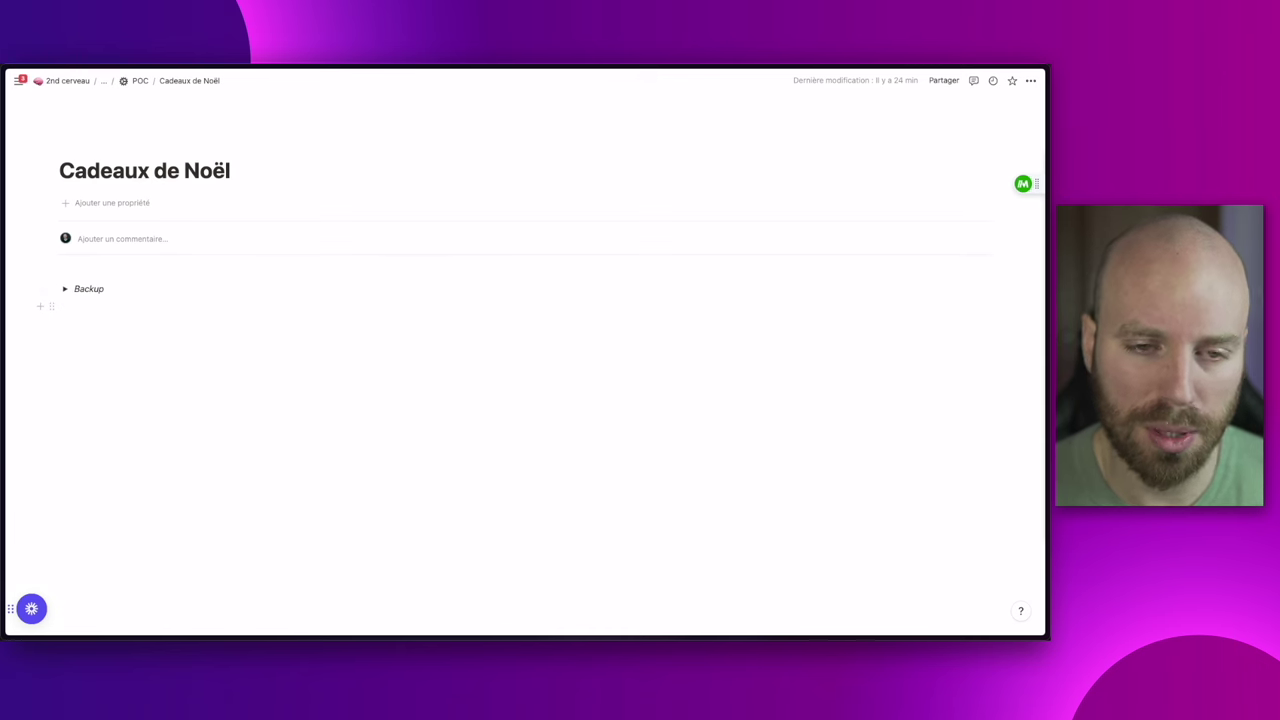
{"action": "key", "text": "Return"}
{"action": "key", "text": "Return"}
{"action": "type", "text": "---"}
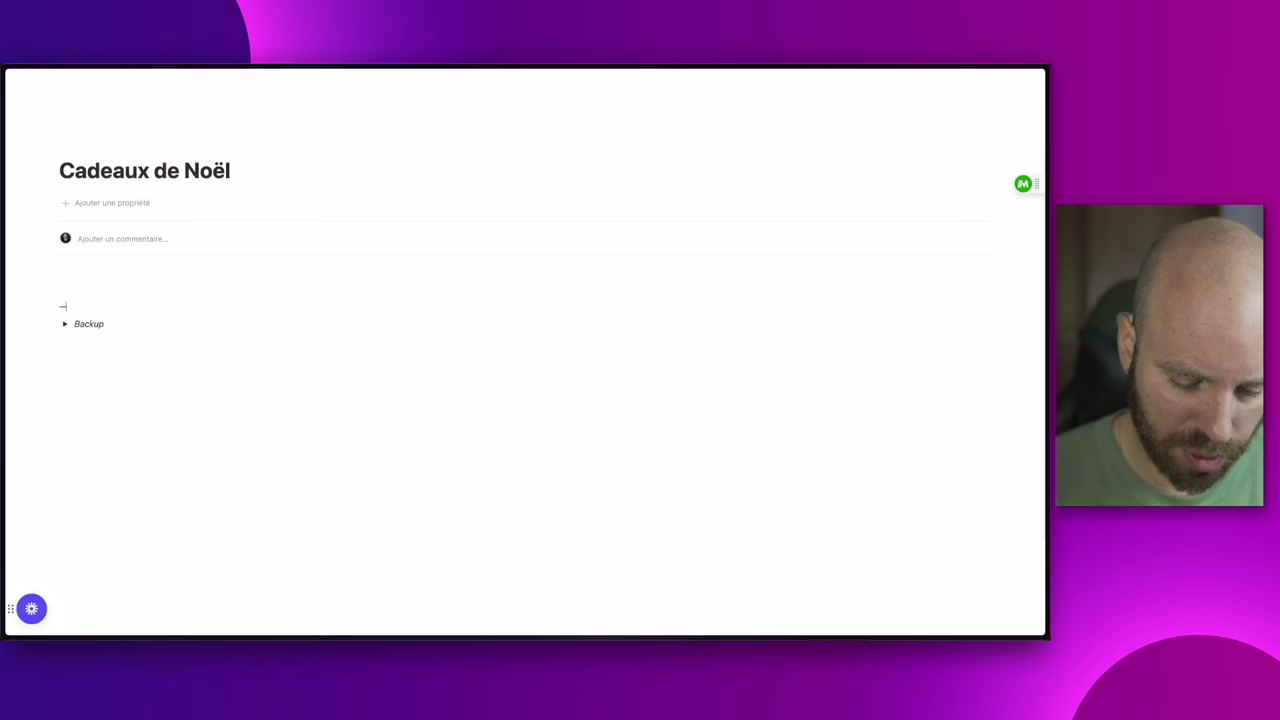
{"action": "key", "text": "Return"}
{"action": "key", "text": "Return"}
{"action": "key", "text": "Return"}
{"action": "key", "text": "Up"}
{"action": "key", "text": "Up"}
{"action": "key", "text": "Up"}
{"action": "left_click", "coordinate": [60, 288]}
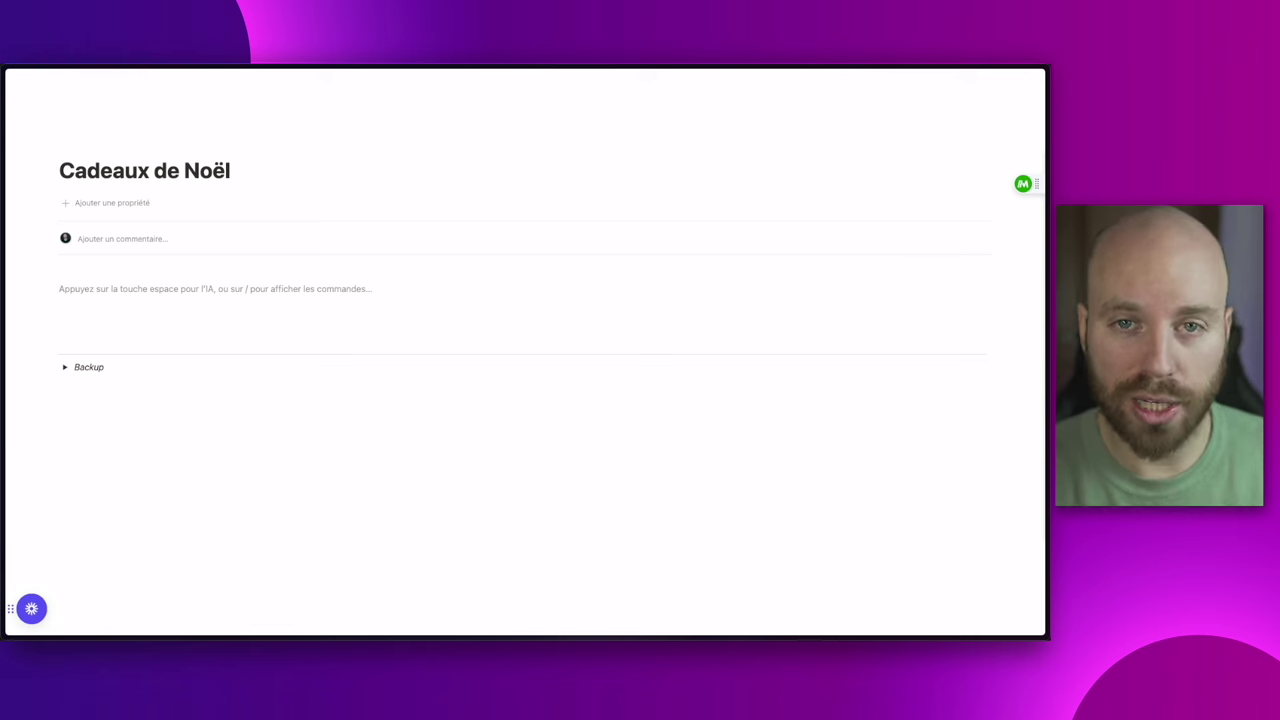
Insert a Kanban board view above the divider as a new empty view sourced from the Liste database
{"action": "type", "text": "/vue"}
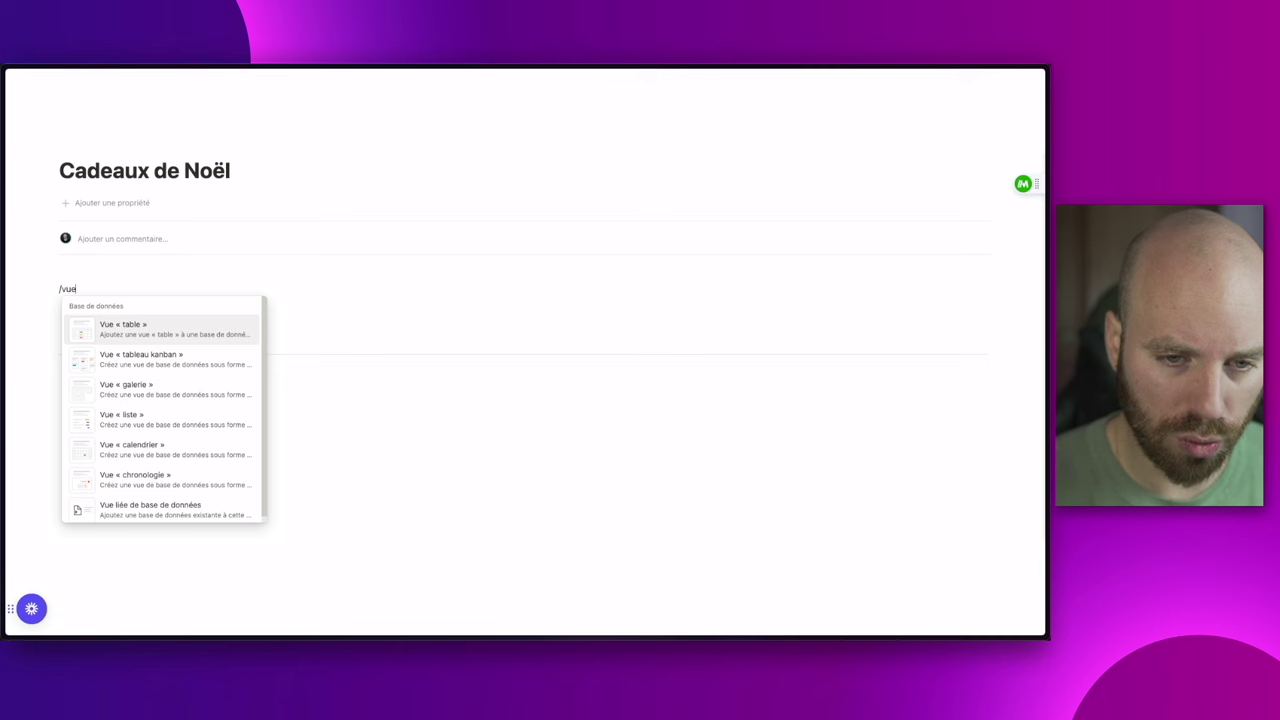
{"action": "left_click", "coordinate": [139, 362]}
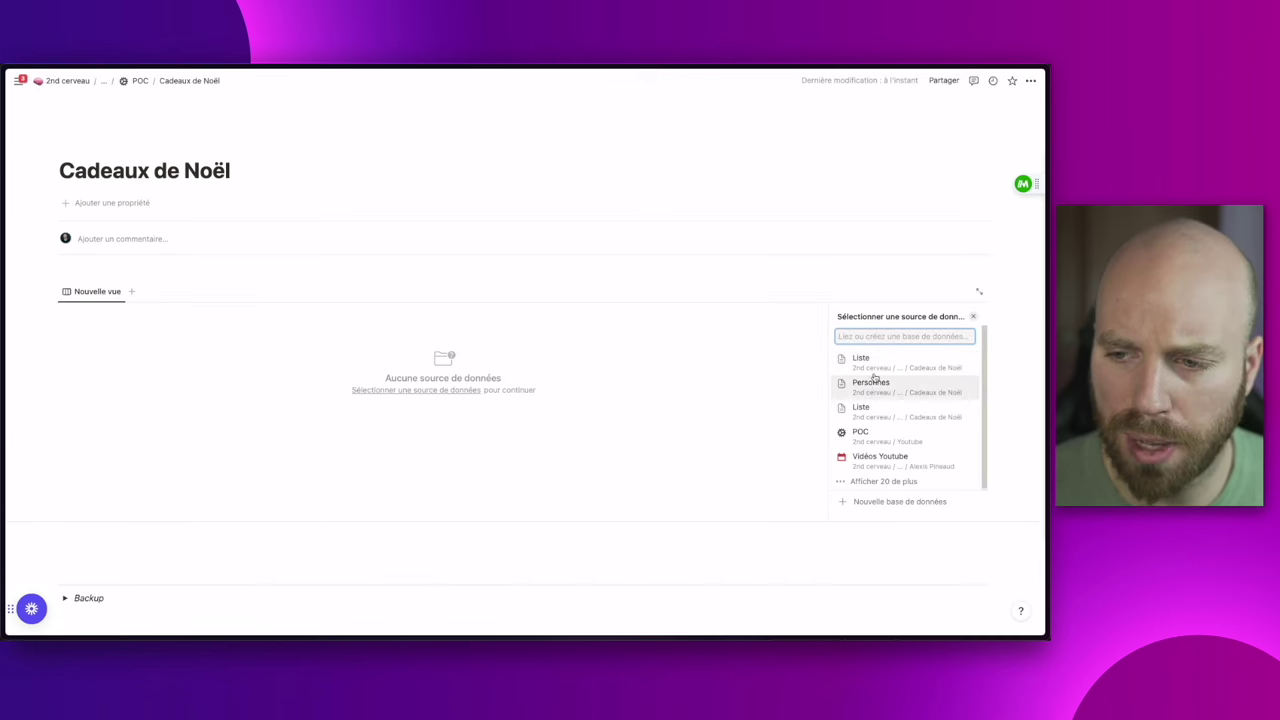
{"action": "left_click", "coordinate": [858, 360]}
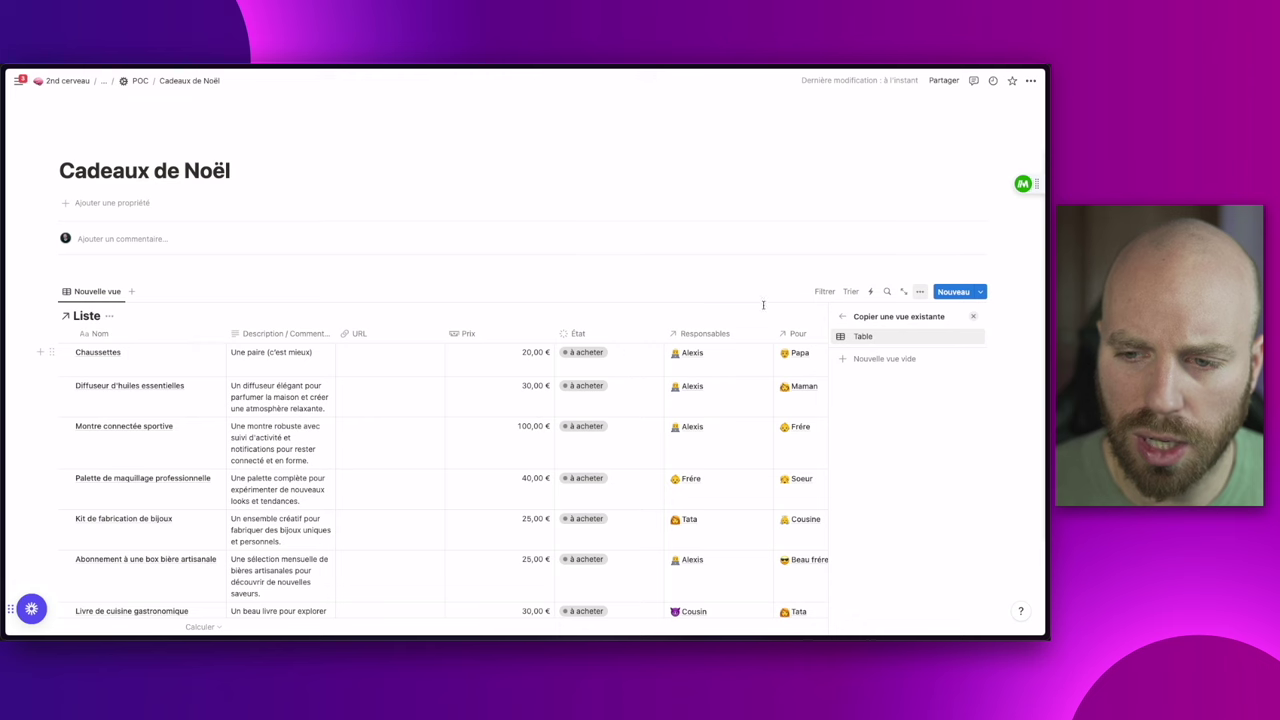
{"action": "left_click", "coordinate": [842, 316]}
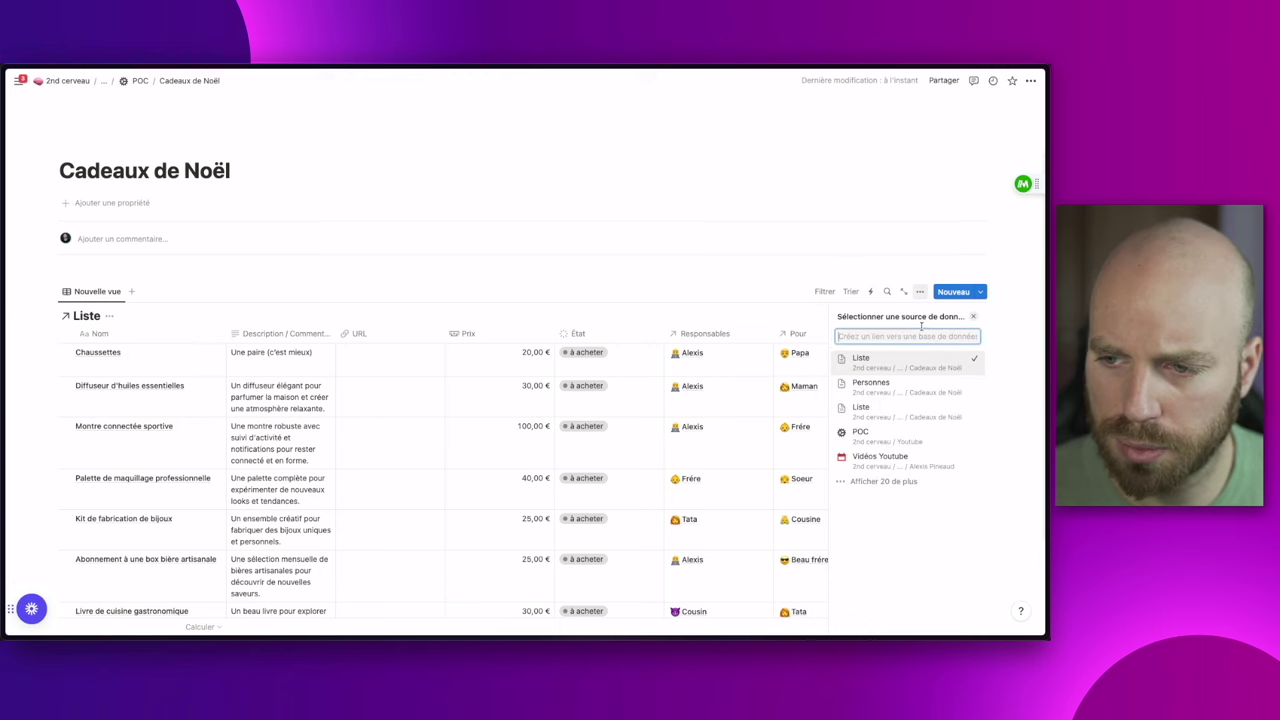
{"action": "left_click", "coordinate": [860, 359]}
{"action": "left_click", "coordinate": [884, 370]}
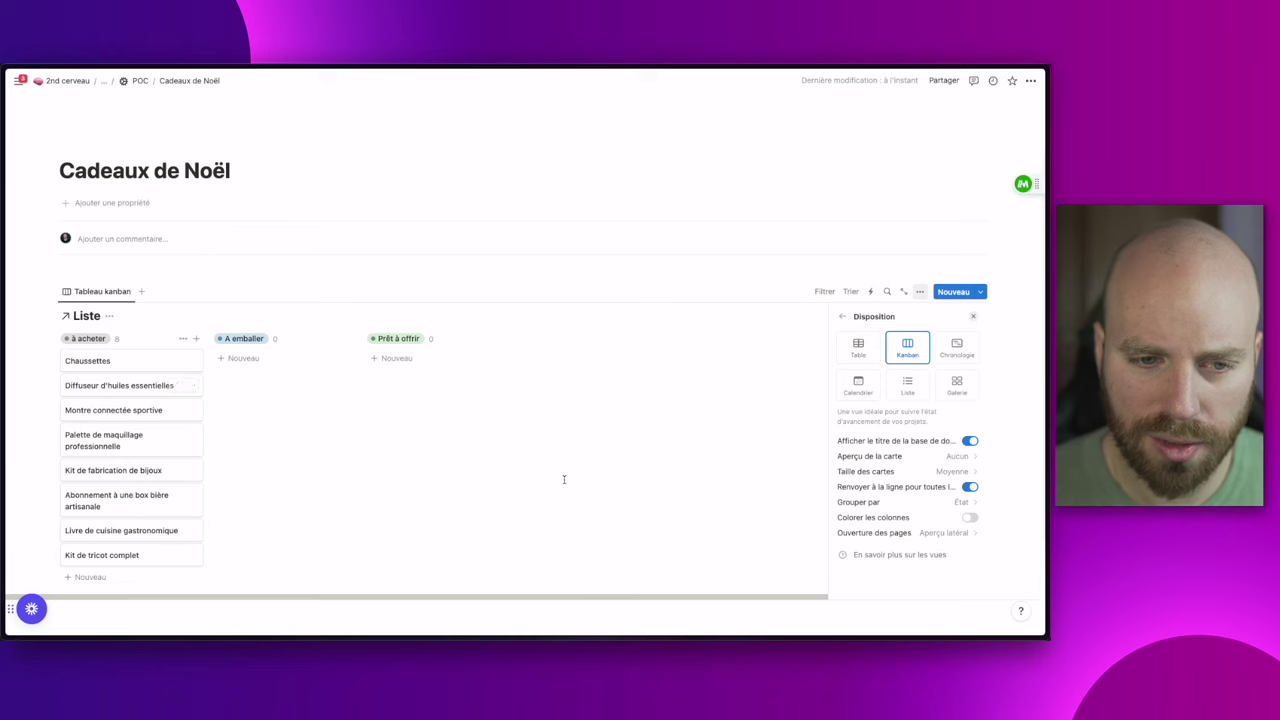
Show the Pour property on the Kanban cards, trying out Responsables as well and undoing that addition
{"action": "left_click", "coordinate": [564, 479]}
{"action": "scroll", "coordinate": [130, 330], "scroll_direction": "down", "scroll_amount": 1}
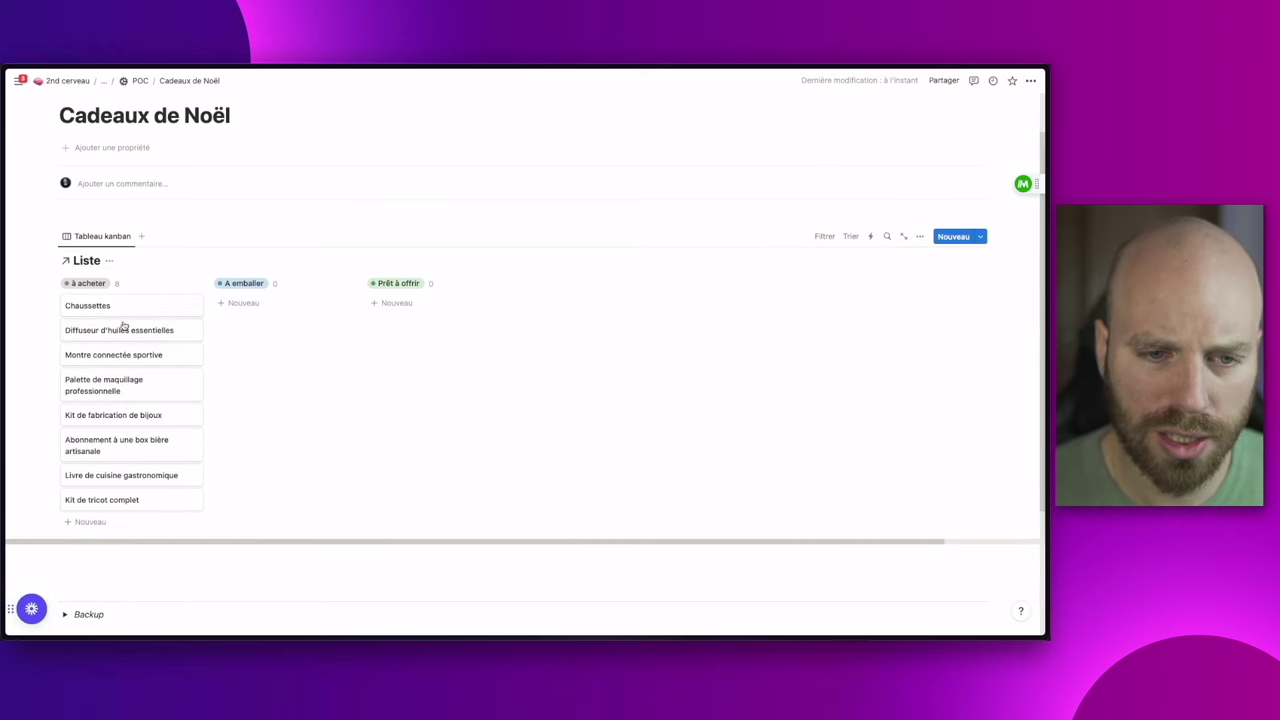
{"action": "left_click", "coordinate": [919, 236]}
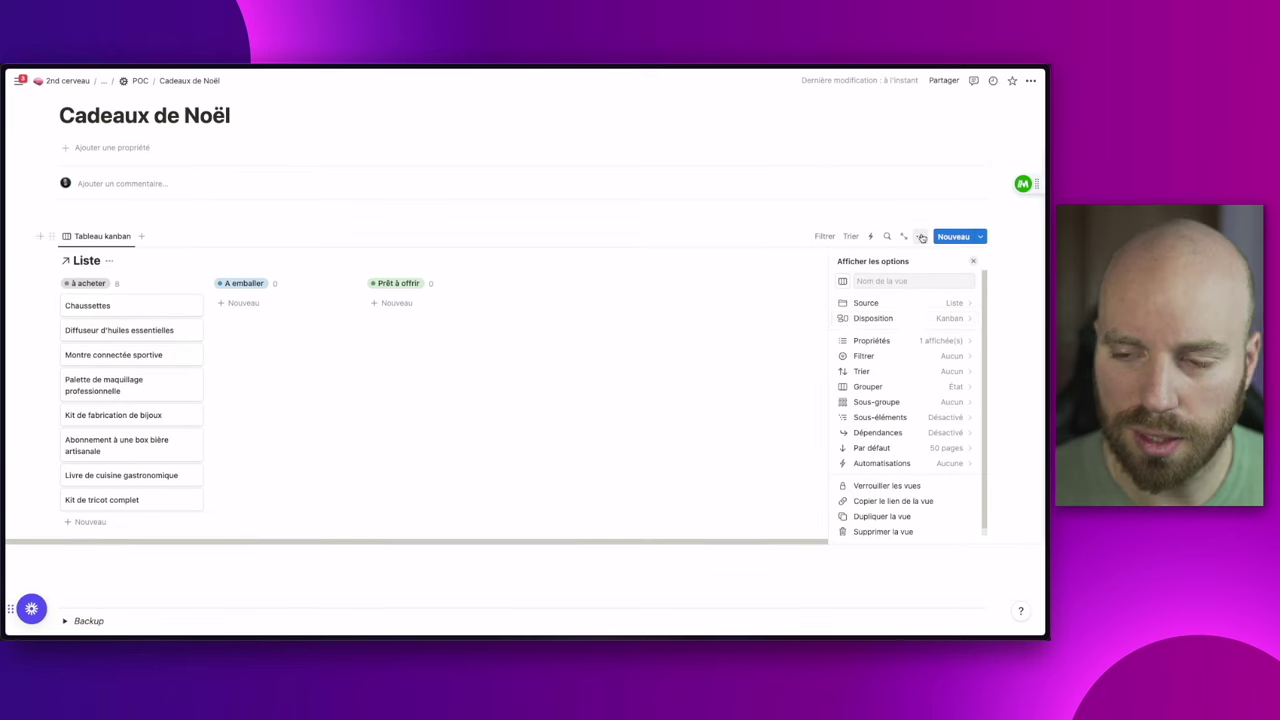
{"action": "left_click", "coordinate": [865, 340]}
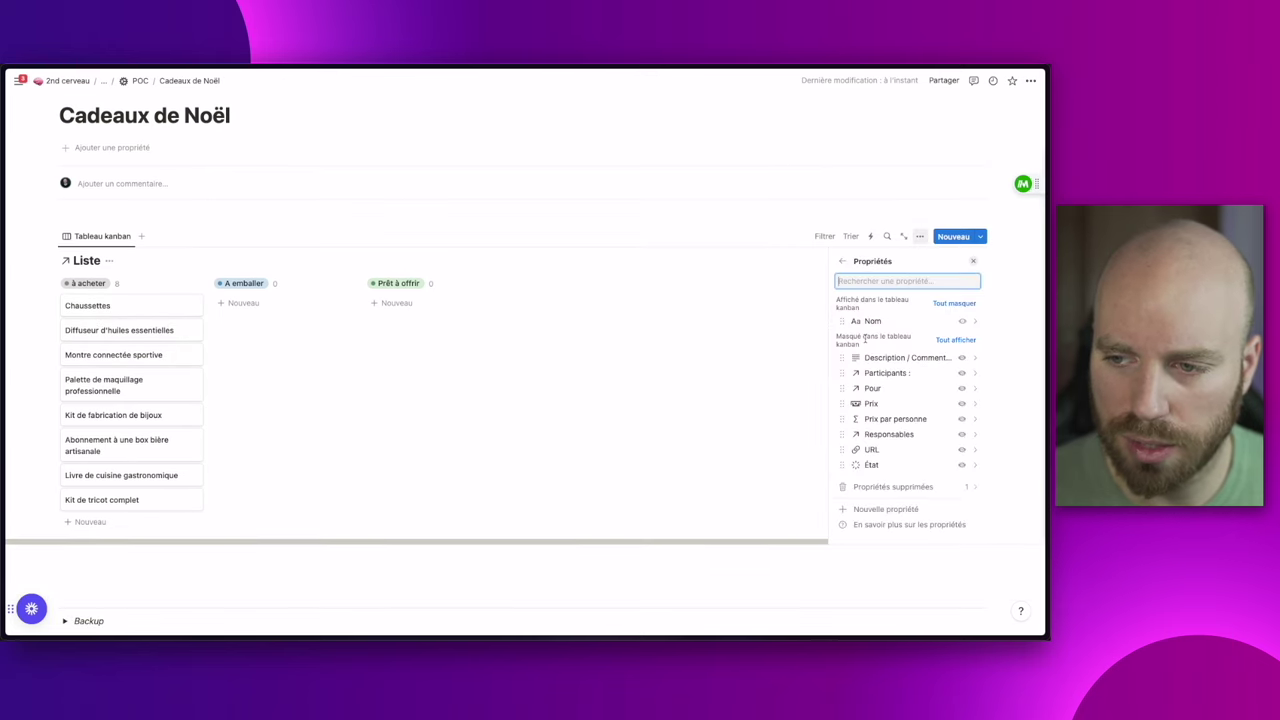
{"action": "left_click", "coordinate": [961, 389]}
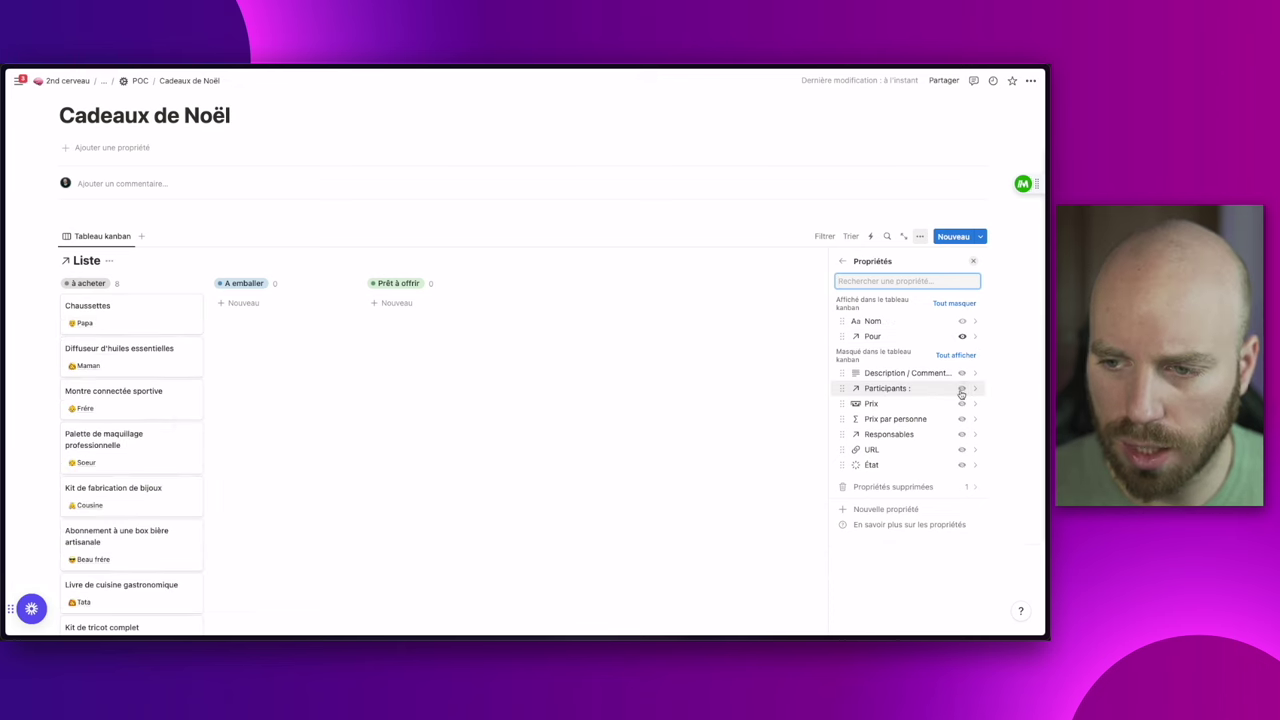
{"action": "left_click", "coordinate": [961, 434]}
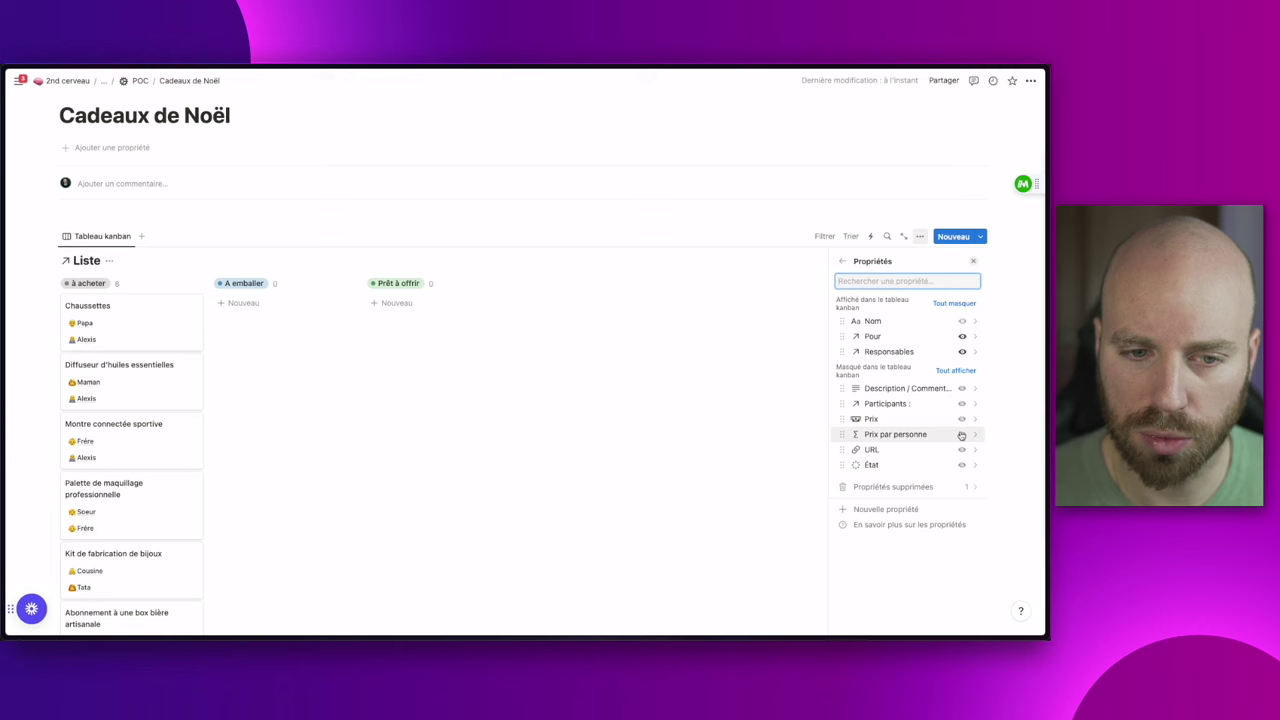
{"action": "key", "text": "ctrl+z"}
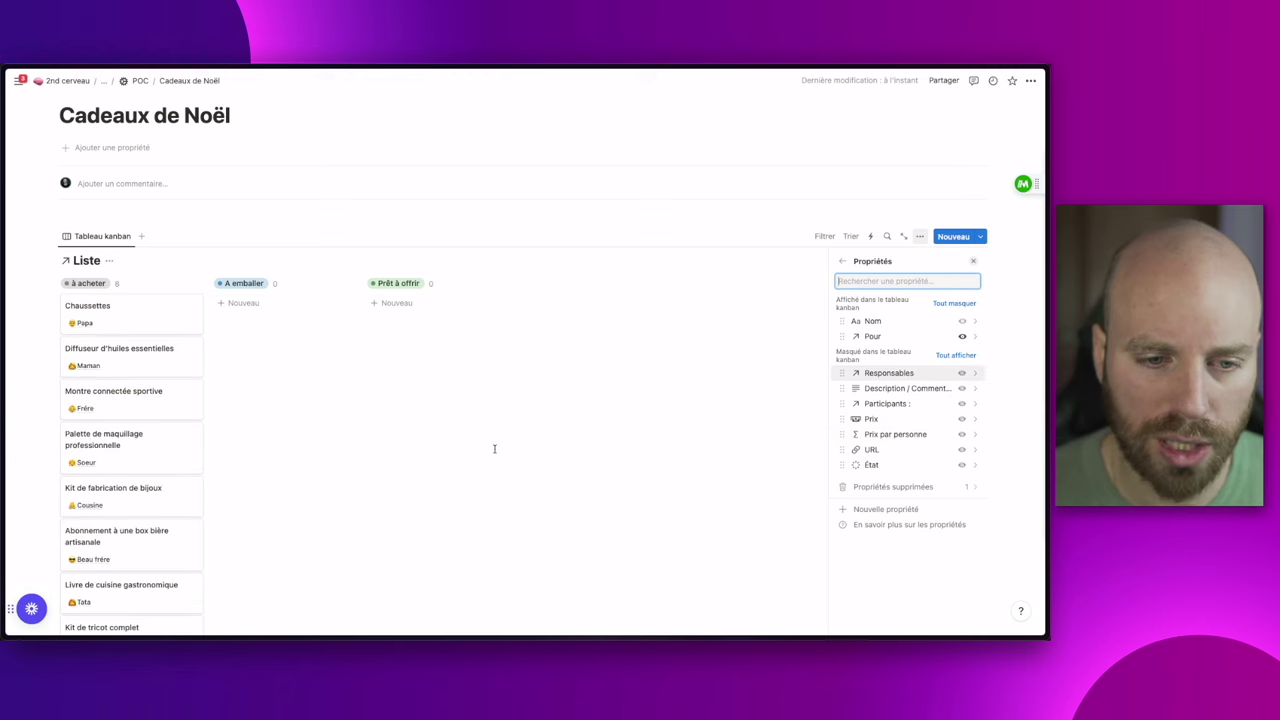
{"action": "key", "text": "Escape"}
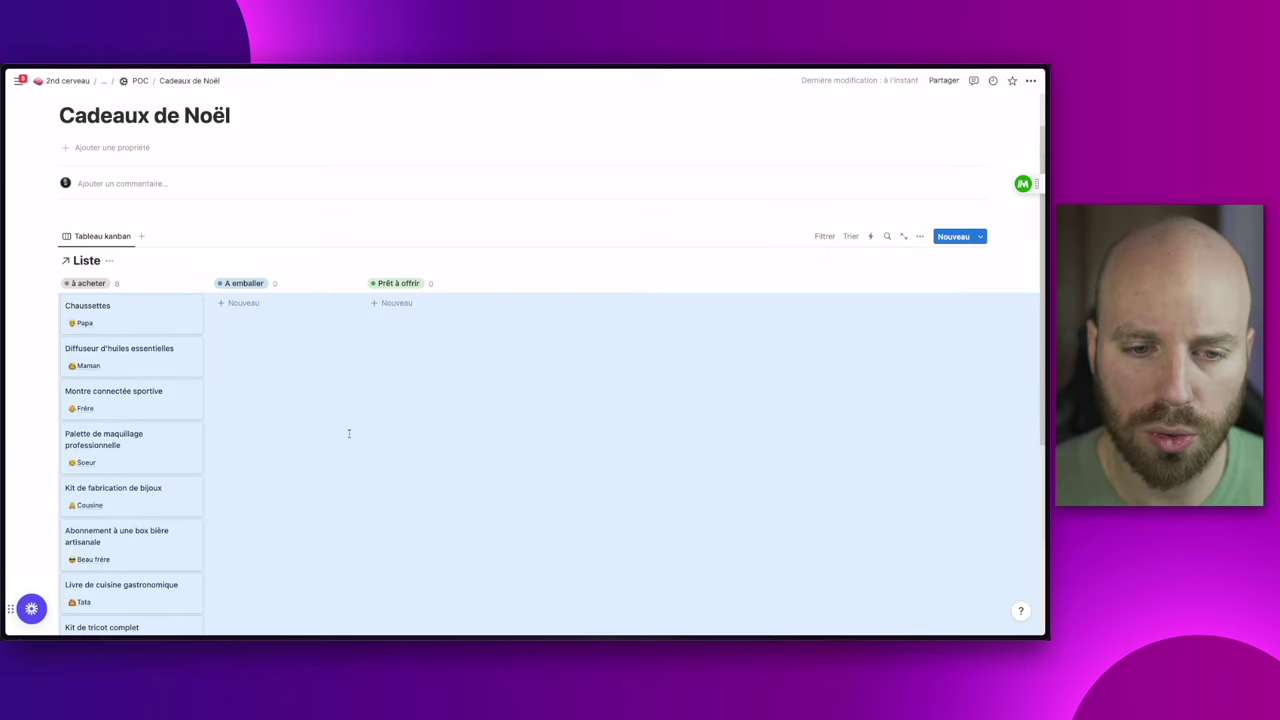
Insert a button block on the blank line above the Kanban view
{"action": "left_click", "coordinate": [170, 216]}
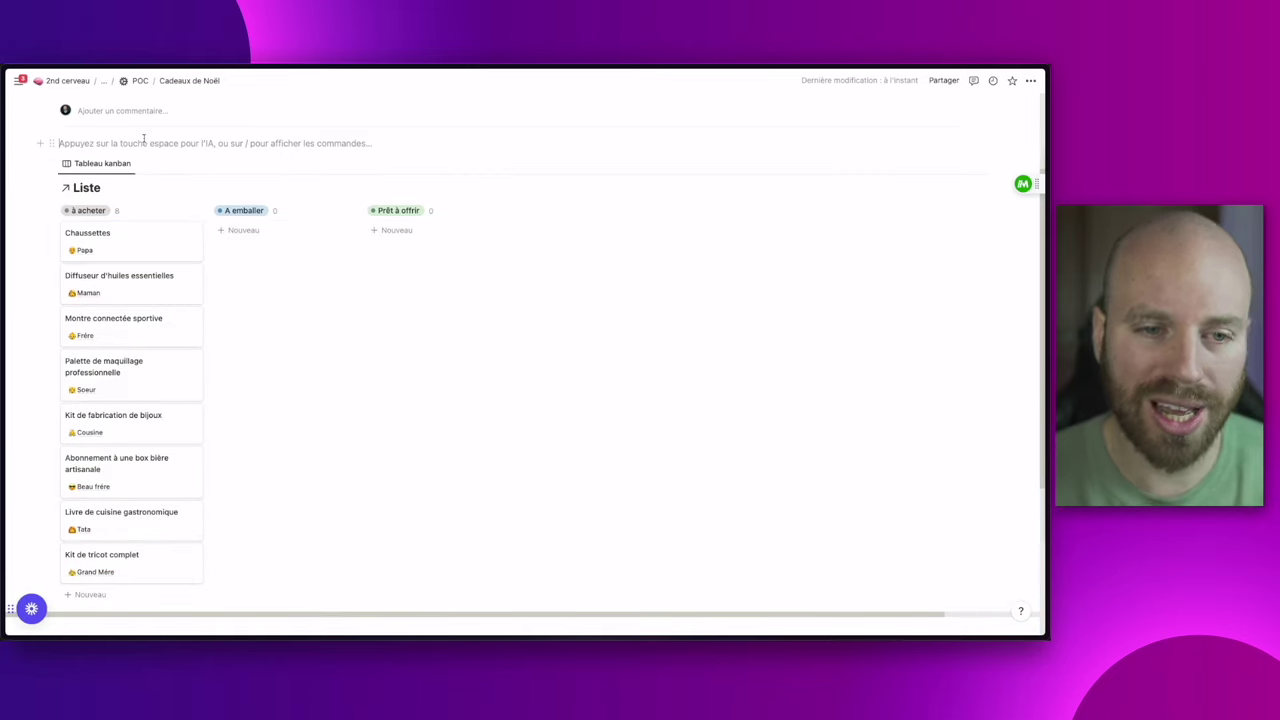
{"action": "mouse_move", "coordinate": [980, 166]}
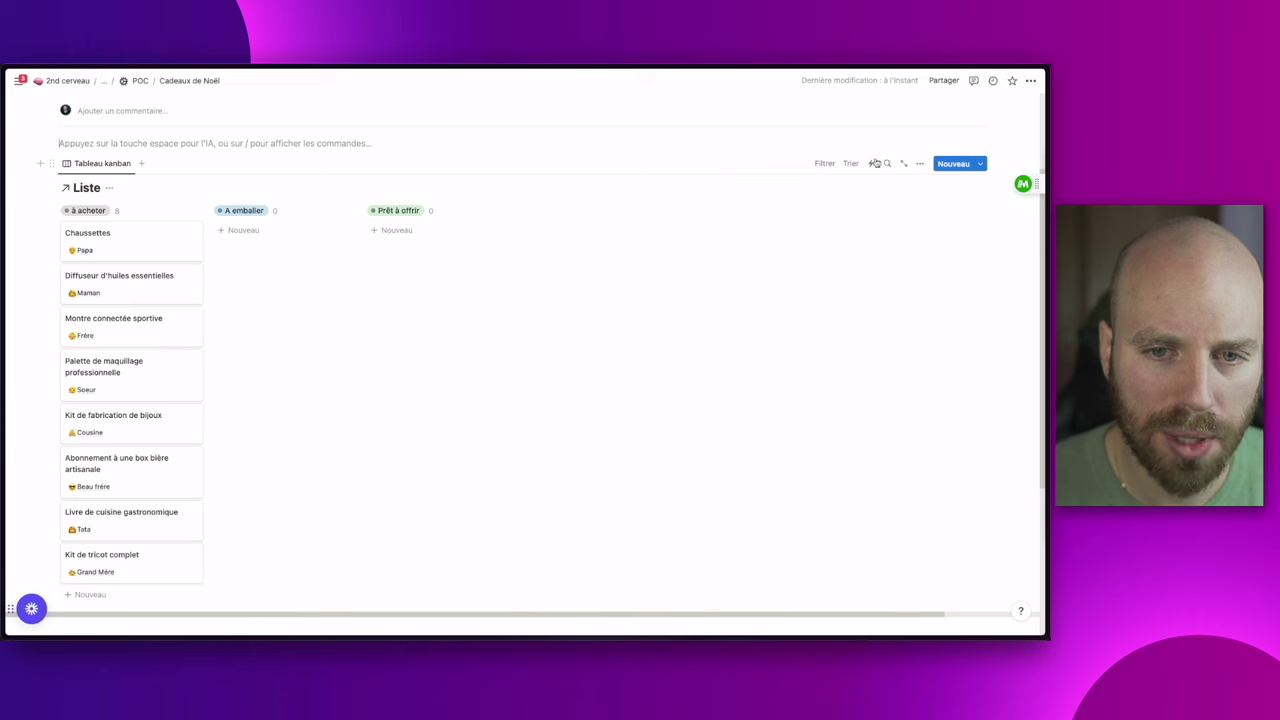
{"action": "left_click", "coordinate": [982, 165]}
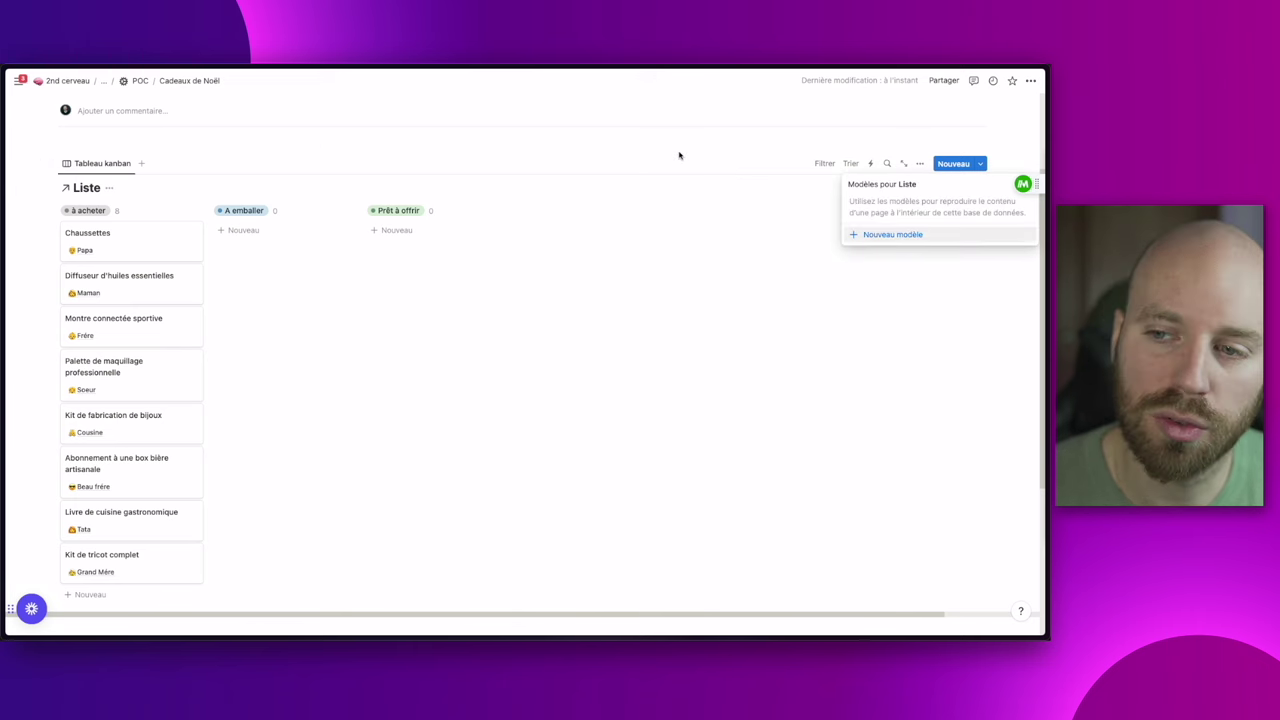
{"action": "left_click", "coordinate": [194, 131]}
{"action": "left_click", "coordinate": [153, 141]}
{"action": "type", "text": "/bou"}
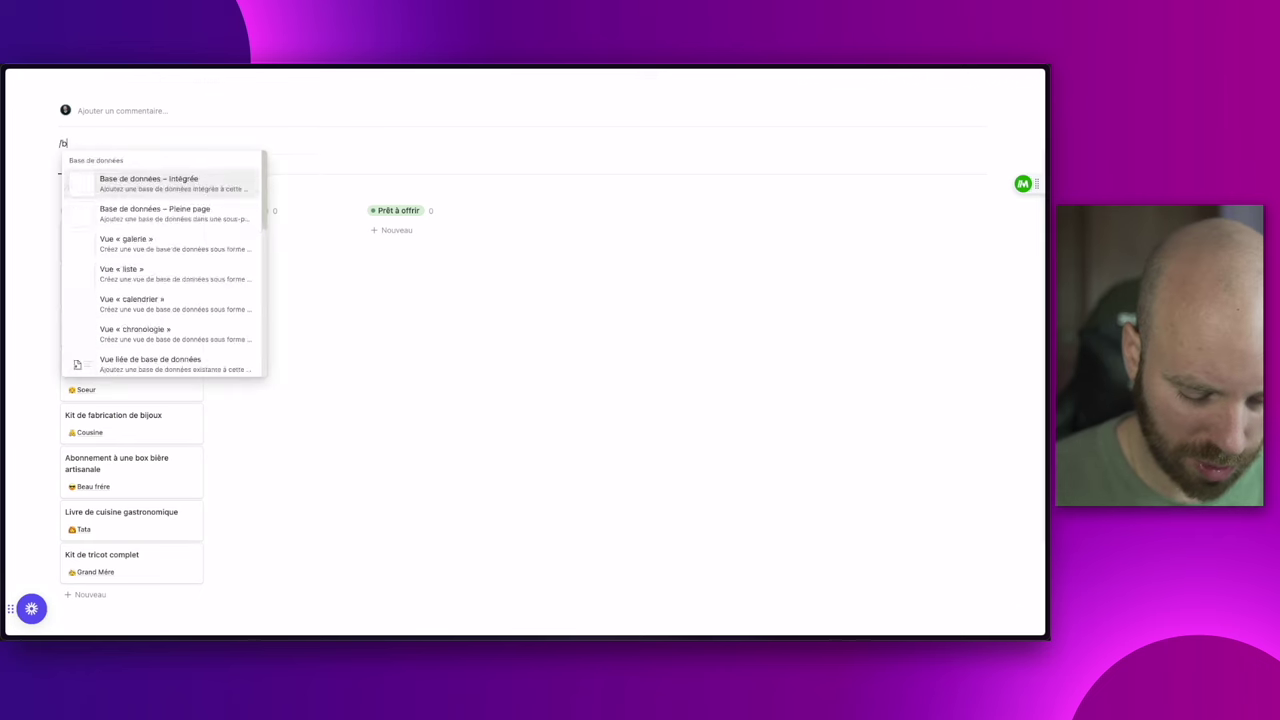
{"action": "key", "text": "Return"}
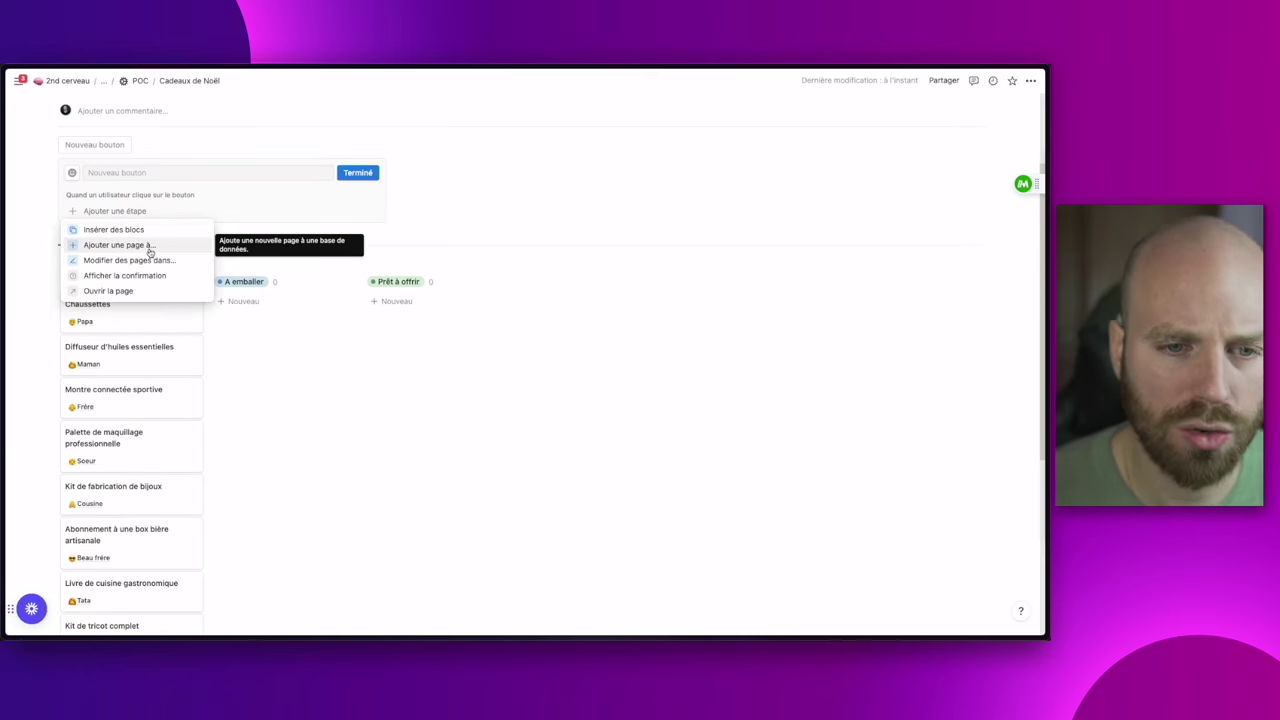
Make the button's first action add a page to the Liste database
{"action": "left_click", "coordinate": [160, 244]}
{"action": "left_click", "coordinate": [205, 215]}
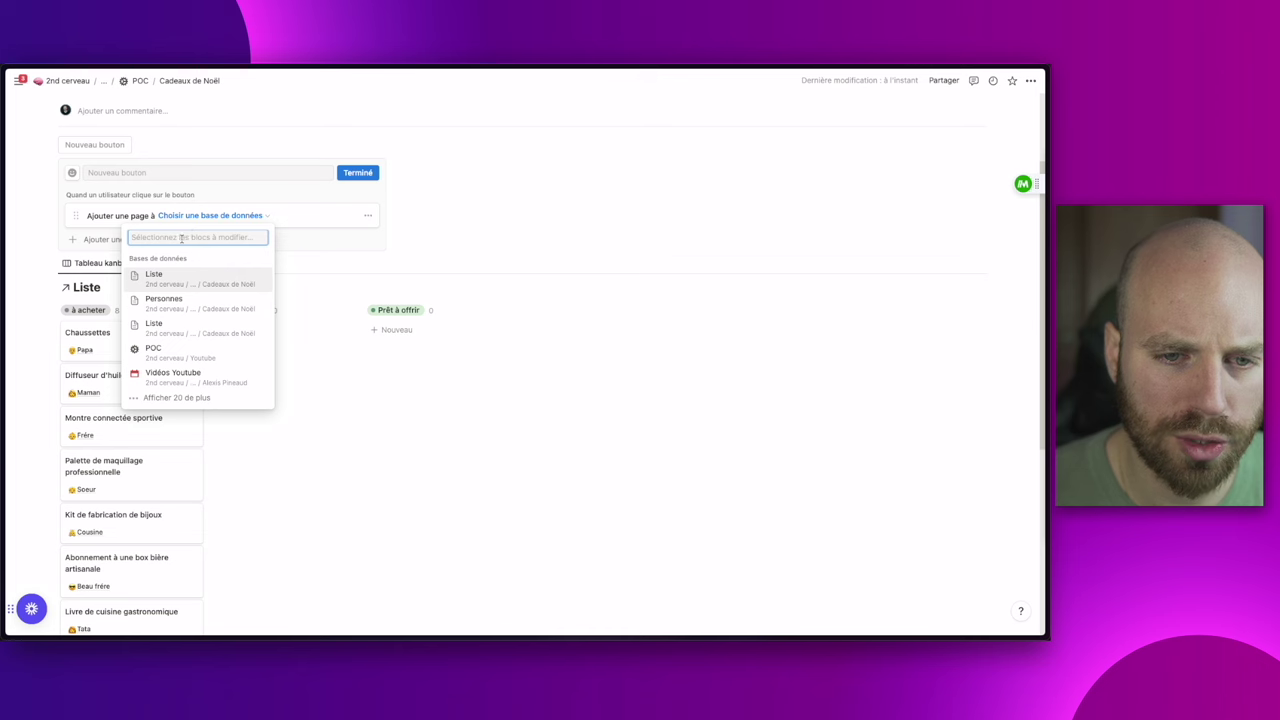
{"action": "left_click", "coordinate": [181, 279]}
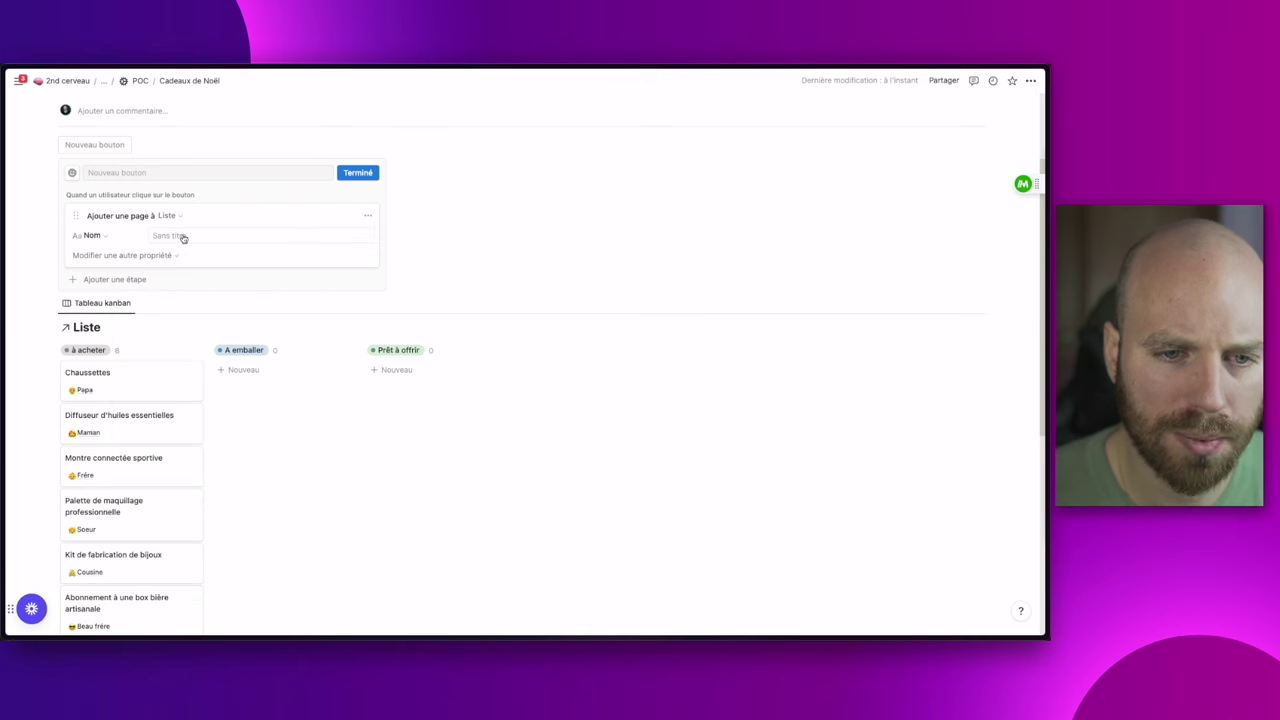
Add a second button action that opens the newly added page in the centred preview
{"action": "left_click", "coordinate": [134, 279]}
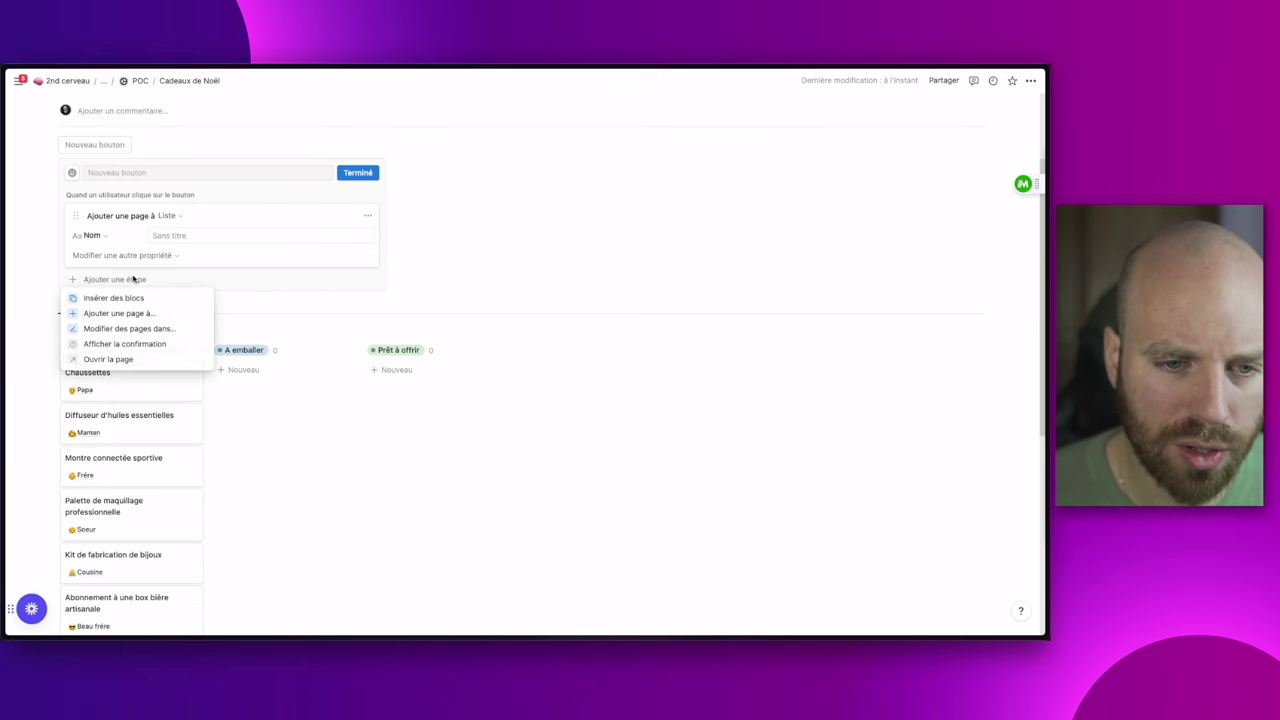
{"action": "left_click", "coordinate": [167, 358]}
{"action": "left_click", "coordinate": [180, 286]}
{"action": "key", "text": "Escape"}
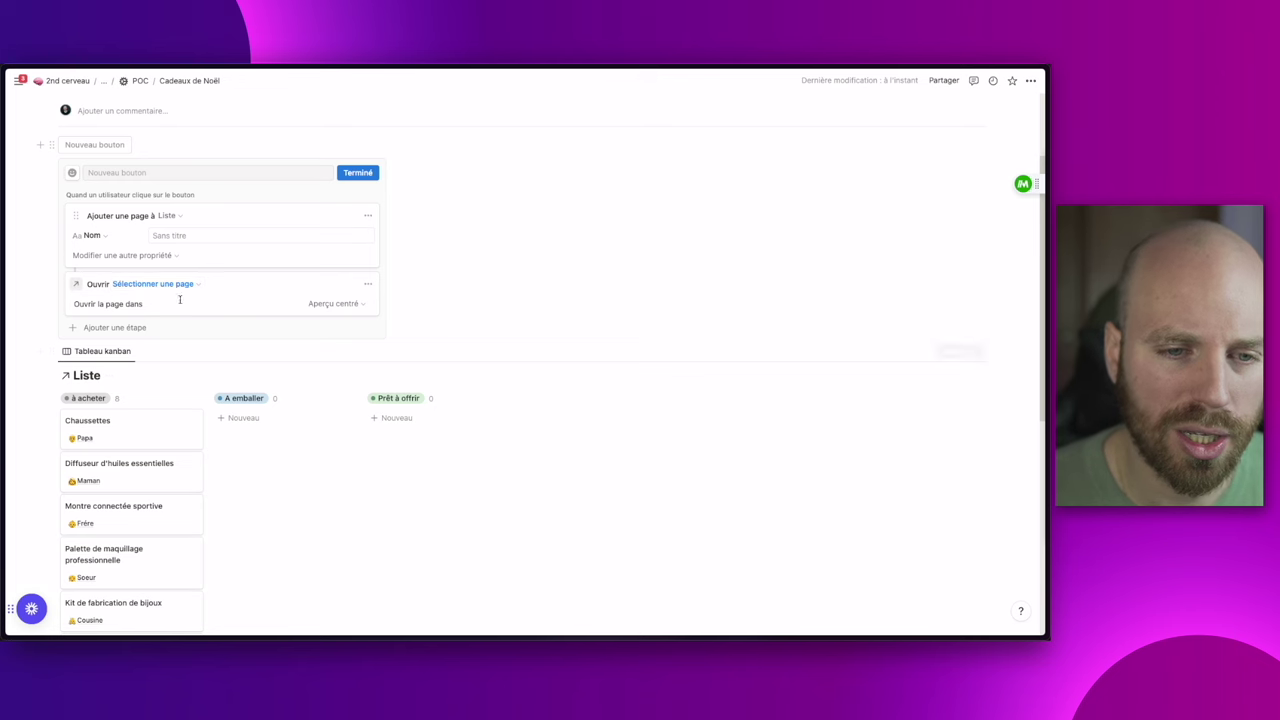
{"action": "left_click", "coordinate": [185, 288]}
{"action": "left_click", "coordinate": [82, 355]}
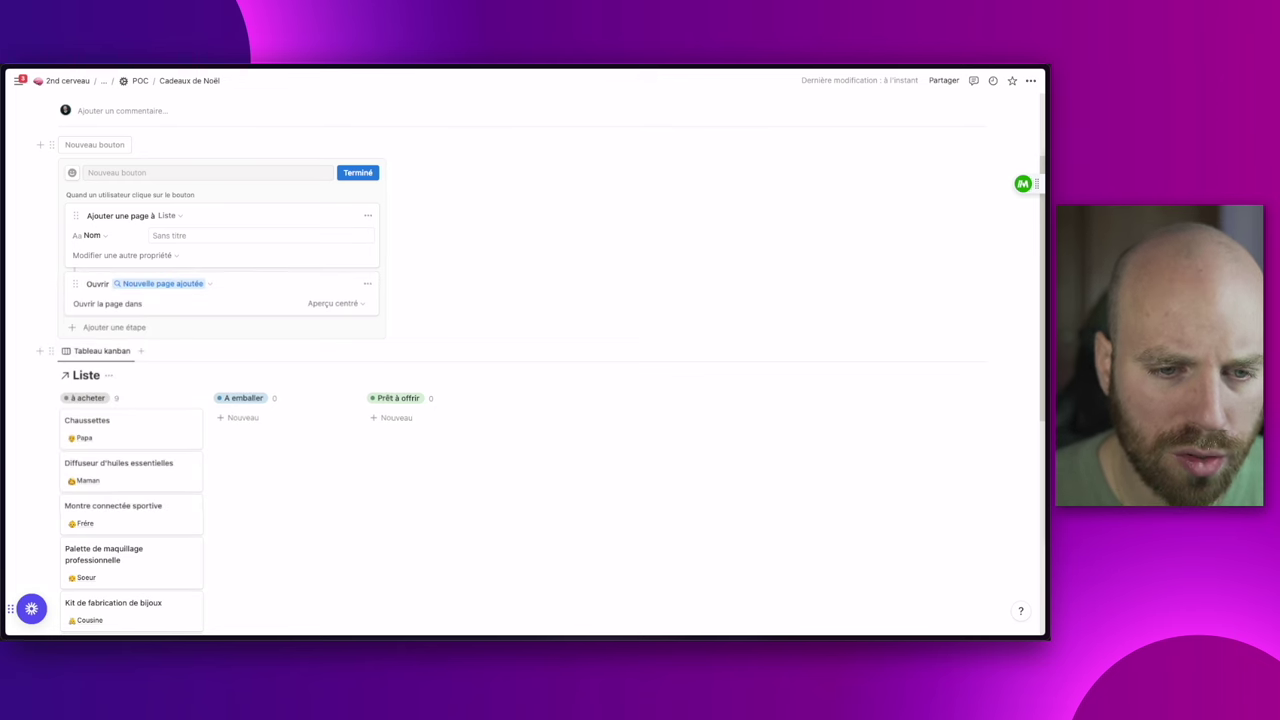
Give the button a red gift icon and the name "Ajouter un cadeau", and finish its setup
{"action": "left_click", "coordinate": [72, 173]}
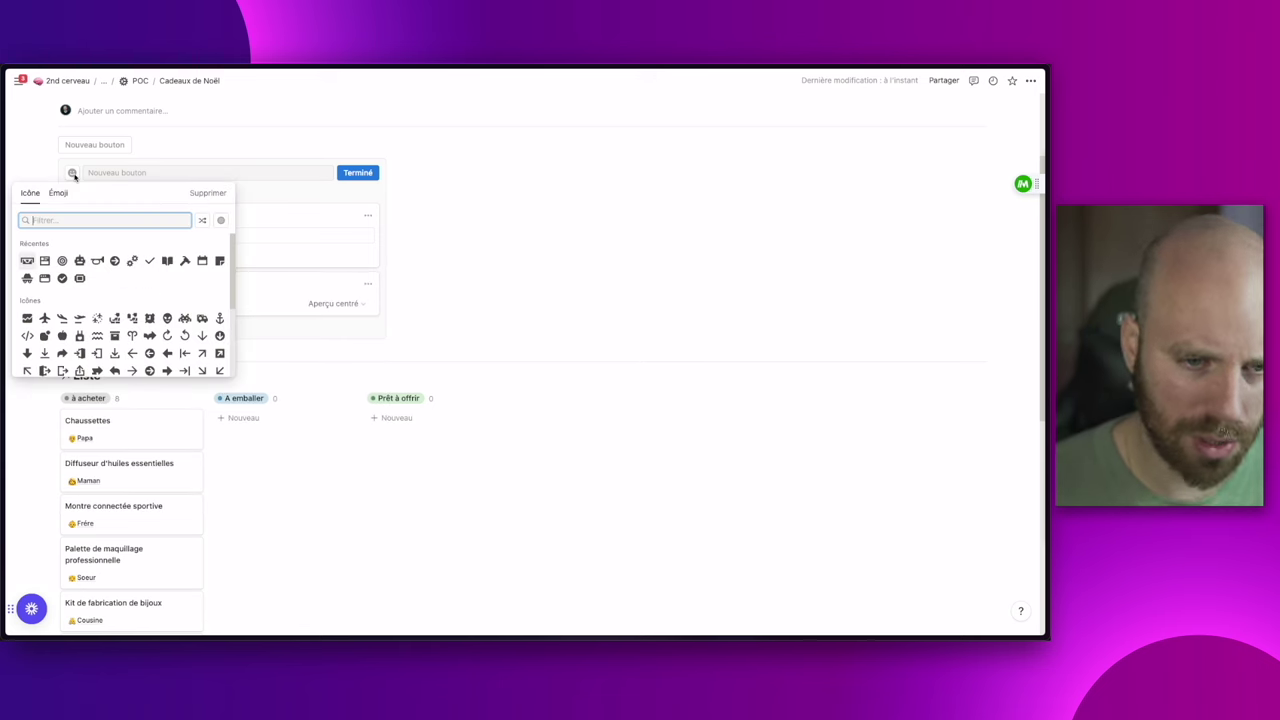
{"action": "type", "text": "pres"}
{"action": "mouse_move", "coordinate": [78, 246]}
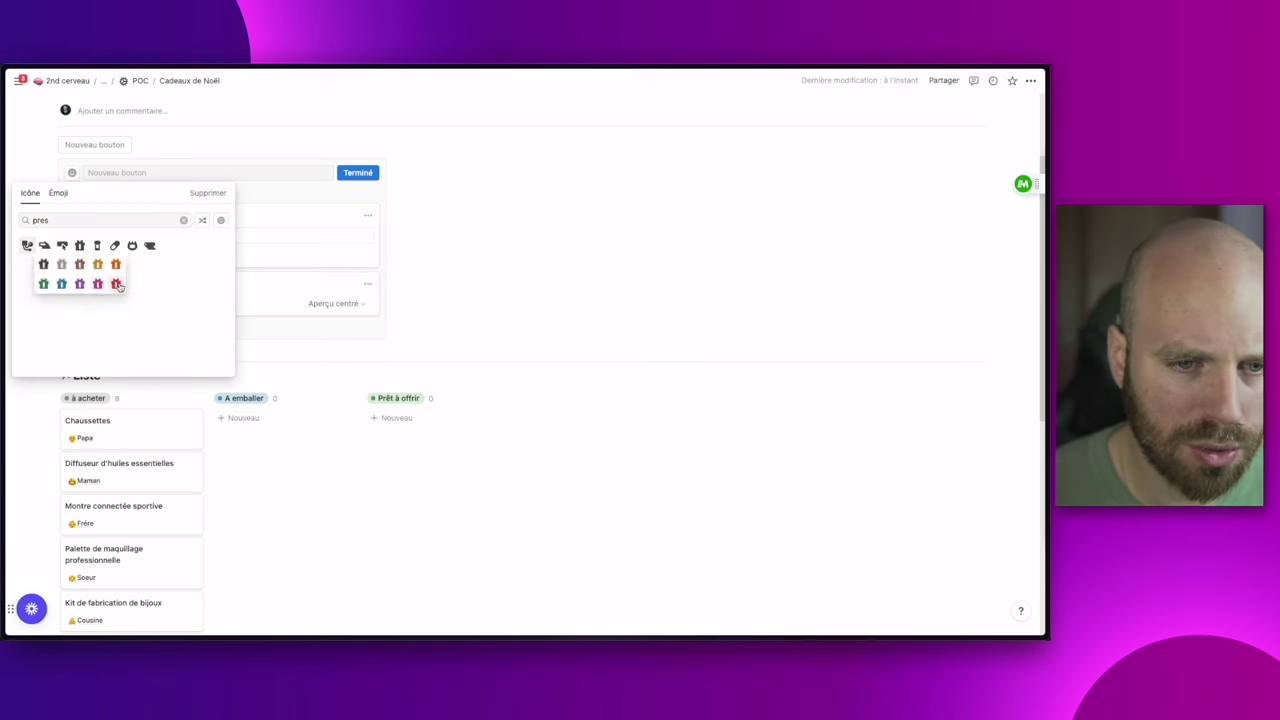
{"action": "left_click", "coordinate": [117, 285]}
{"action": "left_click", "coordinate": [129, 177]}
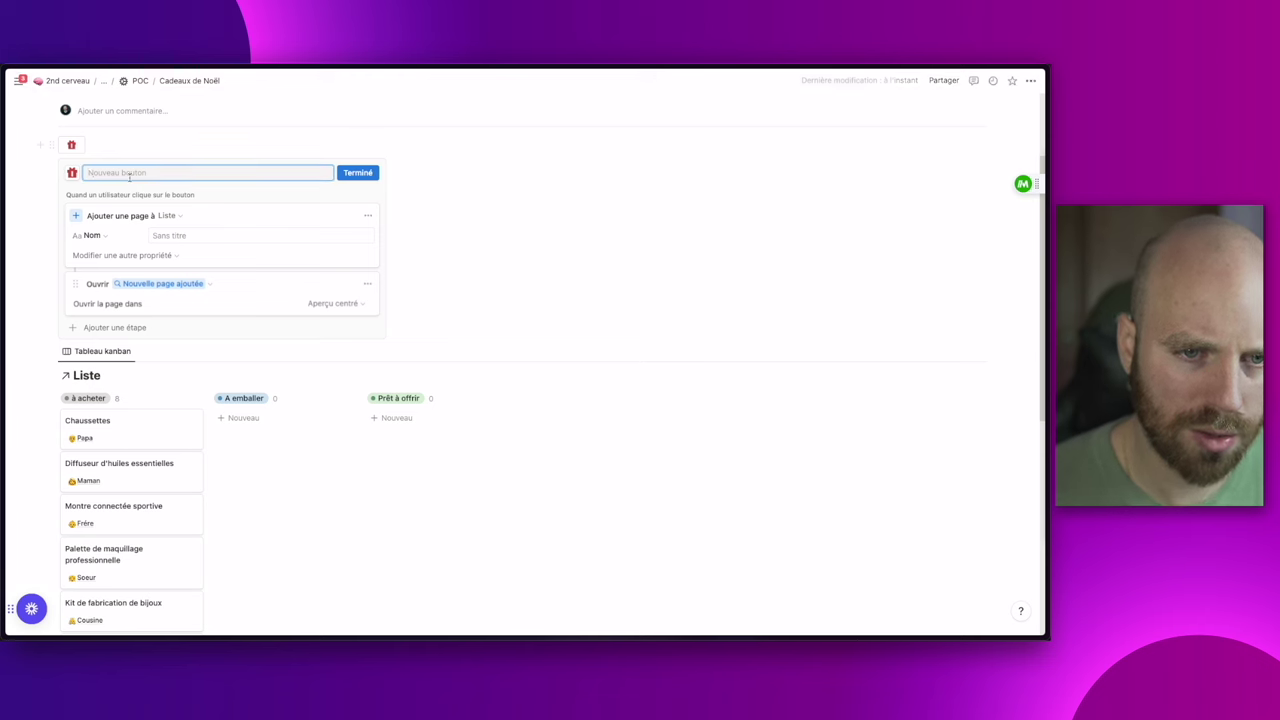
{"action": "type", "text": "Ajoute"}
{"action": "type", "text": "r un cadeau"}
{"action": "key", "text": "Return"}
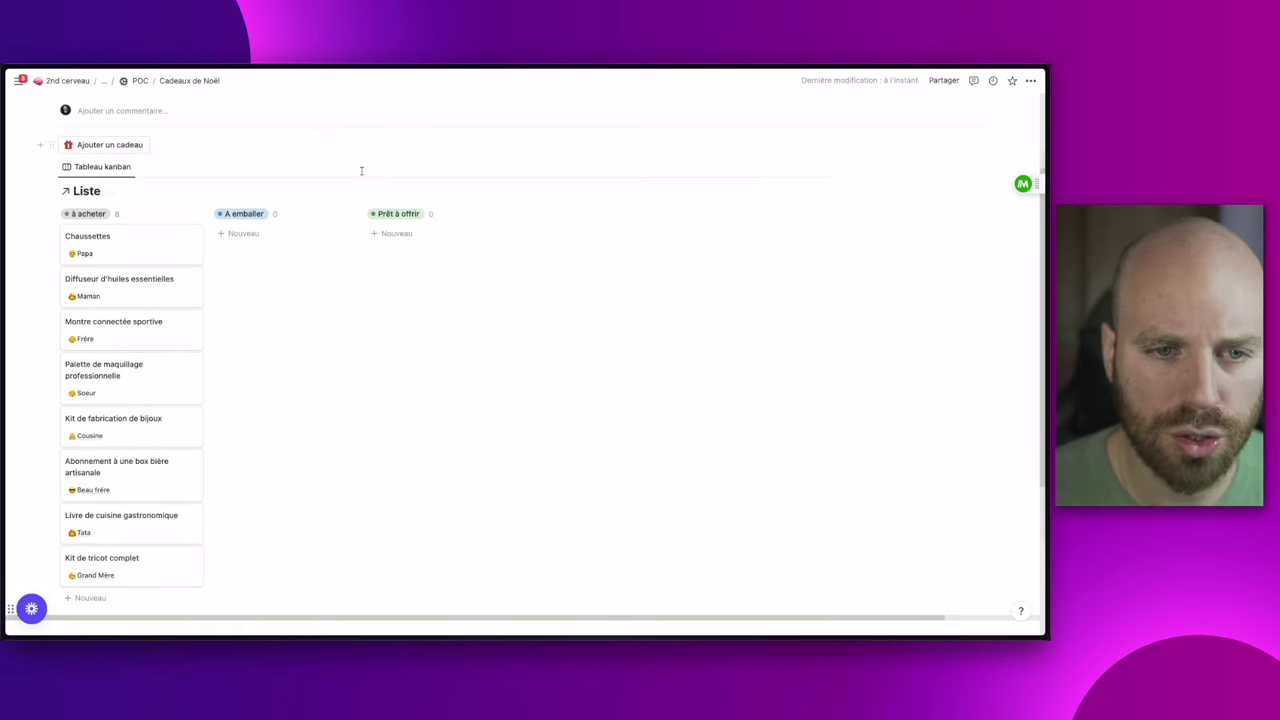
Test the Ajouter un cadeau button by creating a gift page titled "COUCOu" and locating its card
{"action": "left_click", "coordinate": [118, 193]}
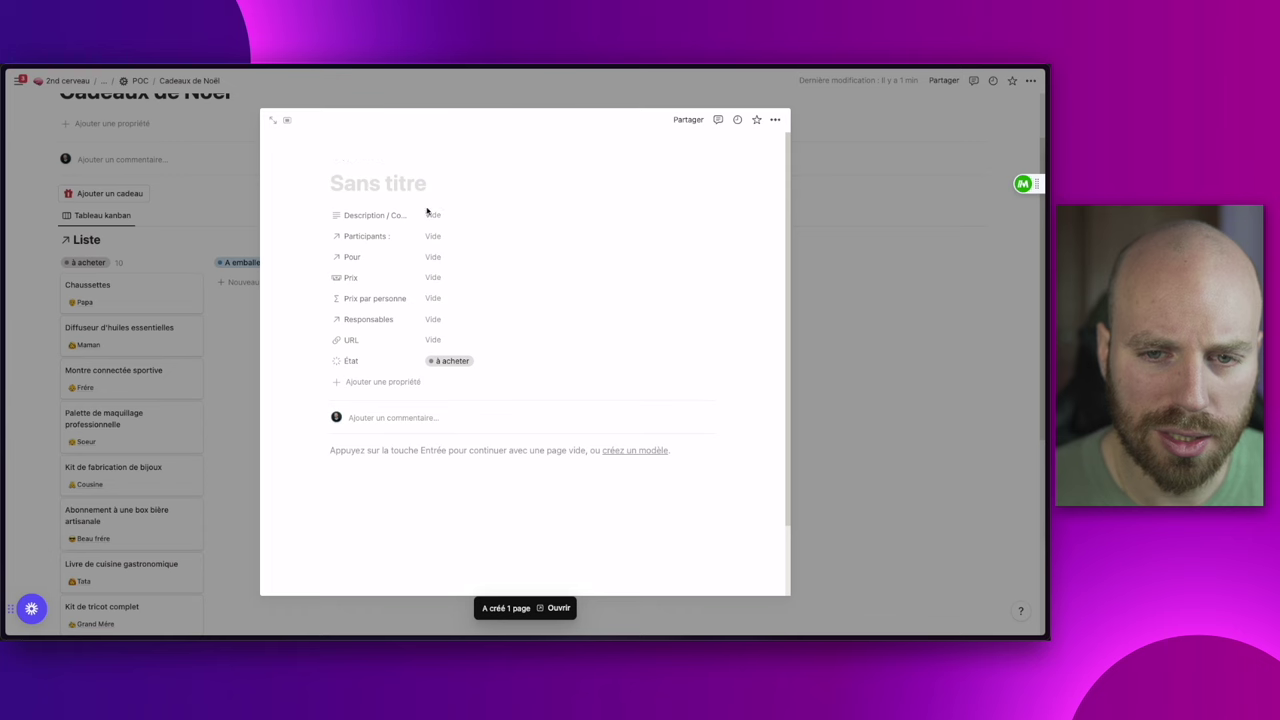
{"action": "type", "text": "COUCOu"}
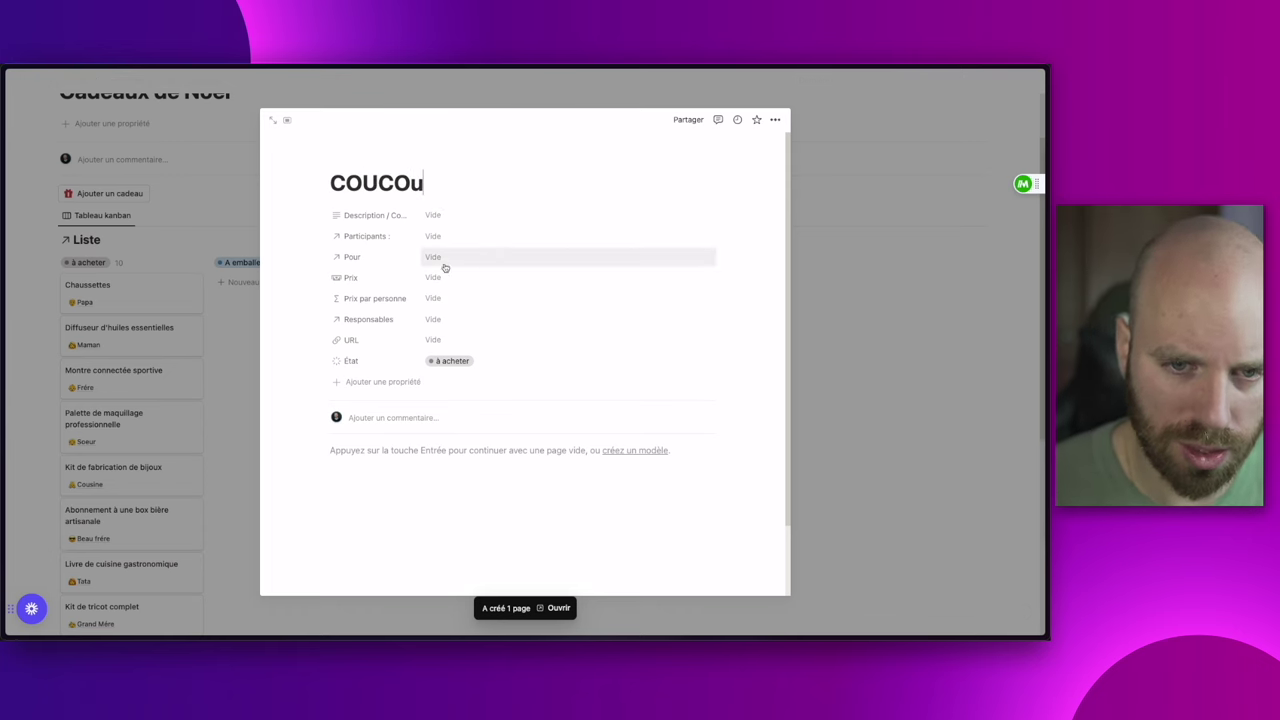
{"action": "left_click", "coordinate": [204, 281]}
{"action": "scroll", "coordinate": [131, 460], "scroll_direction": "down", "scroll_amount": 4}
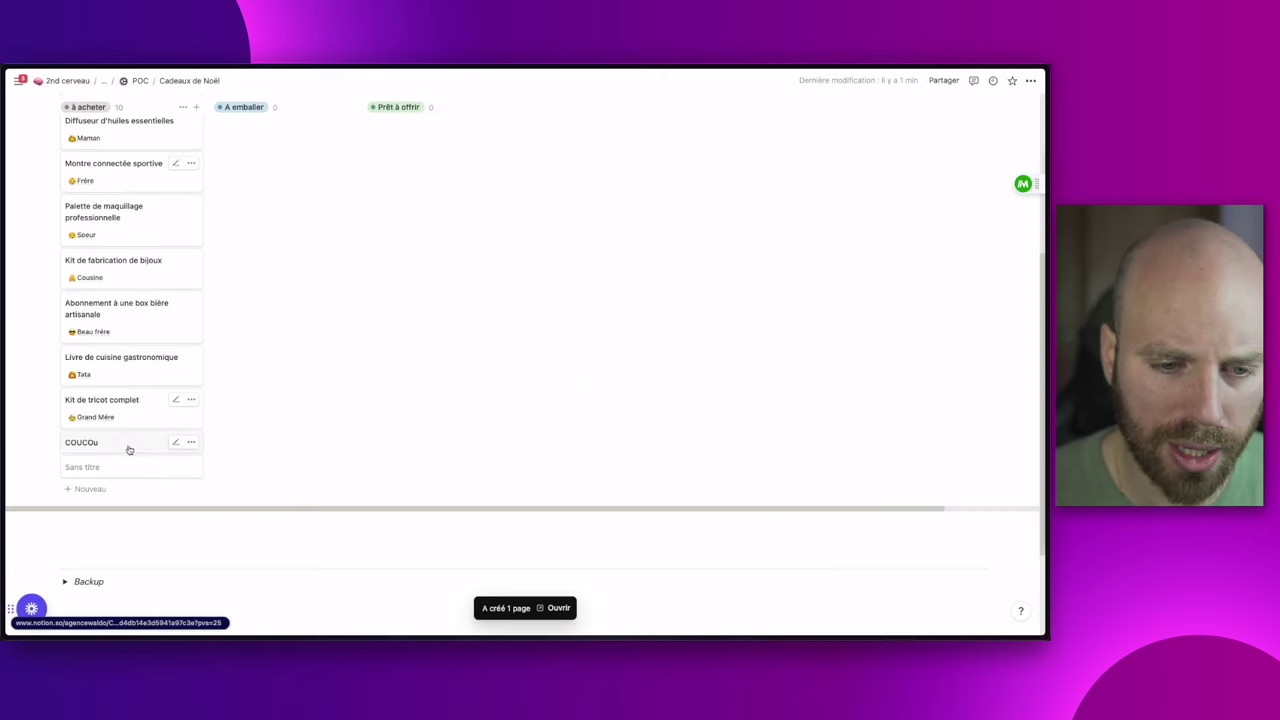
Delete the COUCOu and untitled test cards from the à acheter column
{"action": "right_click", "coordinate": [125, 448]}
{"action": "left_click", "coordinate": [165, 234]}
{"action": "right_click", "coordinate": [124, 445]}
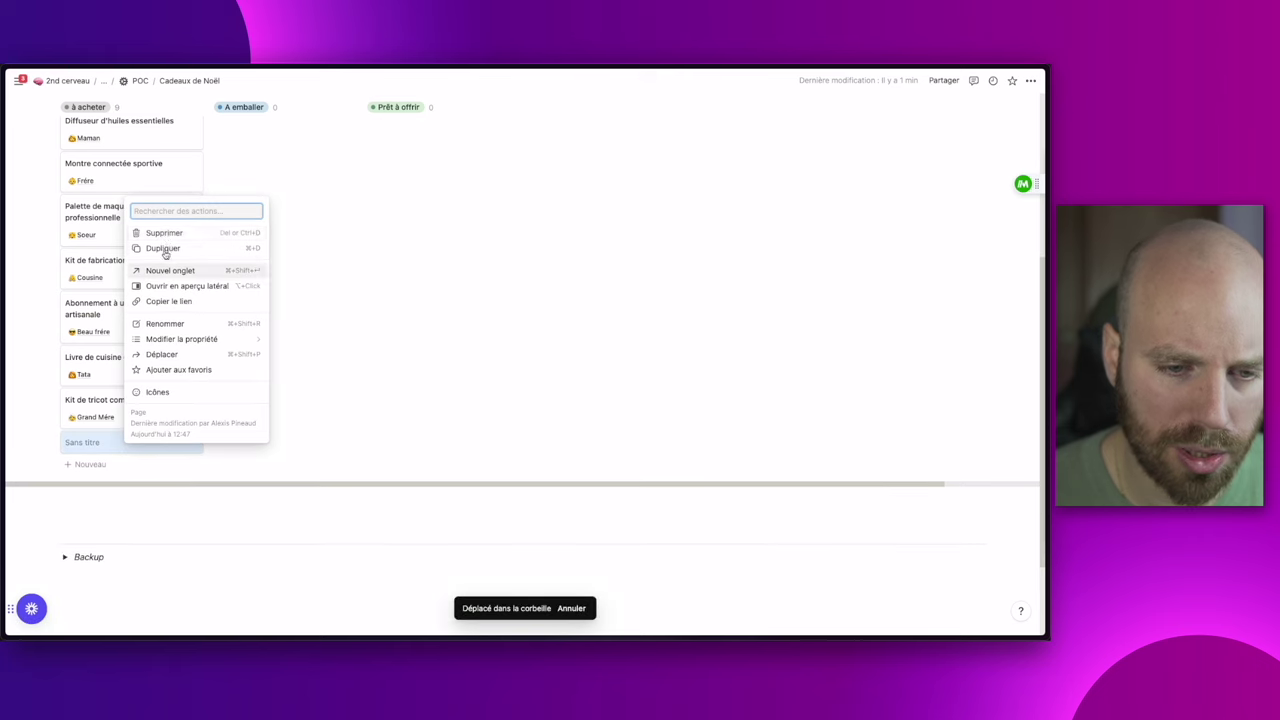
{"action": "left_click", "coordinate": [166, 234]}
{"action": "scroll", "coordinate": [251, 269], "scroll_direction": "up", "scroll_amount": 5}
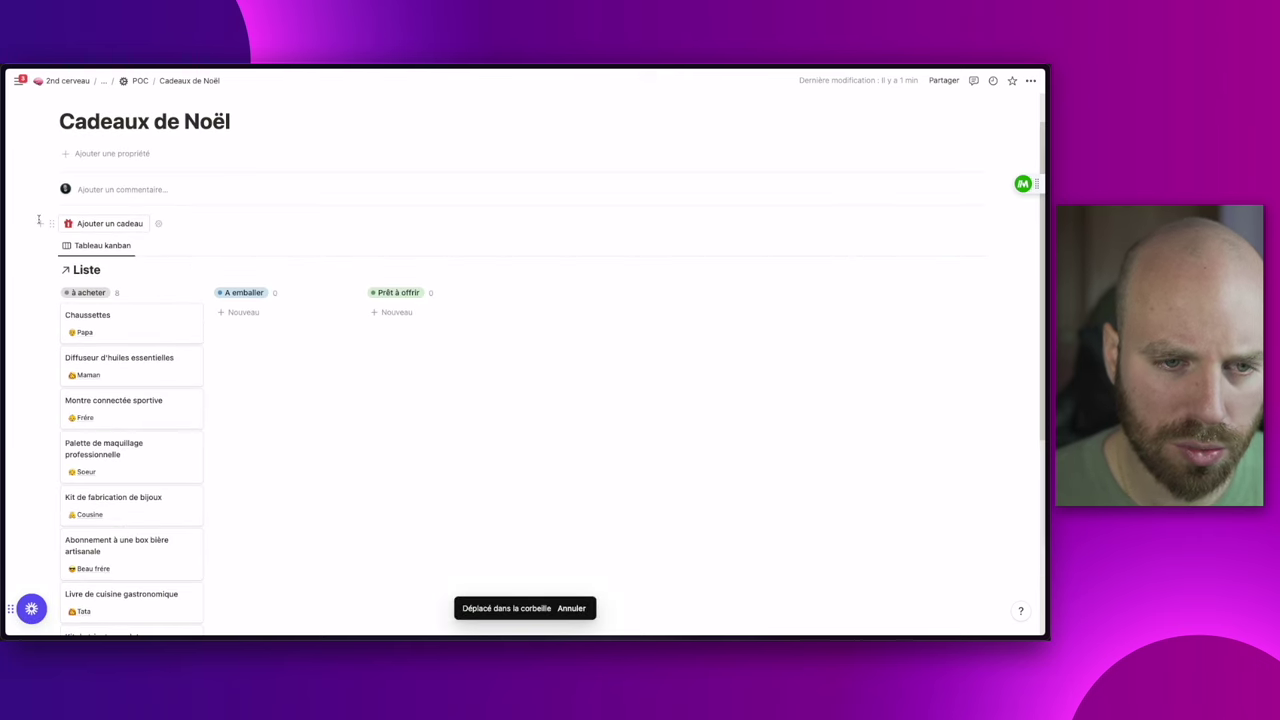
Add a divider and blank line below the Ajouter un cadeau button, and hide the Kanban view's Liste title
{"action": "left_click", "coordinate": [41, 223]}
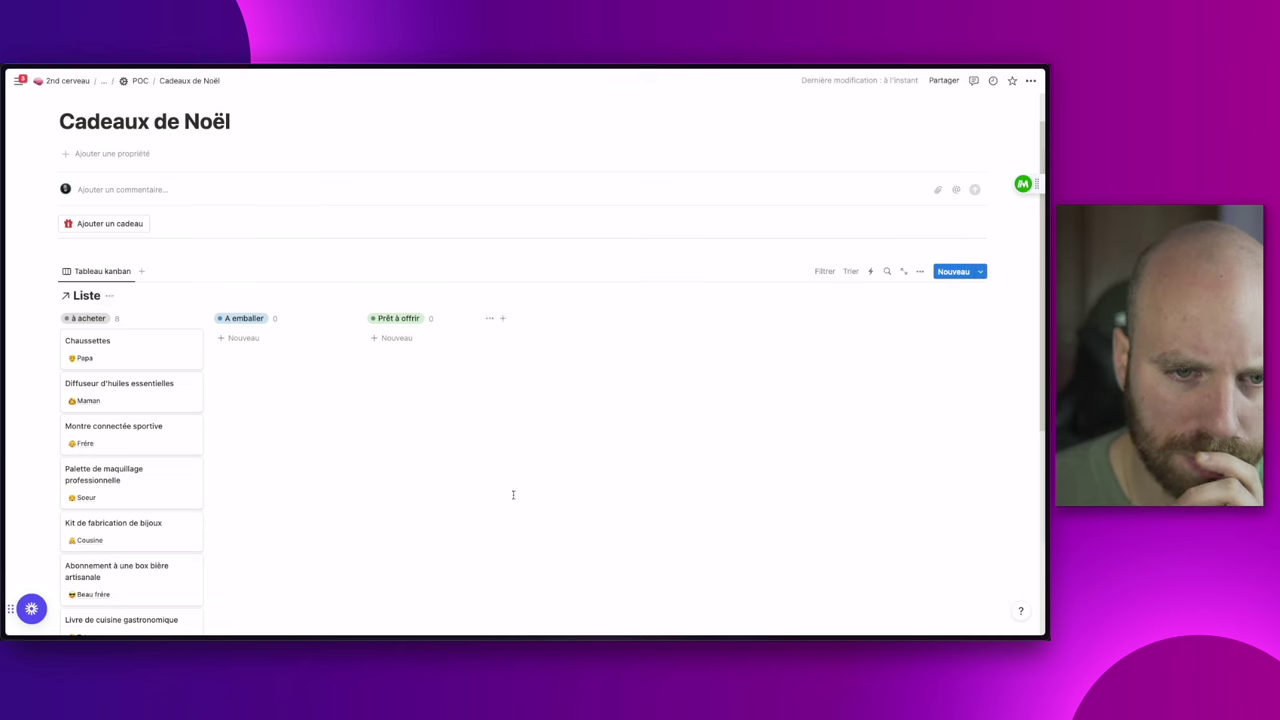
{"action": "left_click", "coordinate": [111, 296]}
{"action": "left_click", "coordinate": [92, 353]}
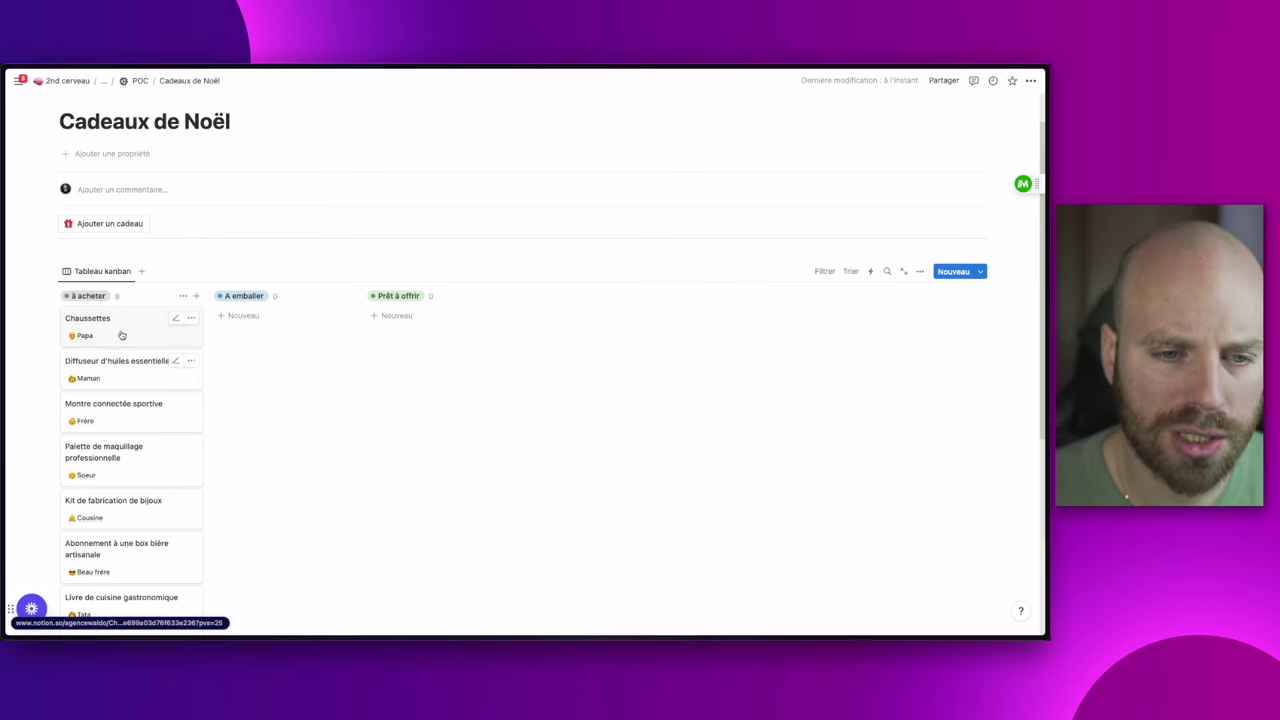
{"action": "left_click_drag", "start_coordinate": [167, 337], "coordinate": [132, 331]}
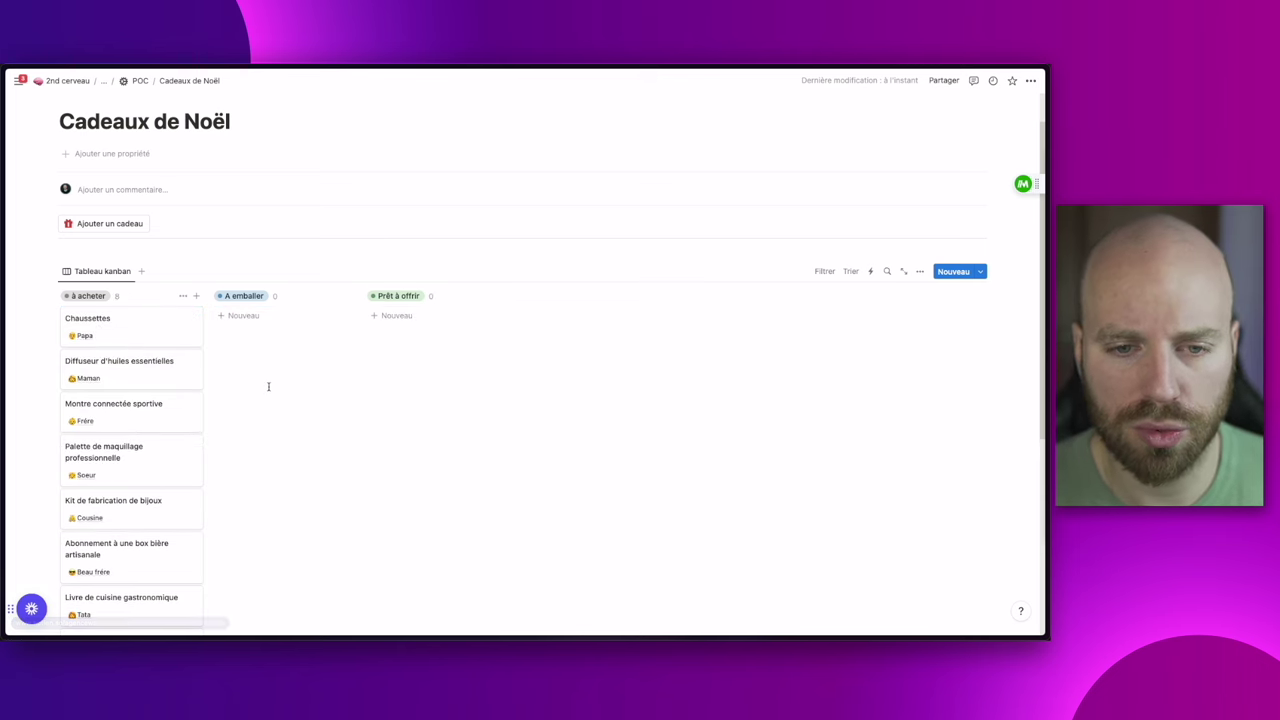
{"action": "scroll", "coordinate": [262, 400], "scroll_direction": "down", "scroll_amount": 2}
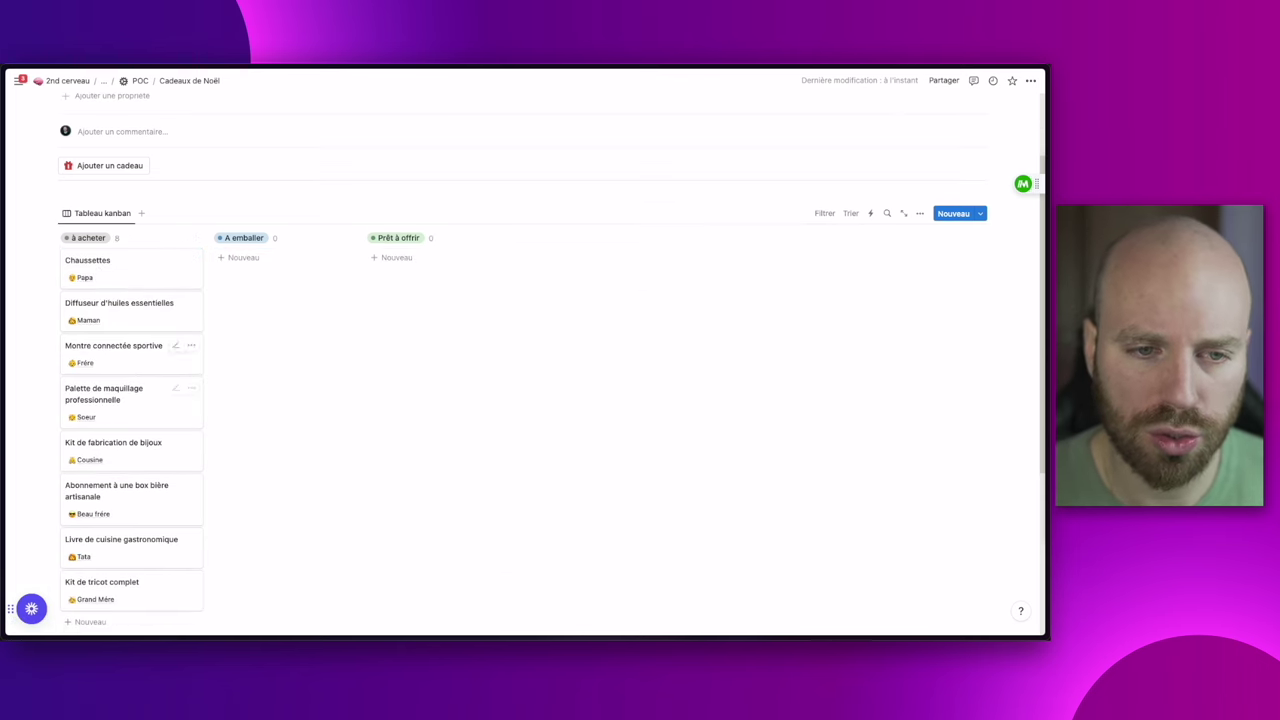
{"action": "scroll", "coordinate": [192, 222], "scroll_direction": "up", "scroll_amount": 2}
{"action": "scroll", "coordinate": [249, 369], "scroll_direction": "down", "scroll_amount": 4}
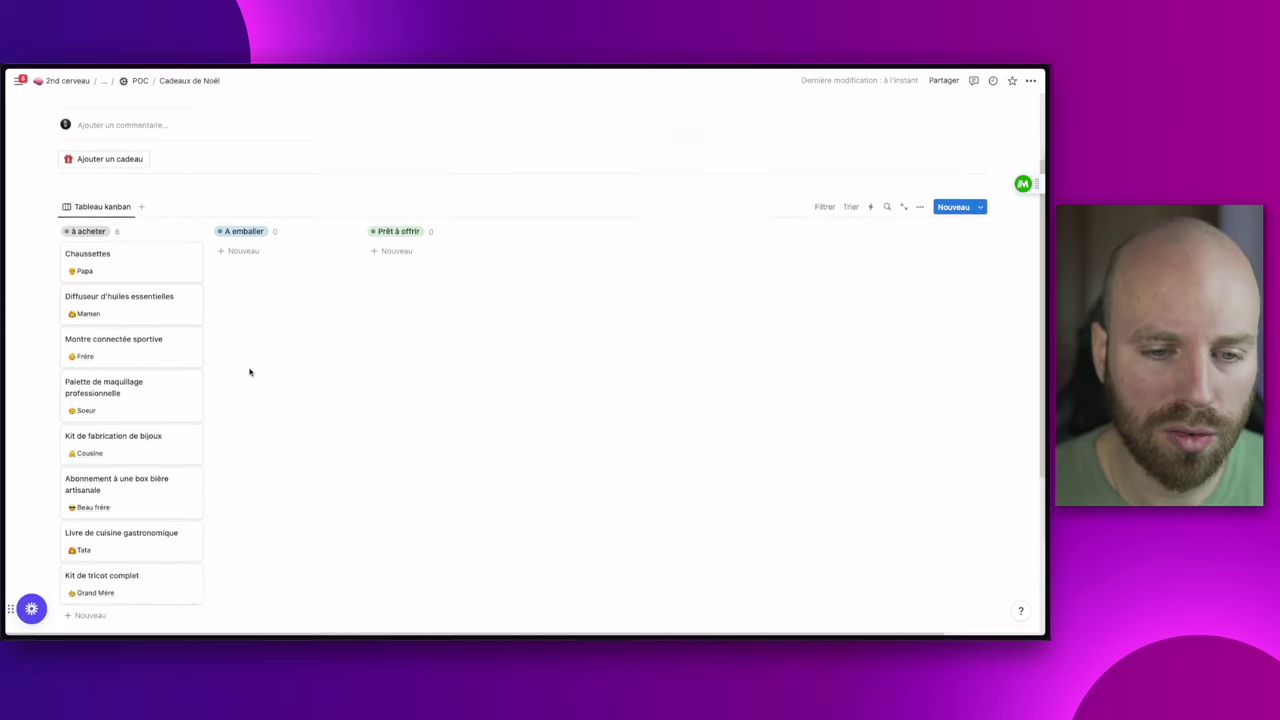
{"action": "scroll", "coordinate": [320, 353], "scroll_direction": "up", "scroll_amount": 3}
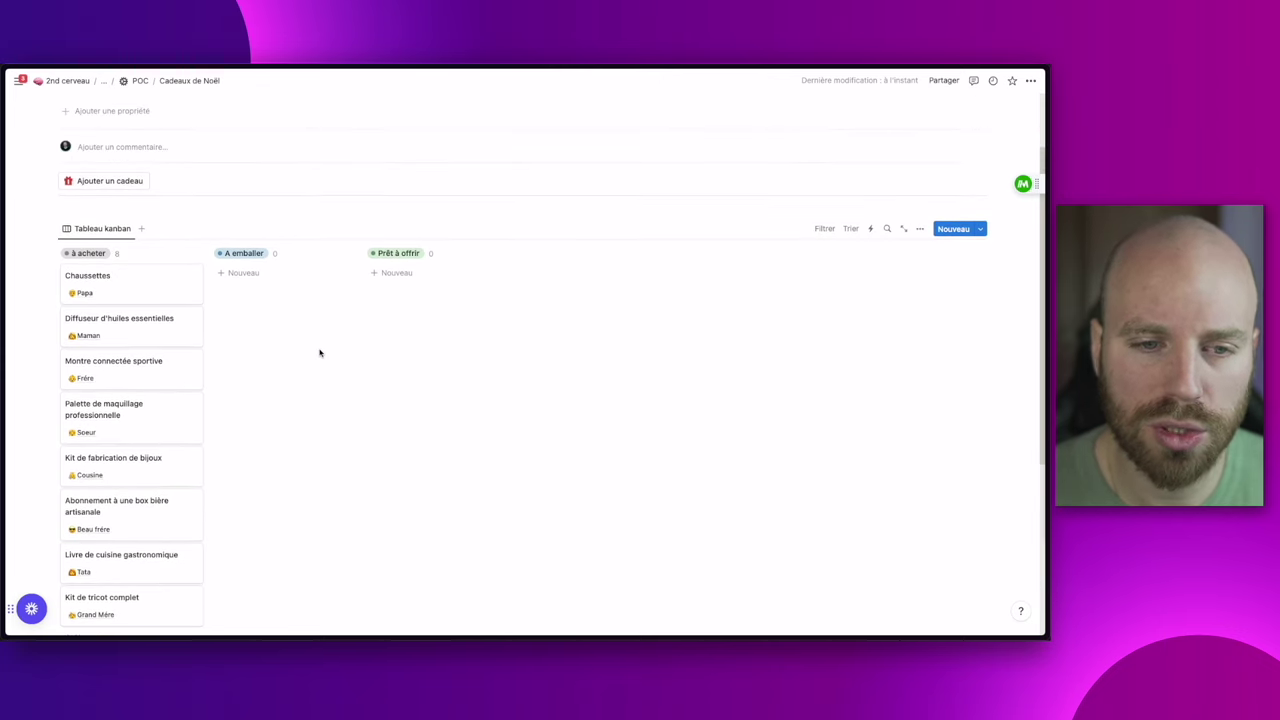
Create a subpage titled "Ma liste de course" on the Cadeaux de Noël page
{"action": "scroll", "coordinate": [300, 306], "scroll_direction": "down", "scroll_amount": 9}
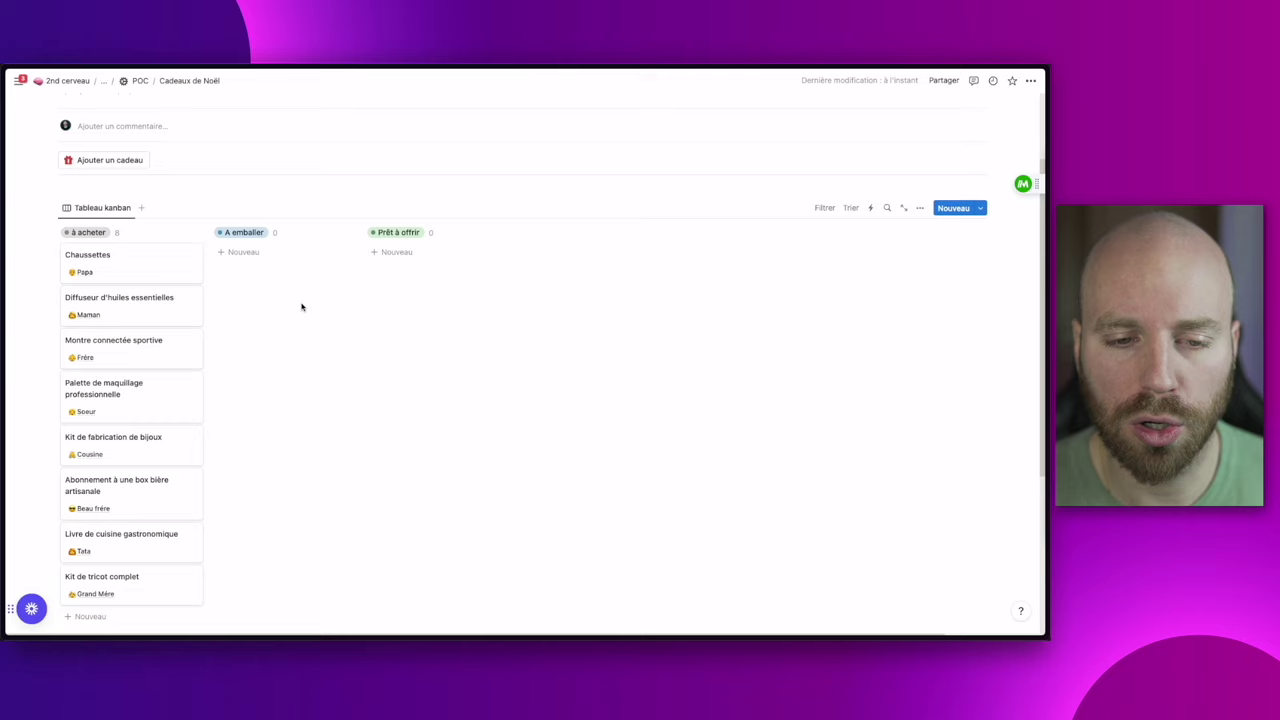
{"action": "left_click", "coordinate": [65, 471]}
{"action": "key", "text": "ctrl+n"}
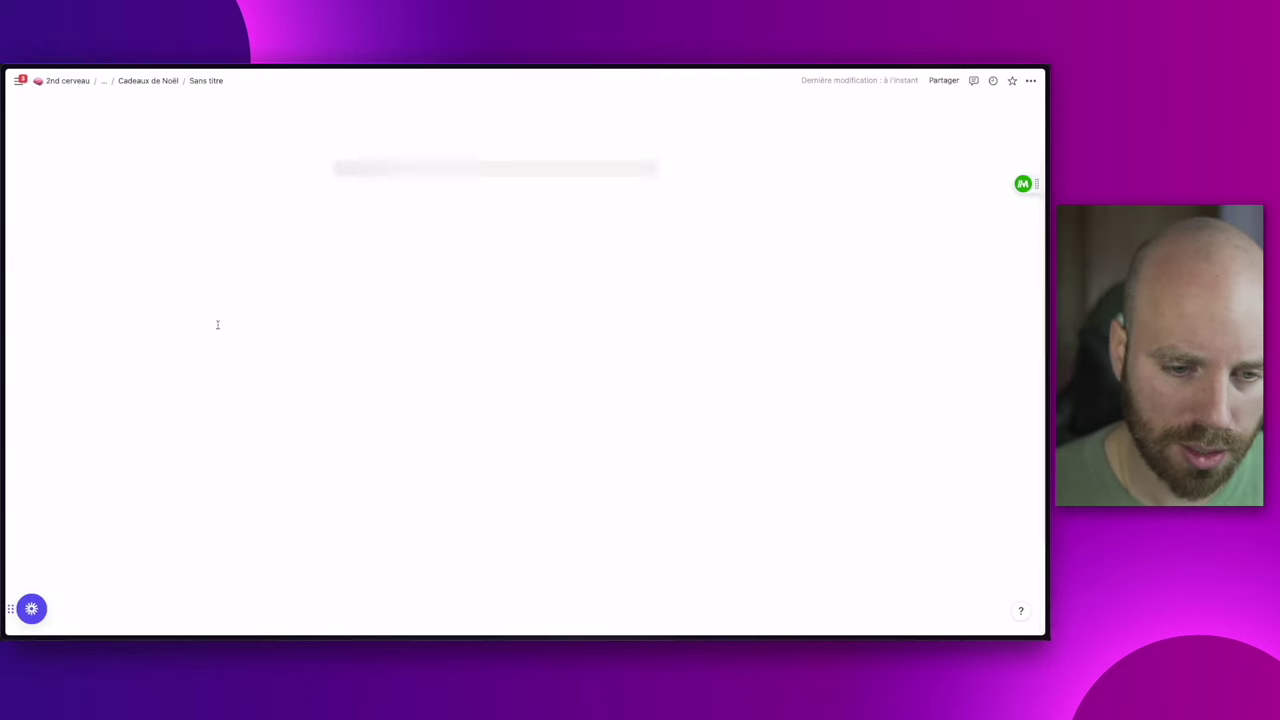
{"action": "type", "text": "Ma liste de "}
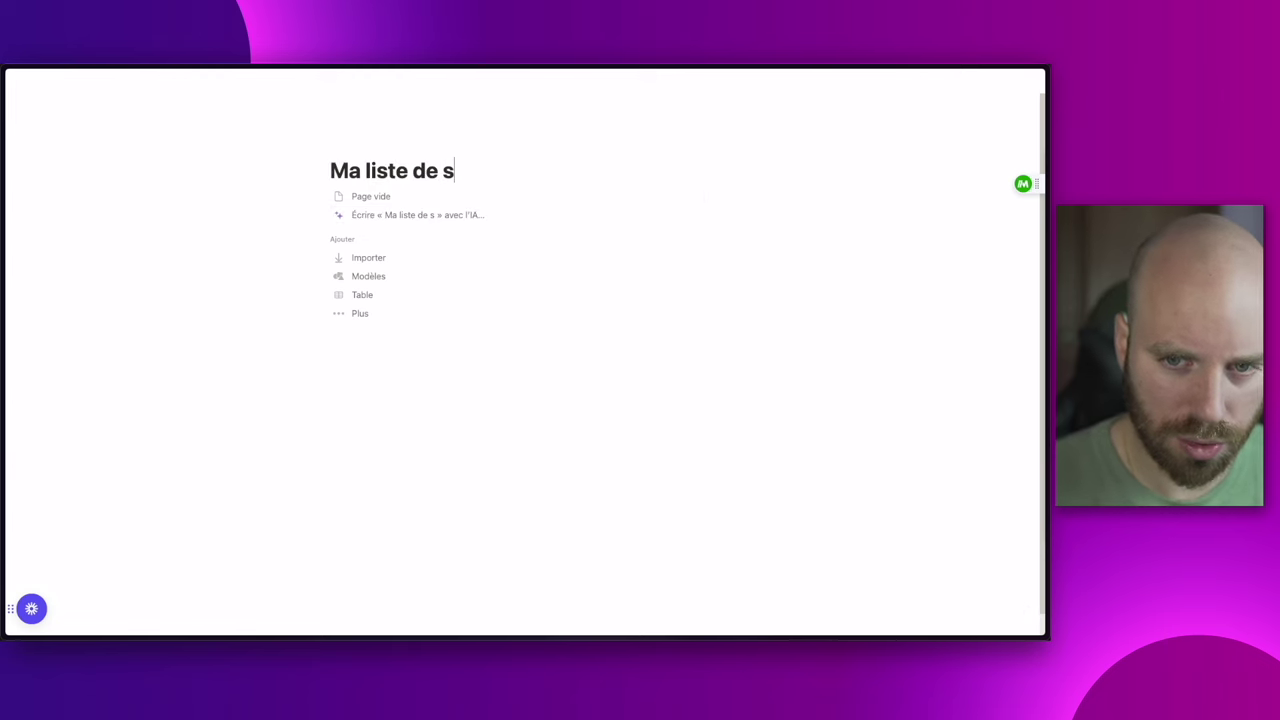
{"action": "type", "text": "course"}
{"action": "key", "text": "Return"}
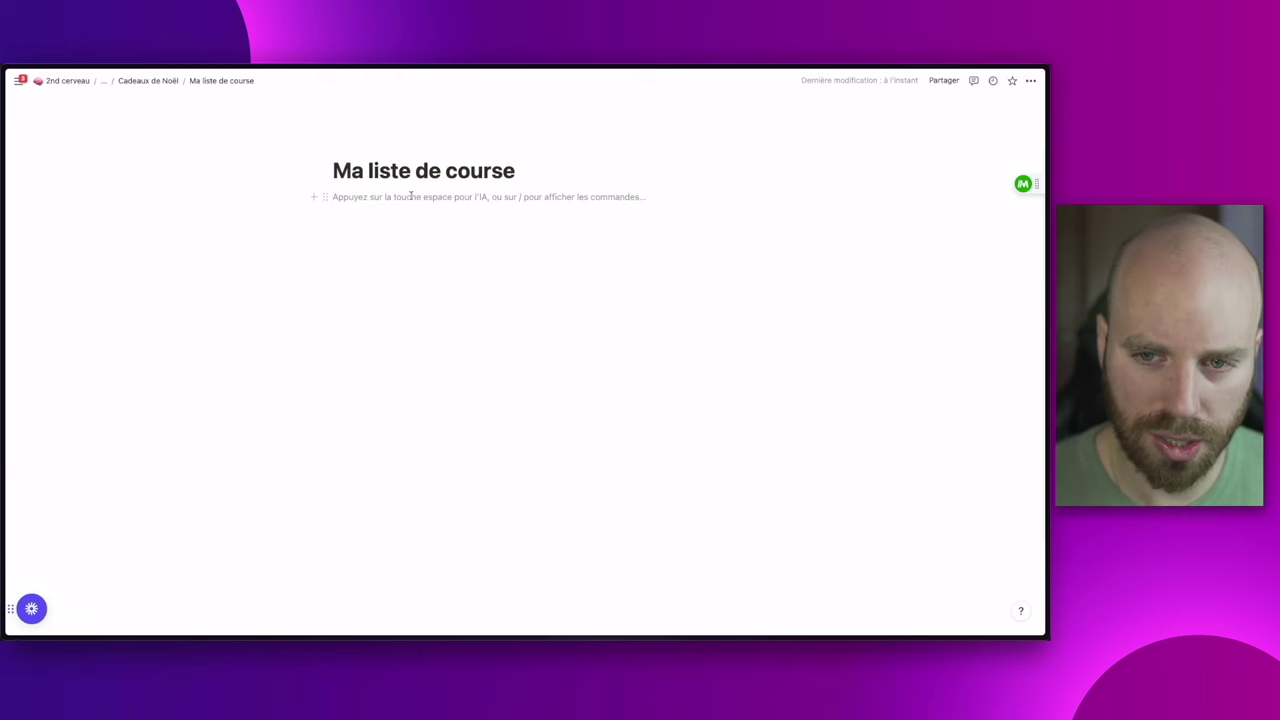
Insert a database view linked to Liste on the new page, copying its existing Table view
{"action": "type", "text": "/vue"}
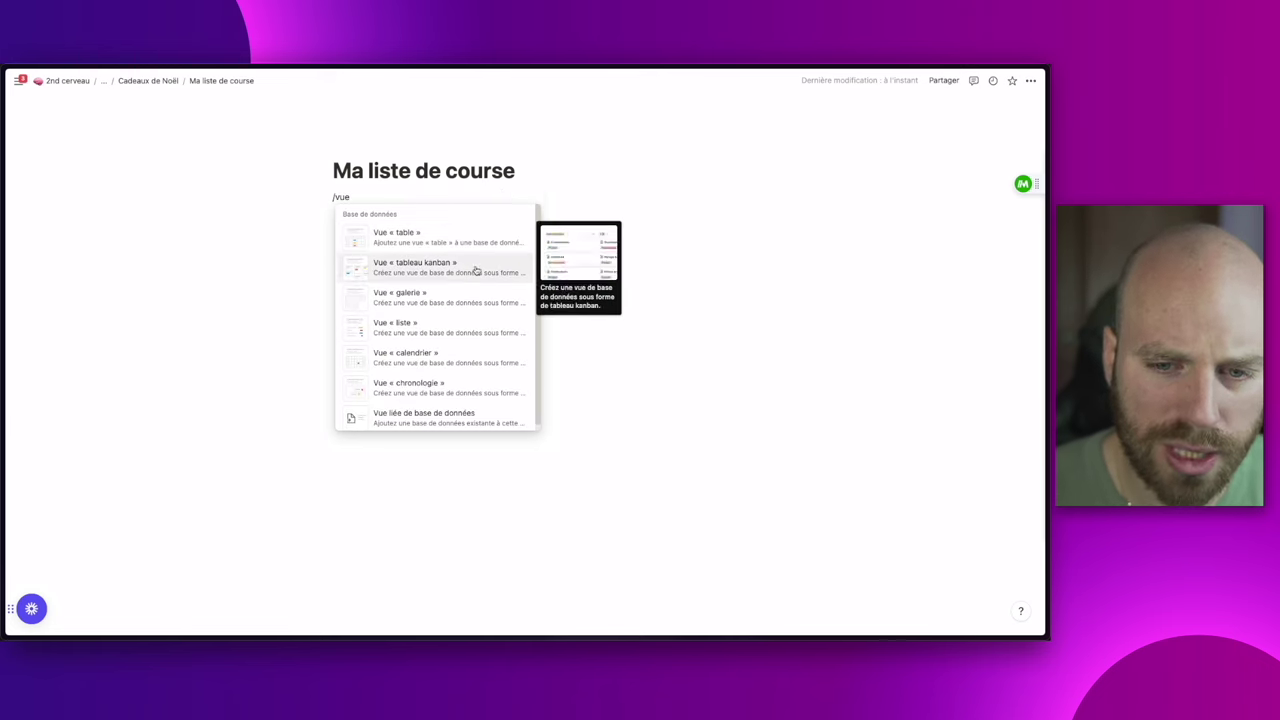
{"action": "left_click", "coordinate": [437, 332]}
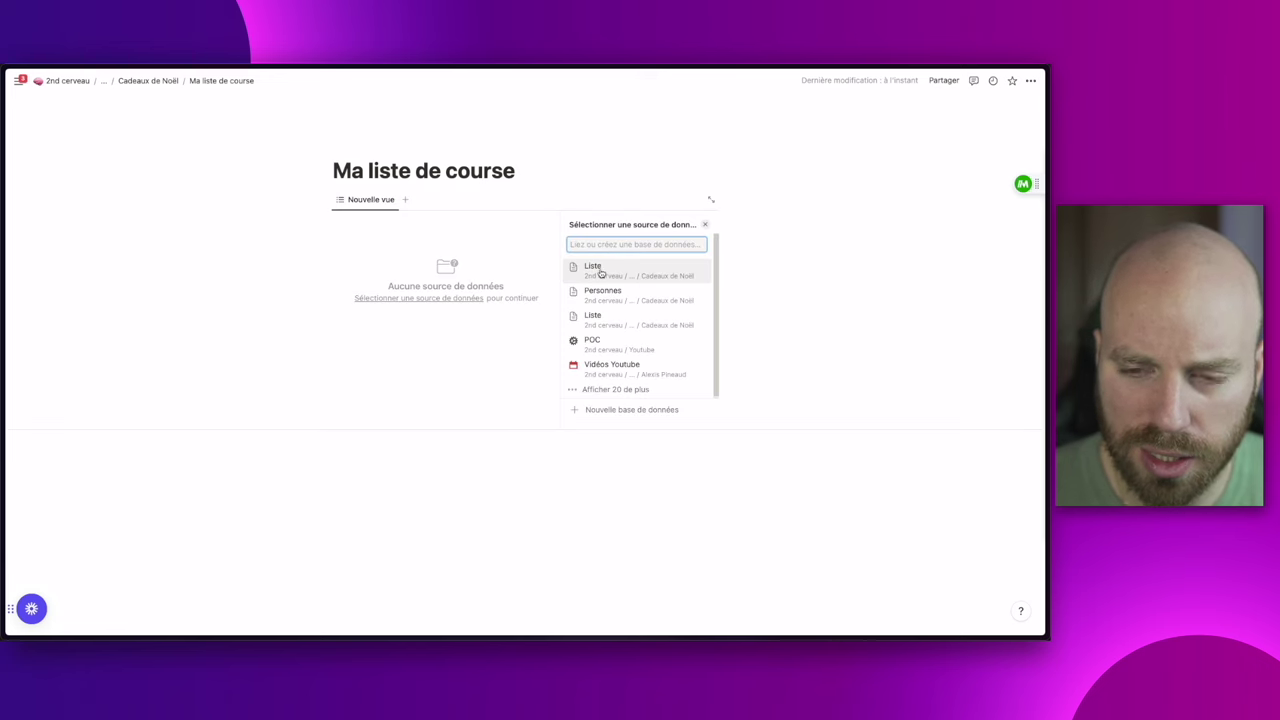
{"action": "left_click", "coordinate": [596, 266]}
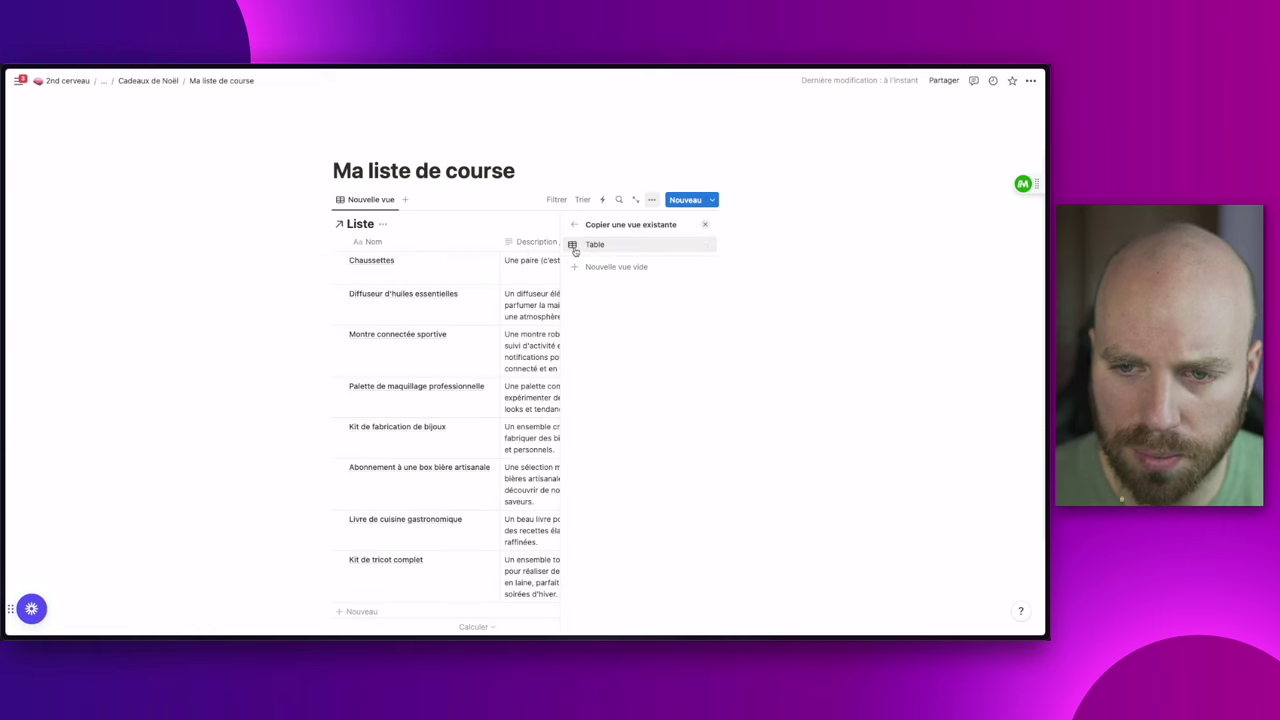
{"action": "left_click", "coordinate": [582, 244]}
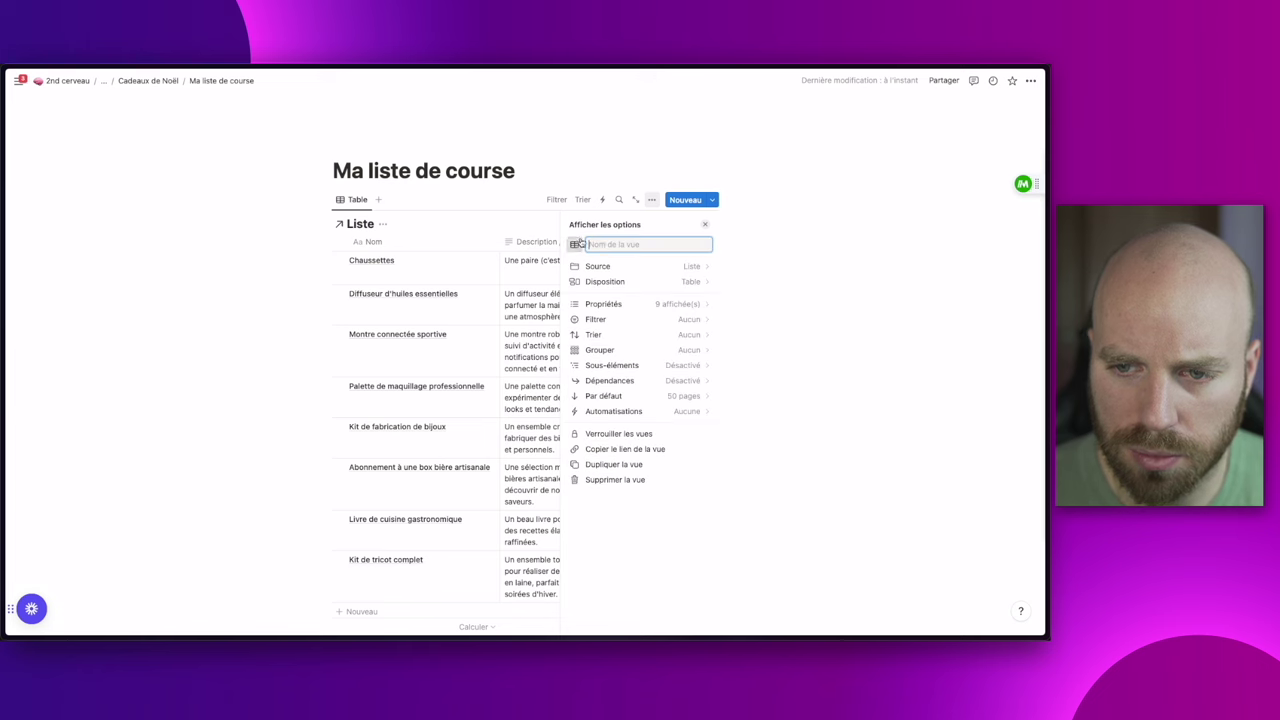
Change the linked view's layout from Table to Liste and close the view options
{"action": "left_click", "coordinate": [604, 281]}
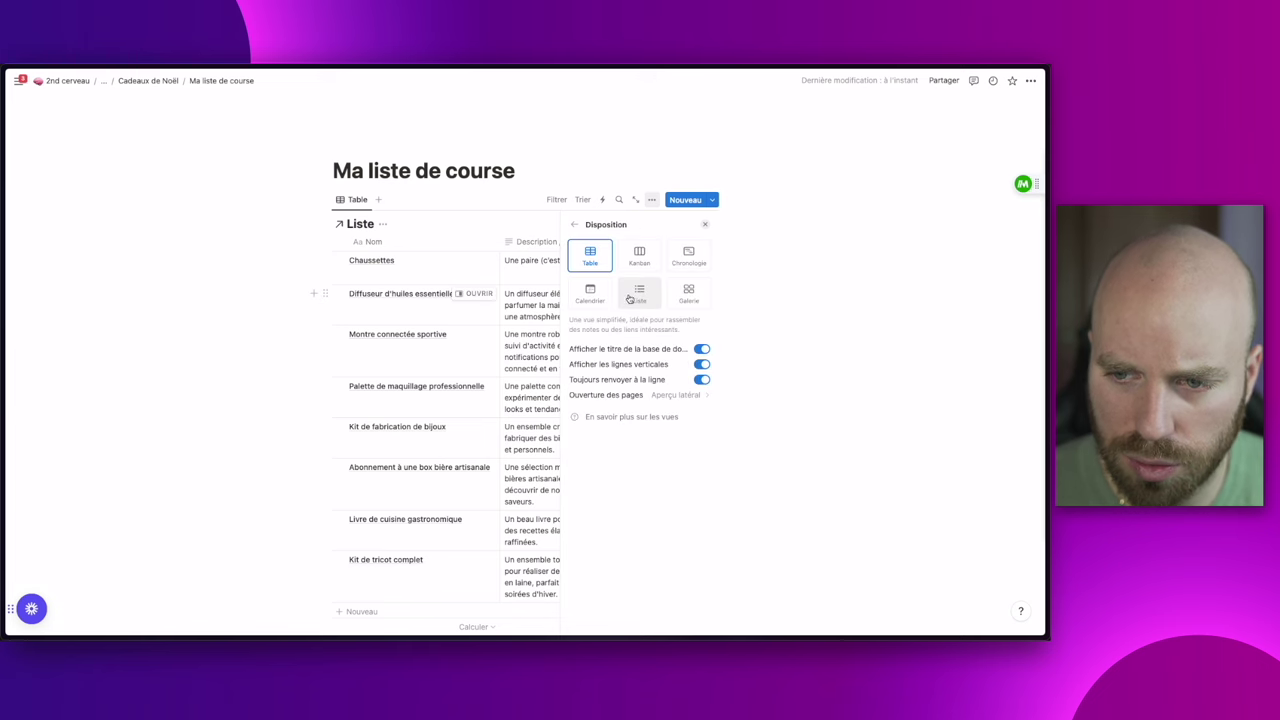
{"action": "left_click", "coordinate": [640, 294]}
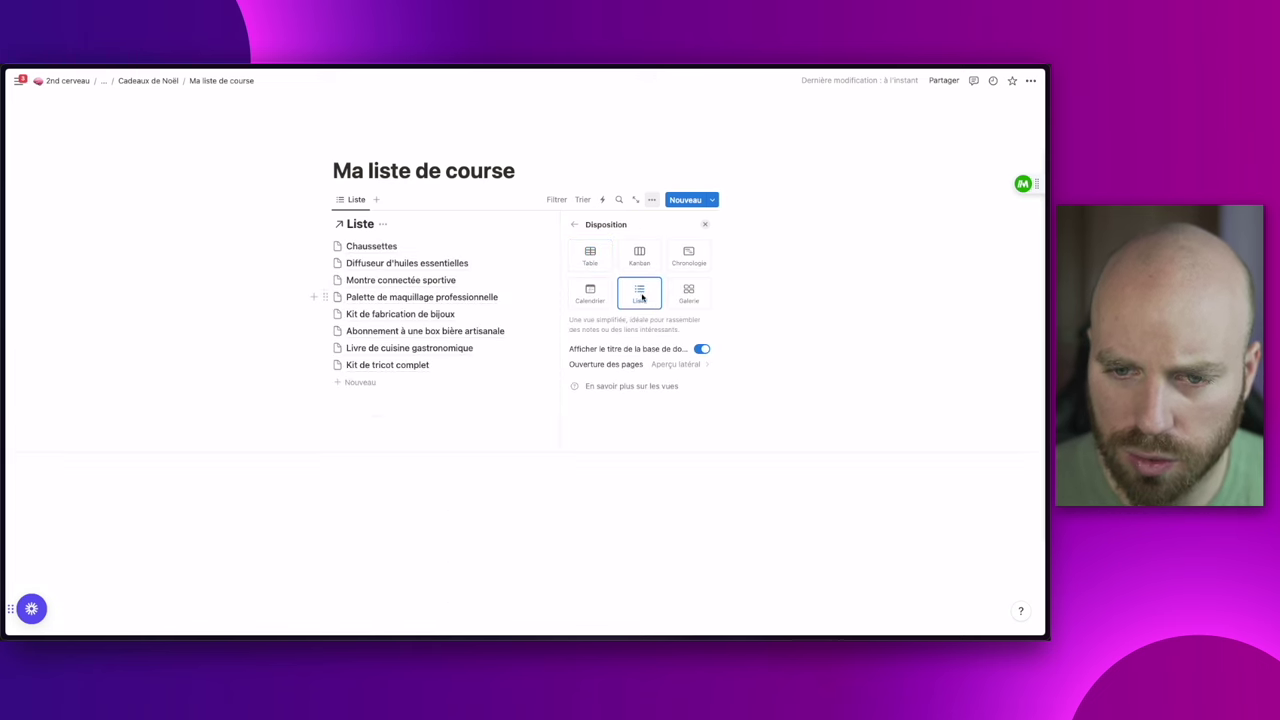
{"action": "left_click", "coordinate": [571, 228]}
{"action": "left_click", "coordinate": [528, 471]}
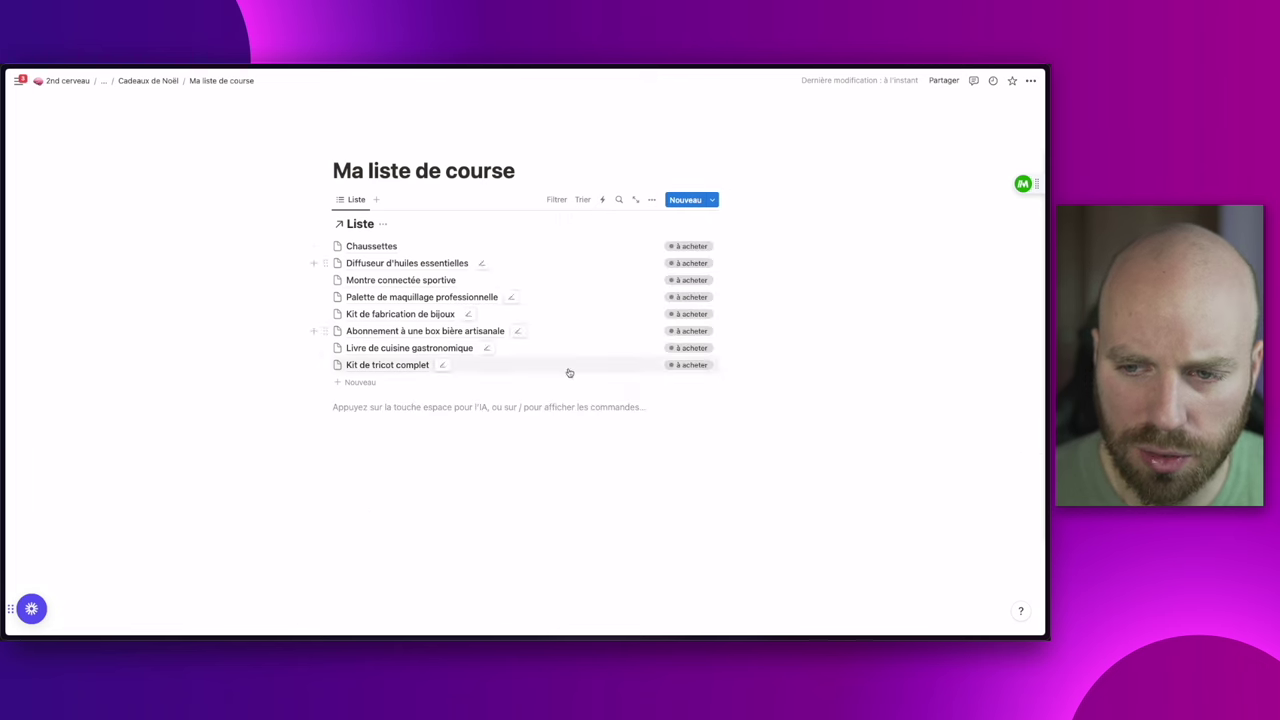
Set Chaussettes to A emballer, filter the view by État to à acheter gifts, and save the filter for everyone
{"action": "left_click", "coordinate": [688, 246]}
{"action": "left_click", "coordinate": [680, 324]}
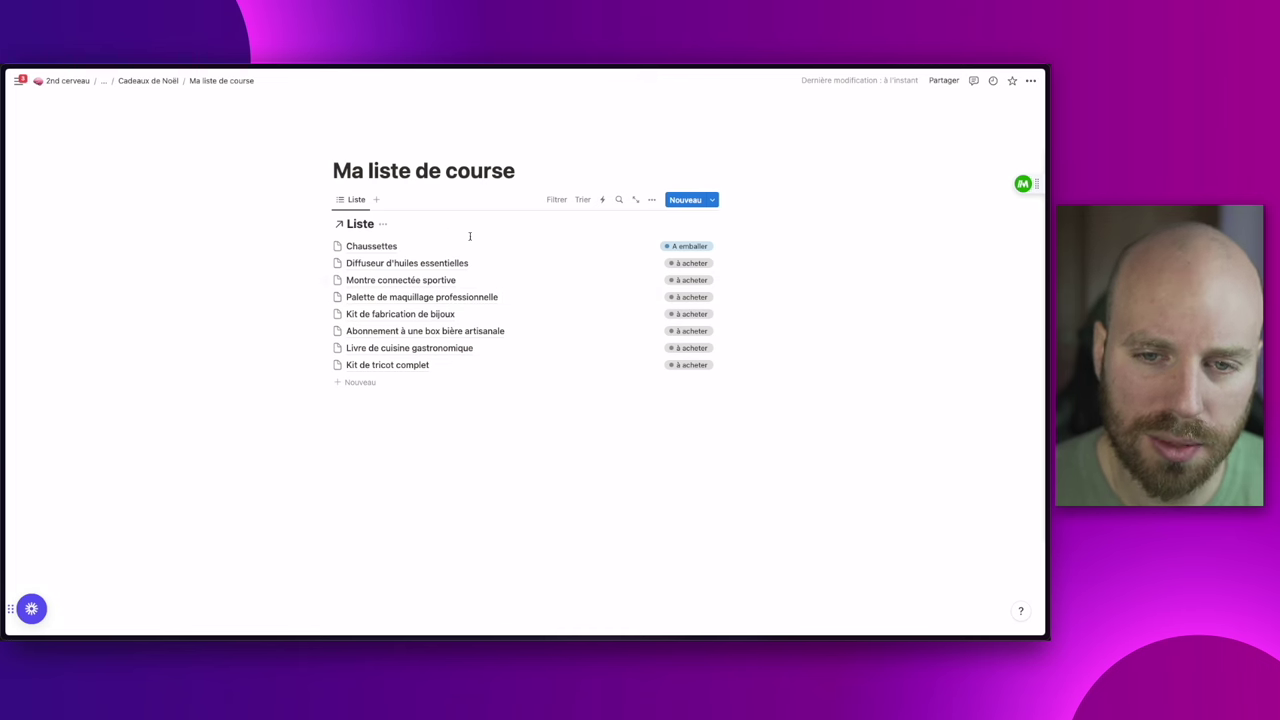
{"action": "left_click", "coordinate": [558, 200]}
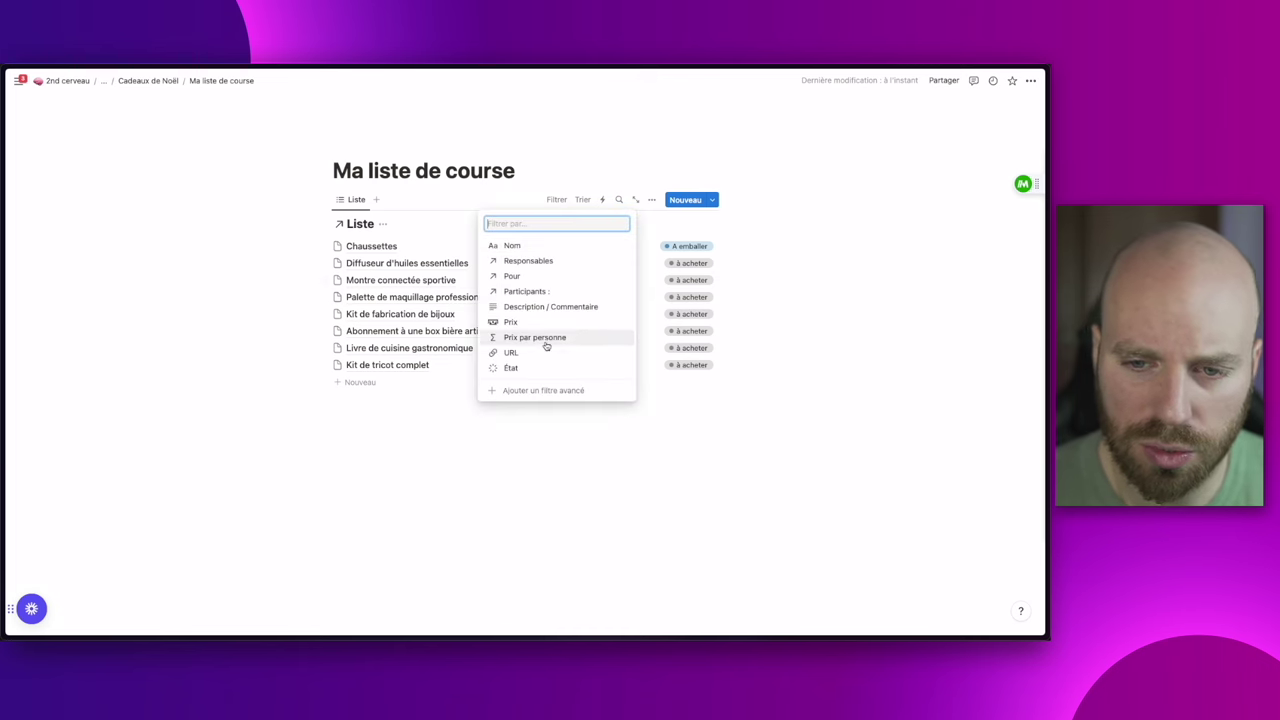
{"action": "left_click", "coordinate": [510, 367]}
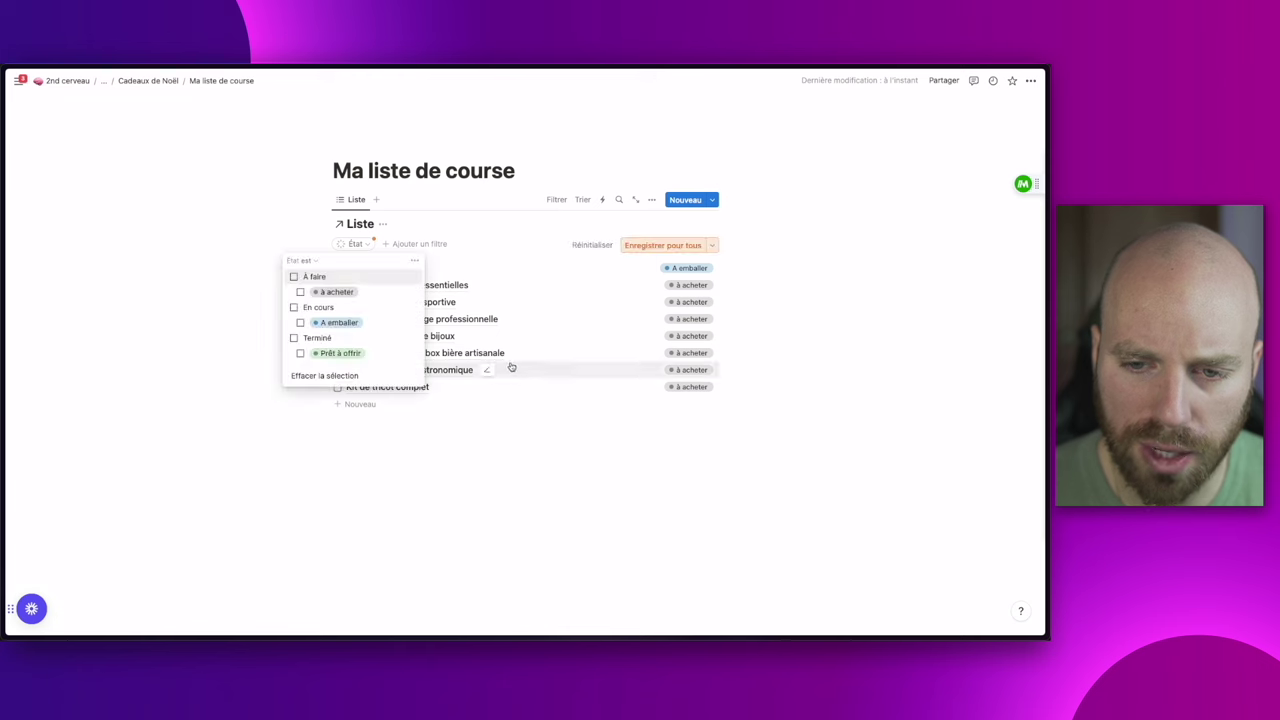
{"action": "left_click", "coordinate": [300, 292]}
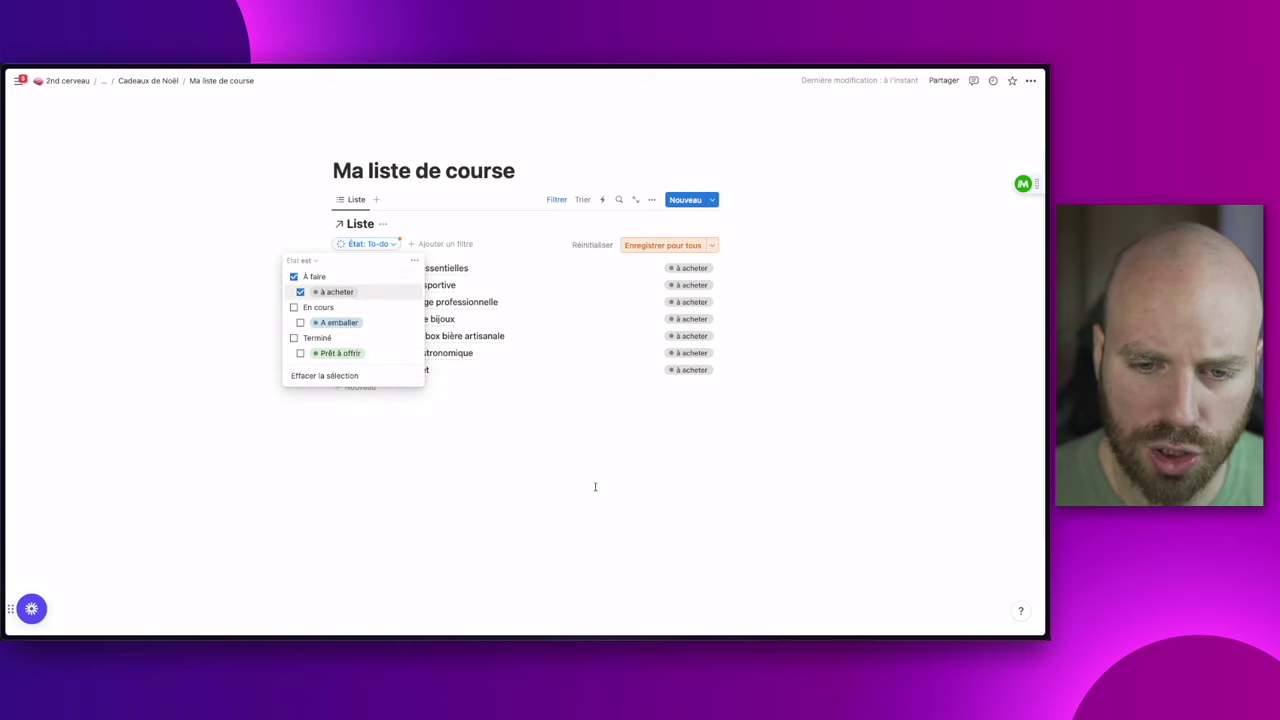
{"action": "left_click", "coordinate": [663, 245]}
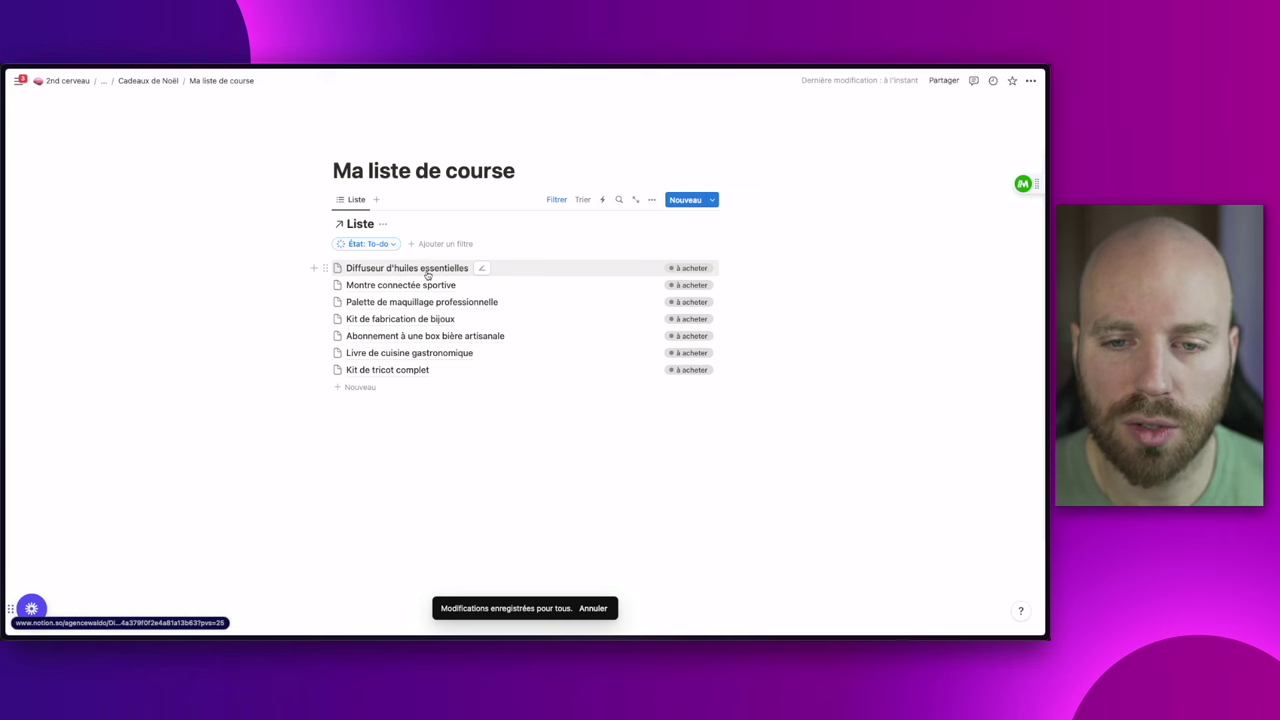
Test the État filter by setting Diffuseur d'huiles essentielles to A emballer
{"action": "left_click", "coordinate": [685, 268]}
{"action": "left_click", "coordinate": [688, 383]}
{"action": "left_click", "coordinate": [531, 400]}
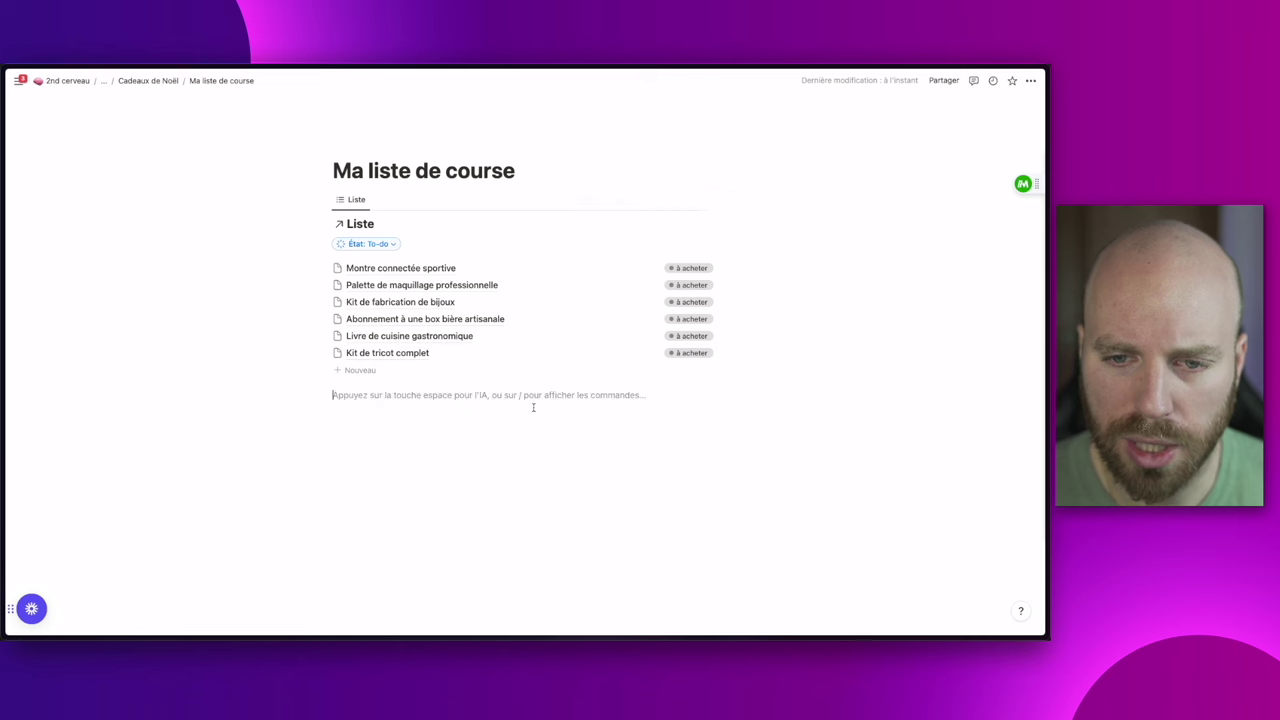
Hide the Liste database title above the list view
{"action": "left_click", "coordinate": [382, 224]}
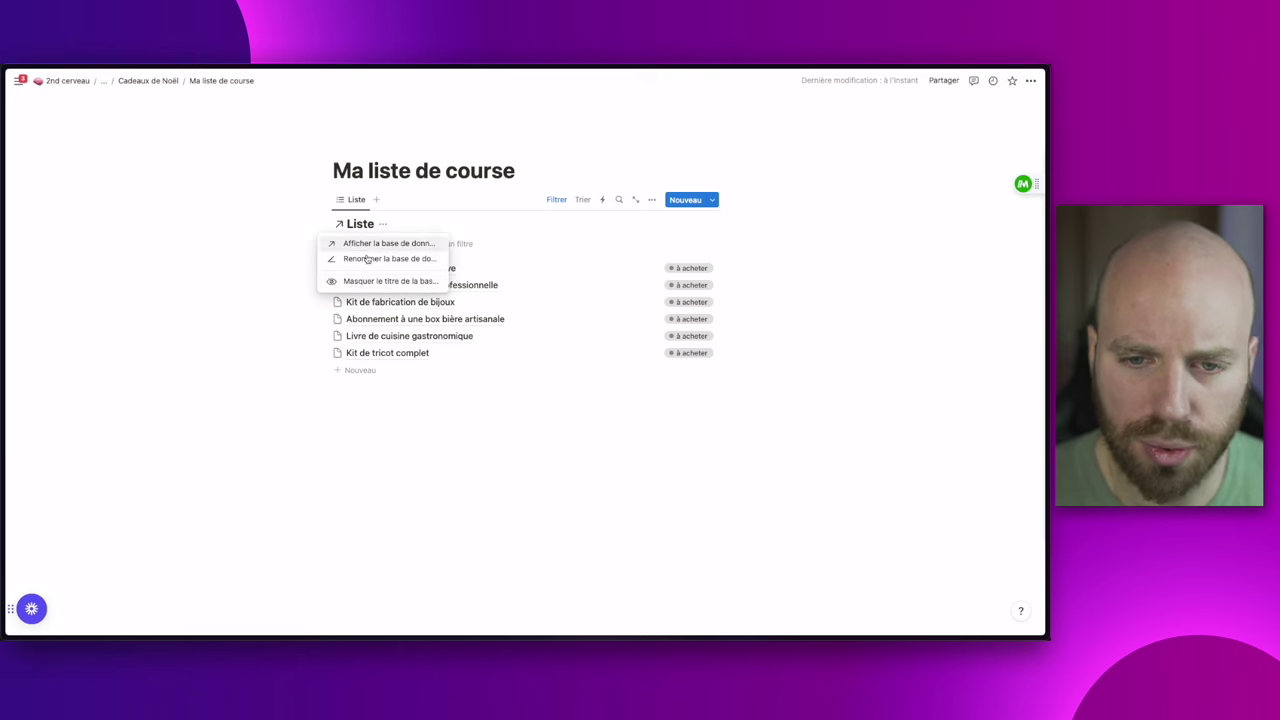
{"action": "left_click", "coordinate": [356, 284]}
{"action": "left_click", "coordinate": [606, 449]}
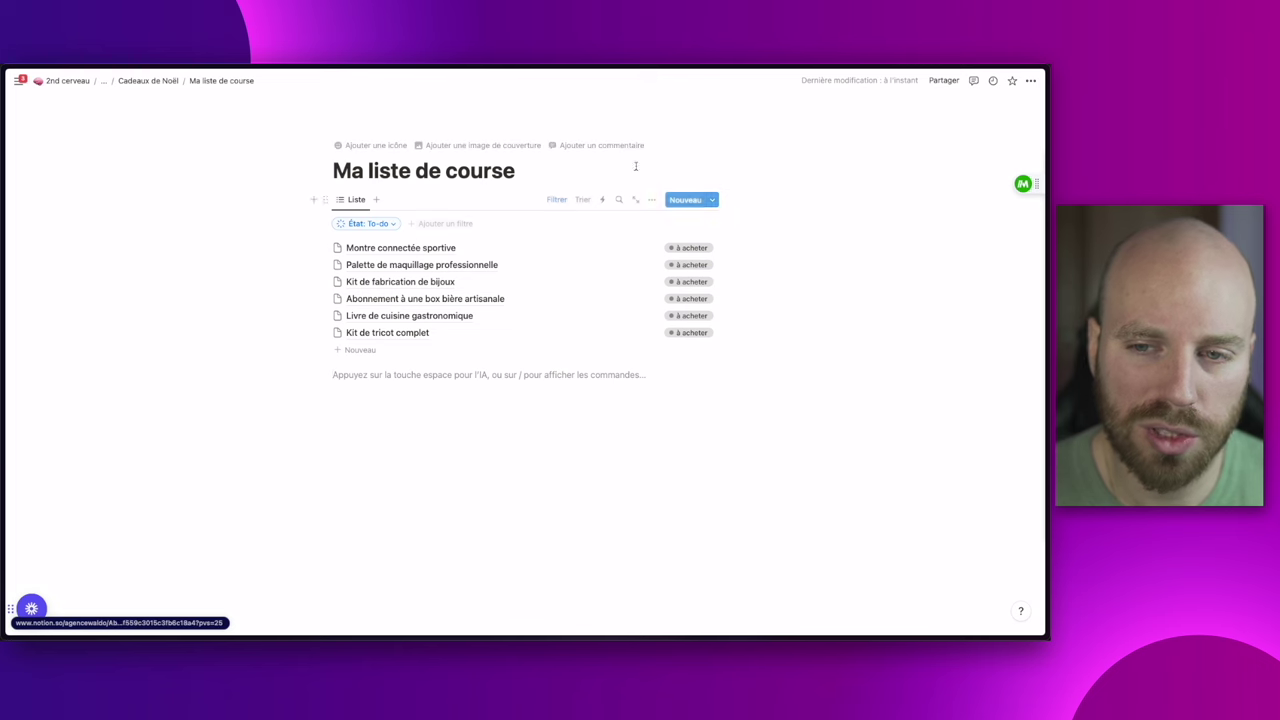
Show the Responsables property in the list view
{"action": "left_click", "coordinate": [648, 201]}
{"action": "left_click", "coordinate": [649, 288]}
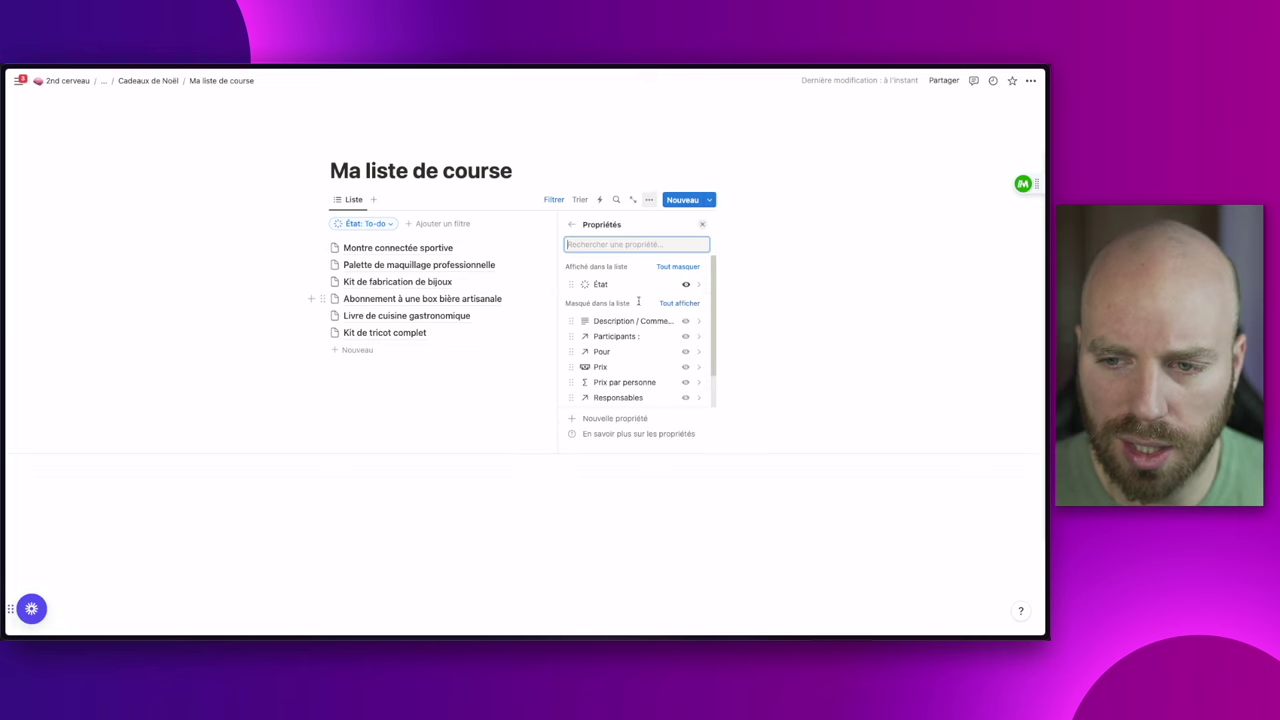
{"action": "scroll", "coordinate": [655, 370], "scroll_direction": "down", "scroll_amount": 1}
{"action": "left_click", "coordinate": [686, 371]}
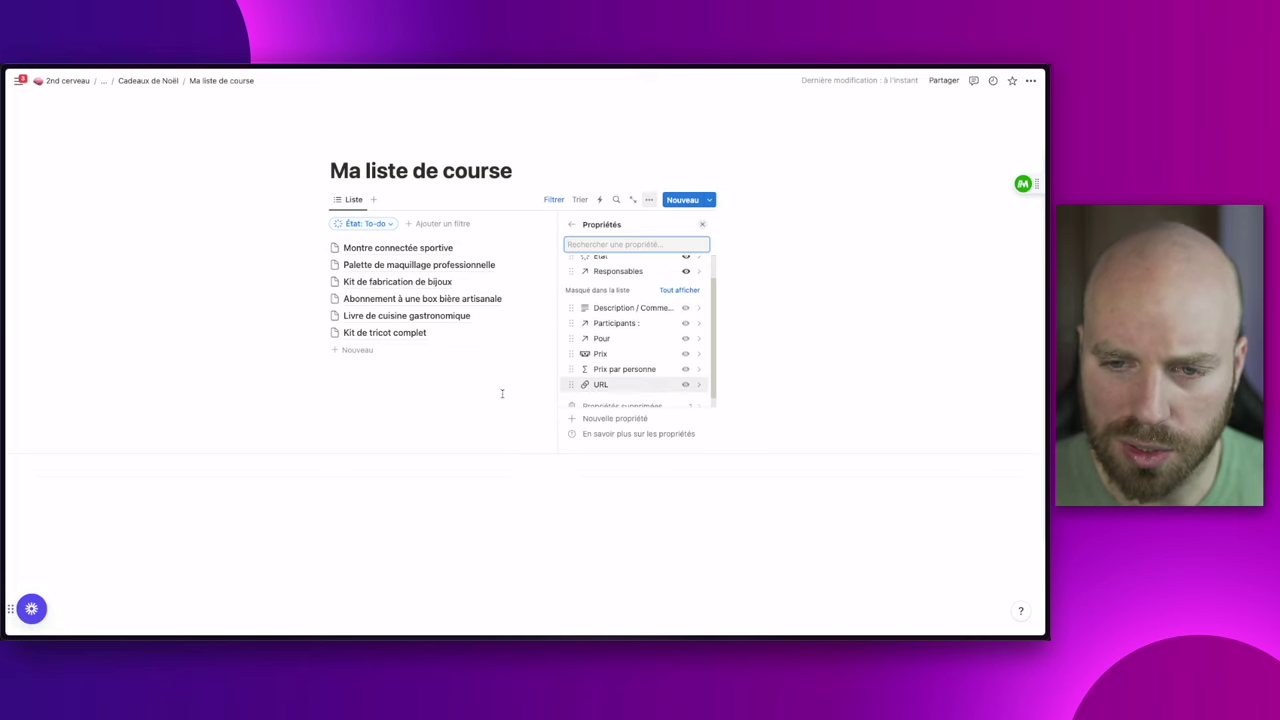
{"action": "left_click", "coordinate": [456, 392]}
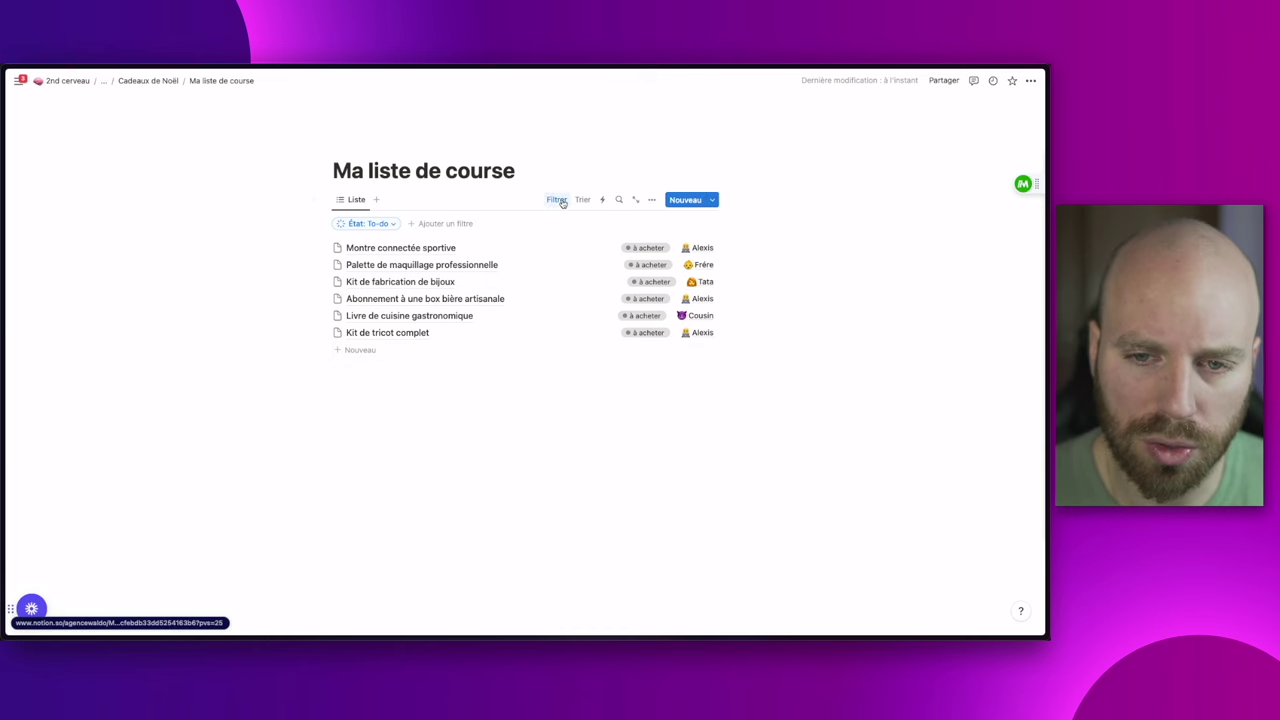
Filter Responsables to the page owner's own entry, save it for everyone, and test with Montre connectée sportive set to A emballer
{"action": "left_click", "coordinate": [423, 224]}
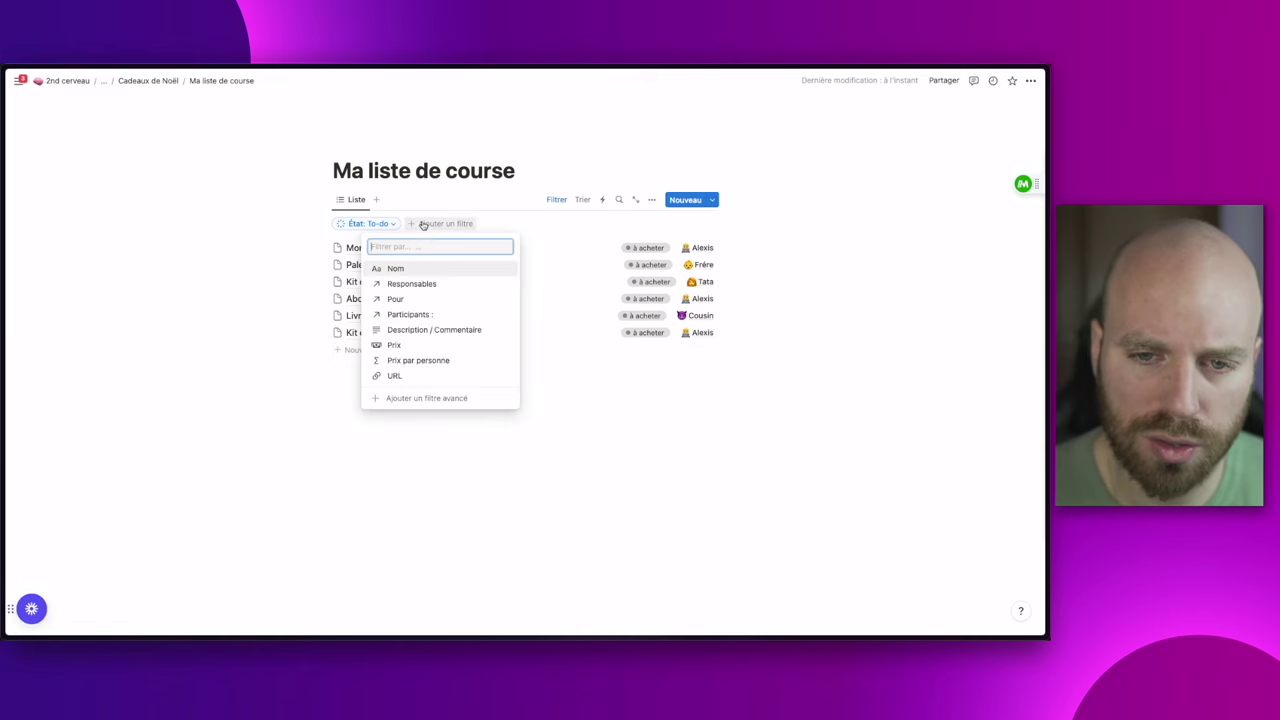
{"action": "left_click", "coordinate": [431, 285]}
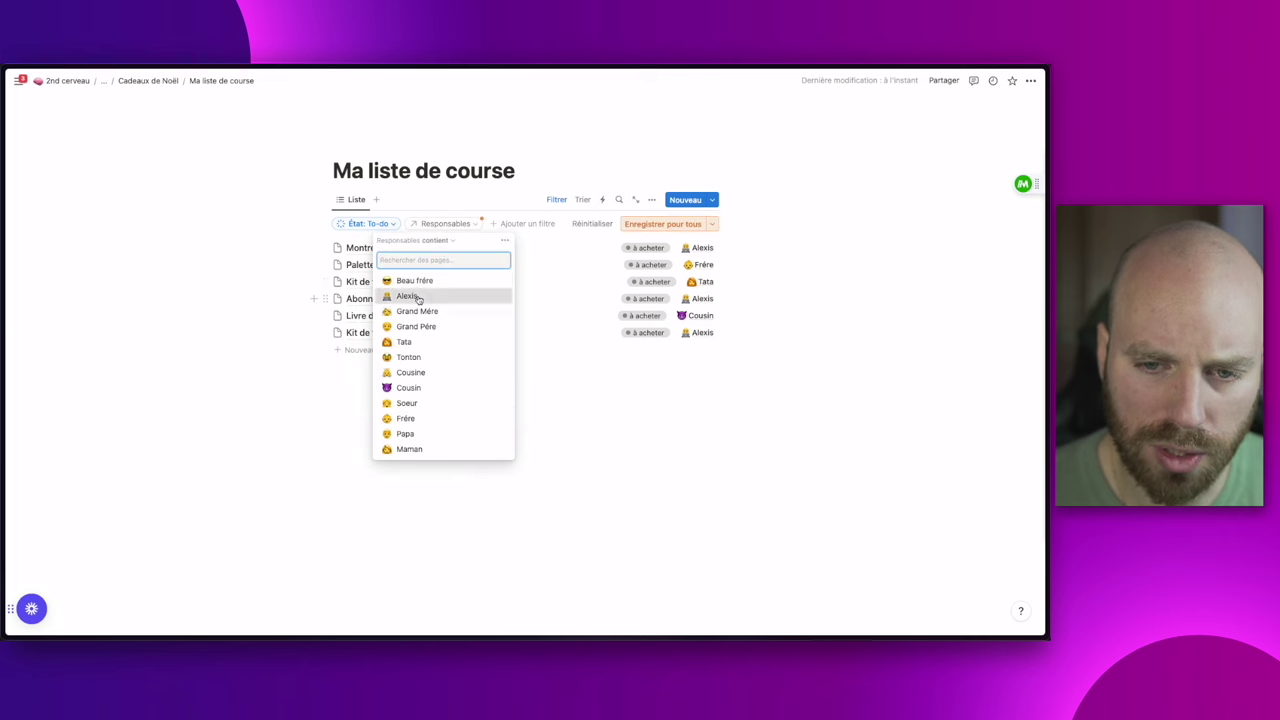
{"action": "left_click", "coordinate": [407, 296]}
{"action": "left_click", "coordinate": [658, 224]}
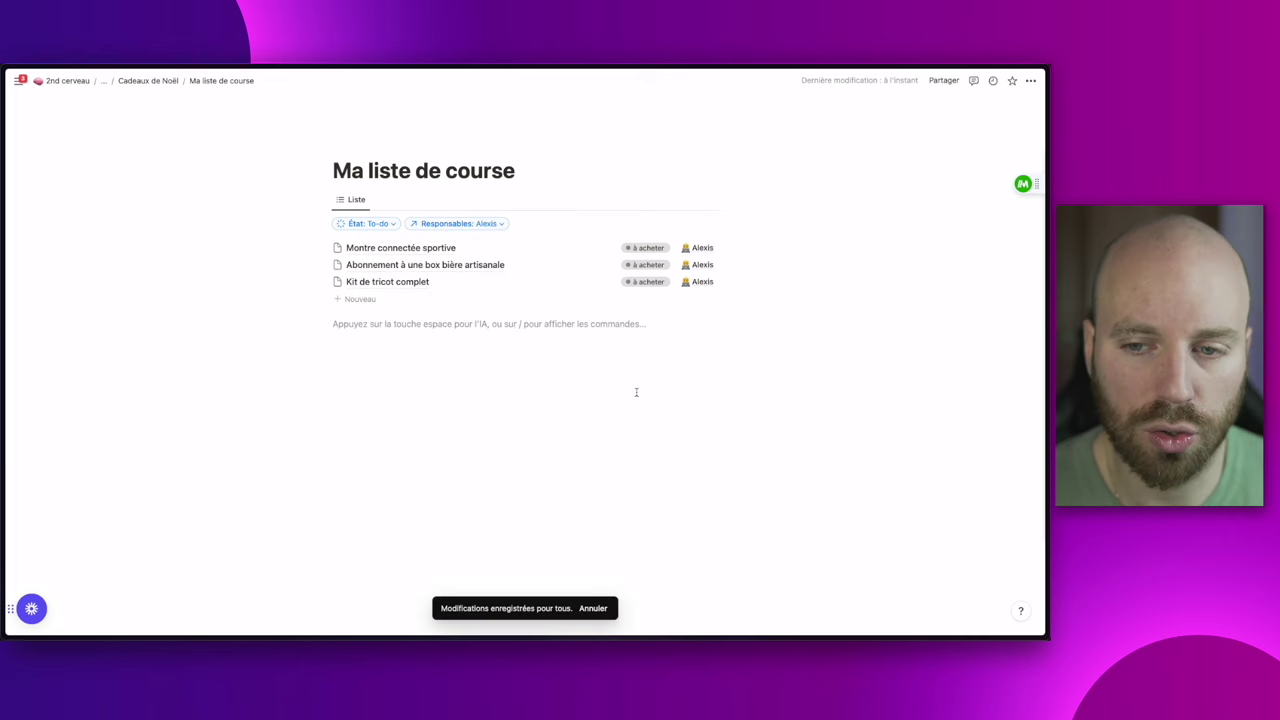
{"action": "left_click", "coordinate": [645, 248]}
{"action": "left_click", "coordinate": [654, 326]}
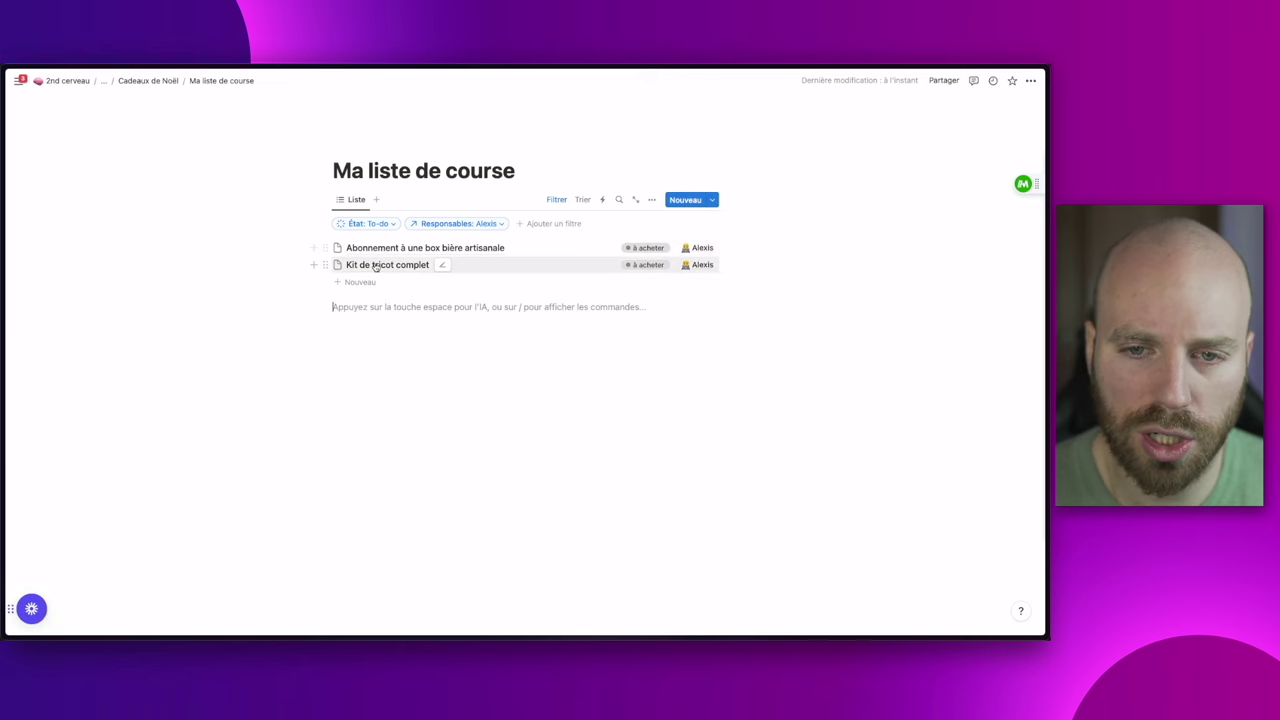
Return to Cadeaux de Noël and move the Montre connectée sportive, Diffuseur d'huiles essentielles and Chaussettes cards back to à acheter
{"action": "left_click", "coordinate": [176, 81]}
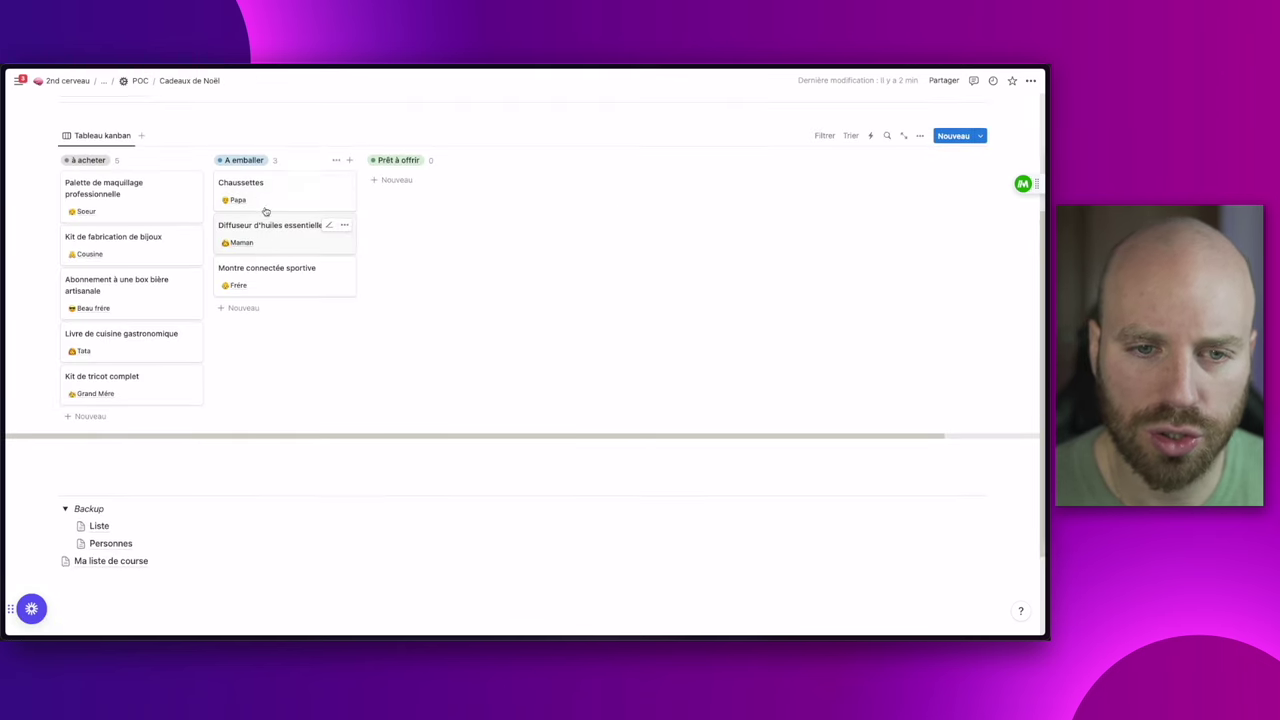
{"action": "left_click_drag", "start_coordinate": [272, 270], "coordinate": [126, 264]}
{"action": "left_click_drag", "start_coordinate": [251, 223], "coordinate": [130, 238]}
{"action": "left_click_drag", "start_coordinate": [273, 191], "coordinate": [128, 185]}
{"action": "scroll", "coordinate": [128, 185], "scroll_direction": "down", "scroll_amount": 3}
{"action": "left_click", "coordinate": [64, 383]}
{"action": "scroll", "coordinate": [230, 391], "scroll_direction": "up", "scroll_amount": 5}
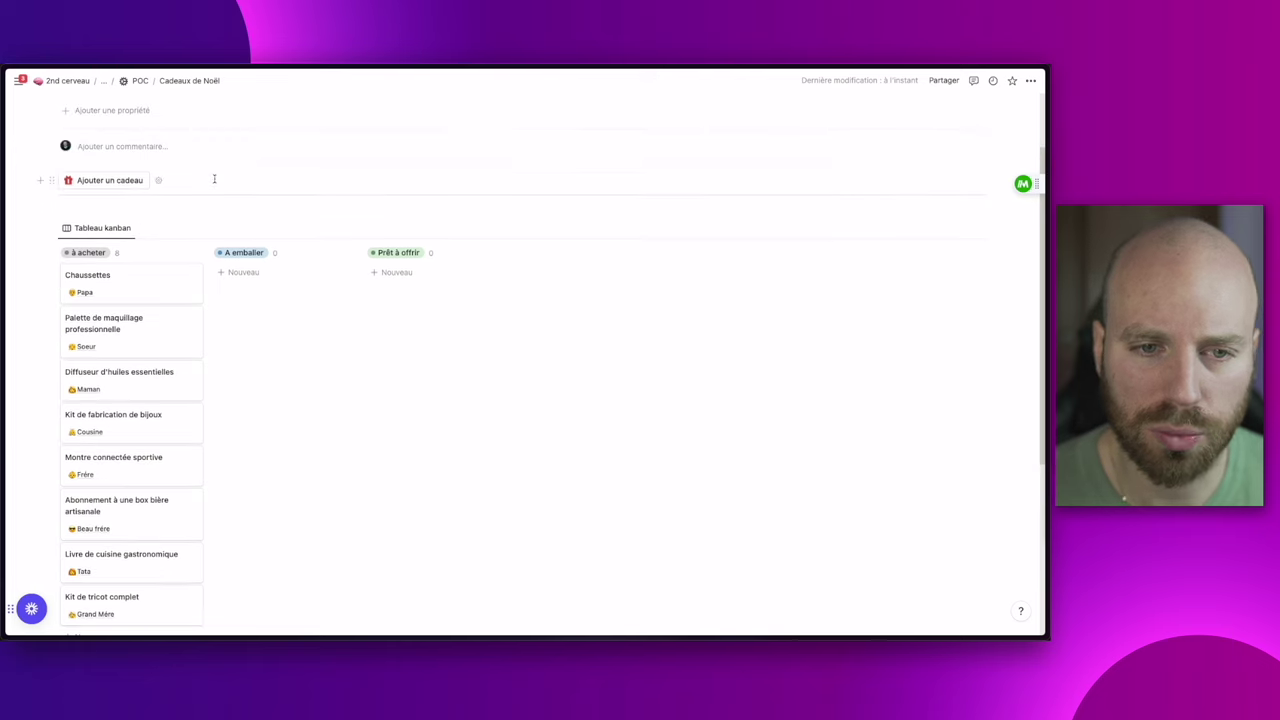
Insert a five-column layout block below the Ajouter un cadeau button
{"action": "left_click_drag", "start_coordinate": [214, 177], "coordinate": [142, 180]}
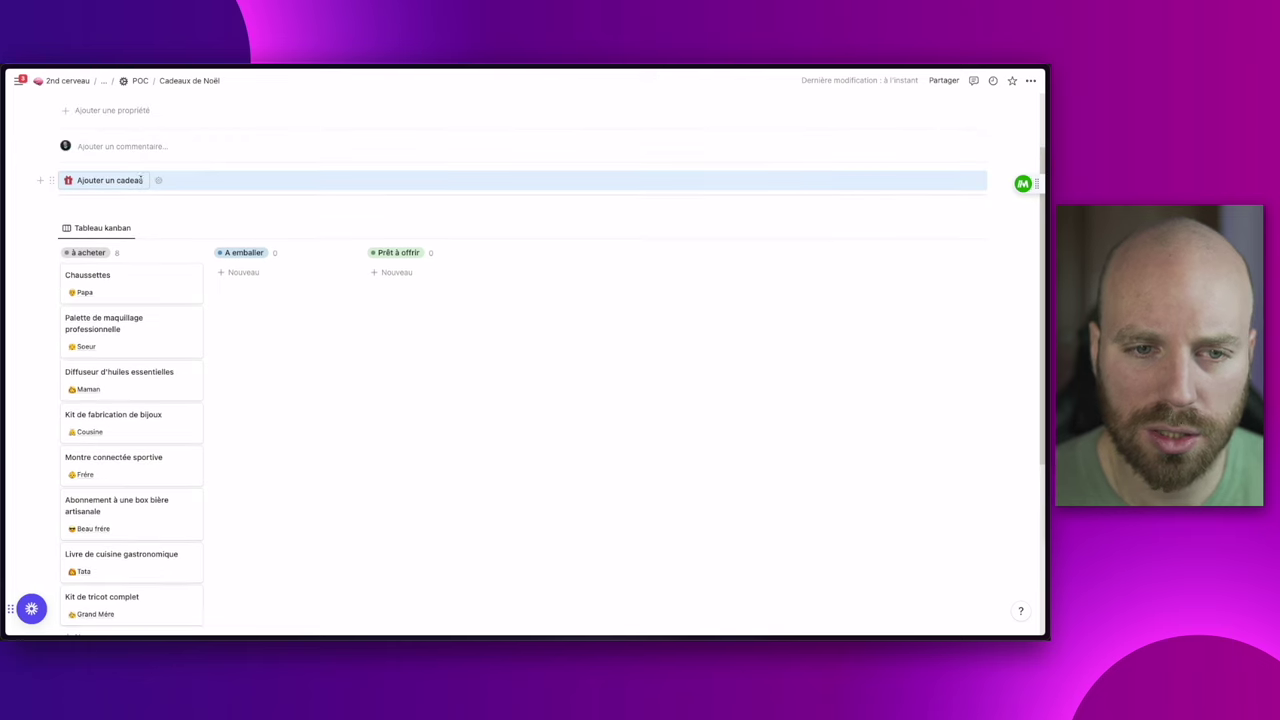
{"action": "left_click", "coordinate": [35, 206]}
{"action": "left_click", "coordinate": [165, 180]}
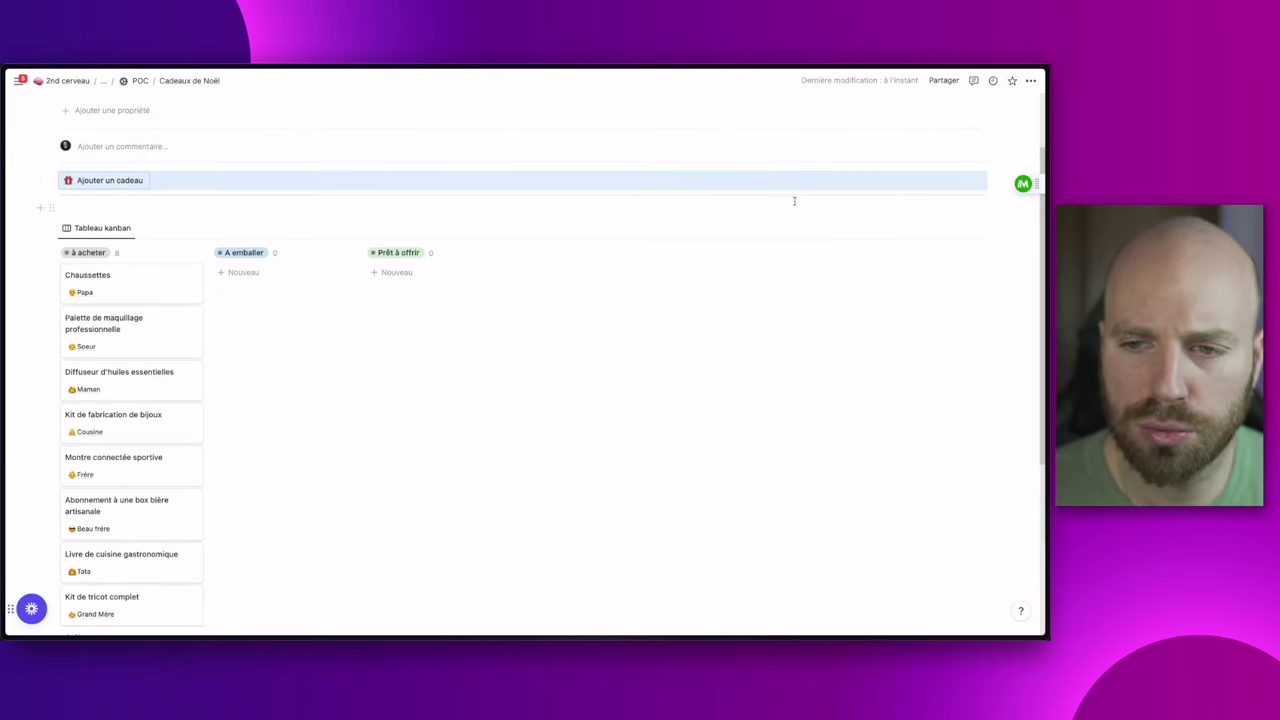
{"action": "left_click", "coordinate": [40, 180]}
{"action": "type", "text": "colo"}
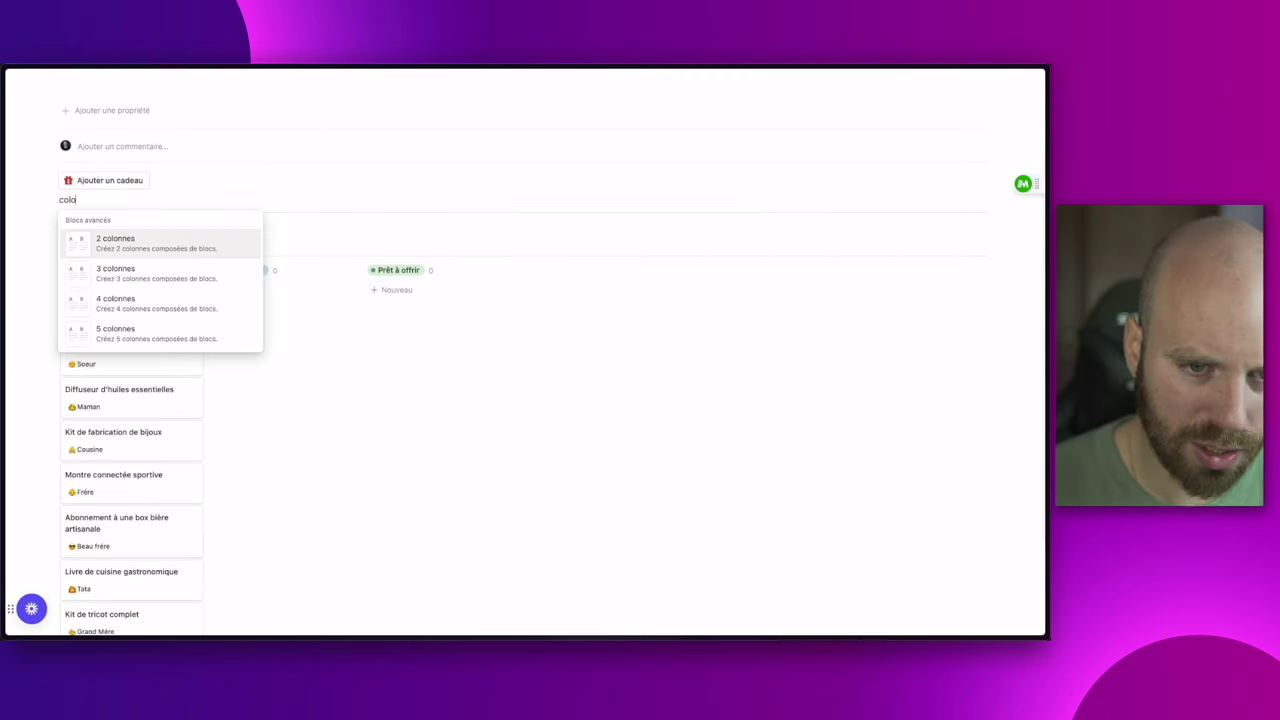
{"action": "left_click", "coordinate": [166, 330]}
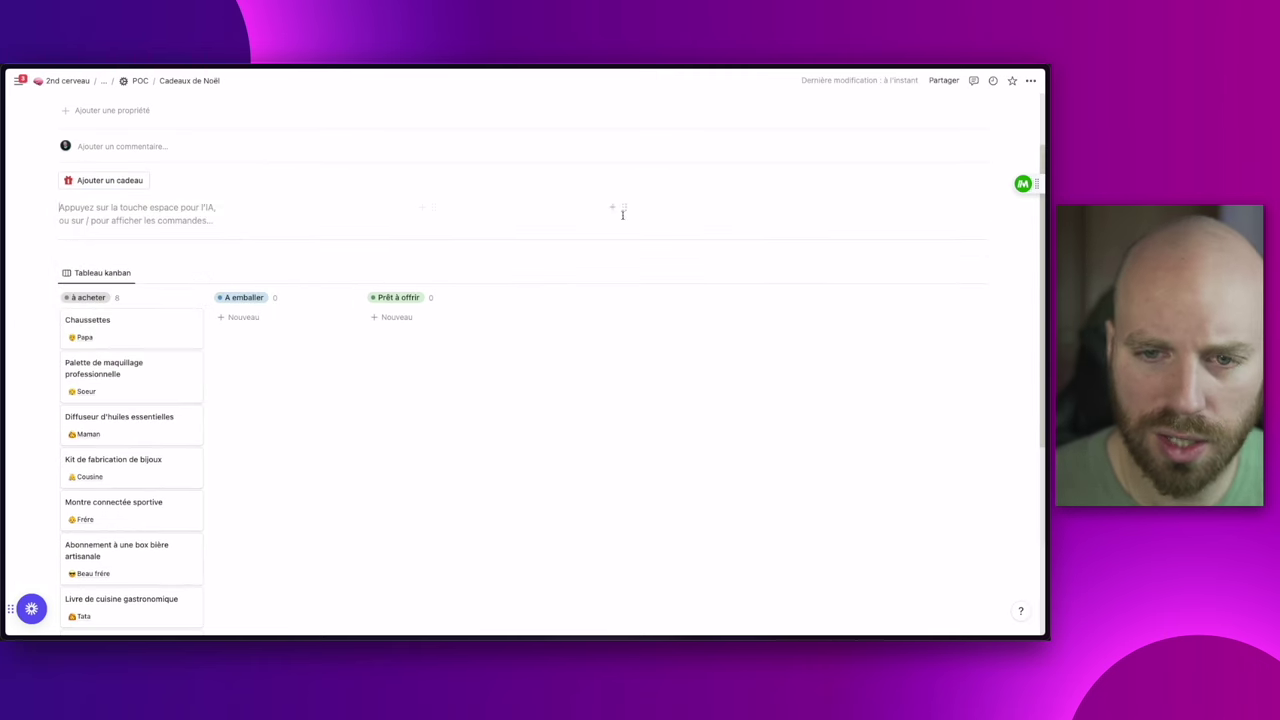
Move the Ajouter un cadeau button into the first column and remove the empty line beneath it
{"action": "mouse_move", "coordinate": [54, 177]}
{"action": "left_click_drag", "start_coordinate": [54, 177], "coordinate": [167, 199]}
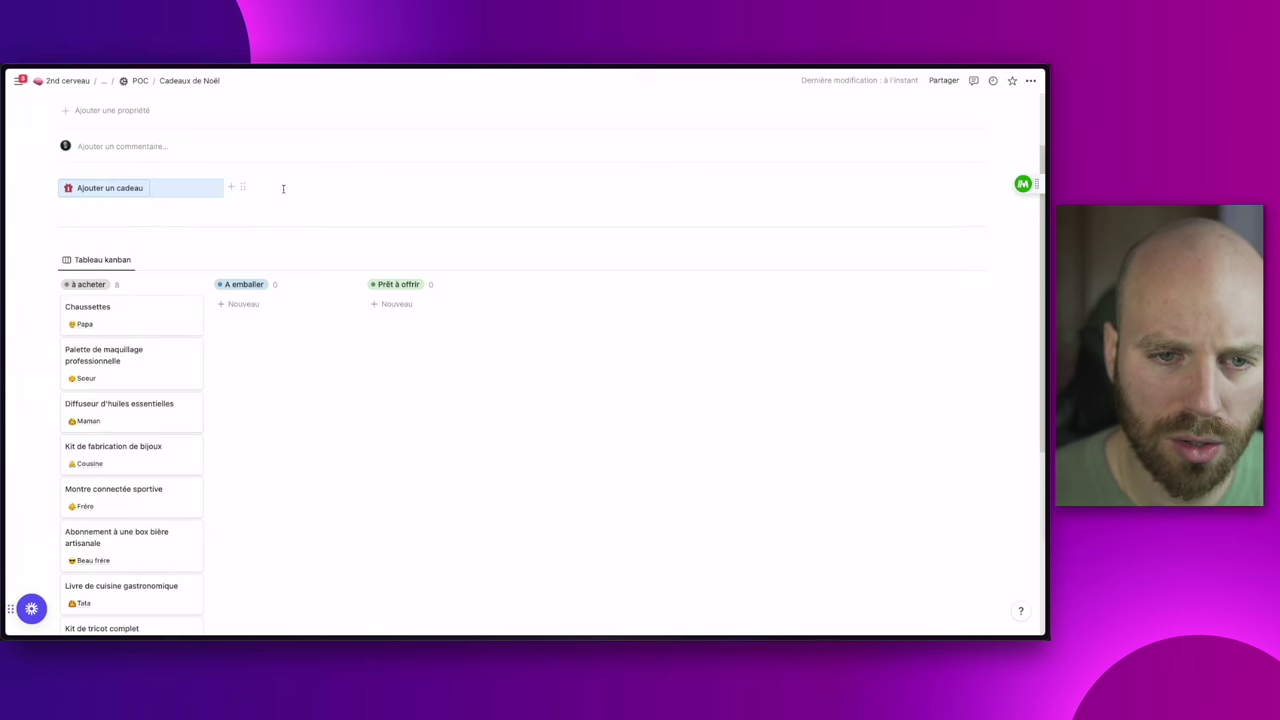
{"action": "left_click", "coordinate": [128, 208]}
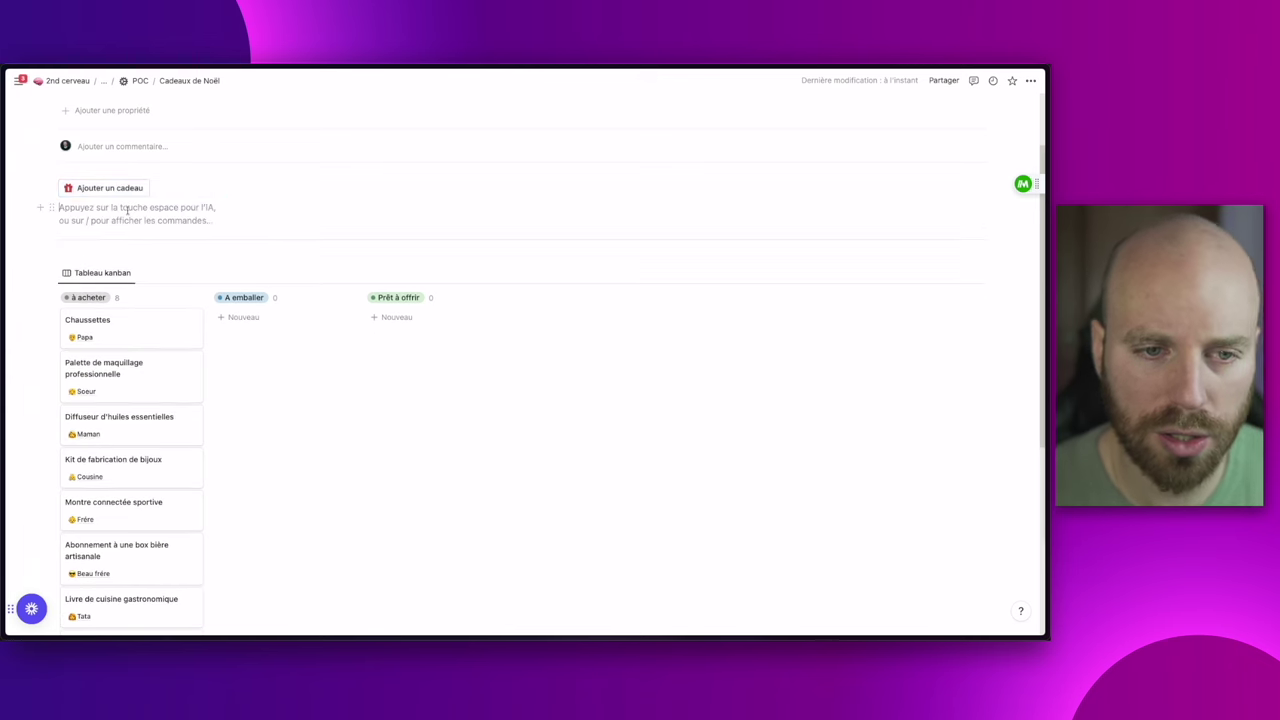
Insert a button in the second column that opens the Ma liste de course page in Aperçu centré
{"action": "left_click", "coordinate": [271, 187]}
{"action": "type", "text": "/bou"}
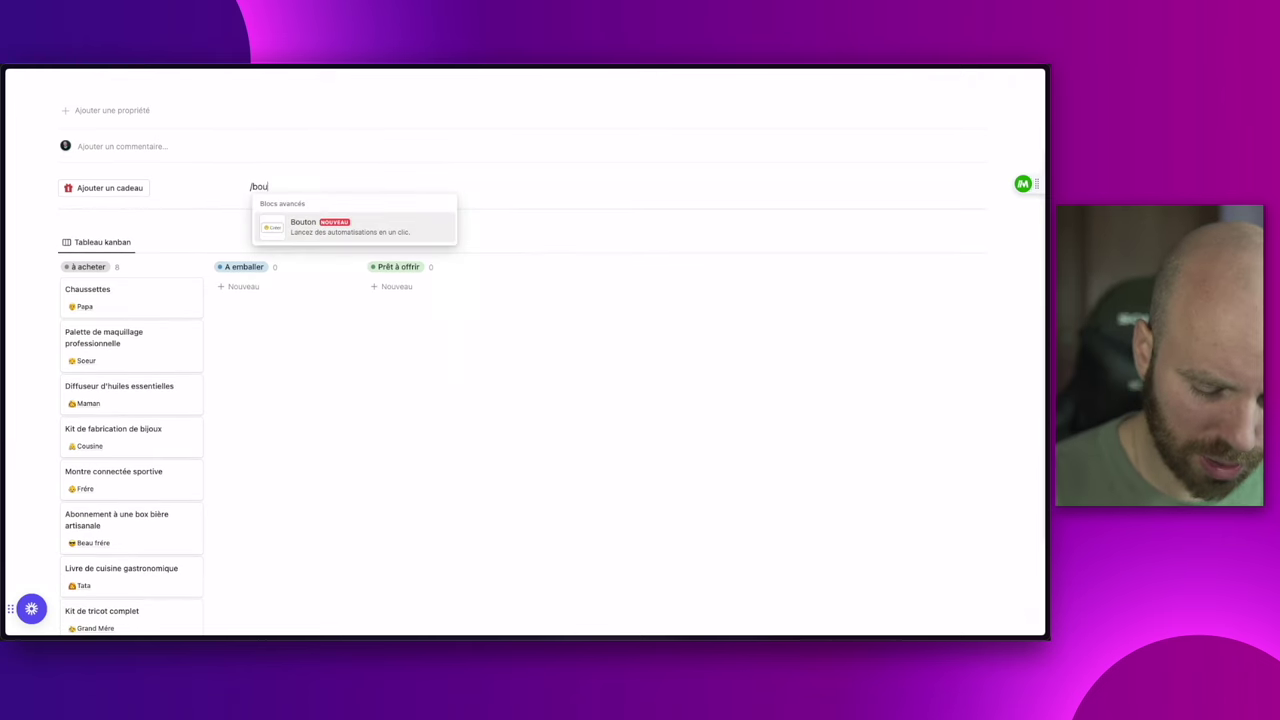
{"action": "key", "text": "Return"}
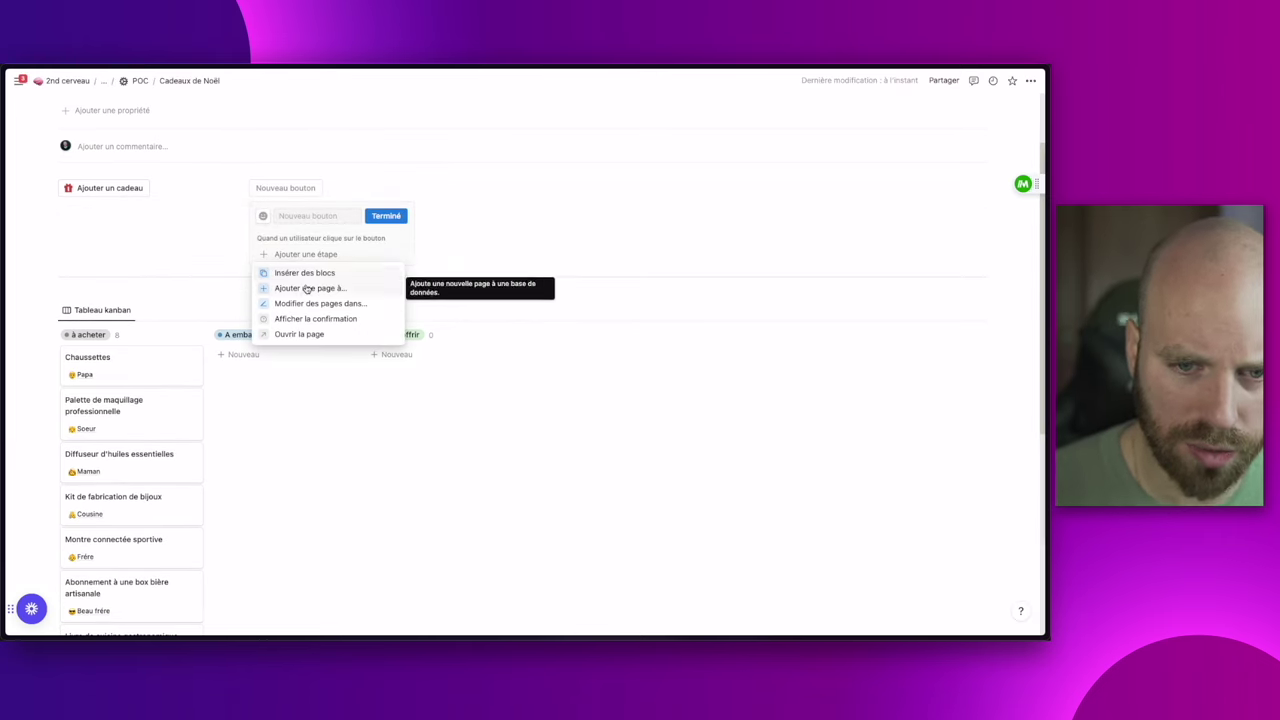
{"action": "left_click", "coordinate": [299, 334]}
{"action": "left_click", "coordinate": [325, 271]}
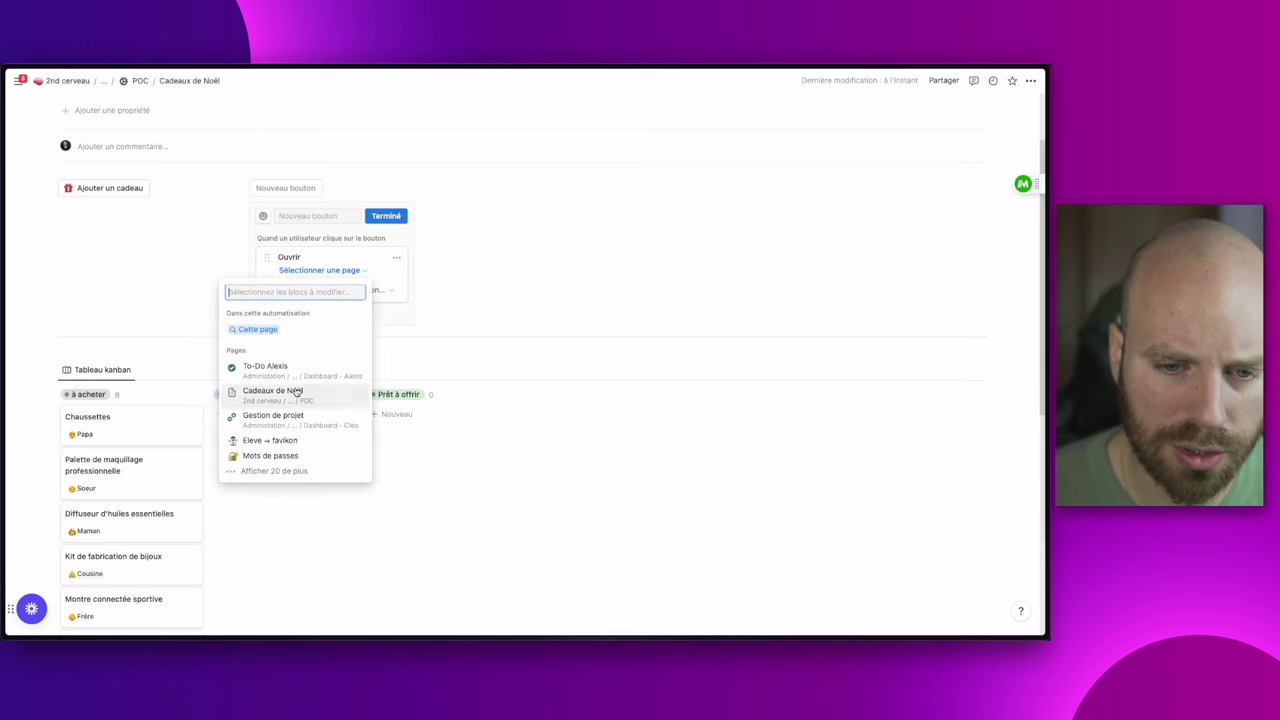
{"action": "type", "text": "ma liste"}
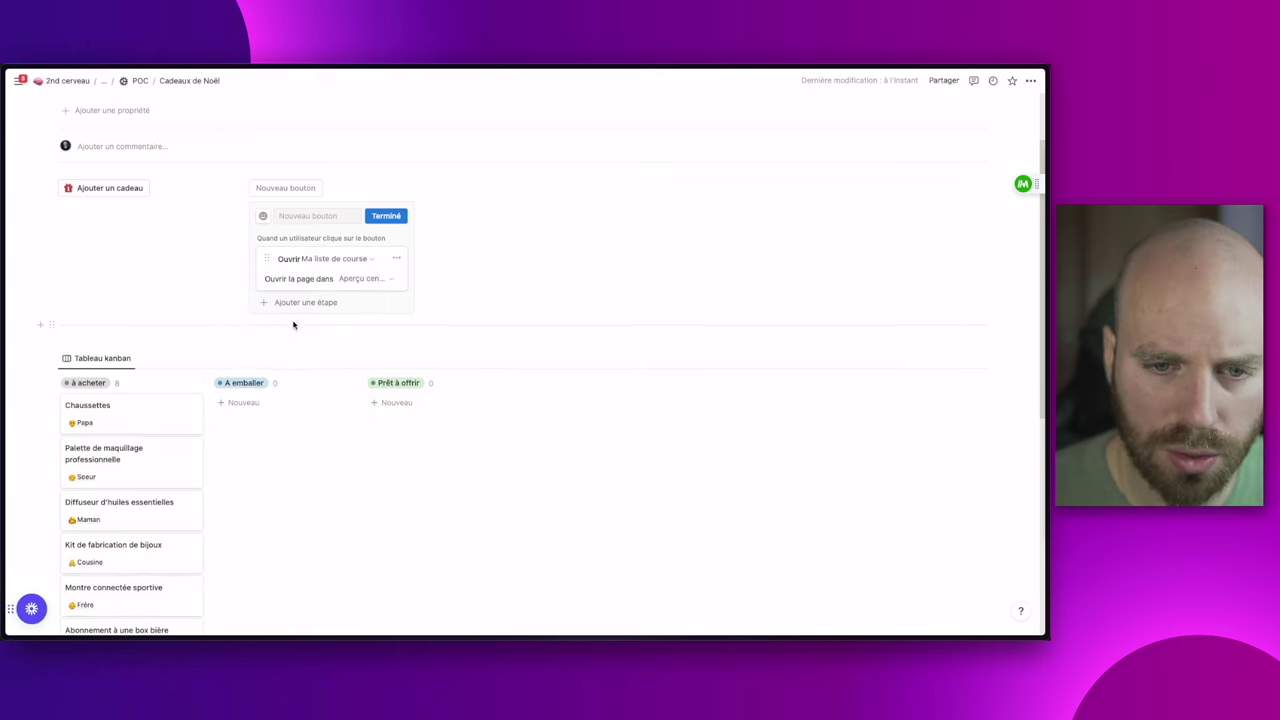
{"action": "left_click", "coordinate": [360, 279]}
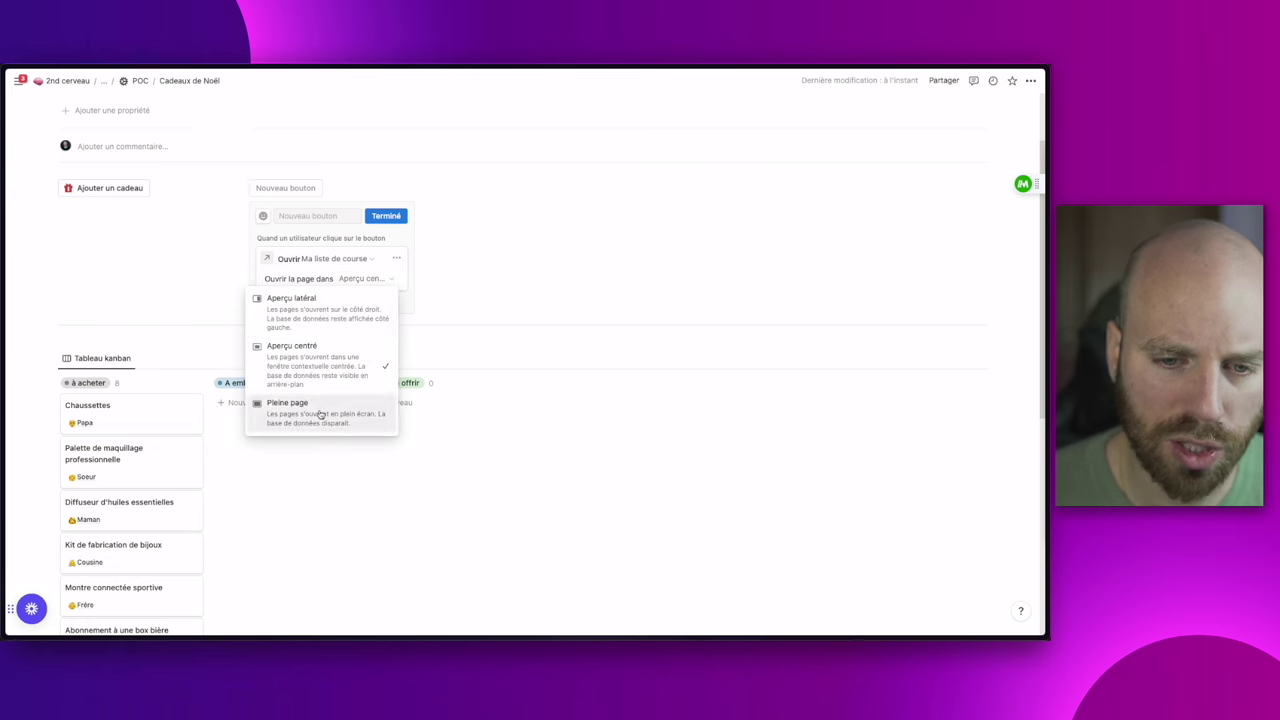
{"action": "left_click", "coordinate": [343, 360]}
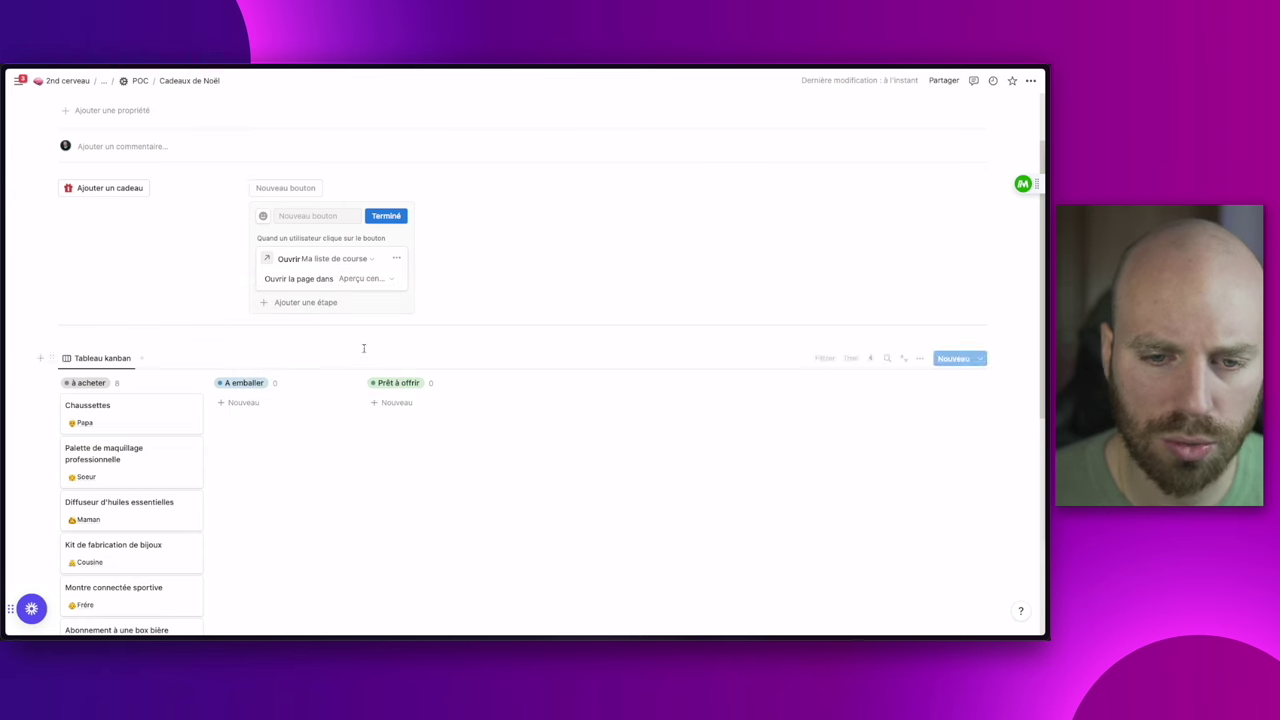
Name the new button Ma liste, give it a book icon and finish its setup
{"action": "left_click", "coordinate": [319, 214]}
{"action": "type", "text": "Ma liste"}
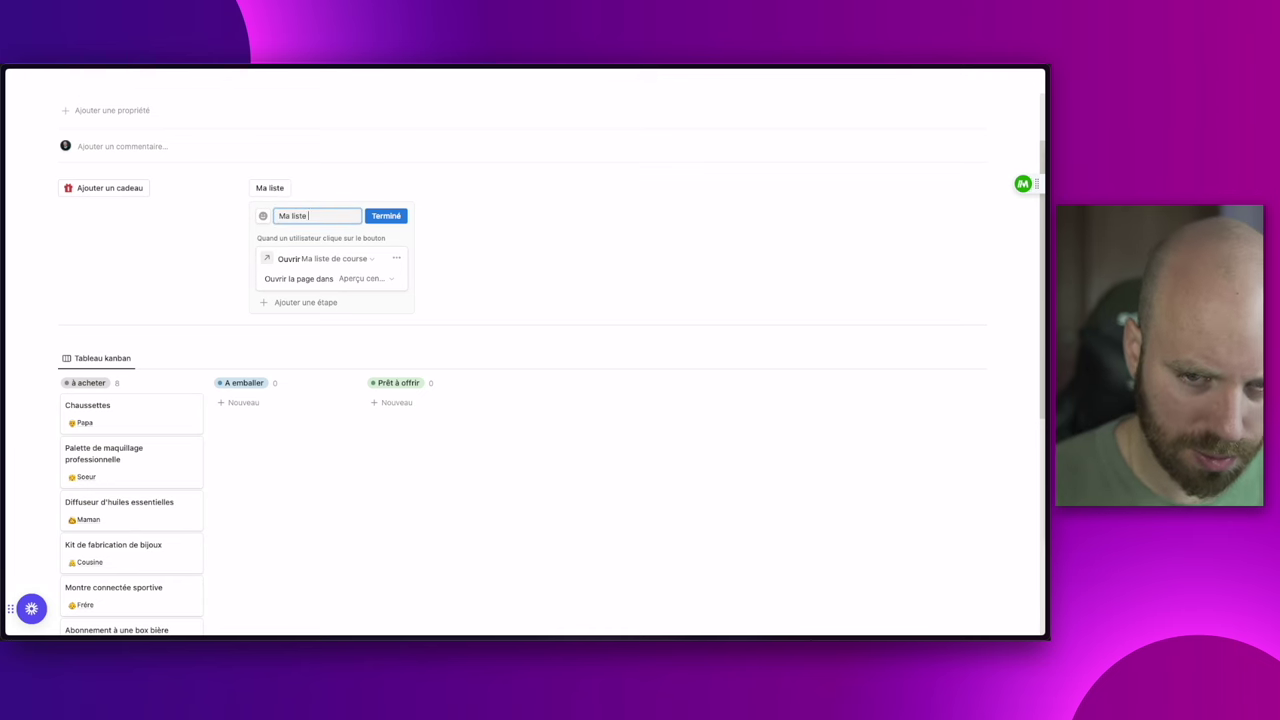
{"action": "left_click", "coordinate": [262, 215]}
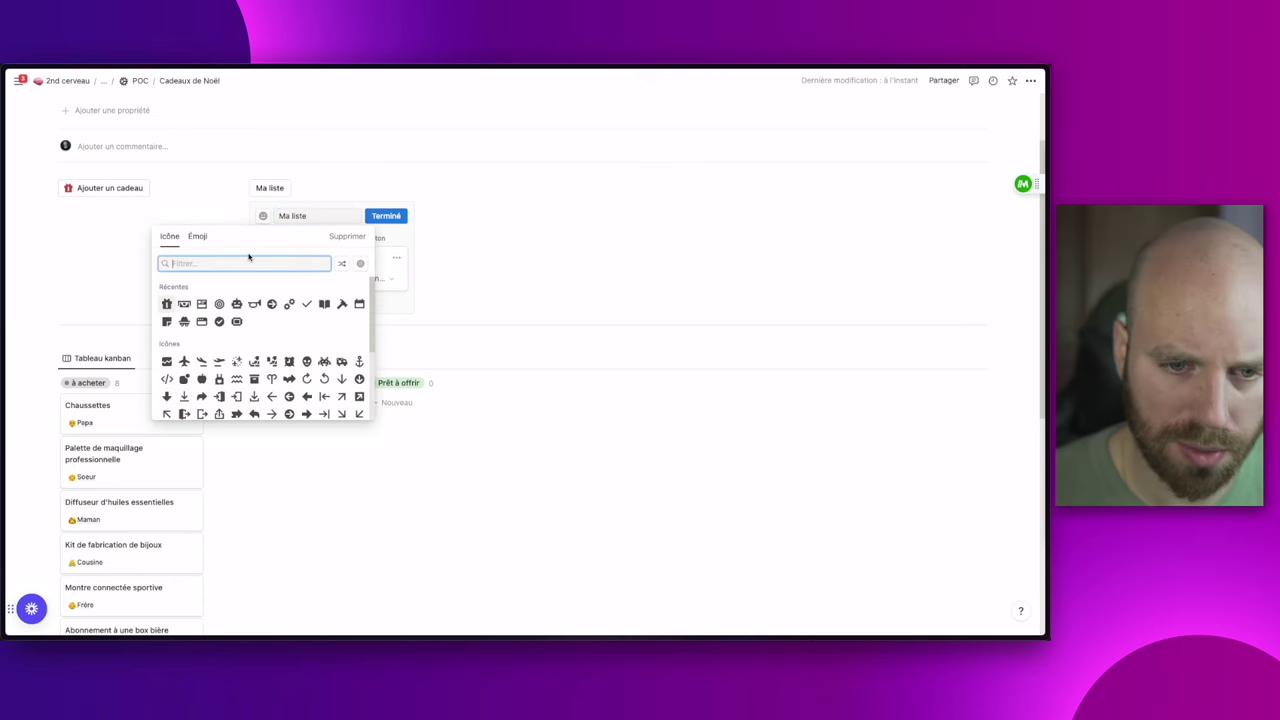
{"action": "type", "text": "book"}
{"action": "left_click", "coordinate": [166, 295]}
{"action": "left_click", "coordinate": [315, 485]}
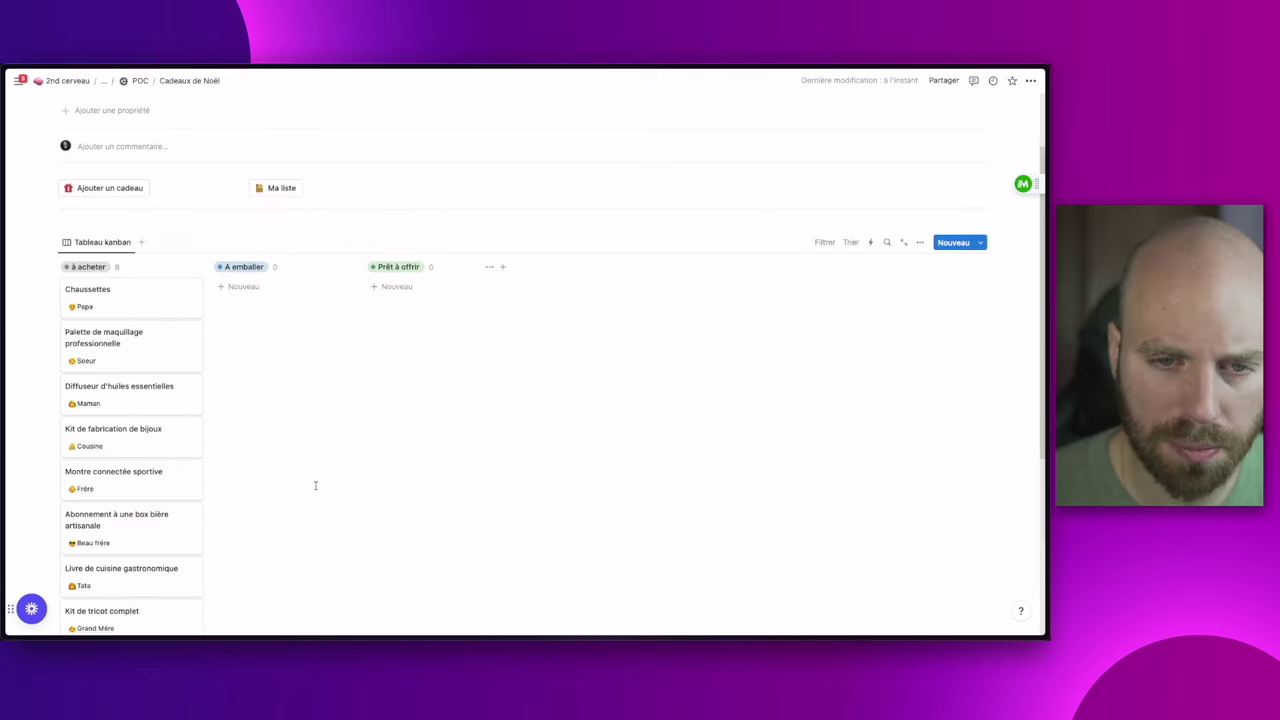
Test the Ma liste button and close the page preview it opens
{"action": "left_click", "coordinate": [281, 188]}
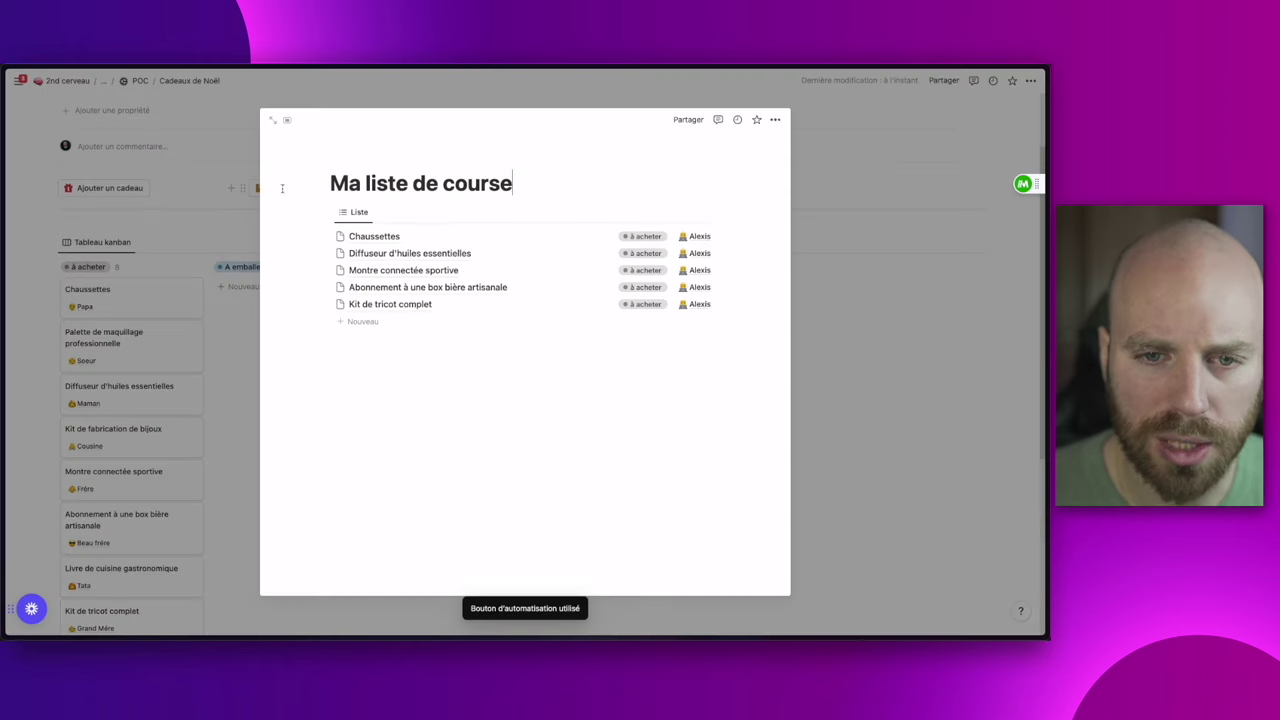
{"action": "left_click", "coordinate": [914, 297]}
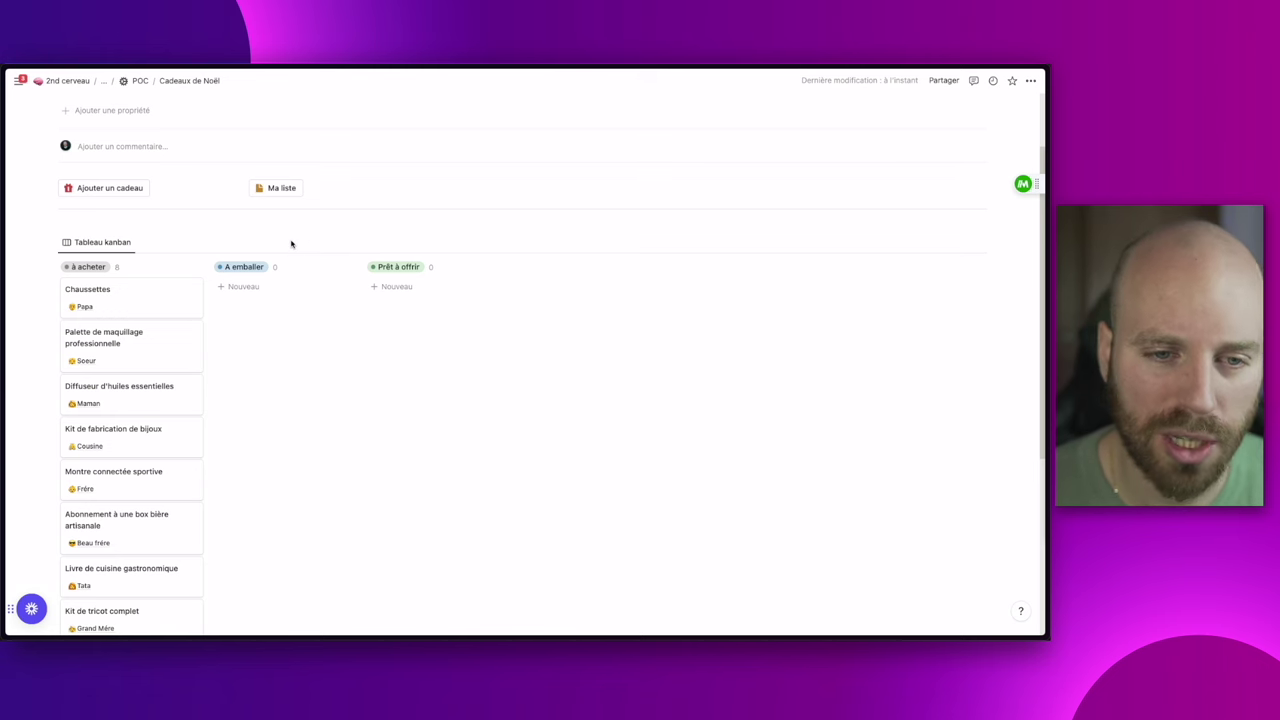
{"action": "left_click", "coordinate": [271, 188]}
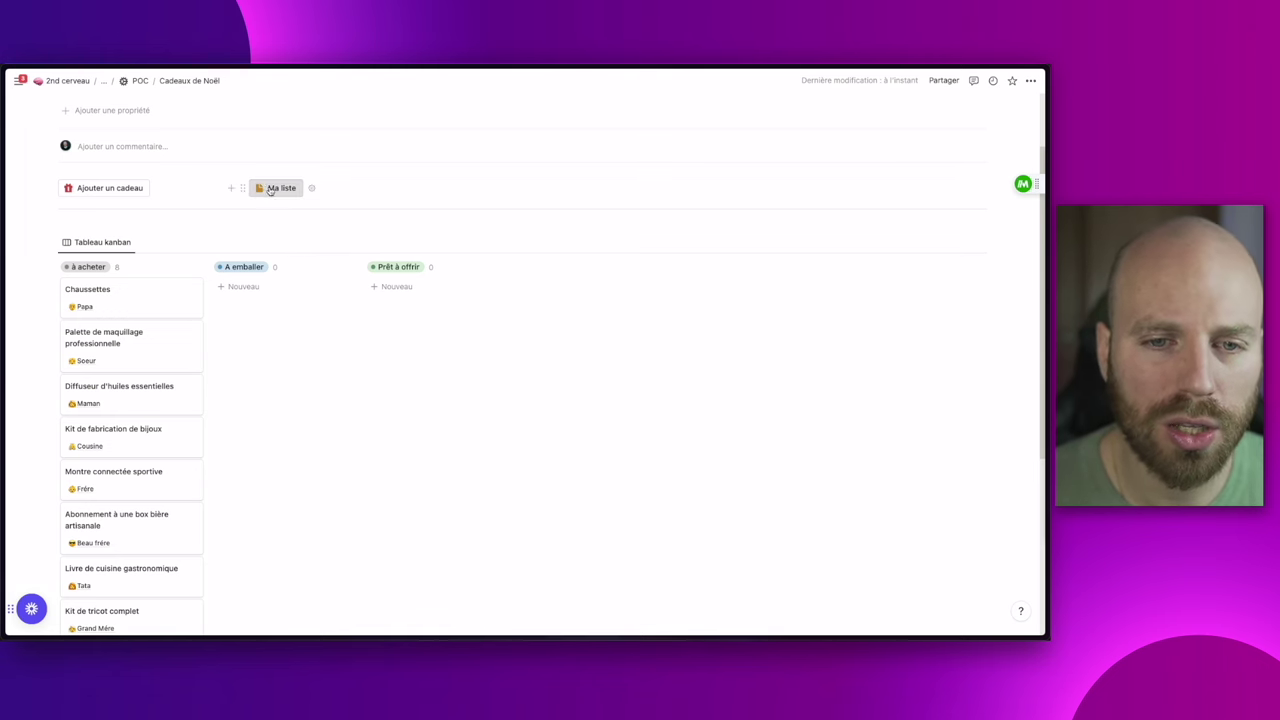
Open the Personnes database from the Backup section and add an Agrégation property named Budget based on the Participe relation
{"action": "scroll", "coordinate": [143, 306], "scroll_direction": "down", "scroll_amount": 3}
{"action": "left_click", "coordinate": [63, 441]}
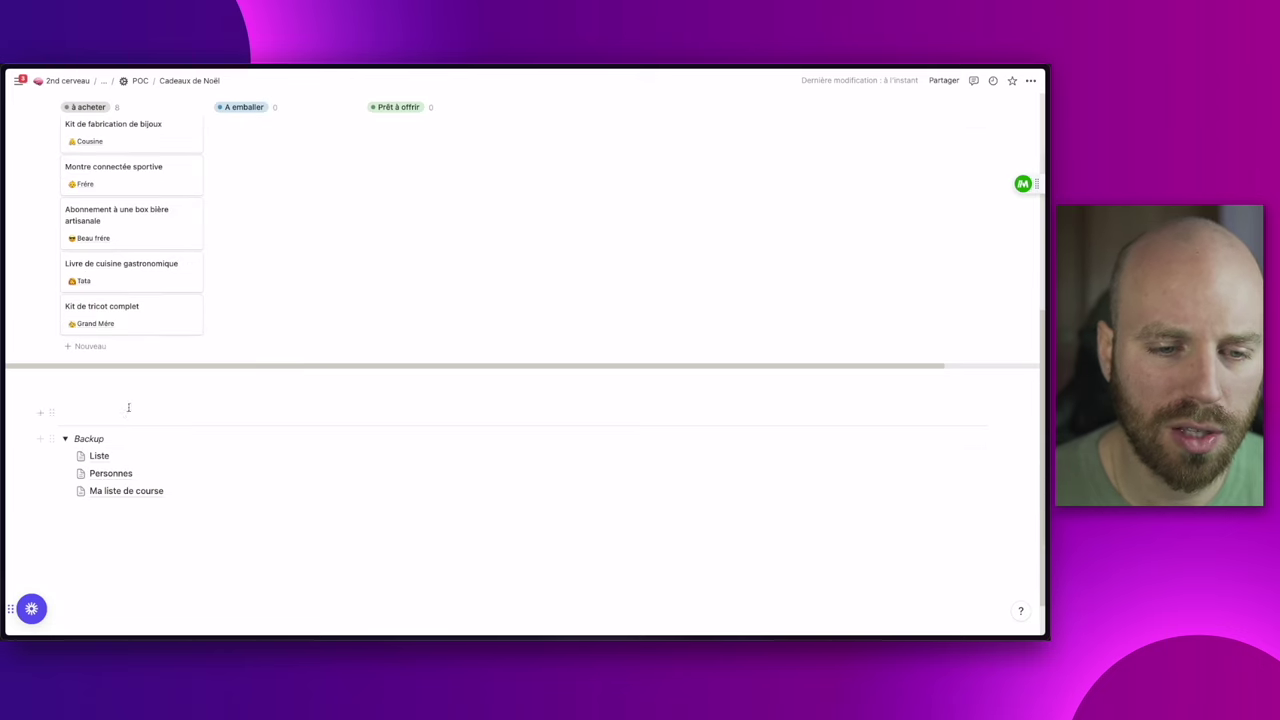
{"action": "left_click", "coordinate": [116, 476]}
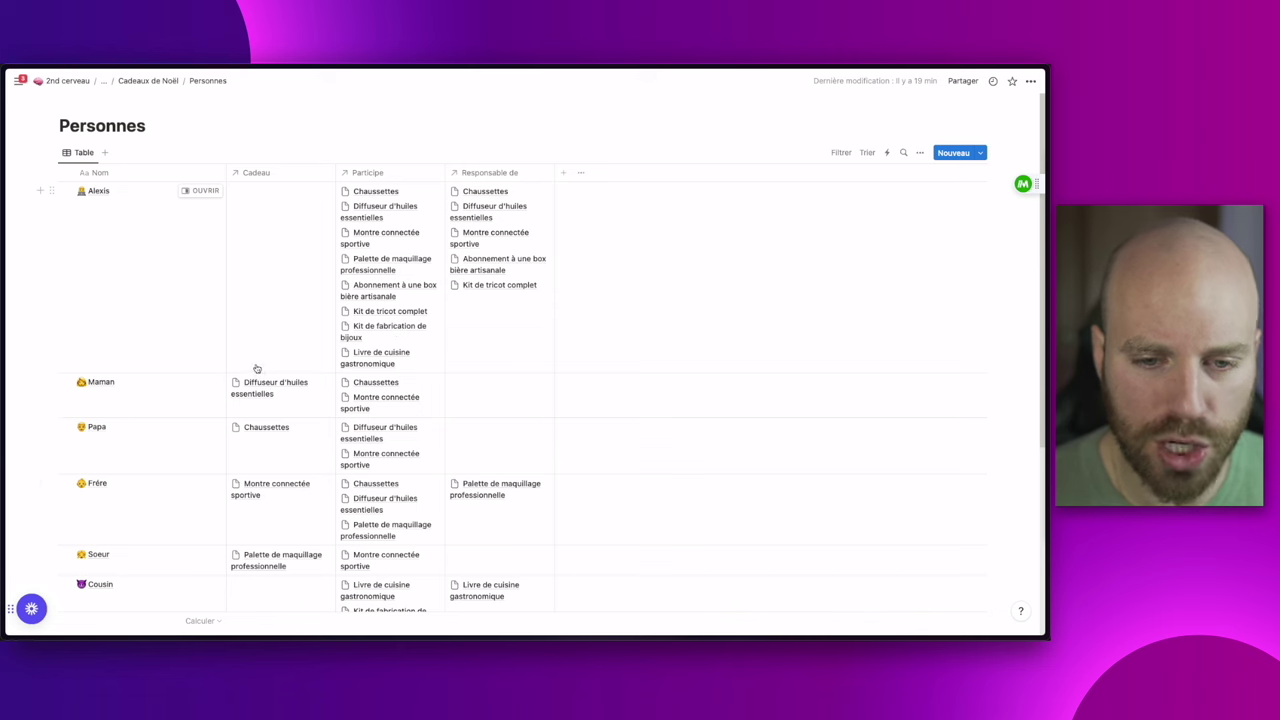
{"action": "left_click", "coordinate": [563, 173]}
{"action": "left_click", "coordinate": [869, 536]}
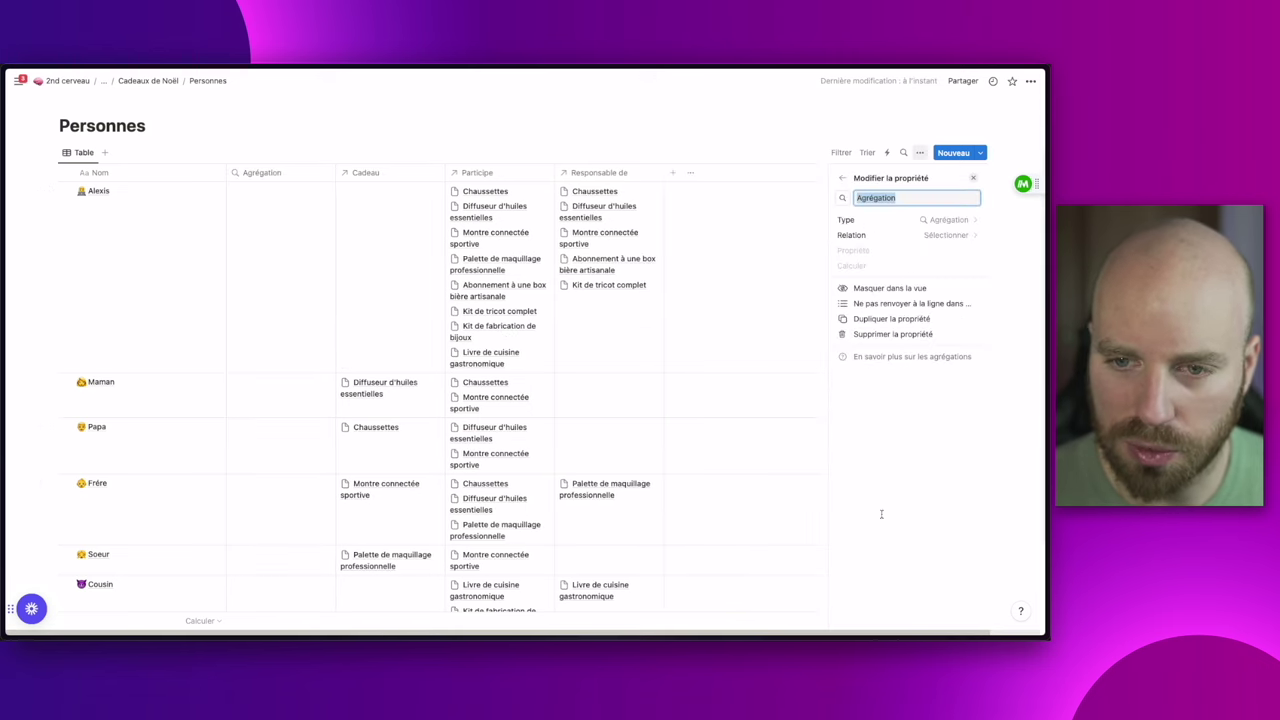
{"action": "left_click", "coordinate": [930, 236]}
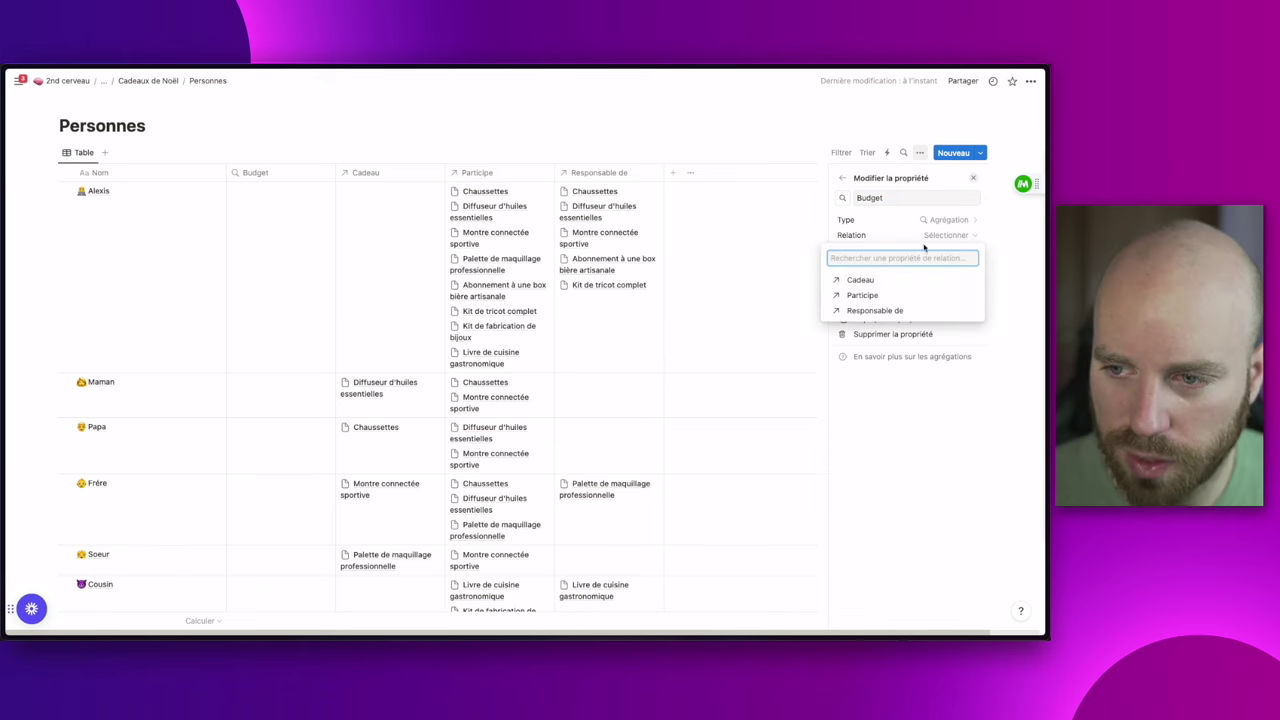
{"action": "left_click", "coordinate": [882, 296]}
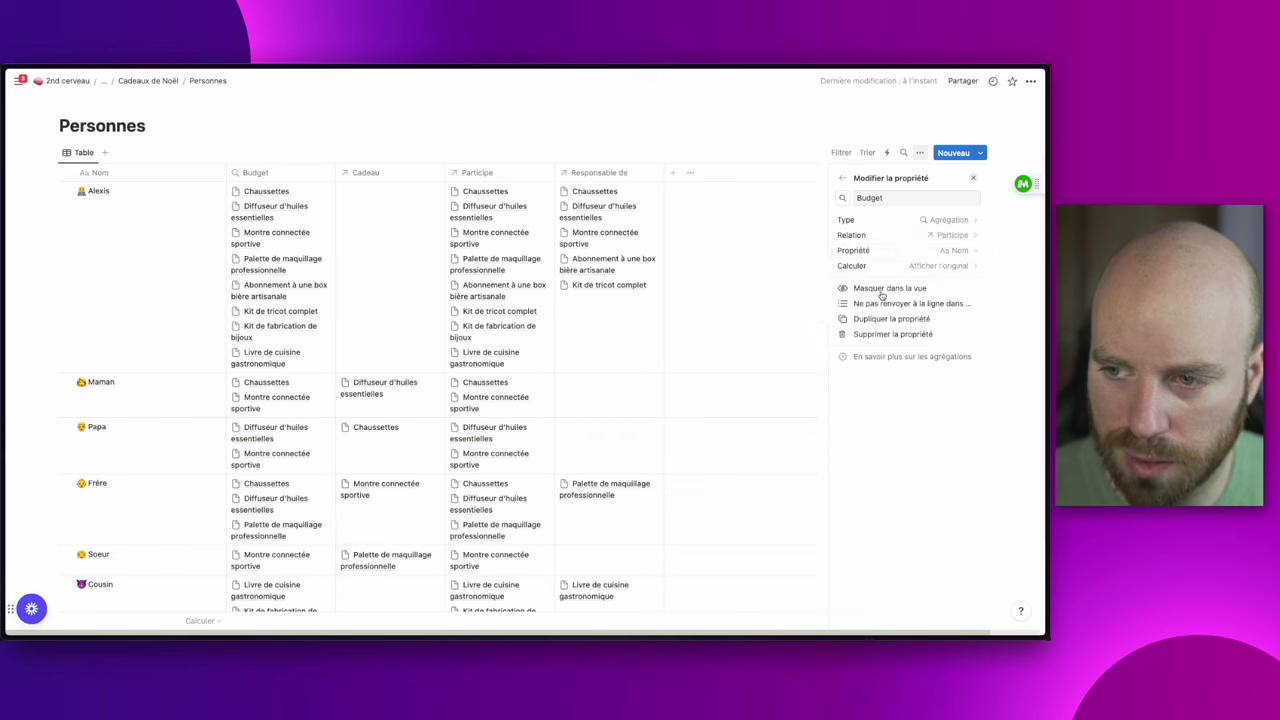
Make the Budget aggregation use Prix par personne and calculate its Somme
{"action": "left_click", "coordinate": [938, 252]}
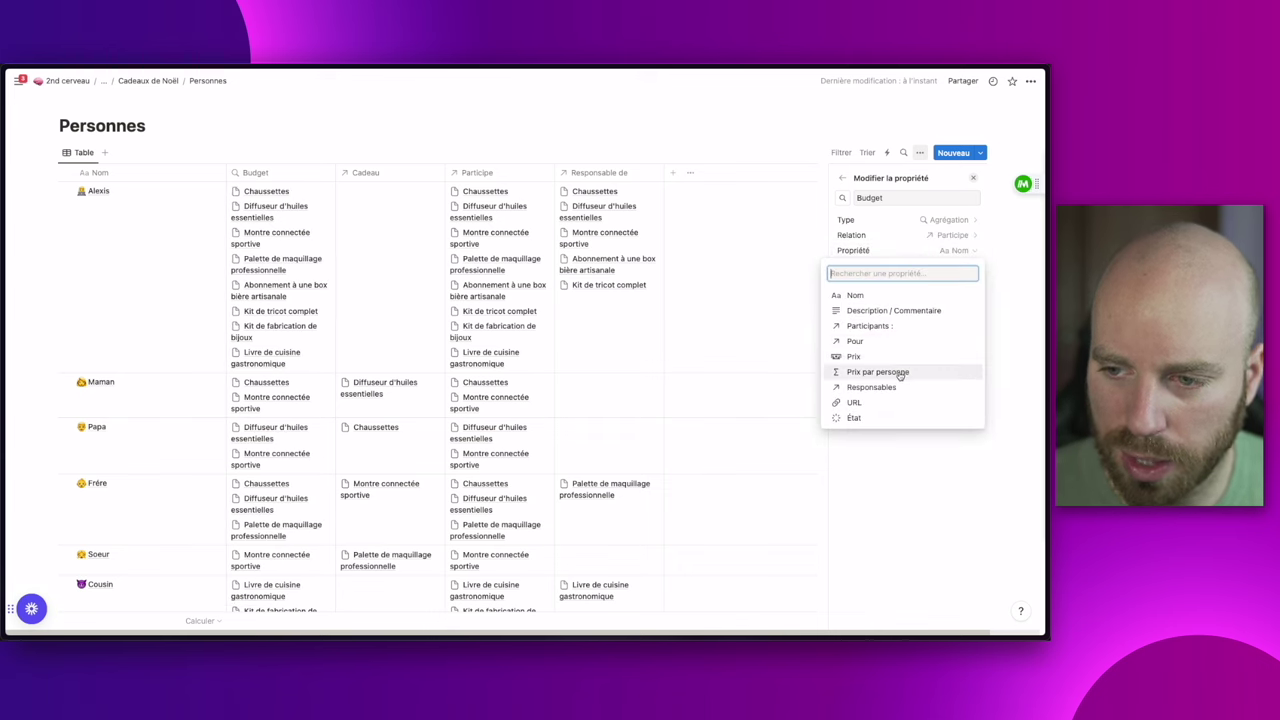
{"action": "left_click", "coordinate": [900, 374]}
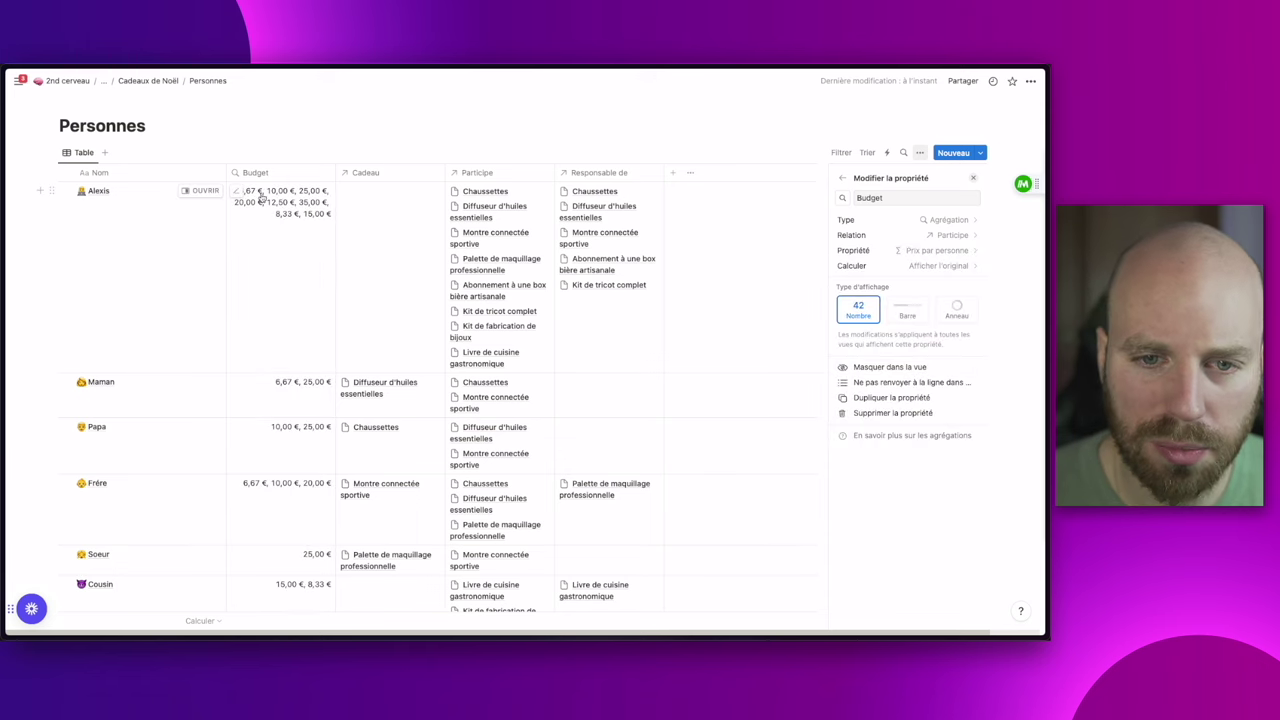
{"action": "left_click", "coordinate": [935, 266]}
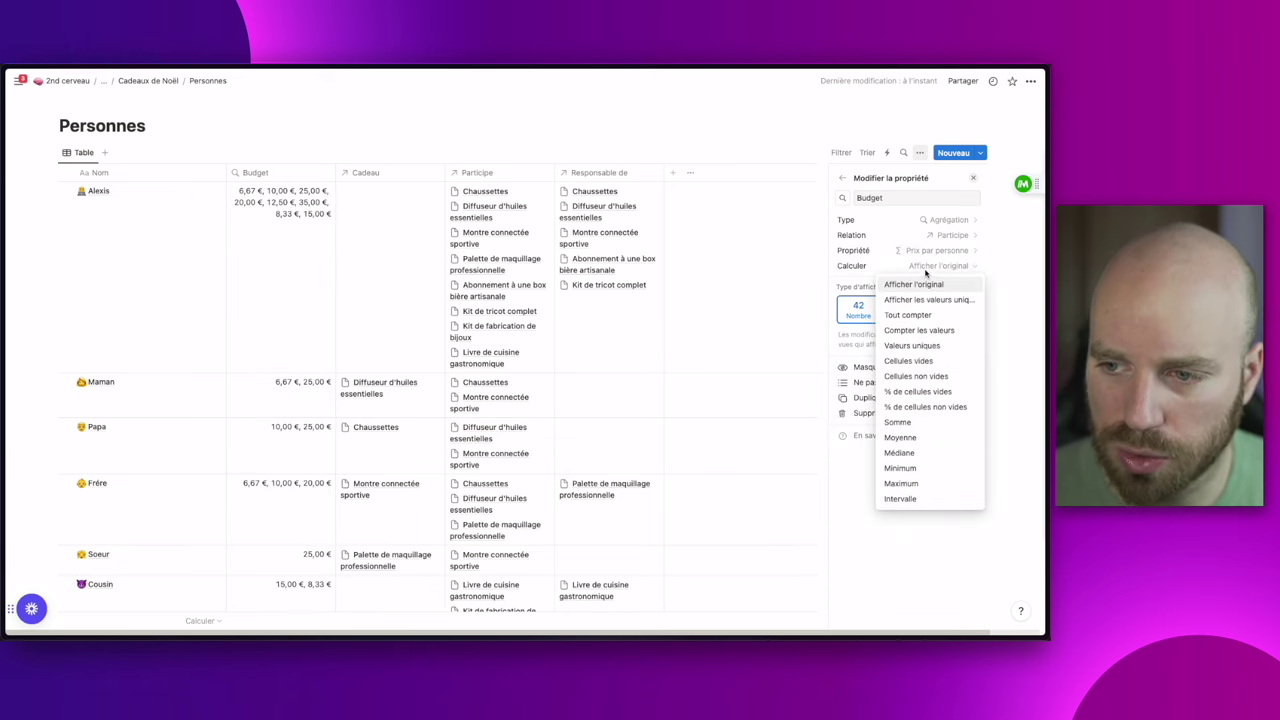
{"action": "left_click", "coordinate": [897, 422]}
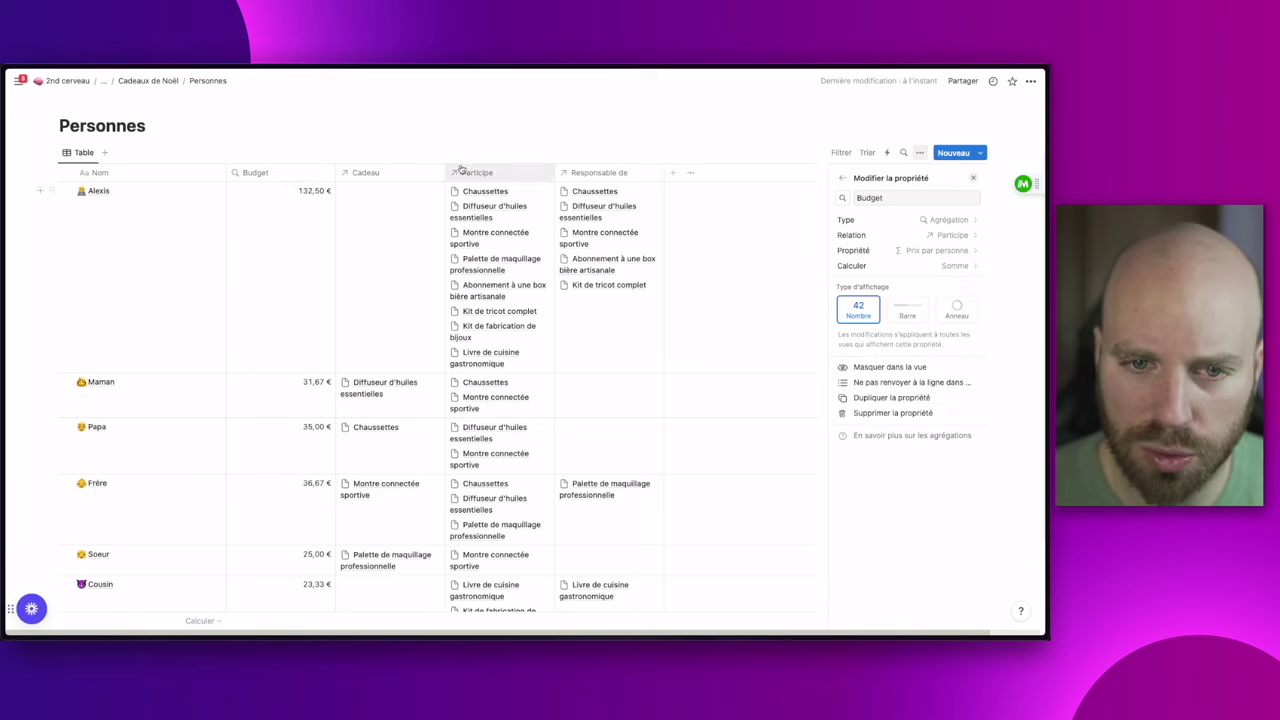
Close the property settings, move the Budget column after Responsable de and review everyone's budget
{"action": "left_click", "coordinate": [343, 172]}
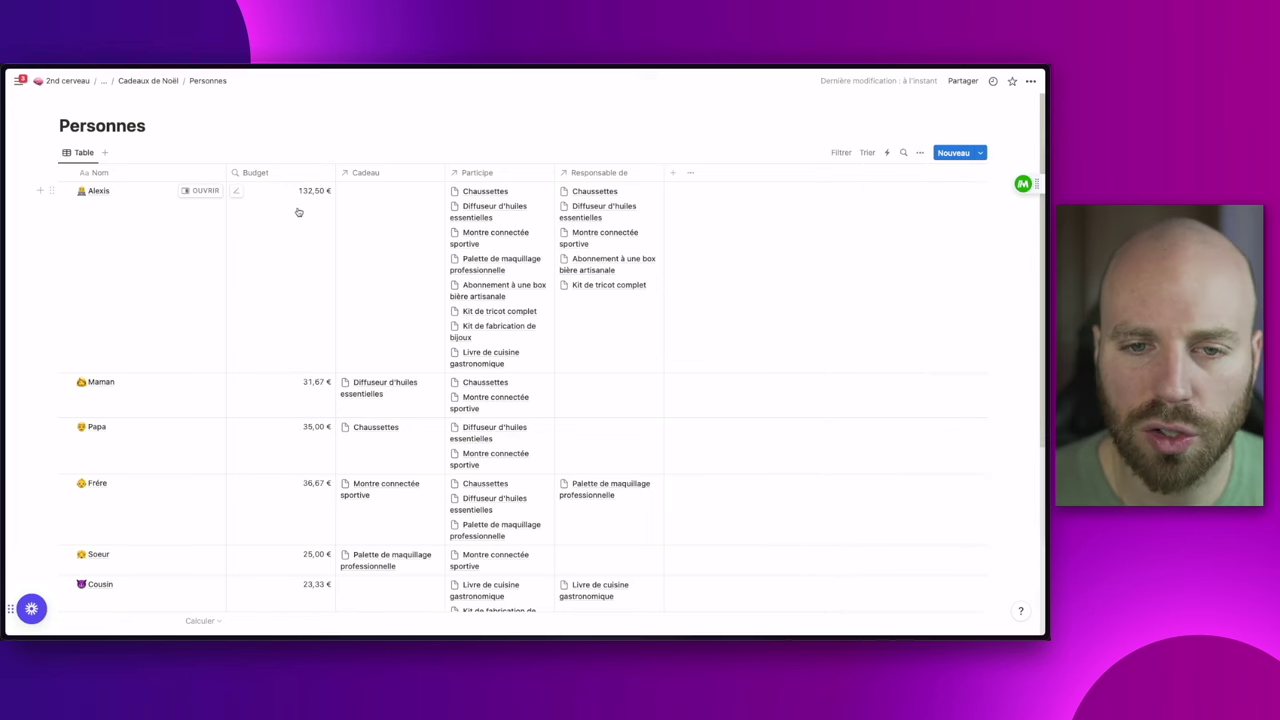
{"action": "scroll", "coordinate": [305, 260], "scroll_direction": "down", "scroll_amount": 1}
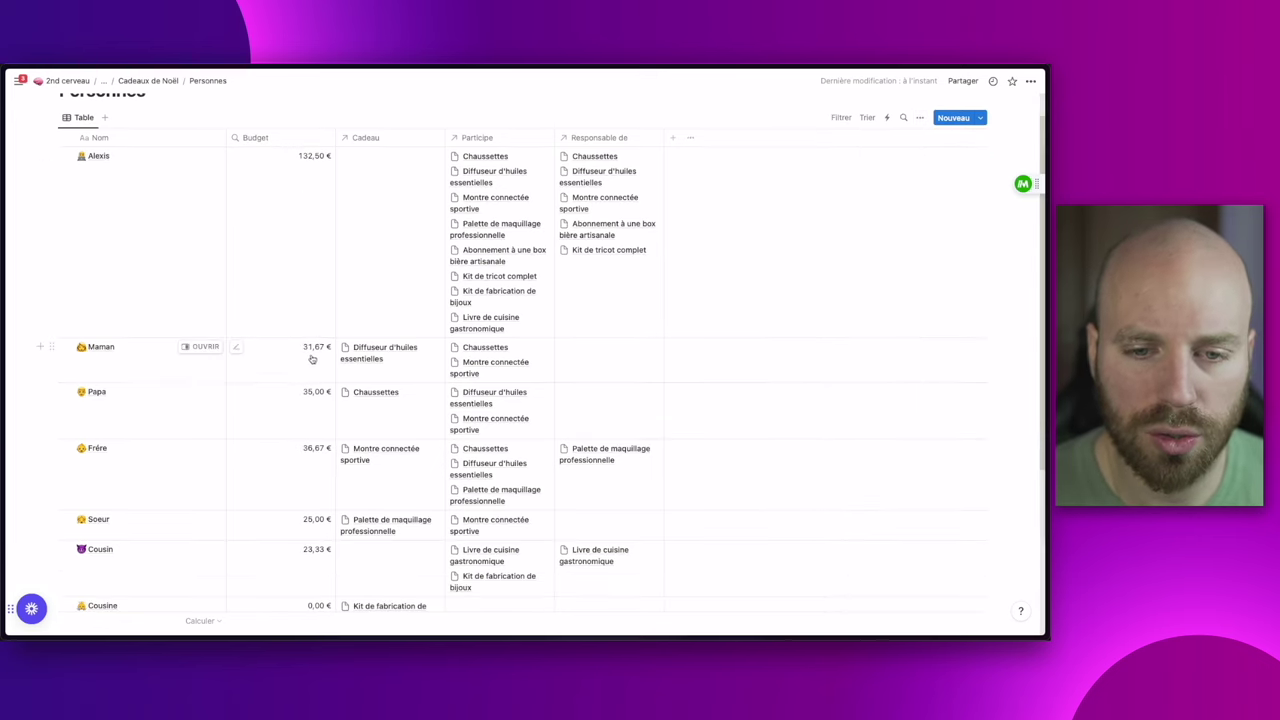
{"action": "scroll", "coordinate": [312, 358], "scroll_direction": "down", "scroll_amount": 1}
{"action": "scroll", "coordinate": [306, 390], "scroll_direction": "down", "scroll_amount": 2}
{"action": "scroll", "coordinate": [308, 380], "scroll_direction": "down", "scroll_amount": 5}
{"action": "scroll", "coordinate": [308, 380], "scroll_direction": "up", "scroll_amount": 8}
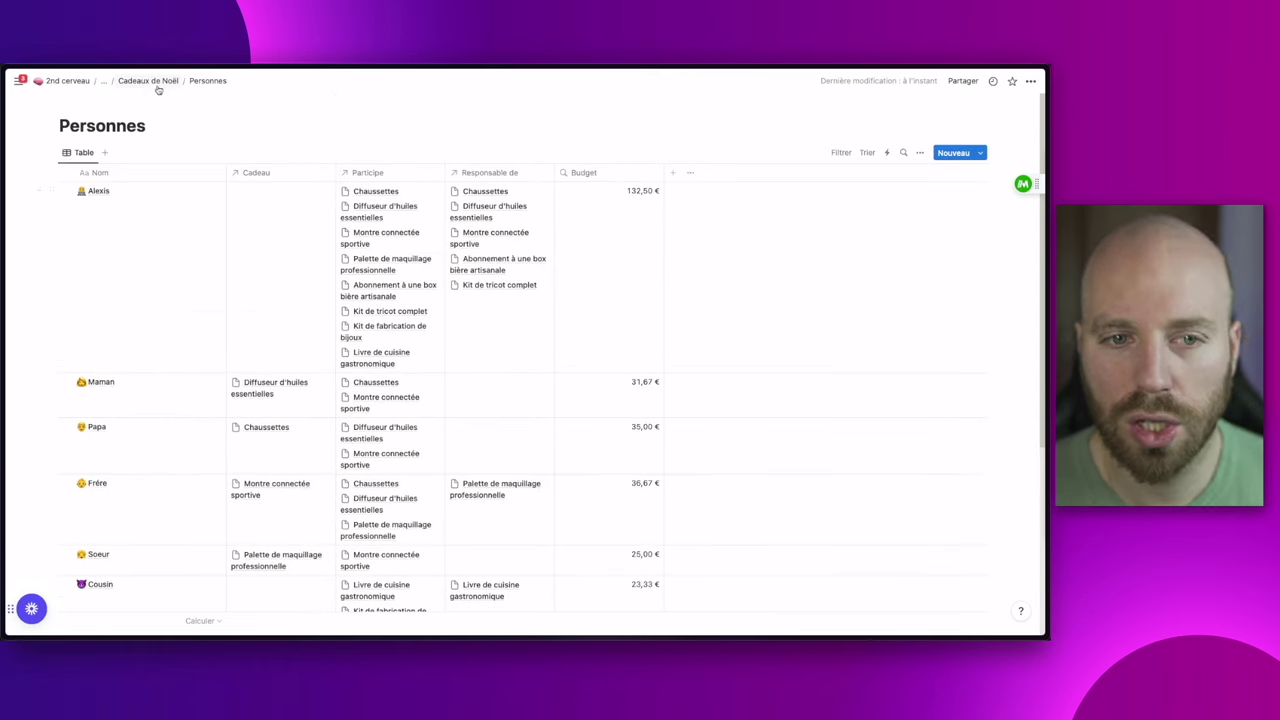
Return to Cadeaux de Noël and check the shopping list through the Ma liste button
{"action": "left_click", "coordinate": [155, 89]}
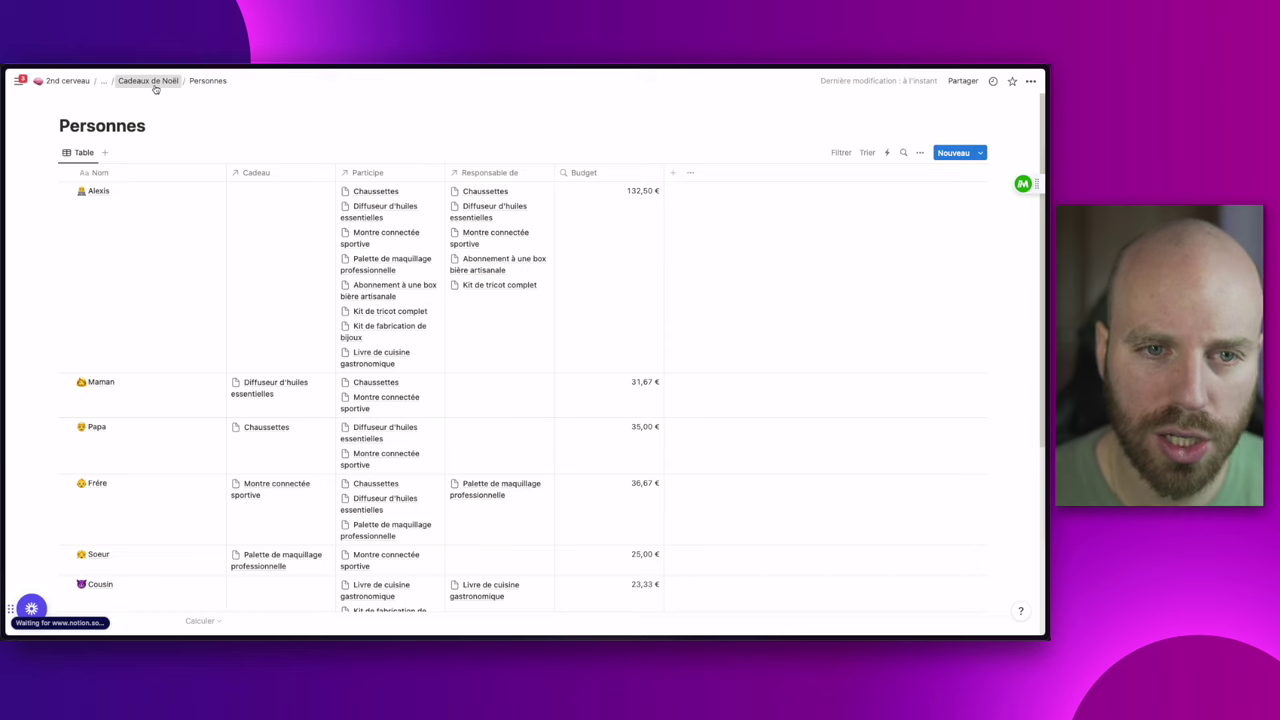
{"action": "left_click", "coordinate": [282, 279]}
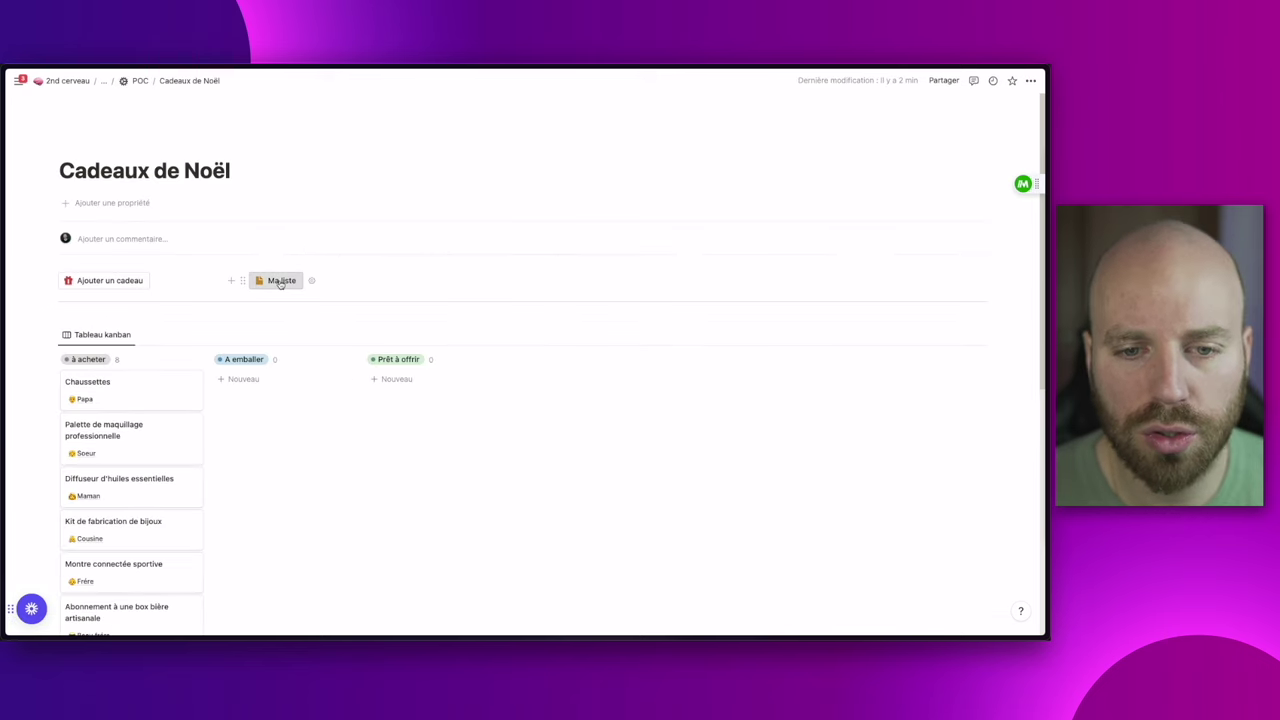
{"action": "left_click", "coordinate": [860, 386]}
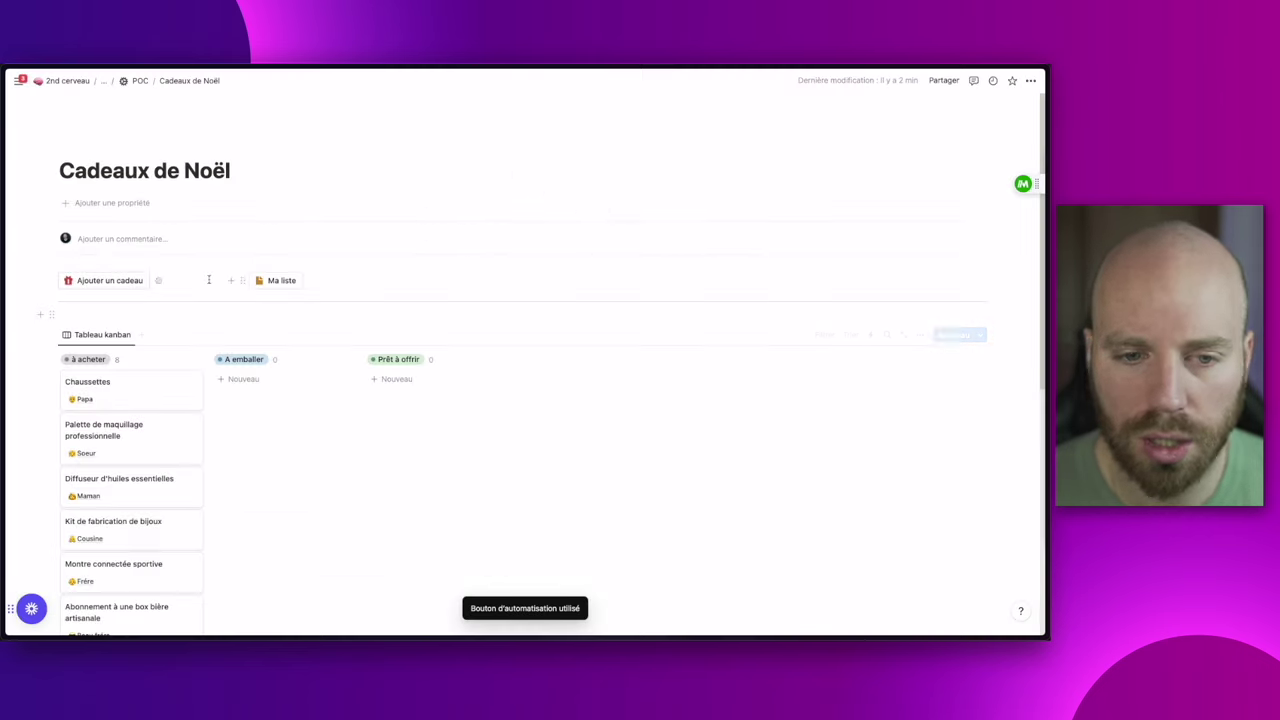
Add a view named Budget beside Tableau kanban by copying the Personnes database's Table view, and hide the database title
{"action": "left_click", "coordinate": [141, 336]}
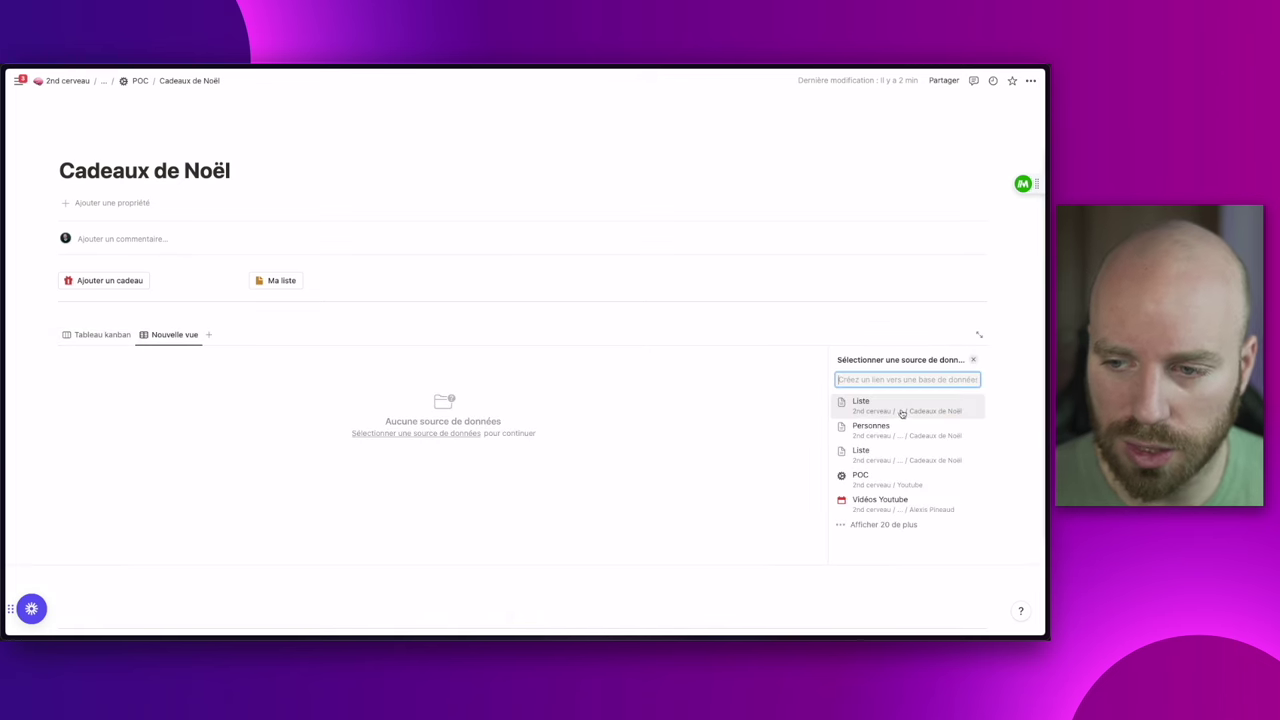
{"action": "left_click", "coordinate": [893, 434]}
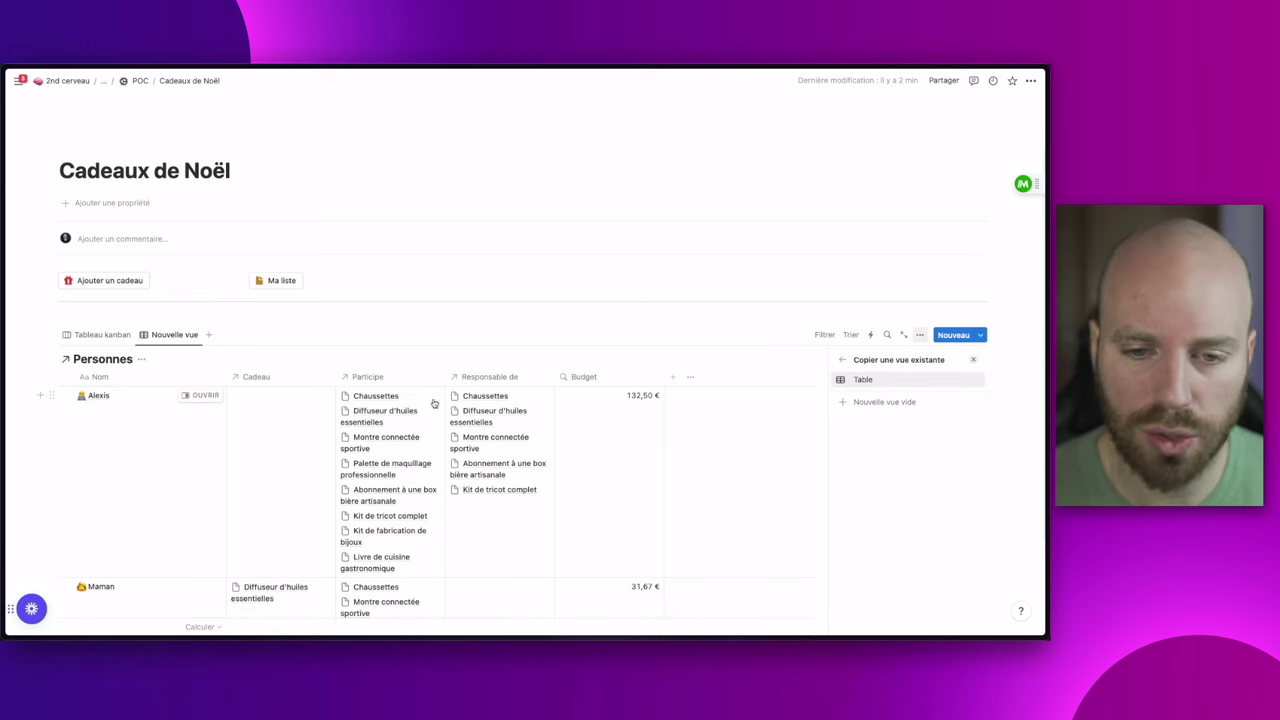
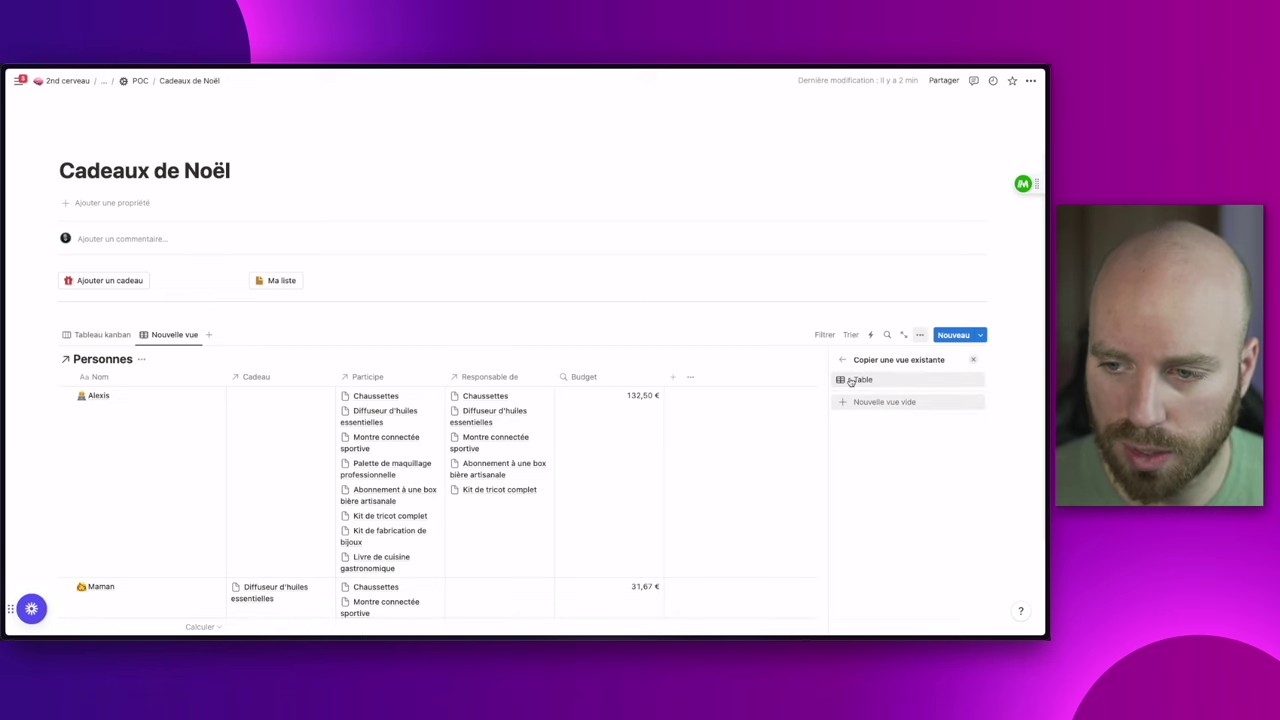
{"action": "left_click", "coordinate": [852, 380]}
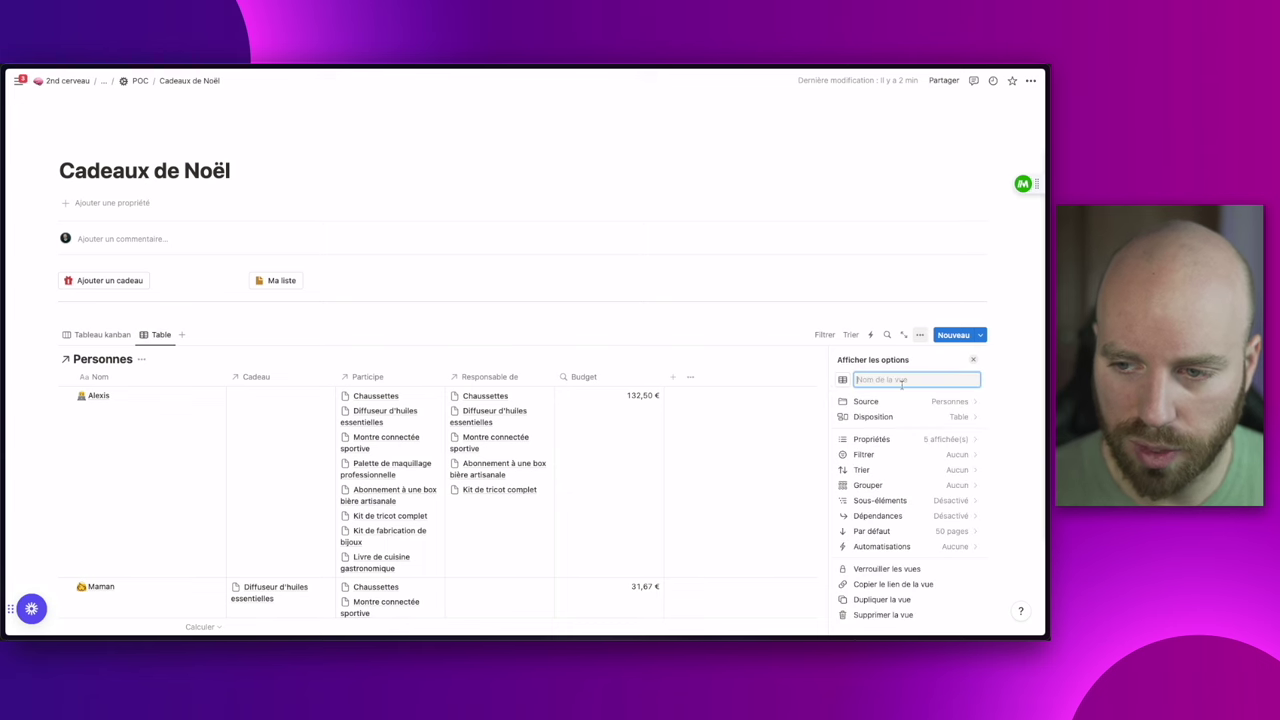
{"action": "type", "text": "Budget"}
{"action": "key", "text": "Return"}
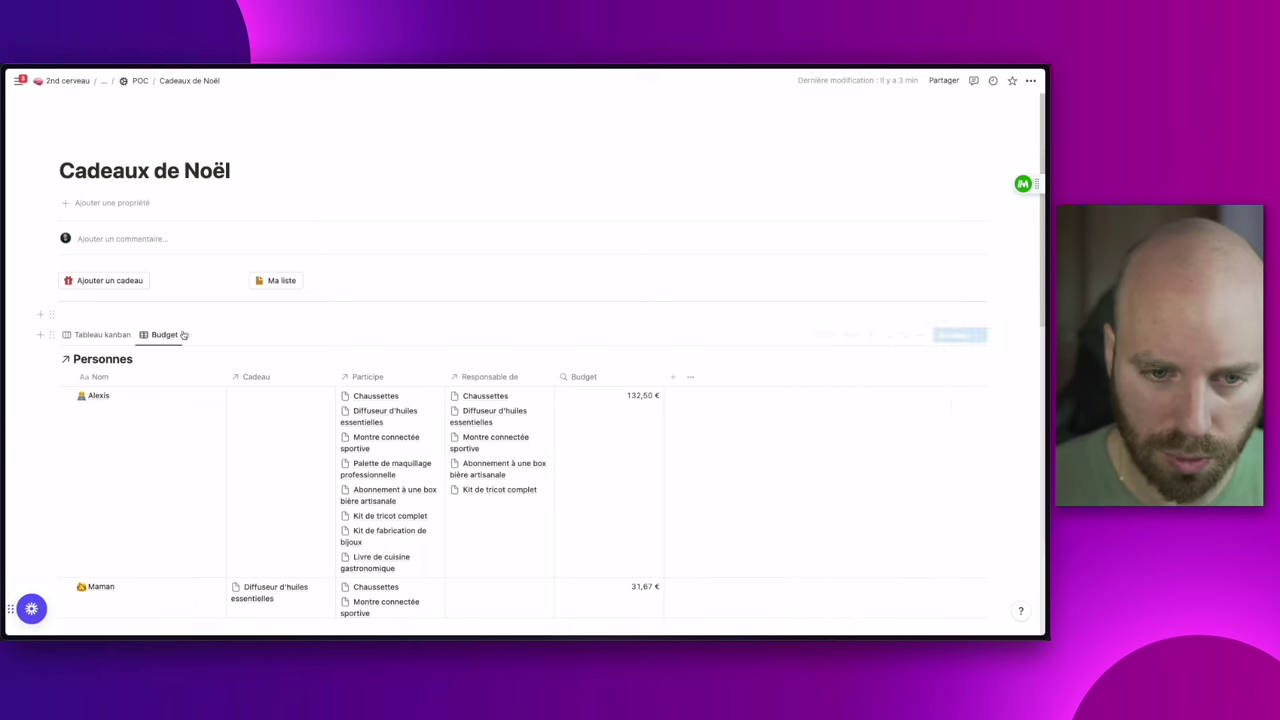
{"action": "left_click", "coordinate": [141, 358]}
{"action": "left_click", "coordinate": [149, 390]}
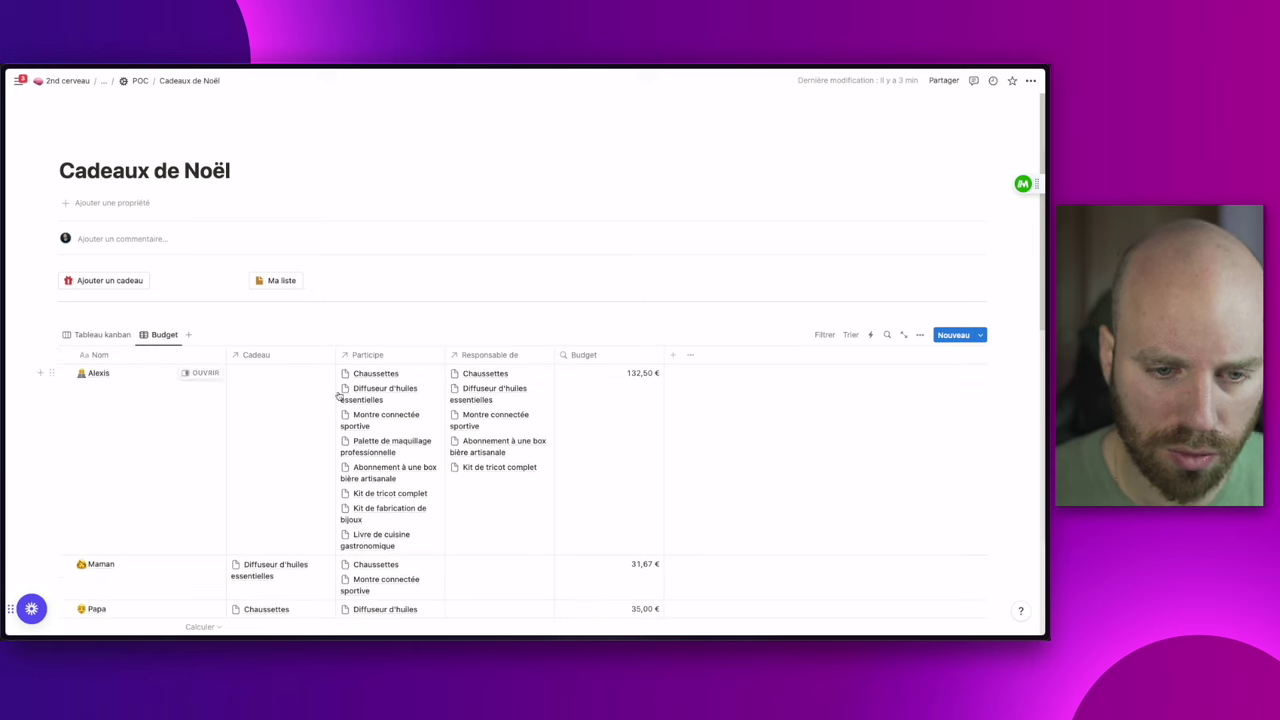
Filter the Budget view so that Nom contains the list owner's first name, and save the filter for everyone
{"action": "left_click", "coordinate": [820, 336]}
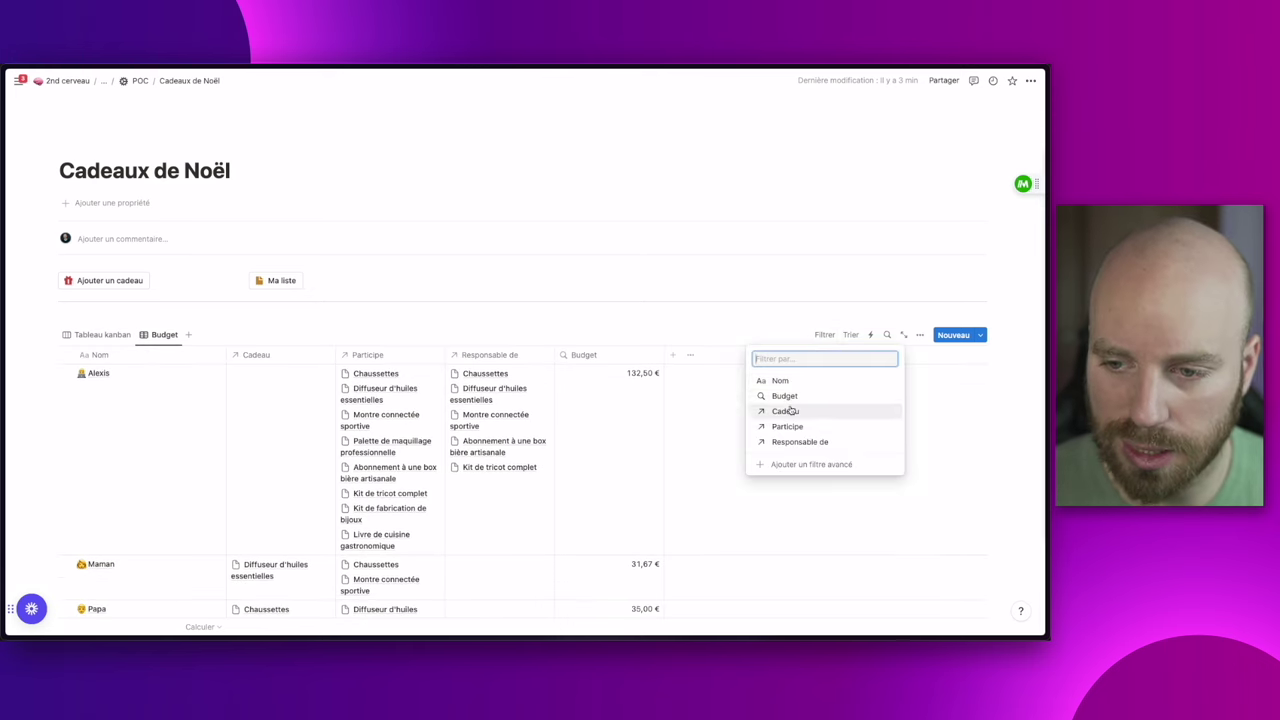
{"action": "left_click", "coordinate": [782, 381]}
{"action": "type", "text": "Alexis"}
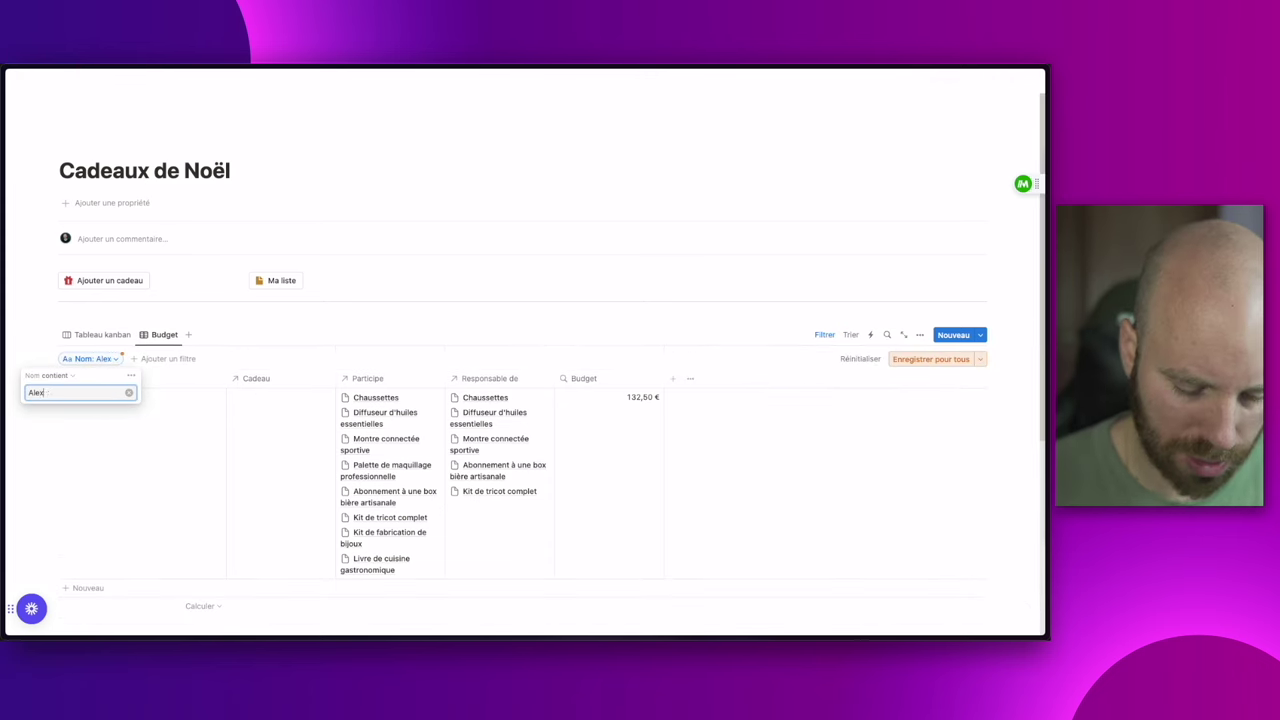
{"action": "left_click", "coordinate": [913, 361]}
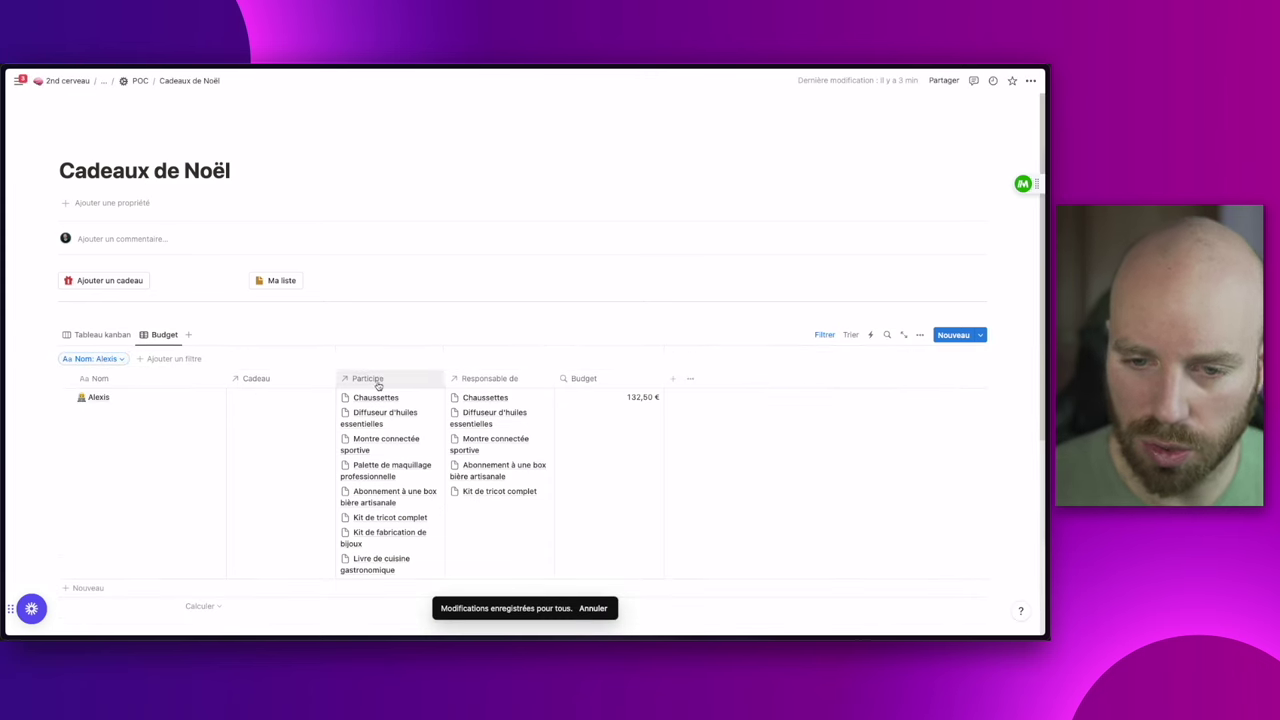
Hide the Cadeau, Participe and Responsable de columns in the Budget view, leaving Nom and Budget
{"action": "left_click", "coordinate": [260, 380]}
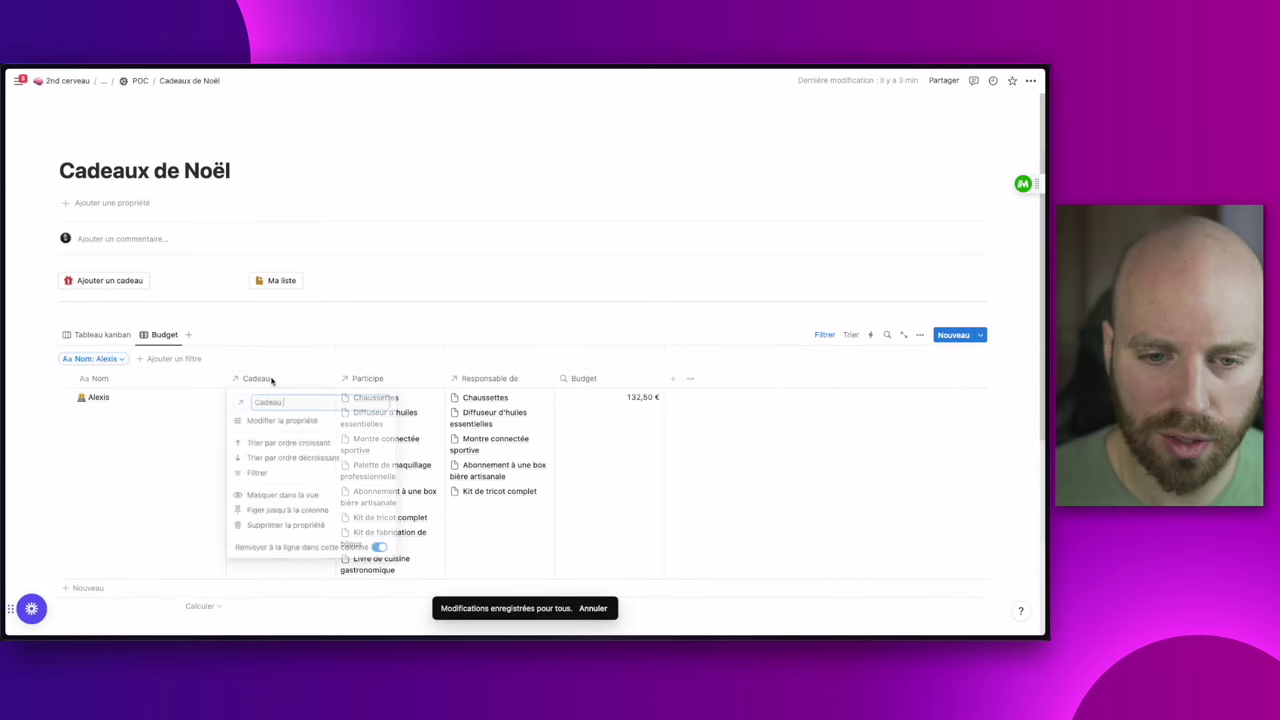
{"action": "left_click", "coordinate": [262, 496]}
{"action": "left_click", "coordinate": [256, 378]}
{"action": "left_click", "coordinate": [263, 496]}
{"action": "left_click", "coordinate": [264, 380]}
{"action": "left_click", "coordinate": [262, 496]}
{"action": "left_click", "coordinate": [261, 488]}
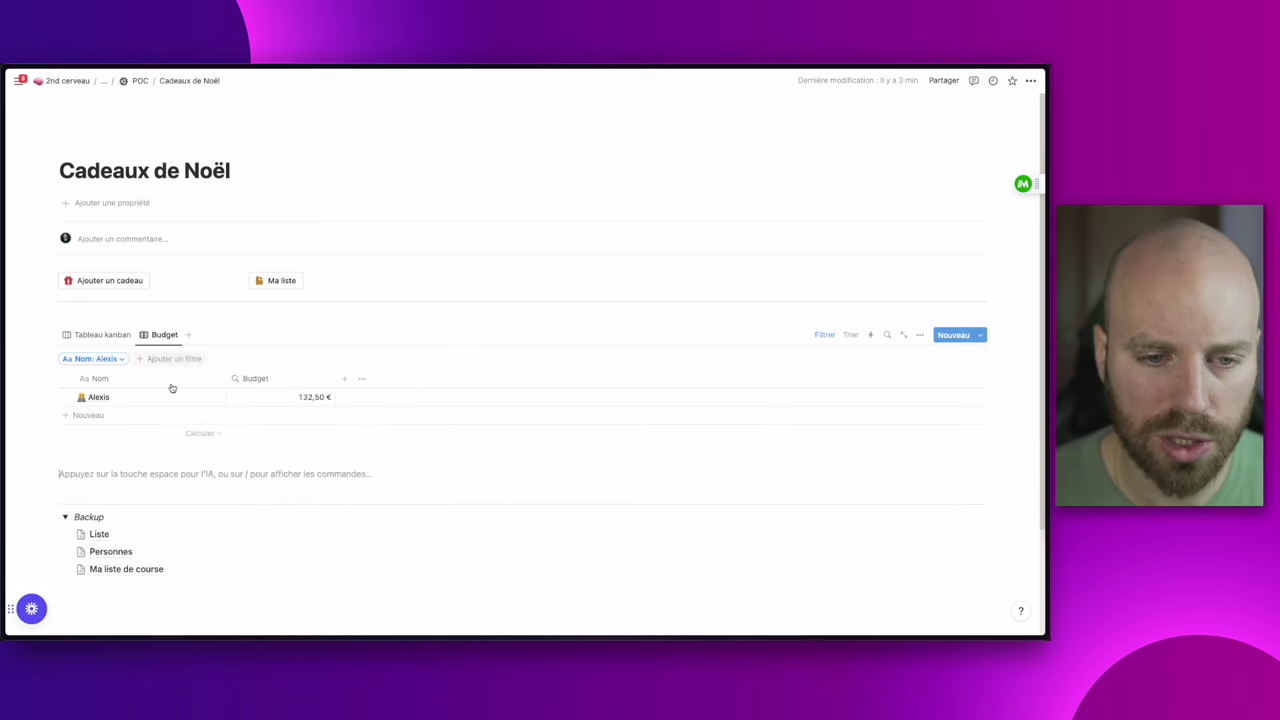
Compare the Tableau kanban and Budget views, and rename Tableau kanban as Vue globale
{"action": "left_click", "coordinate": [118, 338]}
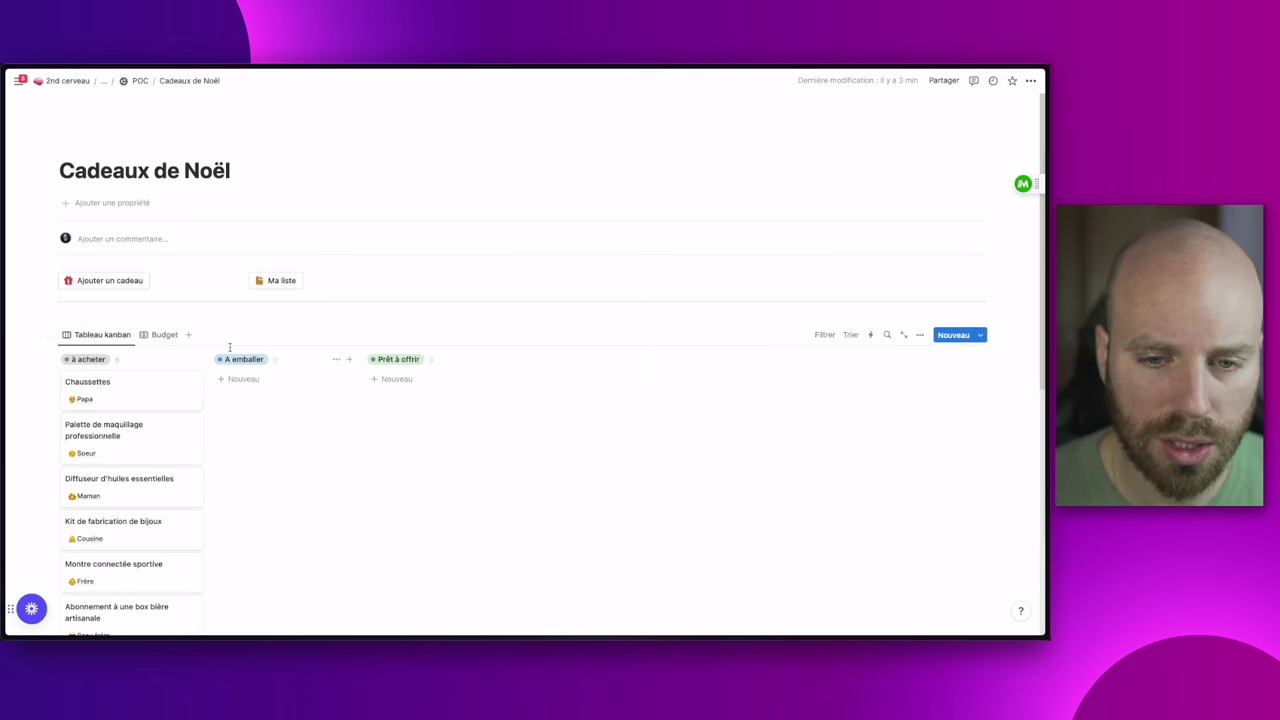
{"action": "left_click", "coordinate": [161, 336]}
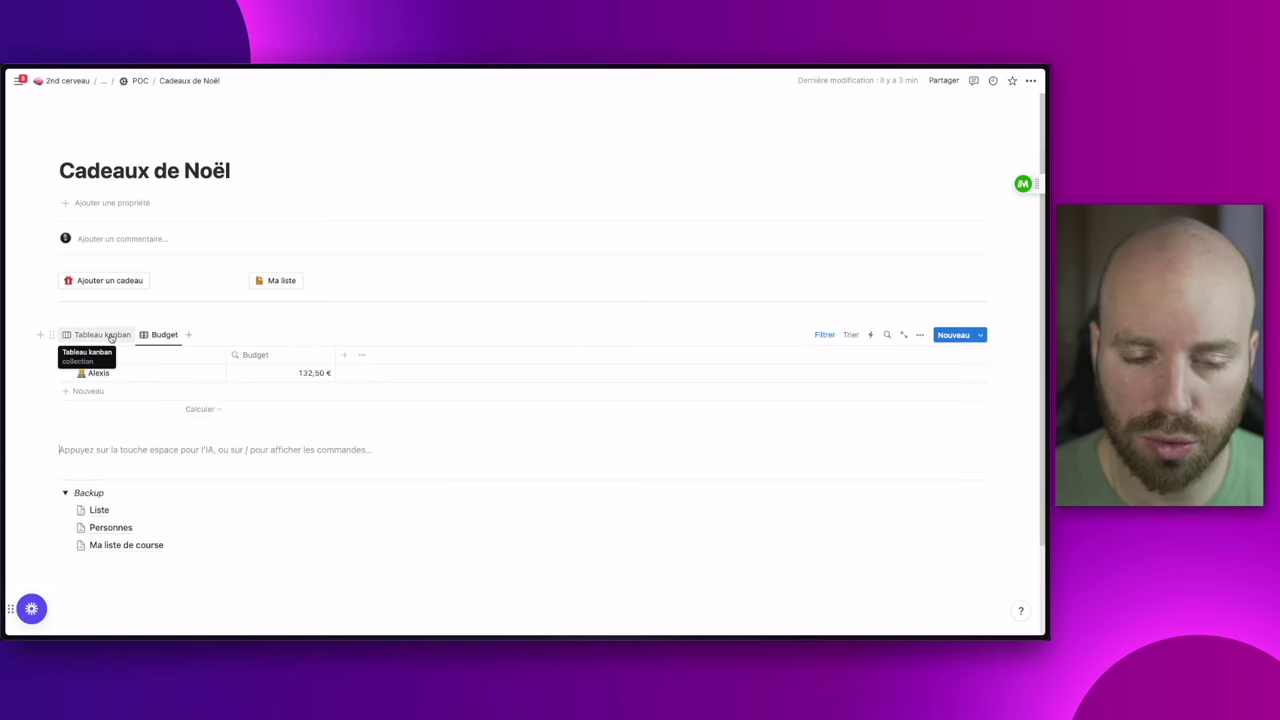
{"action": "left_click", "coordinate": [110, 336]}
{"action": "left_click", "coordinate": [130, 336]}
{"action": "left_click", "coordinate": [137, 356]}
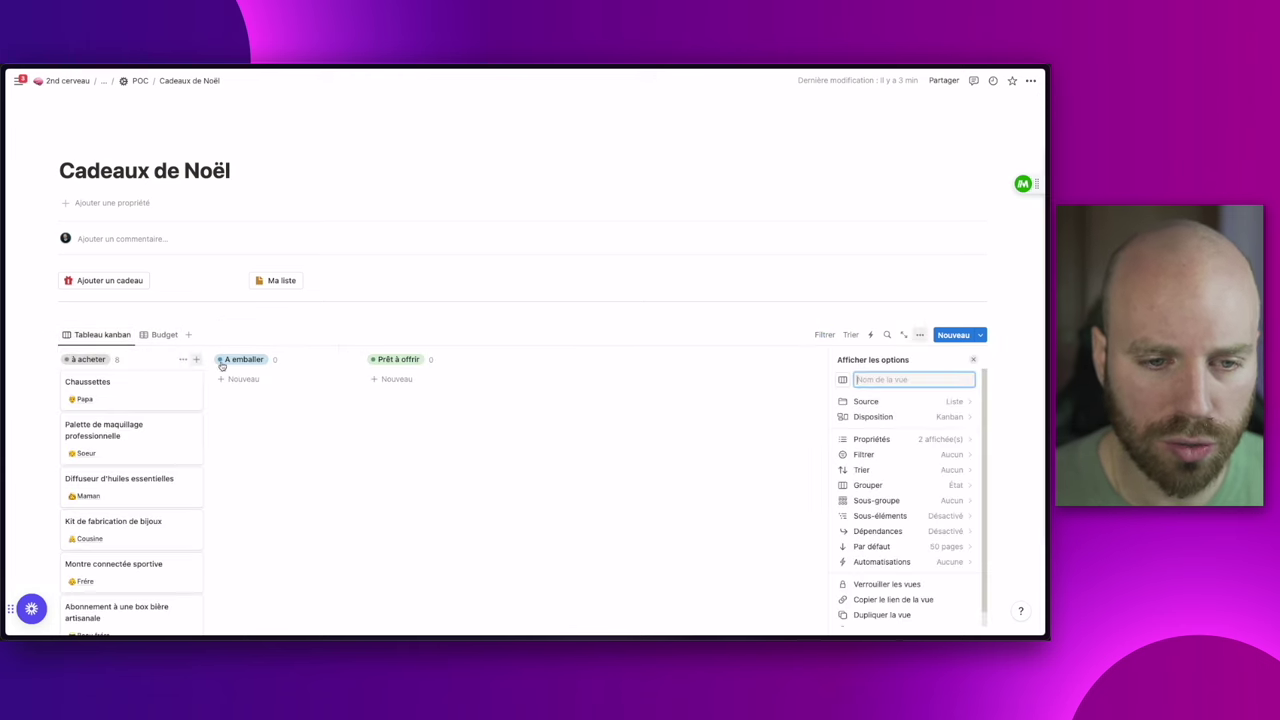
{"action": "type", "text": "Vue globale"}
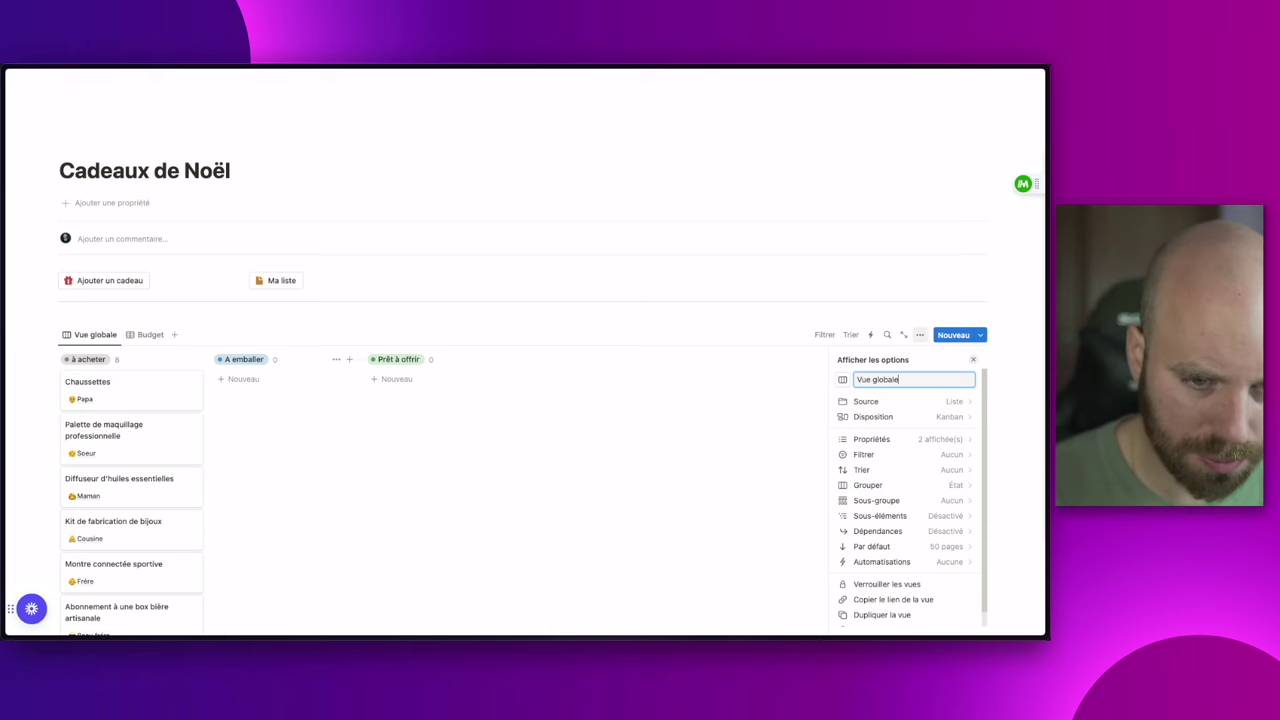
{"action": "left_click", "coordinate": [230, 335]}
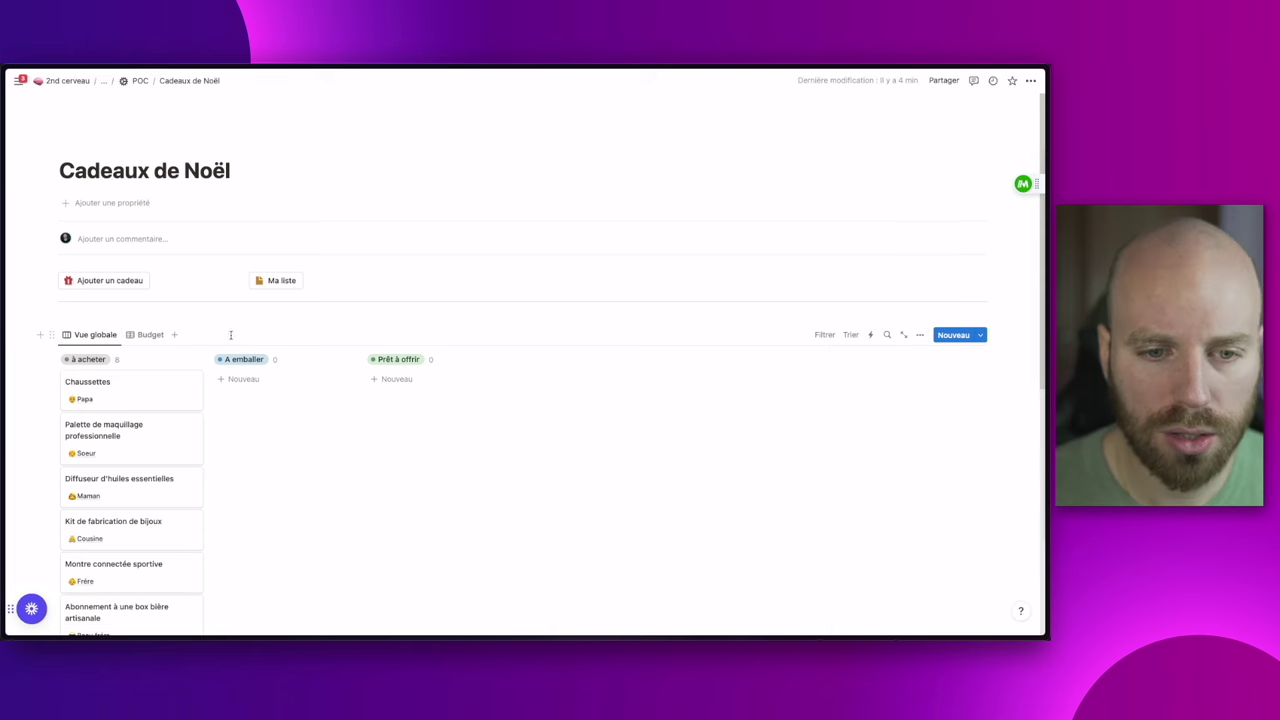
Add a new empty Table view beside Budget, using the Personnes database as its source
{"action": "left_click", "coordinate": [149, 334]}
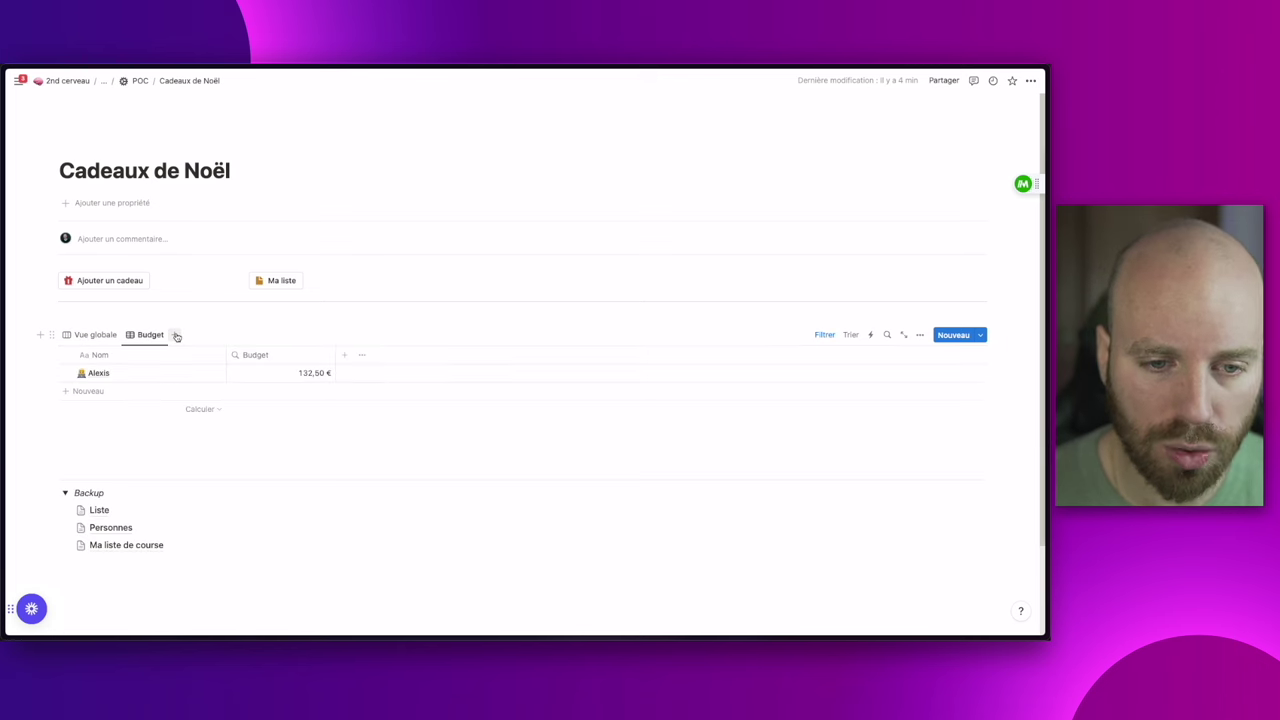
{"action": "left_click", "coordinate": [176, 335]}
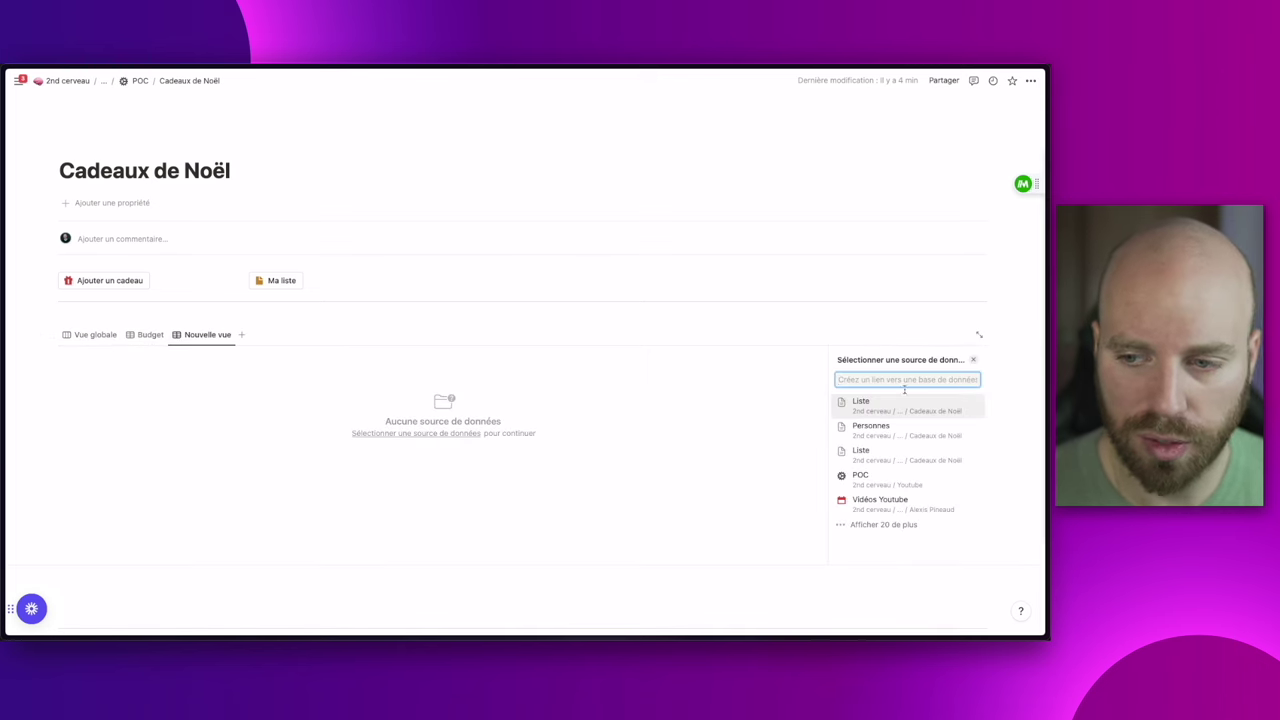
{"action": "left_click", "coordinate": [899, 432]}
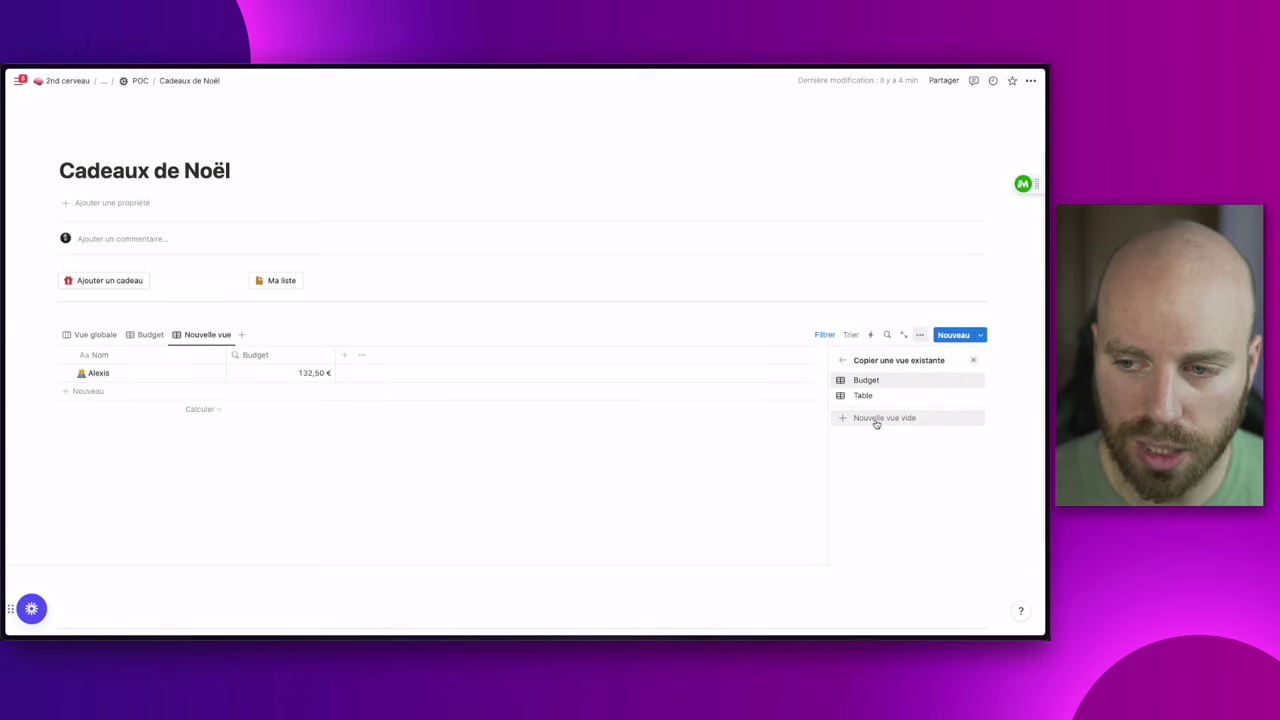
{"action": "left_click", "coordinate": [876, 418]}
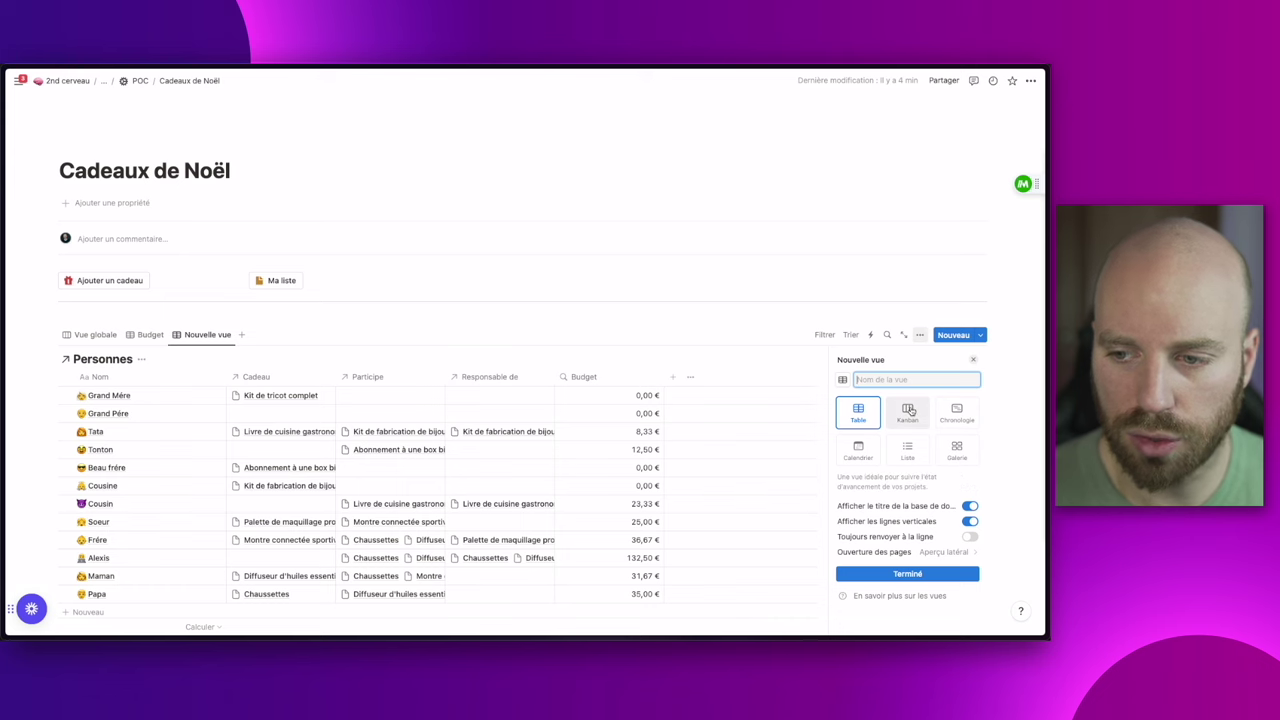
{"action": "left_click", "coordinate": [851, 422]}
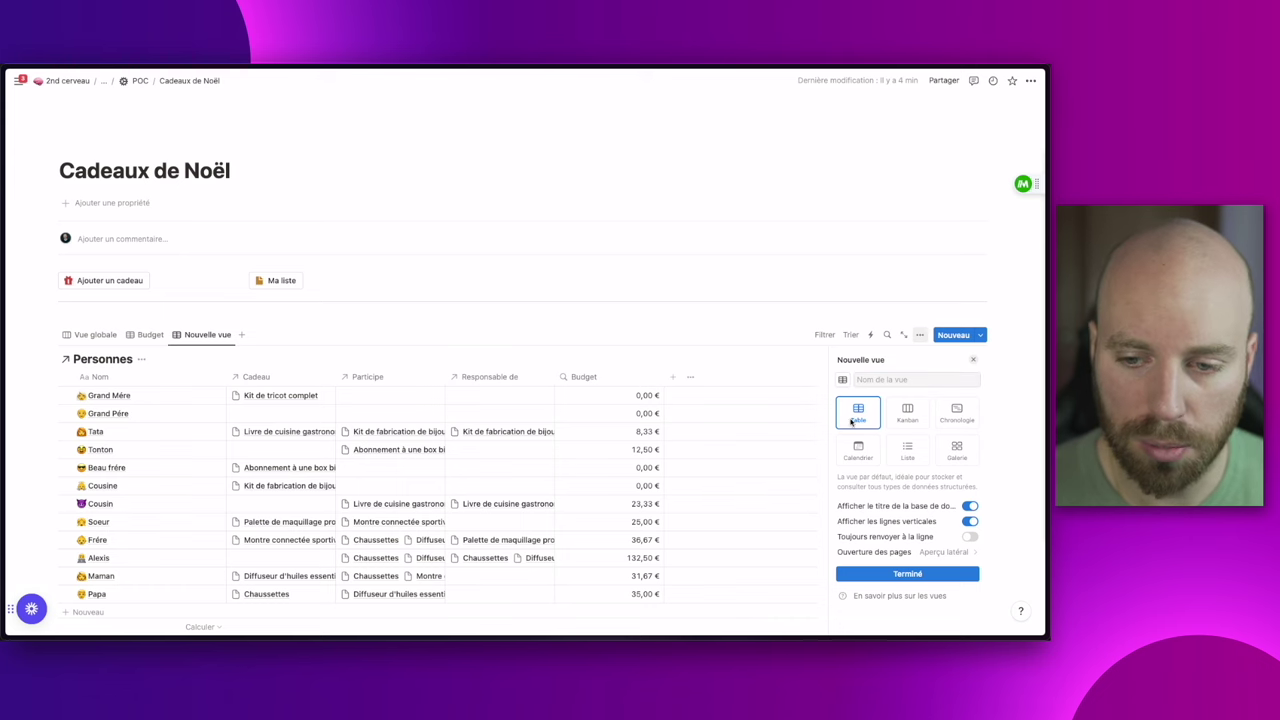
{"action": "left_click", "coordinate": [893, 575]}
{"action": "left_click", "coordinate": [827, 469]}
Filter the new Personnes table to rows where Cadeau est vide, and save the filter for everyone
{"action": "scroll", "coordinate": [570, 385], "scroll_direction": "down", "scroll_amount": 2}
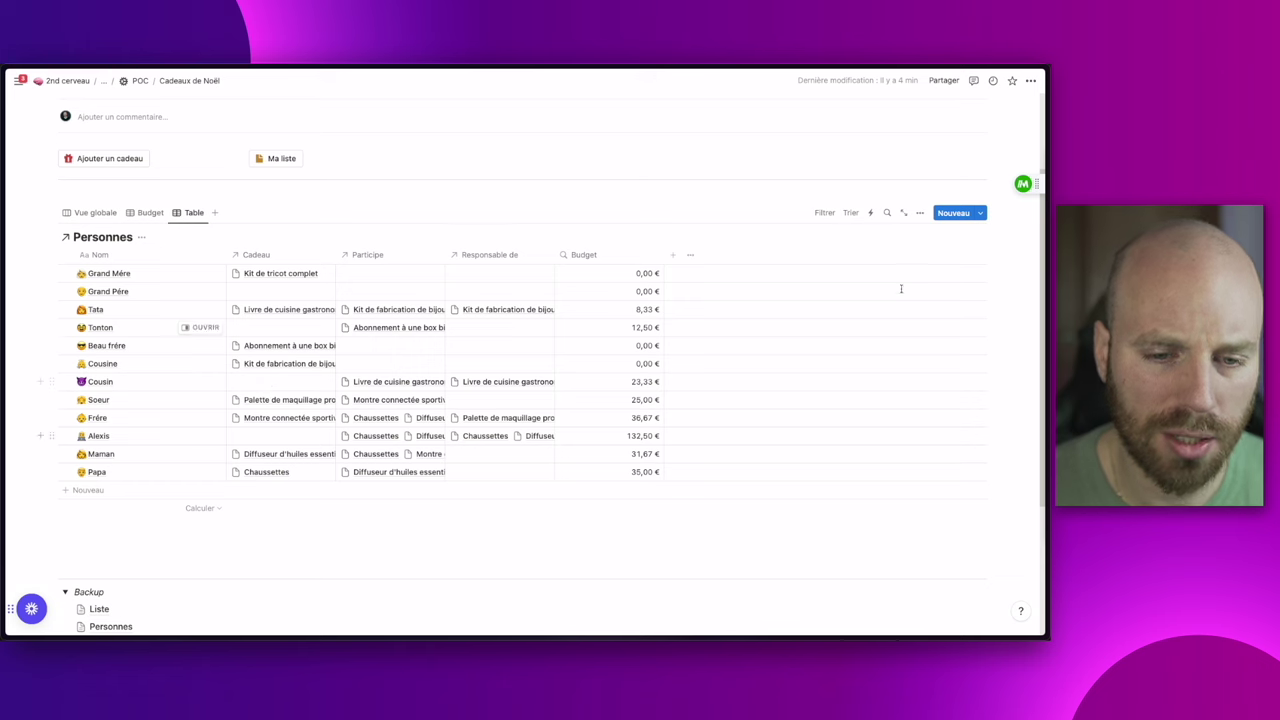
{"action": "left_click", "coordinate": [818, 212]}
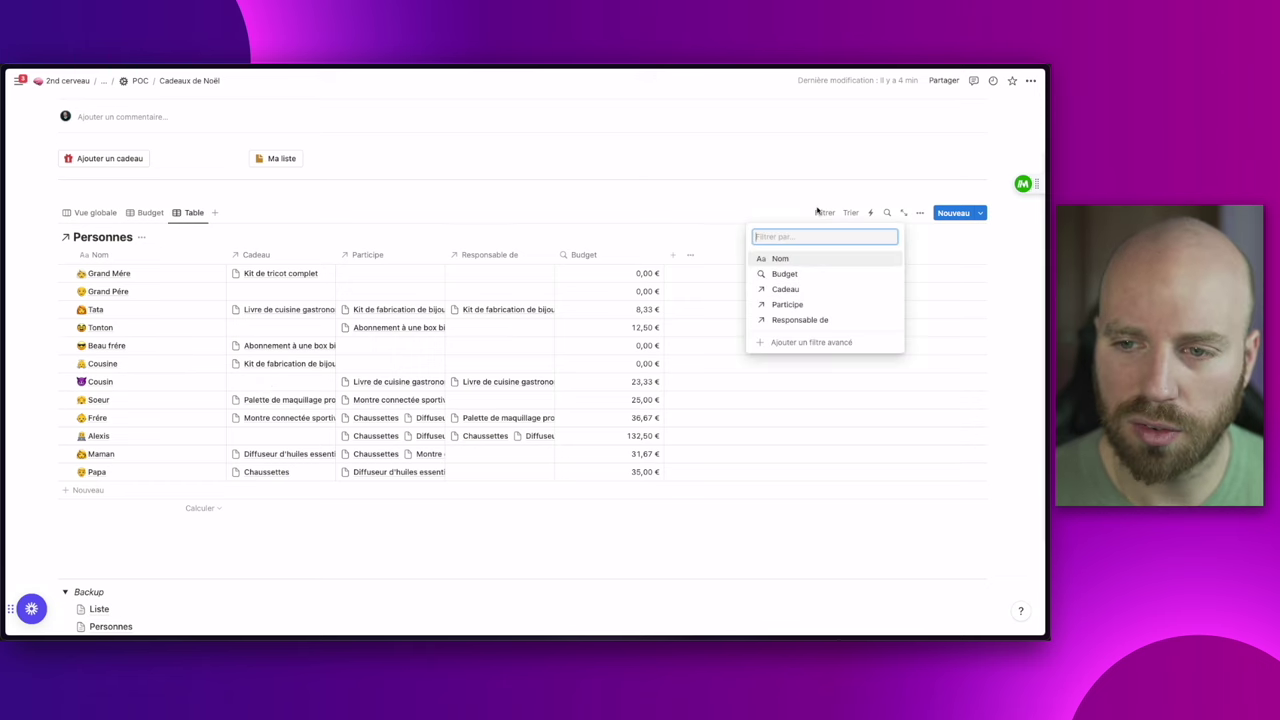
{"action": "left_click", "coordinate": [786, 289]}
{"action": "left_click", "coordinate": [43, 275]}
{"action": "left_click", "coordinate": [55, 321]}
{"action": "left_click", "coordinate": [937, 259]}
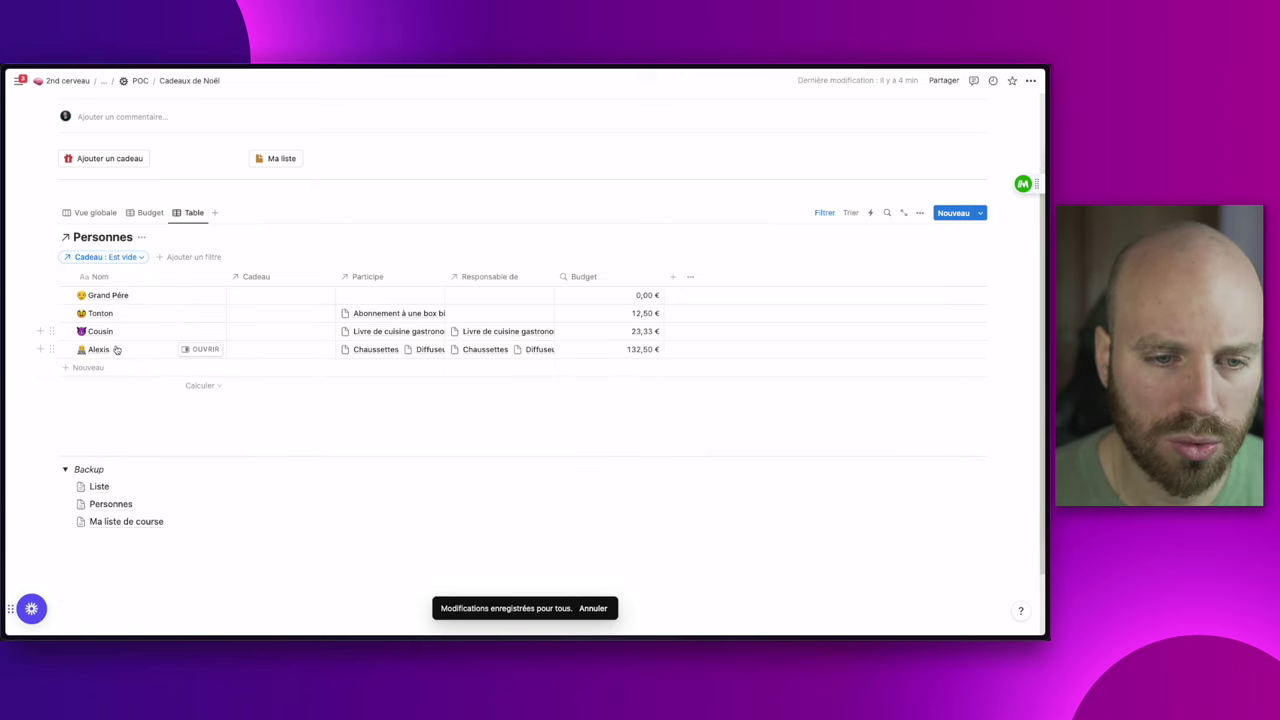
Hide the Participe, Responsable de and Budget columns in the new Personnes table view
{"action": "left_click", "coordinate": [269, 278]}
{"action": "left_click", "coordinate": [372, 277]}
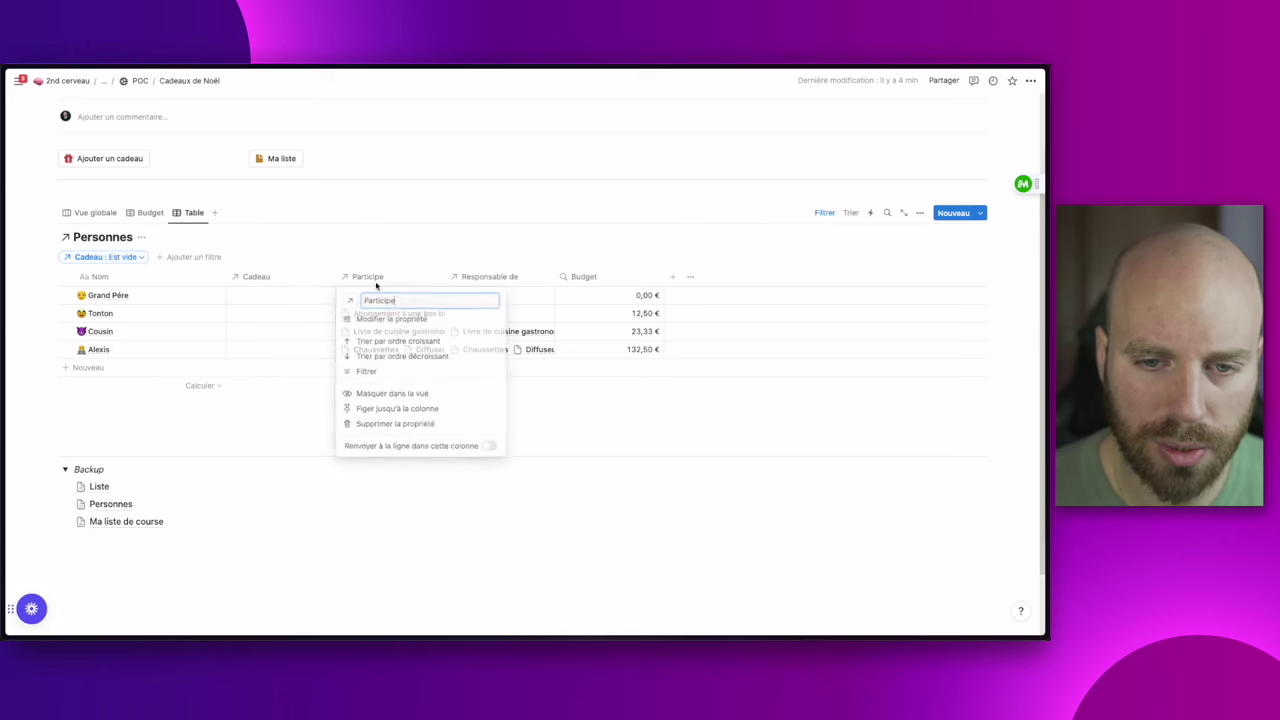
{"action": "left_click", "coordinate": [366, 395]}
{"action": "left_click", "coordinate": [390, 395]}
{"action": "left_click", "coordinate": [395, 280]}
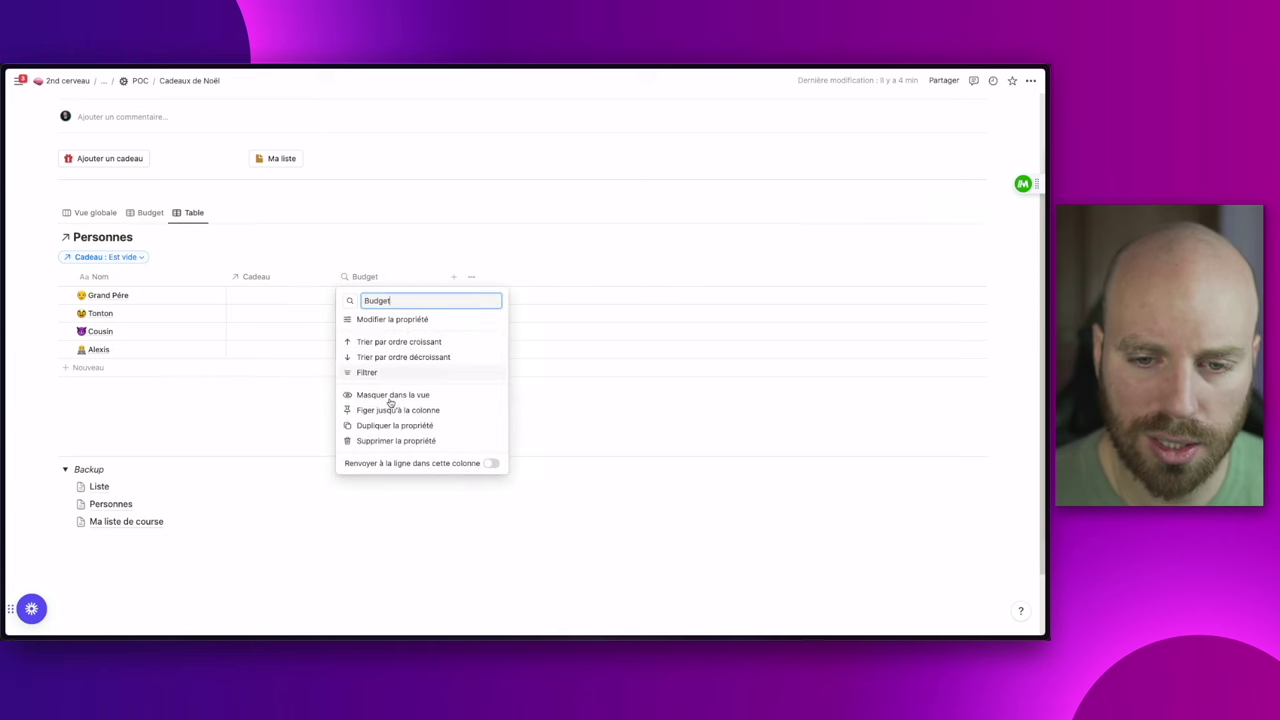
{"action": "left_click", "coordinate": [390, 395]}
Hide the Personnes database title and rename the filtered table view as Sans cadeau
{"action": "scroll", "coordinate": [131, 252], "scroll_direction": "up", "scroll_amount": 2}
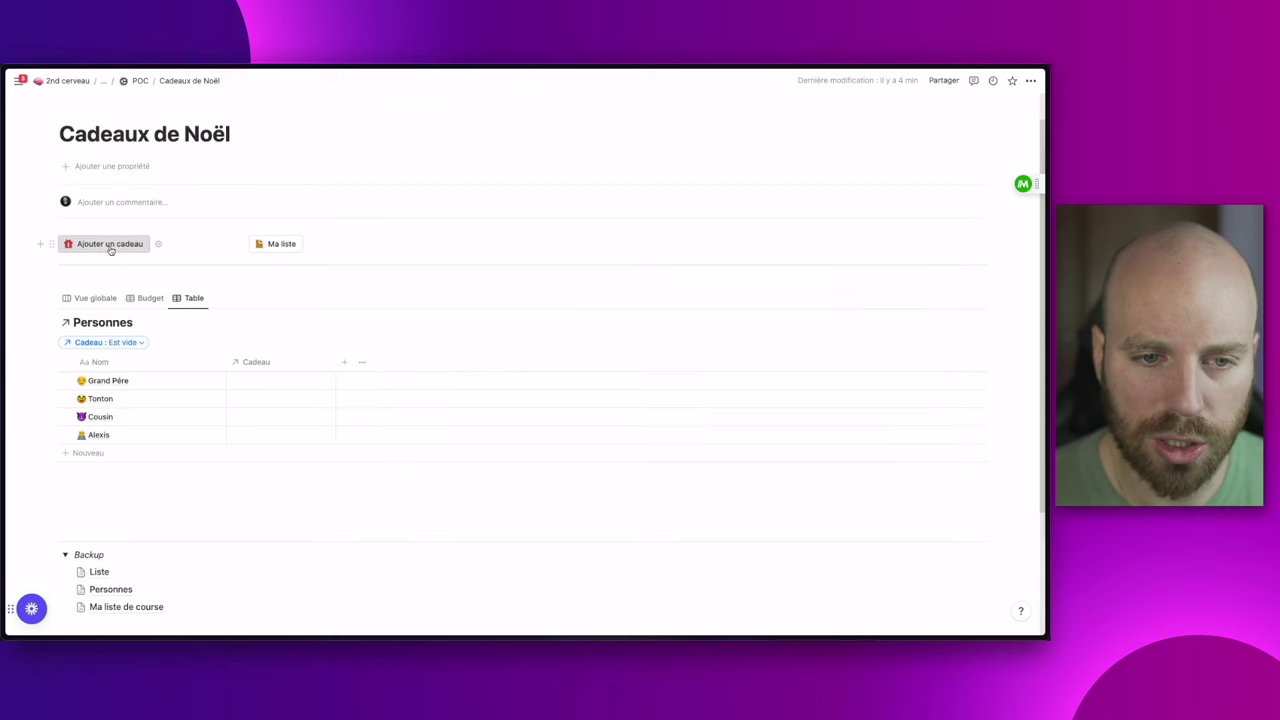
{"action": "left_click", "coordinate": [145, 325]}
{"action": "left_click", "coordinate": [151, 366]}
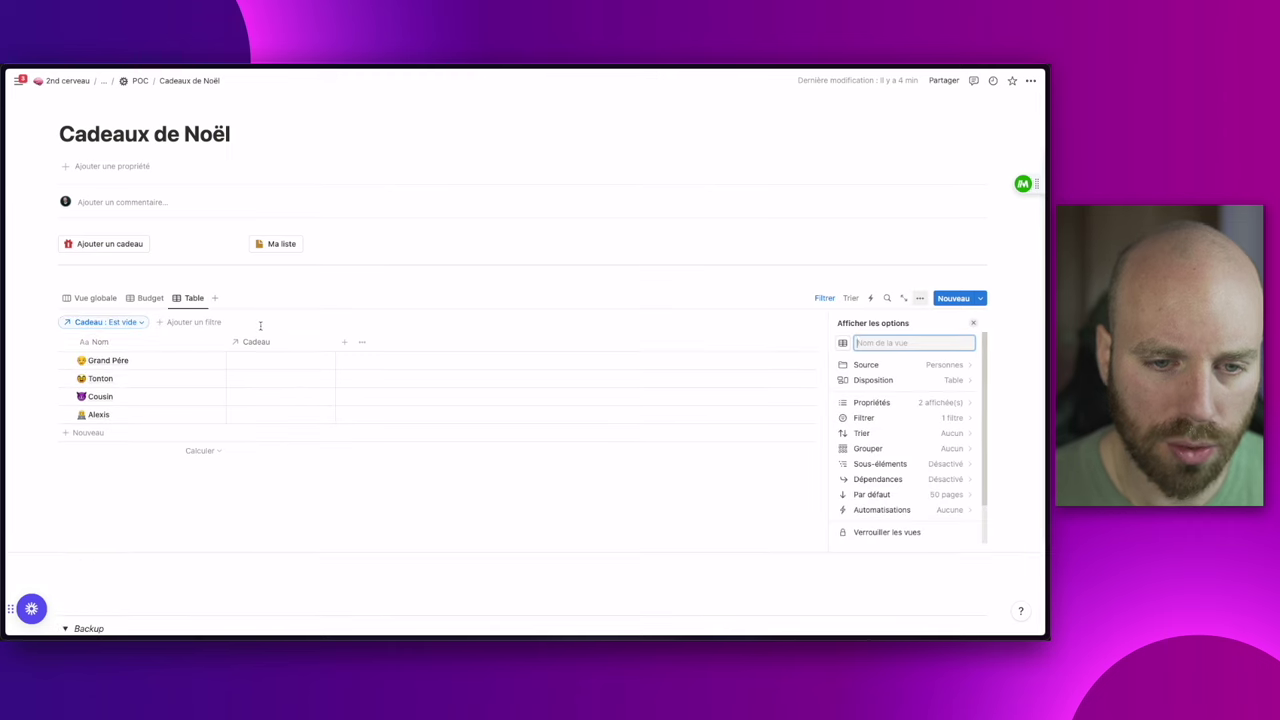
{"action": "type", "text": "Sans cadeau"}
{"action": "left_click", "coordinate": [497, 317]}
Look through the Vue globale, Budget and Sans cadeau views in turn
{"action": "left_click", "coordinate": [94, 297]}
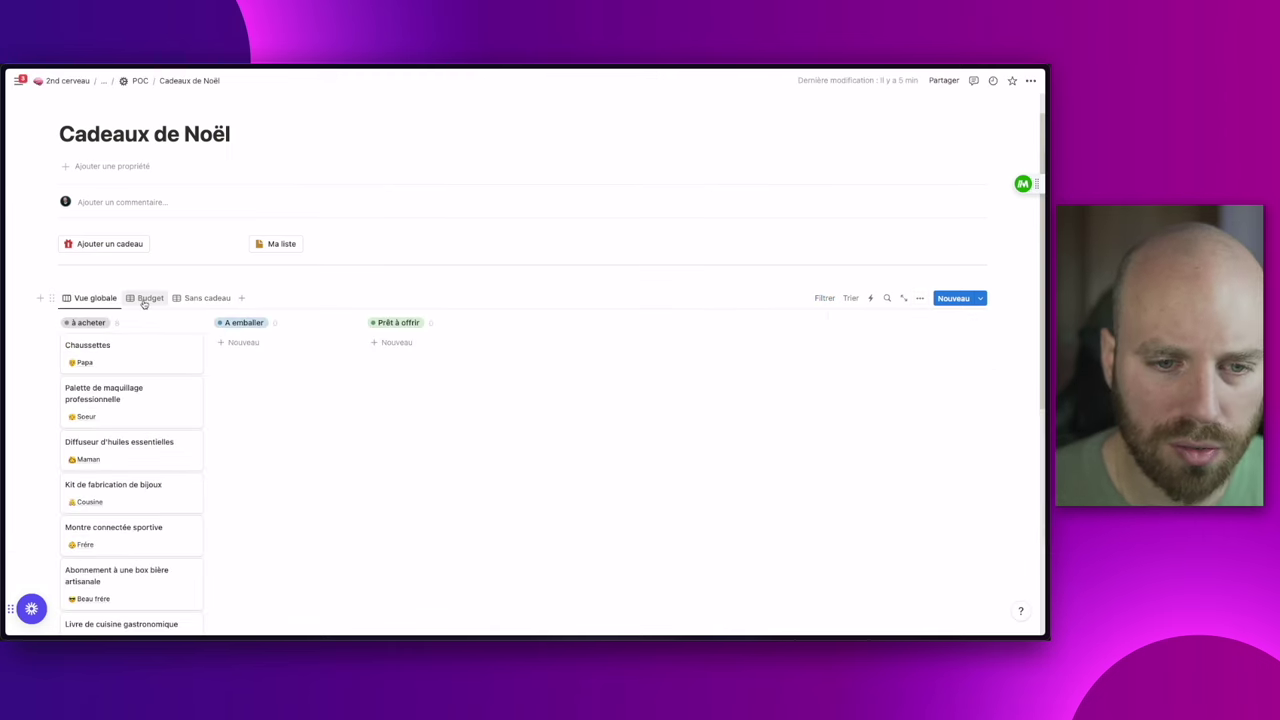
{"action": "left_click", "coordinate": [140, 298]}
{"action": "left_click", "coordinate": [177, 298]}
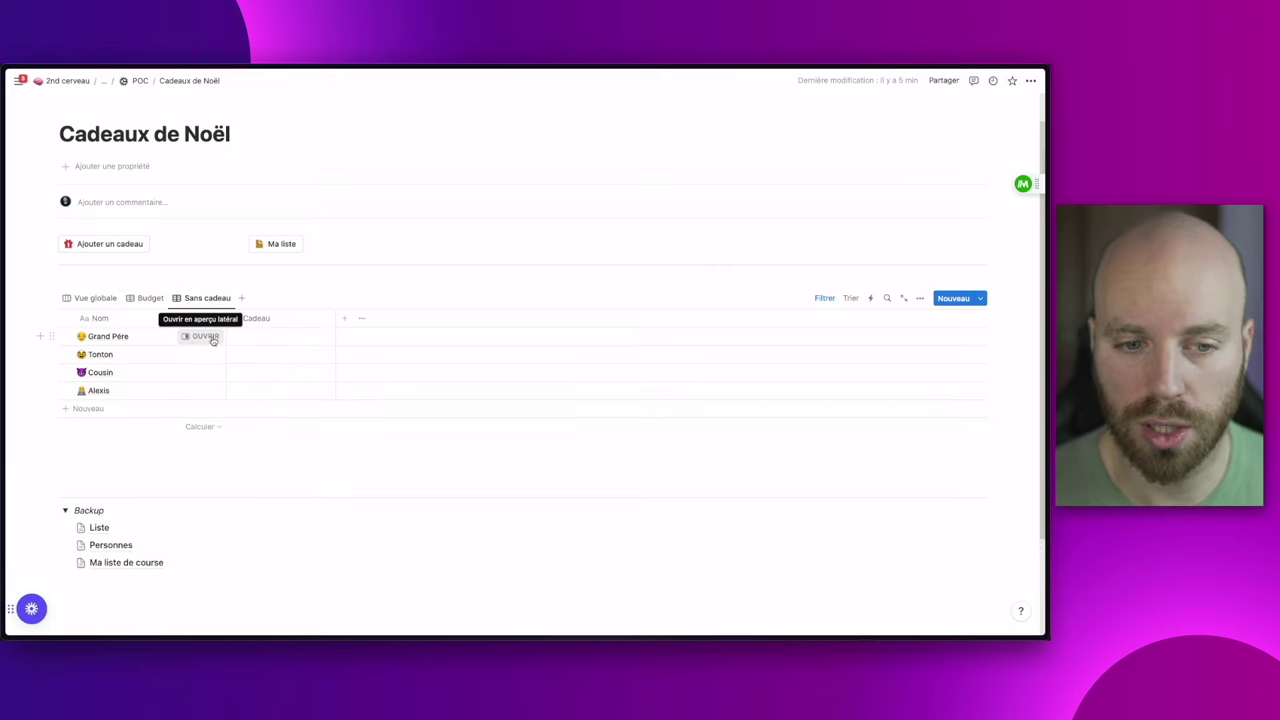
Create a gift with the Ajouter un cadeau button, title it Chaussettes and set its Prix to 10
{"action": "left_click", "coordinate": [132, 245]}
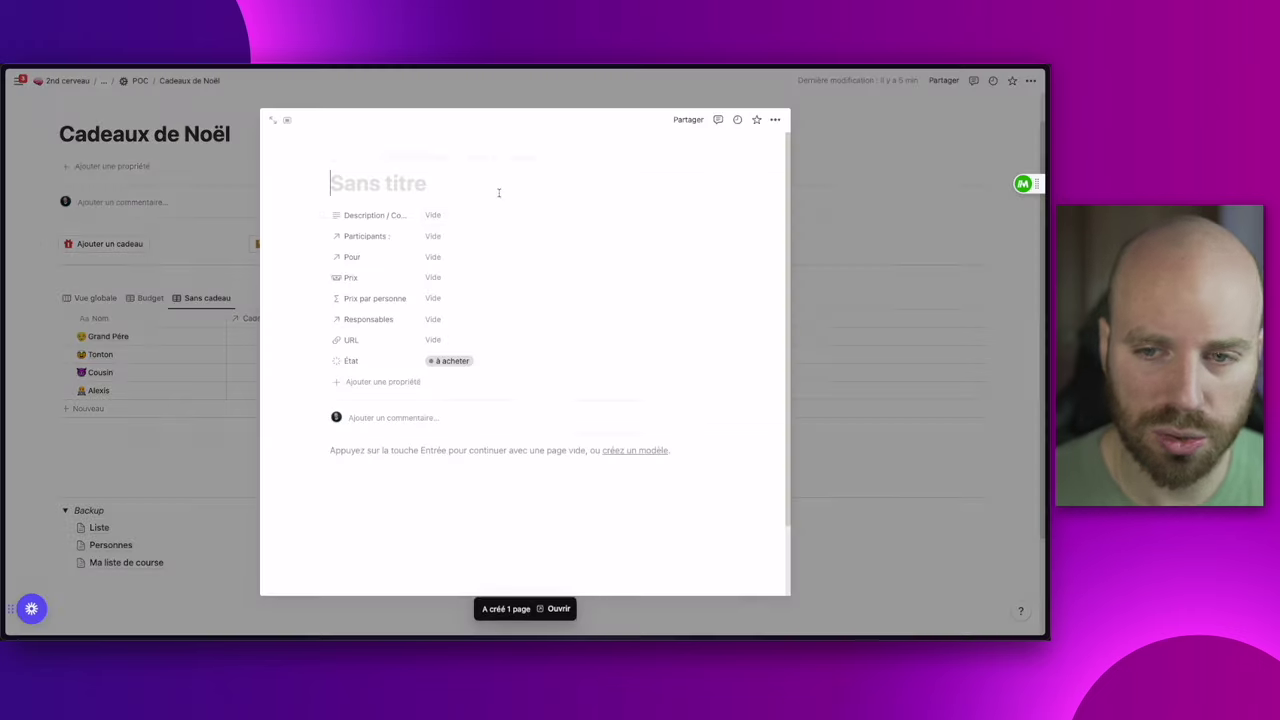
{"action": "type", "text": "Cha"}
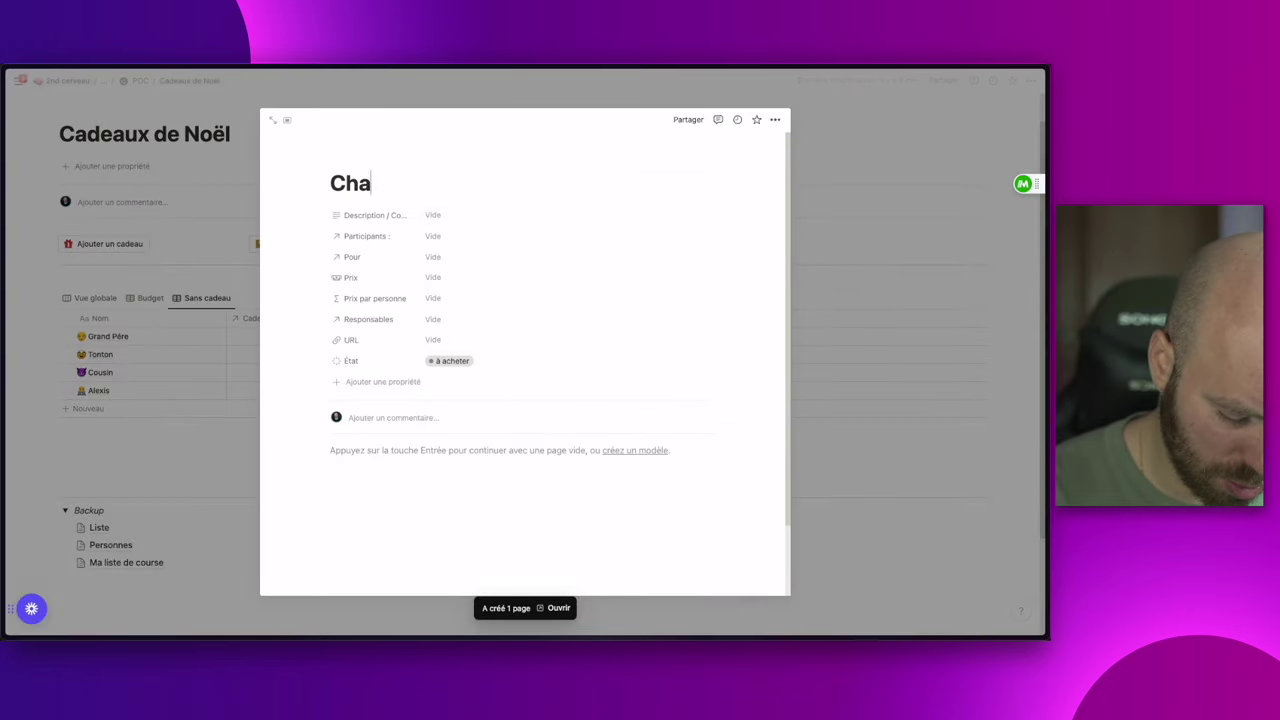
{"action": "type", "text": "ussettes"}
{"action": "key", "text": "Down"}
{"action": "key", "text": "Down"}
{"action": "key", "text": "Down"}
{"action": "key", "text": "Down"}
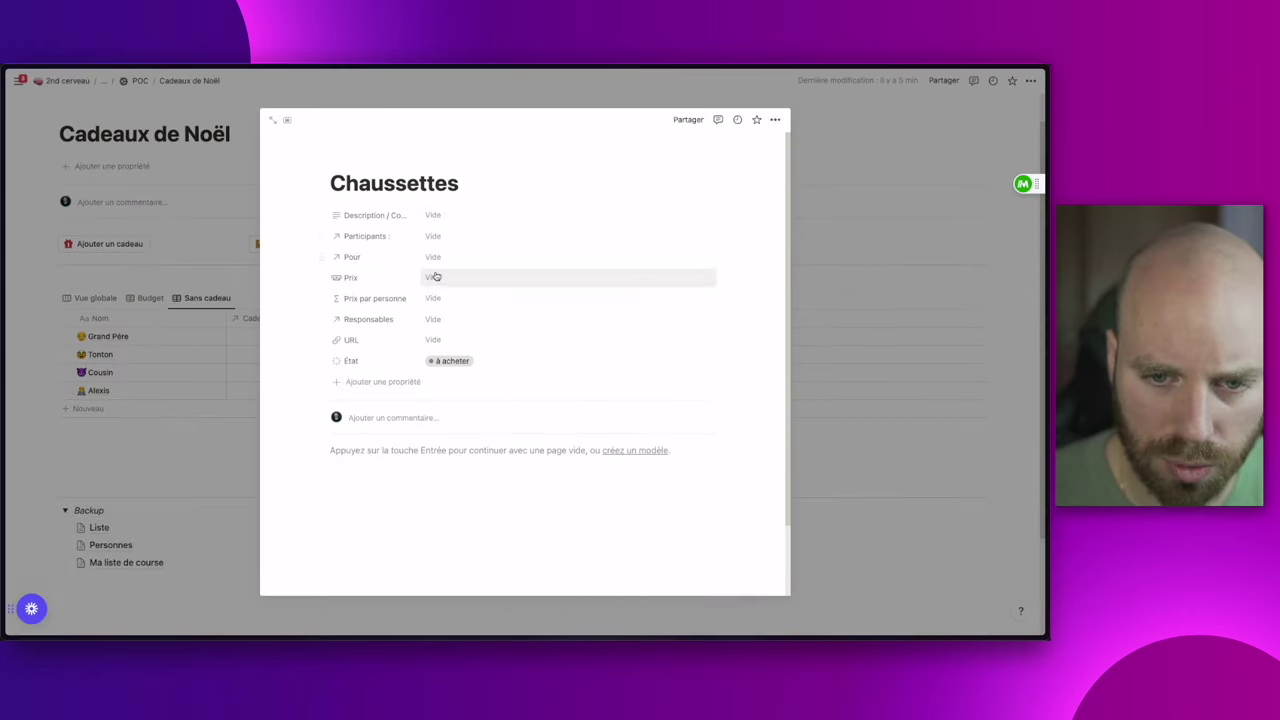
{"action": "key", "text": "Return"}
{"action": "type", "text": "10"}
Set the new gift's Pour to Grand Pére, enter the list owner under Responsables and Participants, and close the page
{"action": "left_click", "coordinate": [436, 258]}
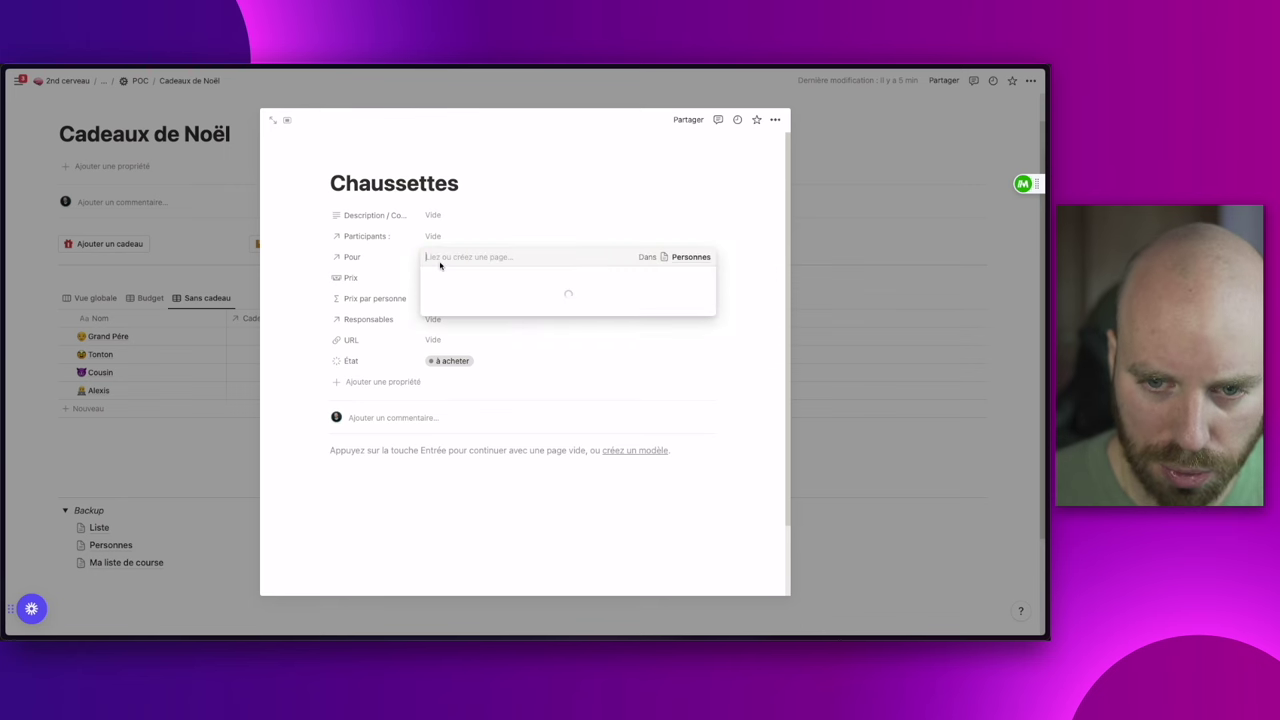
{"action": "left_click", "coordinate": [457, 346]}
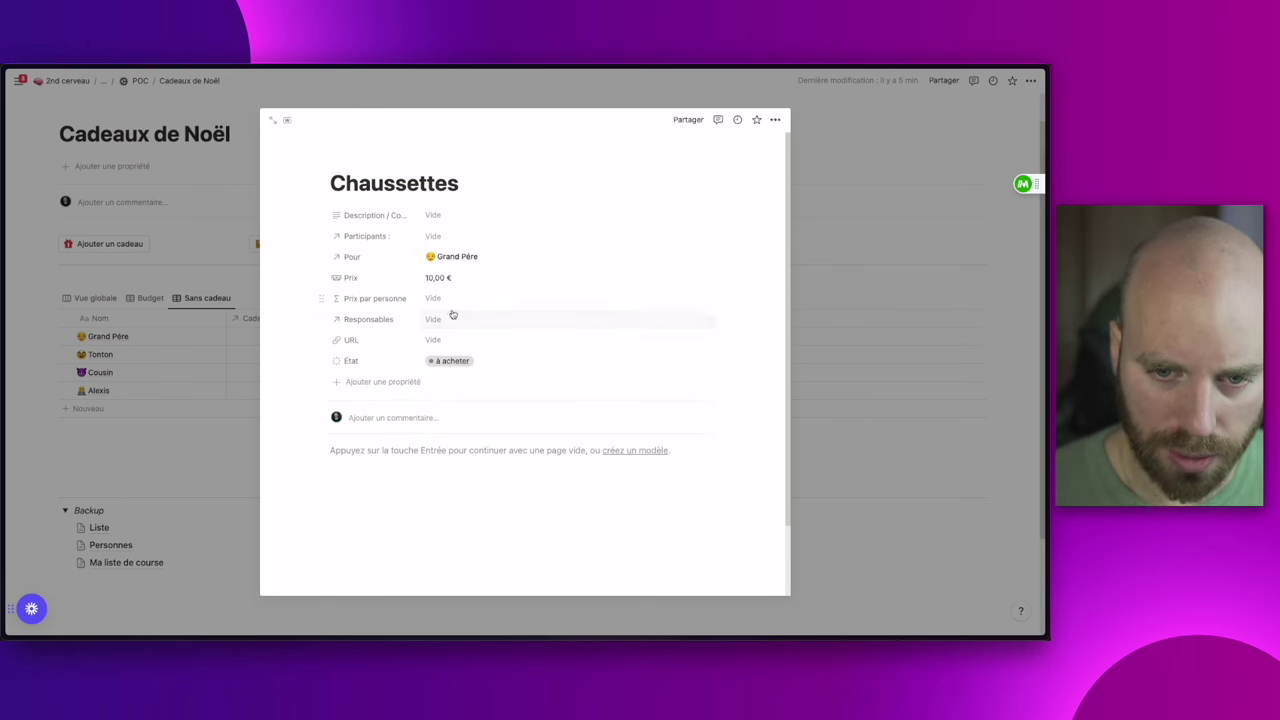
{"action": "left_click", "coordinate": [447, 318]}
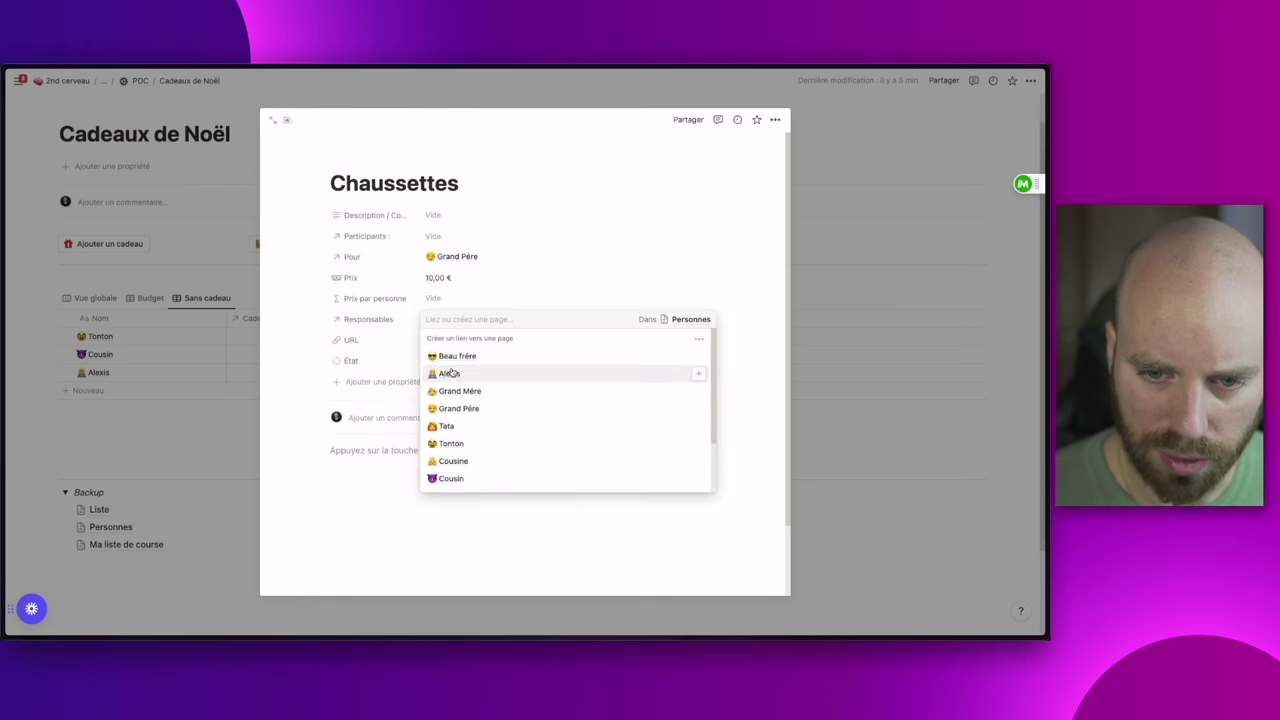
{"action": "left_click", "coordinate": [448, 372]}
{"action": "left_click", "coordinate": [455, 237]}
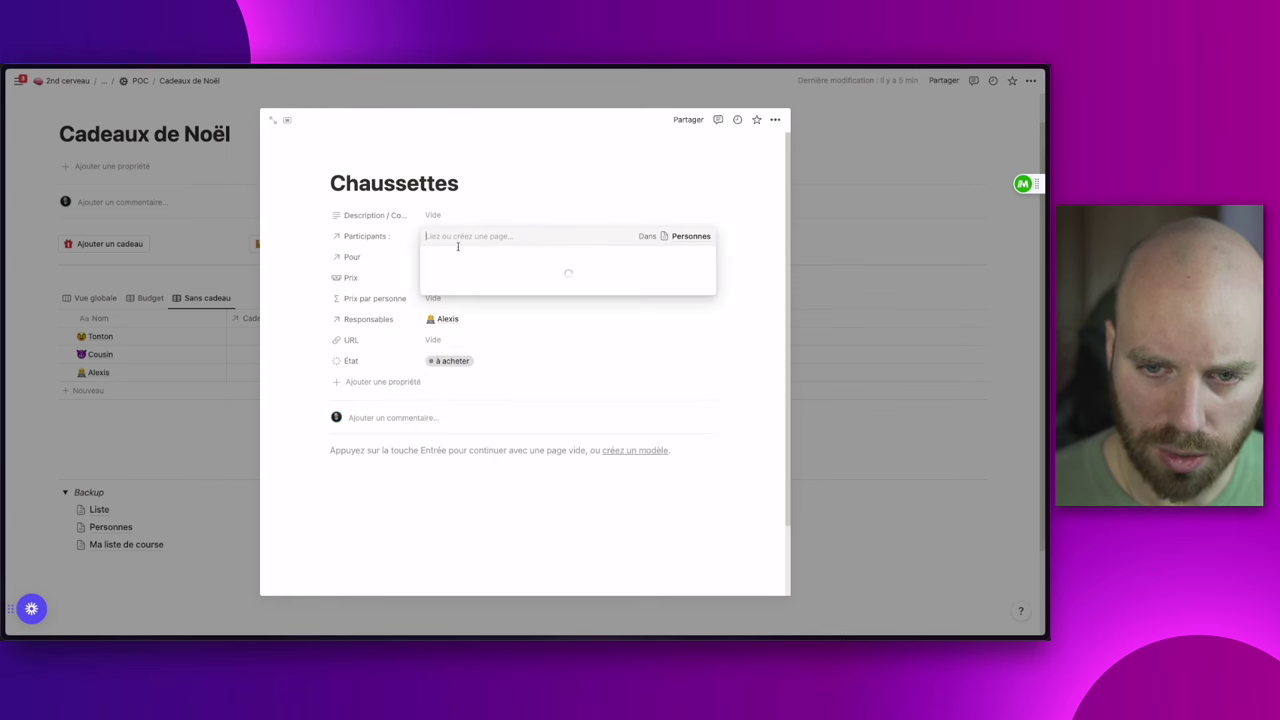
{"action": "left_click", "coordinate": [450, 290]}
{"action": "key", "text": "Escape"}
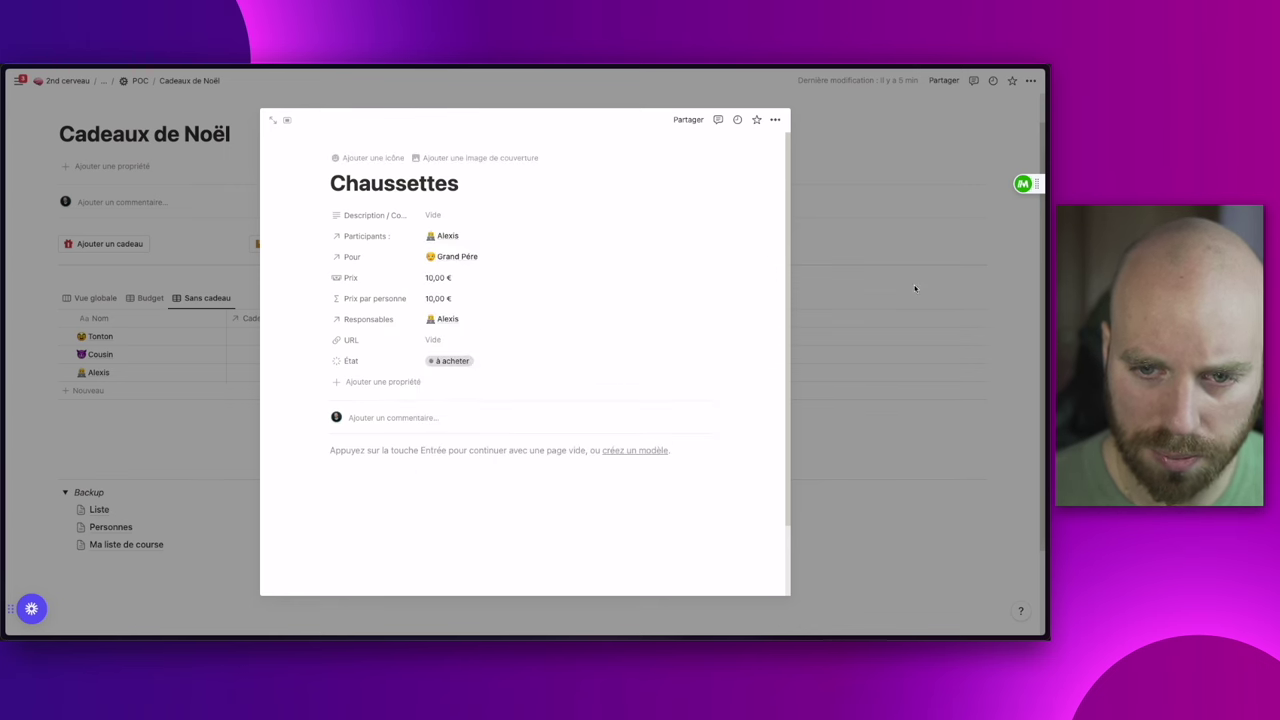
{"action": "left_click", "coordinate": [175, 367]}
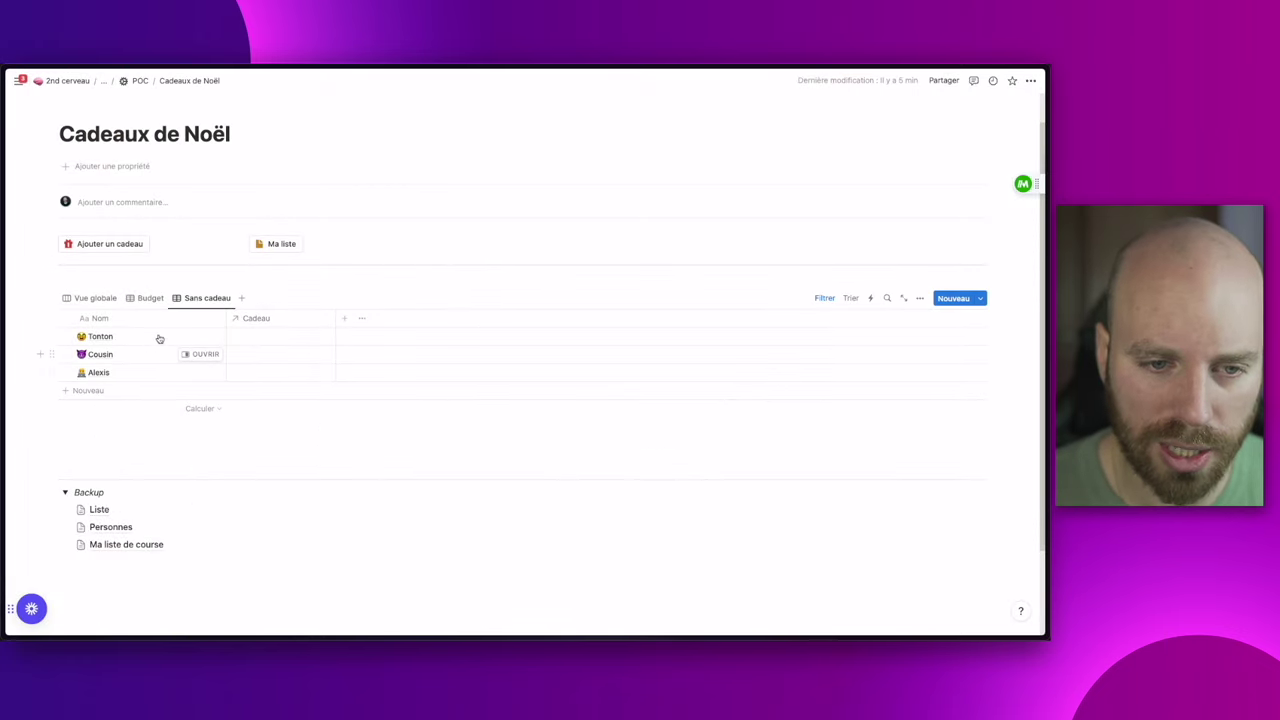
Check the new Chaussettes gift in Vue globale and the list owner's total in the Budget view
{"action": "left_click", "coordinate": [80, 297]}
{"action": "scroll", "coordinate": [157, 428], "scroll_direction": "down", "scroll_amount": 3}
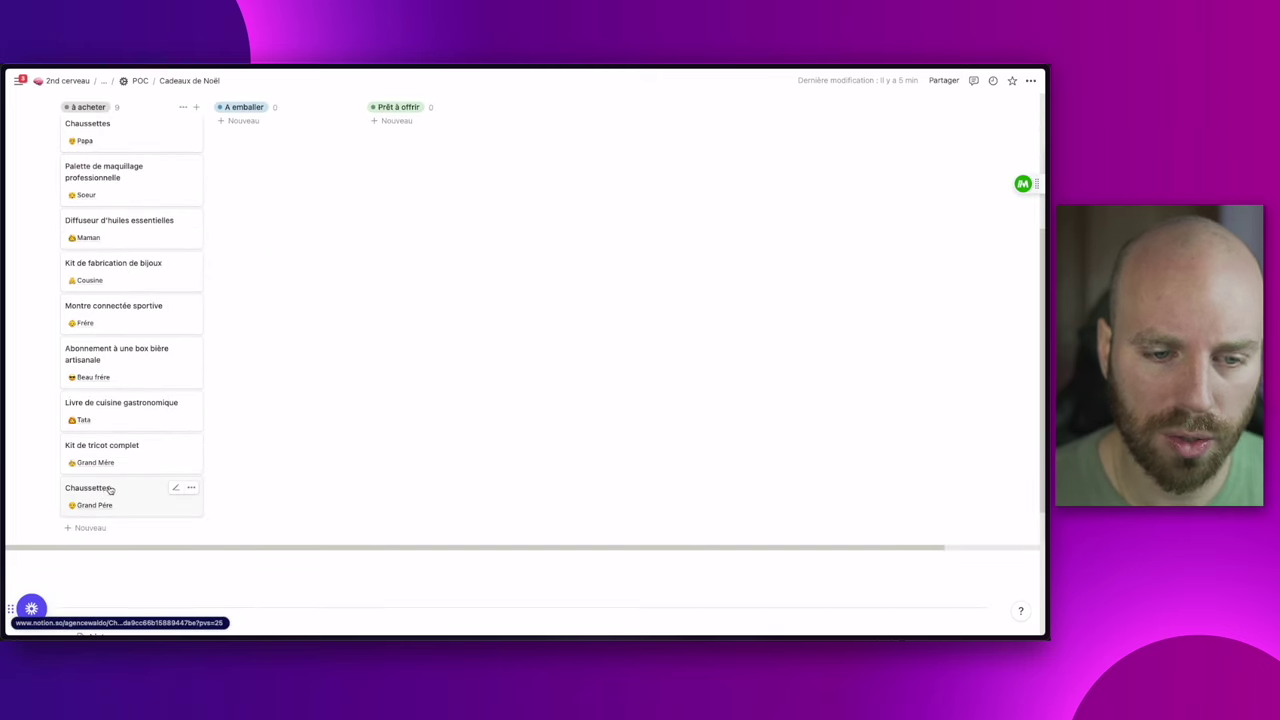
{"action": "scroll", "coordinate": [110, 490], "scroll_direction": "up", "scroll_amount": 3}
{"action": "left_click", "coordinate": [150, 241]}
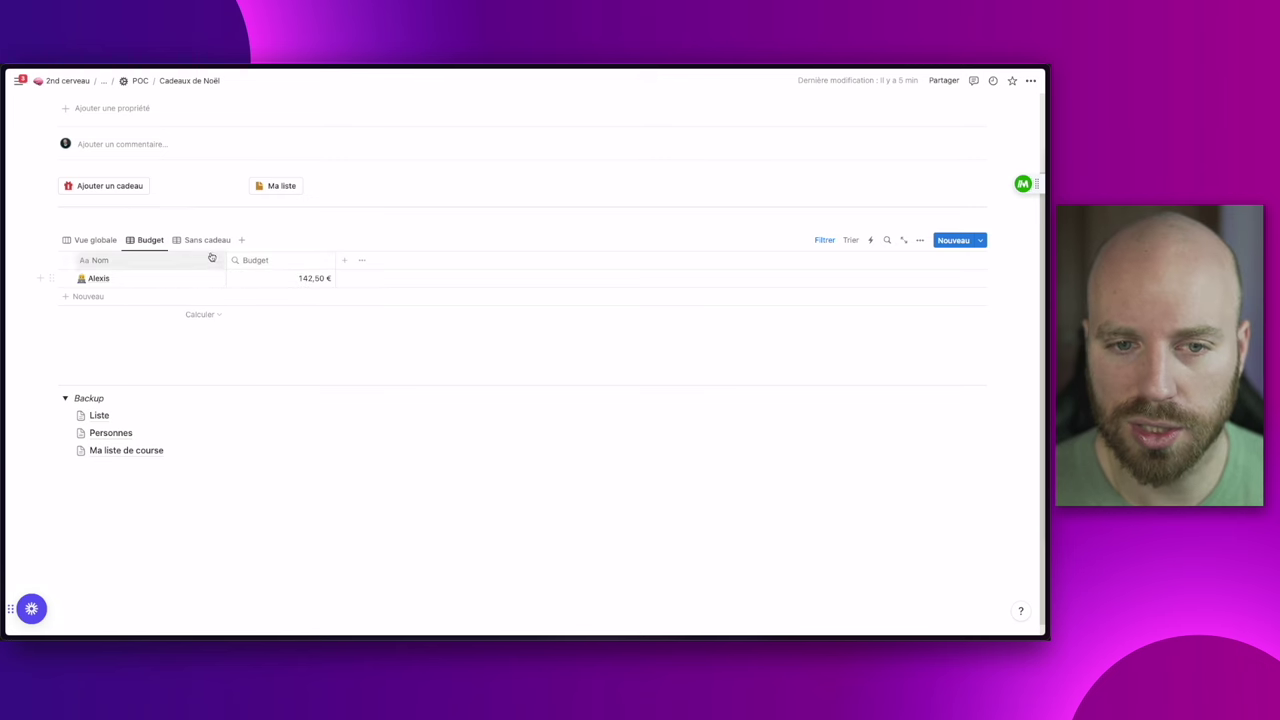
Add a cover image to the Cadeaux de Noël page, choosing the golden bauble photo from an Unsplash search for chrismas
{"action": "left_click", "coordinate": [95, 240]}
{"action": "scroll", "coordinate": [376, 352], "scroll_direction": "up", "scroll_amount": 2}
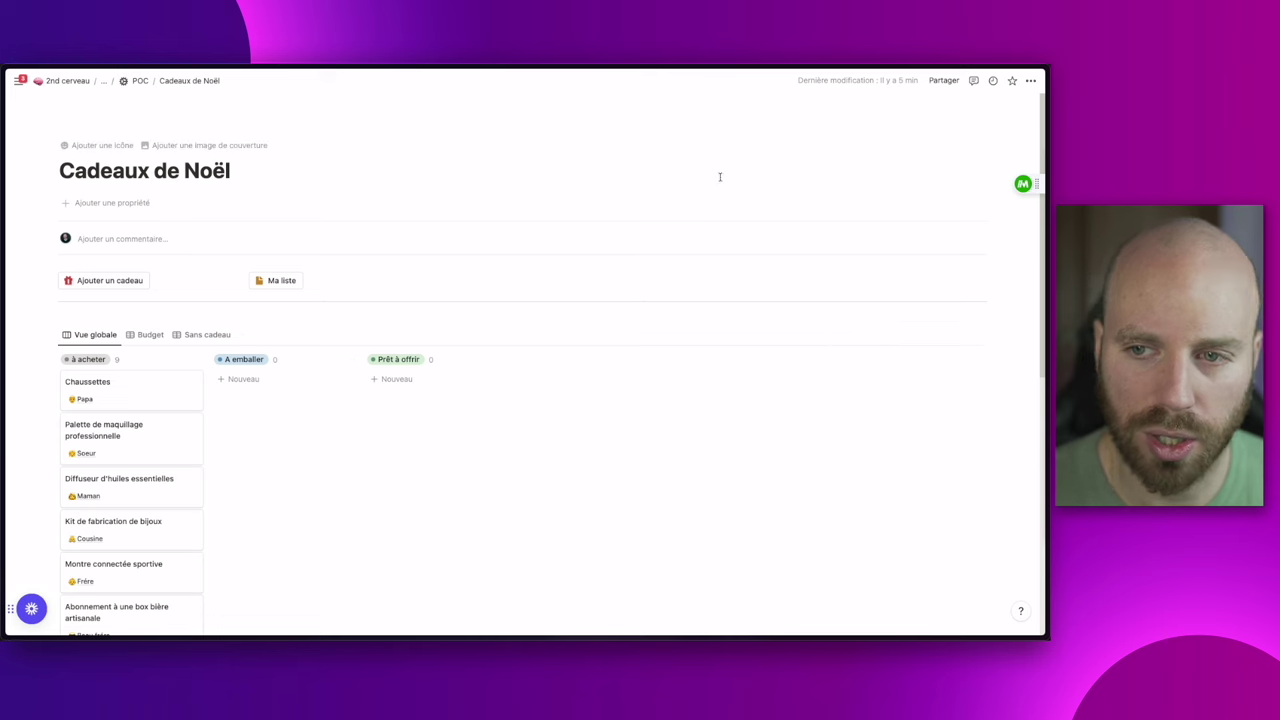
{"action": "left_click", "coordinate": [160, 145]}
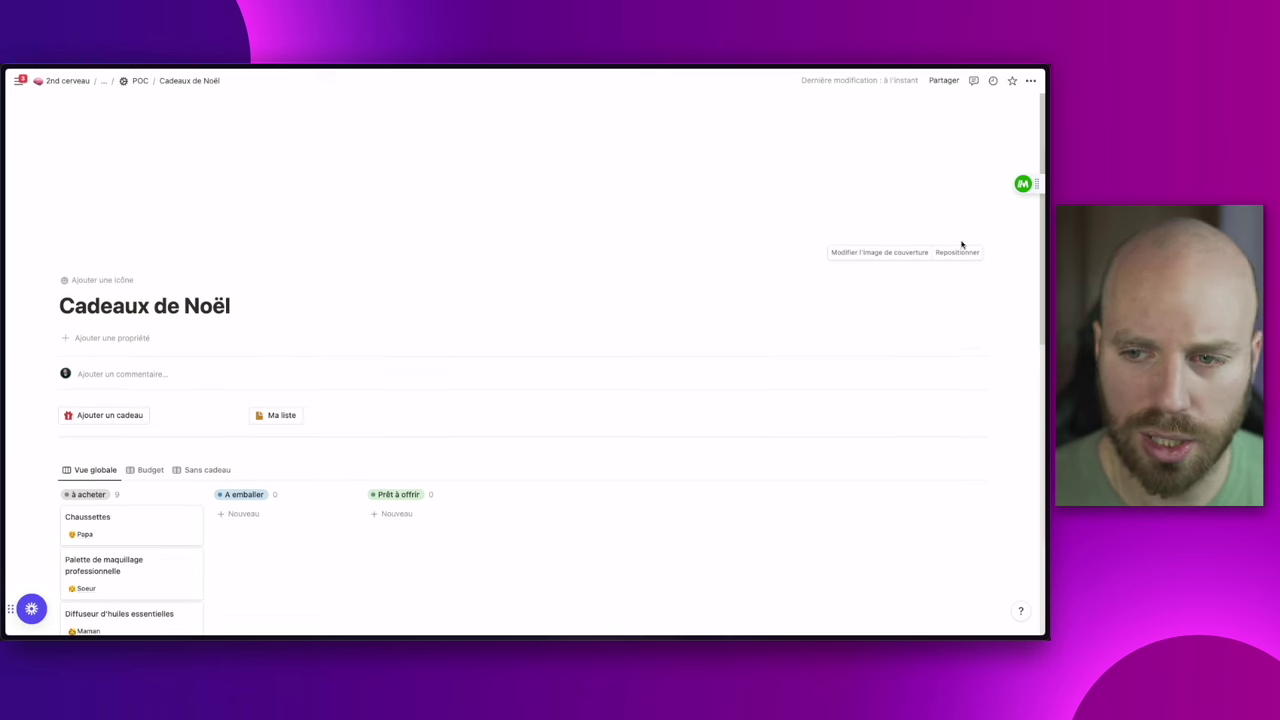
{"action": "left_click", "coordinate": [880, 252]}
{"action": "left_click", "coordinate": [852, 272]}
{"action": "type", "text": "christmas"}
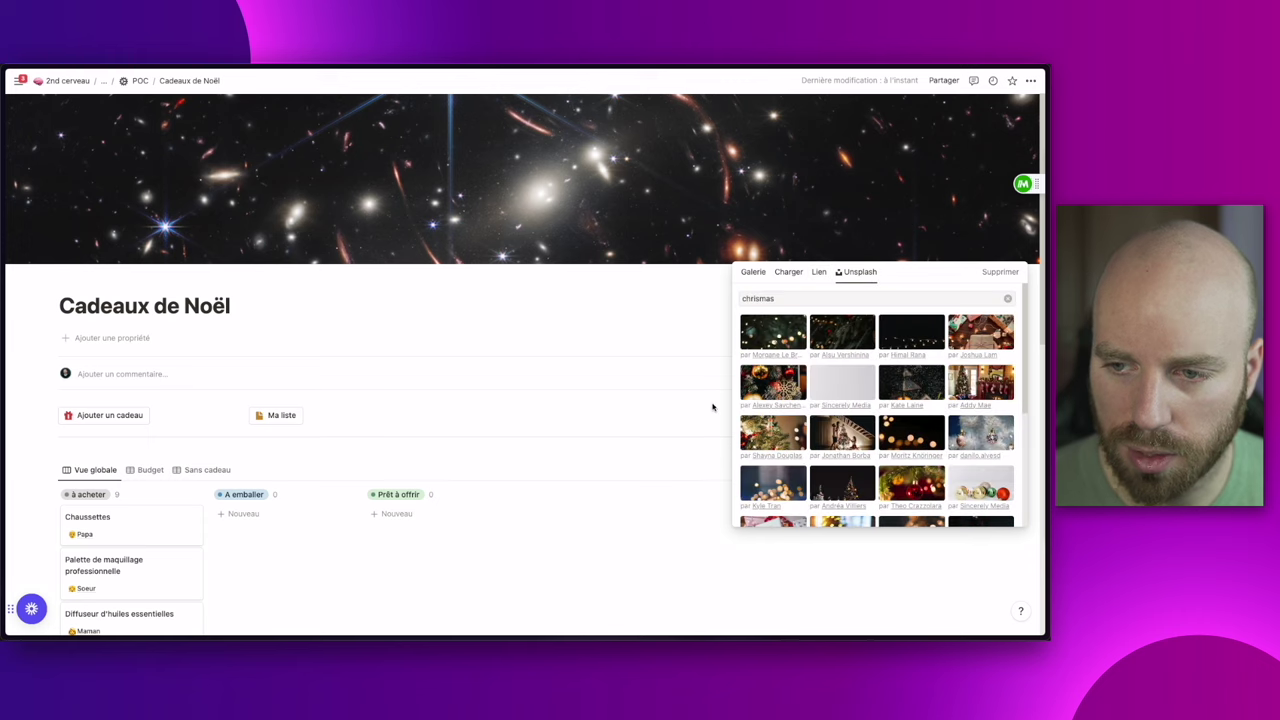
{"action": "left_click", "coordinate": [769, 390]}
{"action": "left_click", "coordinate": [380, 317]}
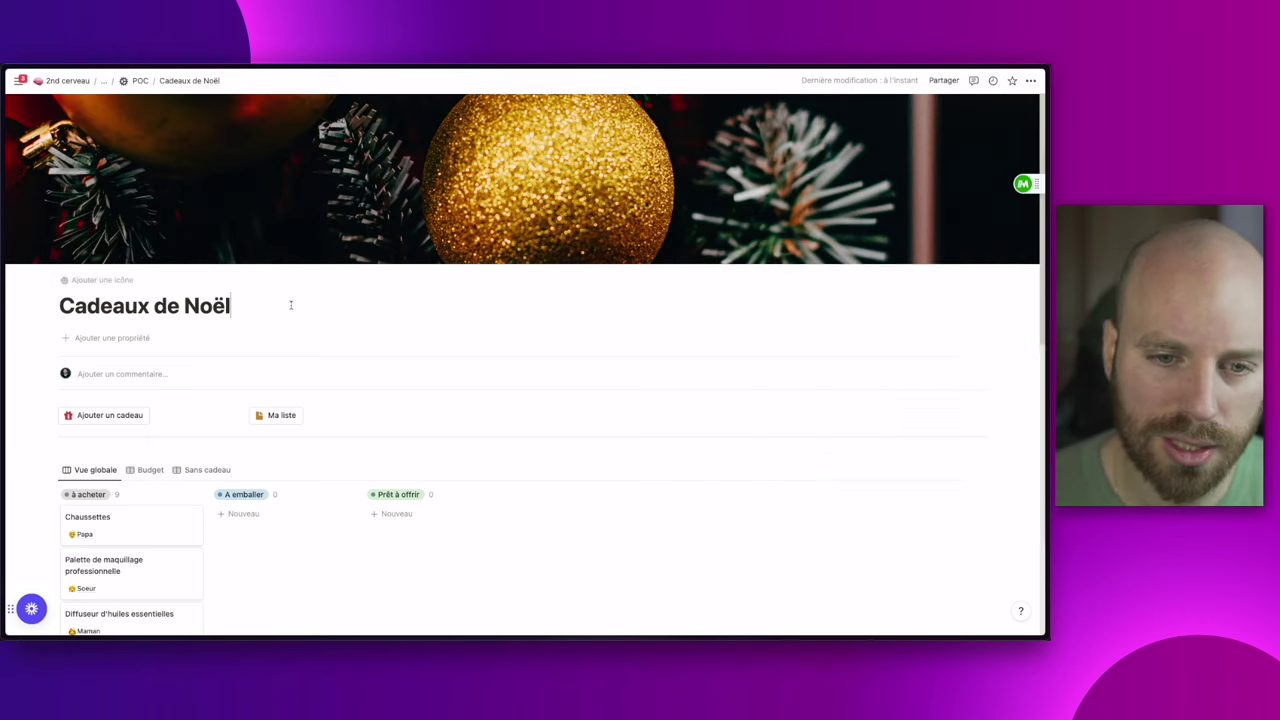
Look over the Cadeaux de Noël page from the new cover down through the Kanban to the Backup toggle
{"action": "scroll", "coordinate": [362, 350], "scroll_direction": "down", "scroll_amount": 1}
{"action": "scroll", "coordinate": [362, 350], "scroll_direction": "down", "scroll_amount": 1}
{"action": "scroll", "coordinate": [380, 348], "scroll_direction": "down", "scroll_amount": 10}
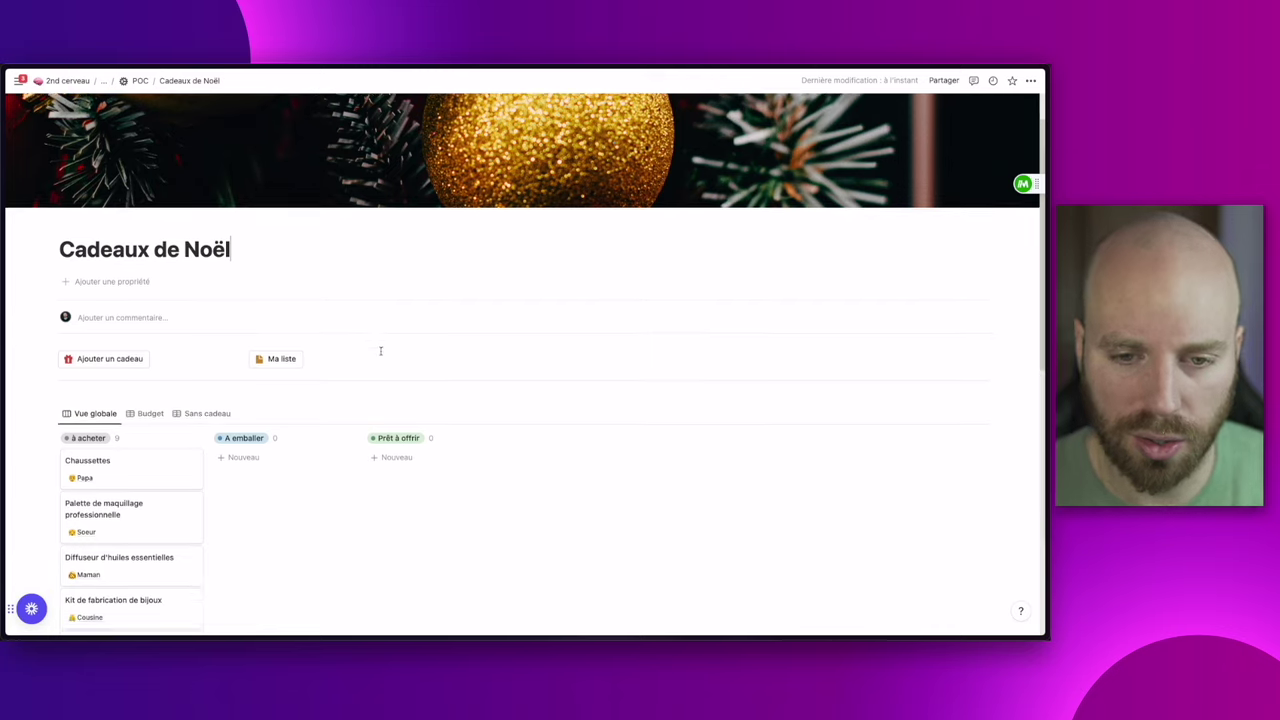
{"action": "scroll", "coordinate": [382, 347], "scroll_direction": "up", "scroll_amount": 5}
{"action": "scroll", "coordinate": [382, 347], "scroll_direction": "up", "scroll_amount": 4}
{"action": "scroll", "coordinate": [381, 348], "scroll_direction": "down", "scroll_amount": 8}
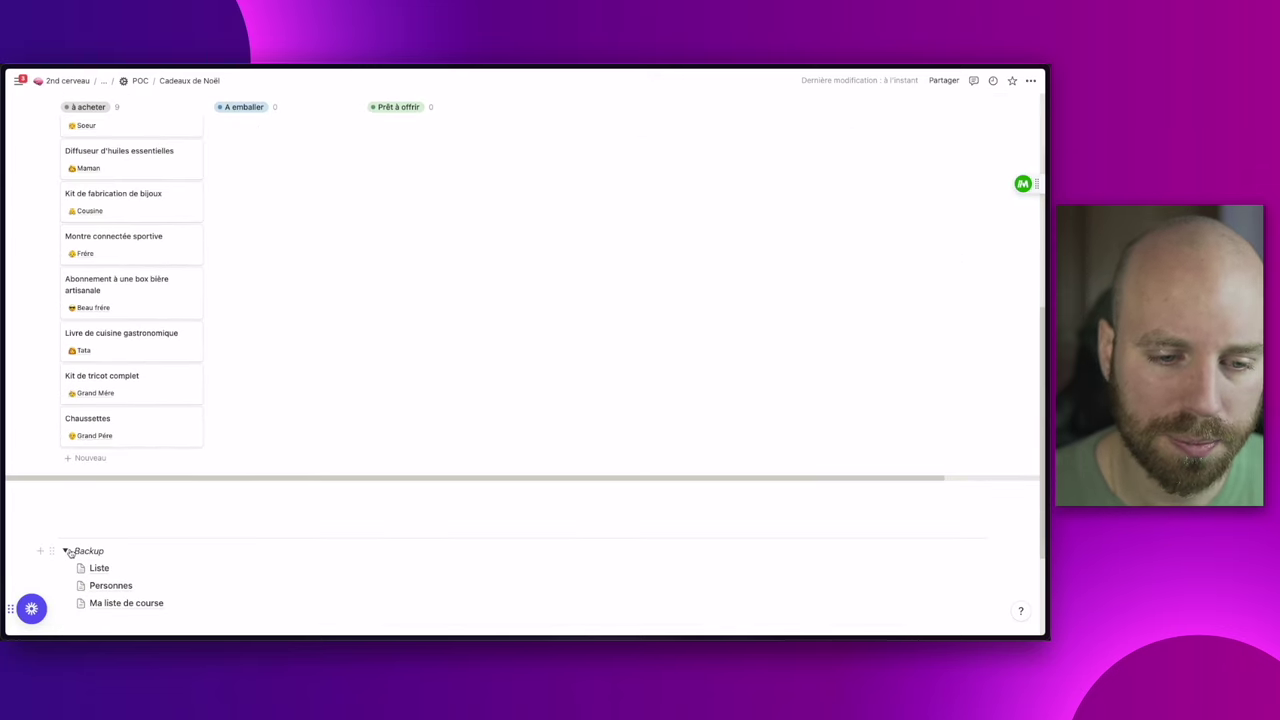
{"action": "scroll", "coordinate": [324, 427], "scroll_direction": "up", "scroll_amount": 5}
{"action": "scroll", "coordinate": [469, 428], "scroll_direction": "down", "scroll_amount": 10}
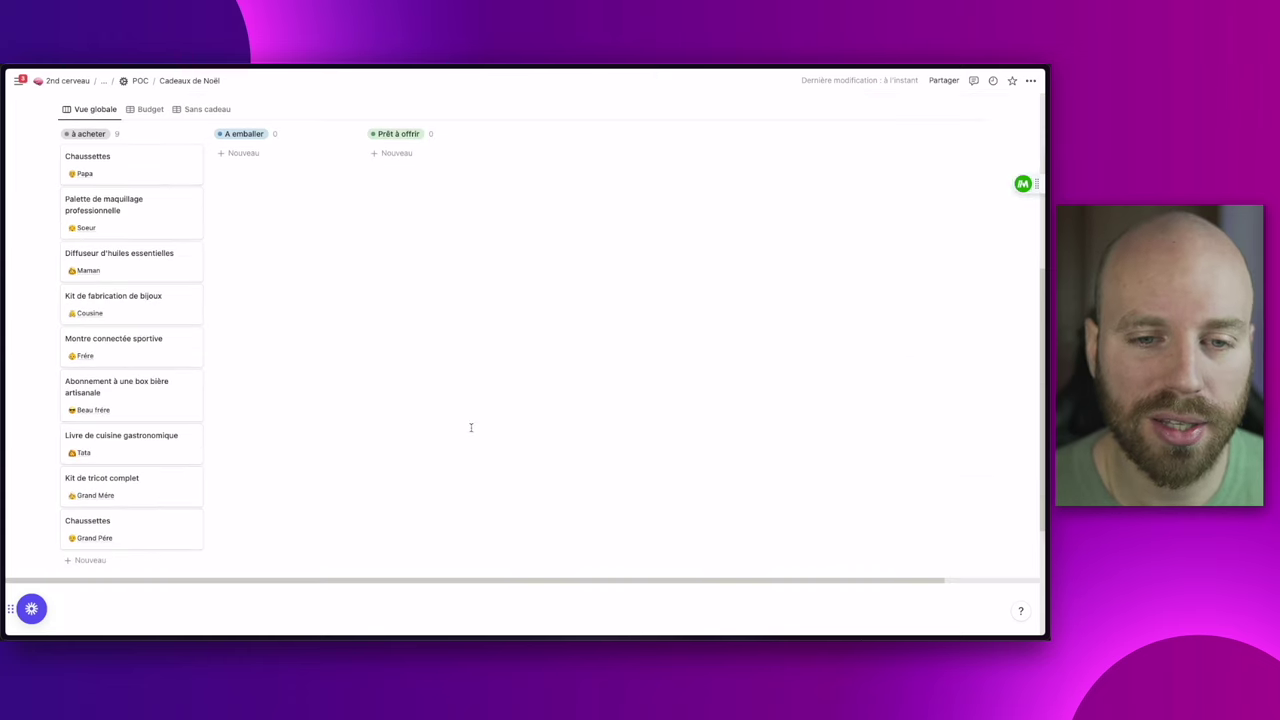
Check the pages stored inside the Backup toggle and leave the toggle collapsed
{"action": "left_click", "coordinate": [179, 445]}
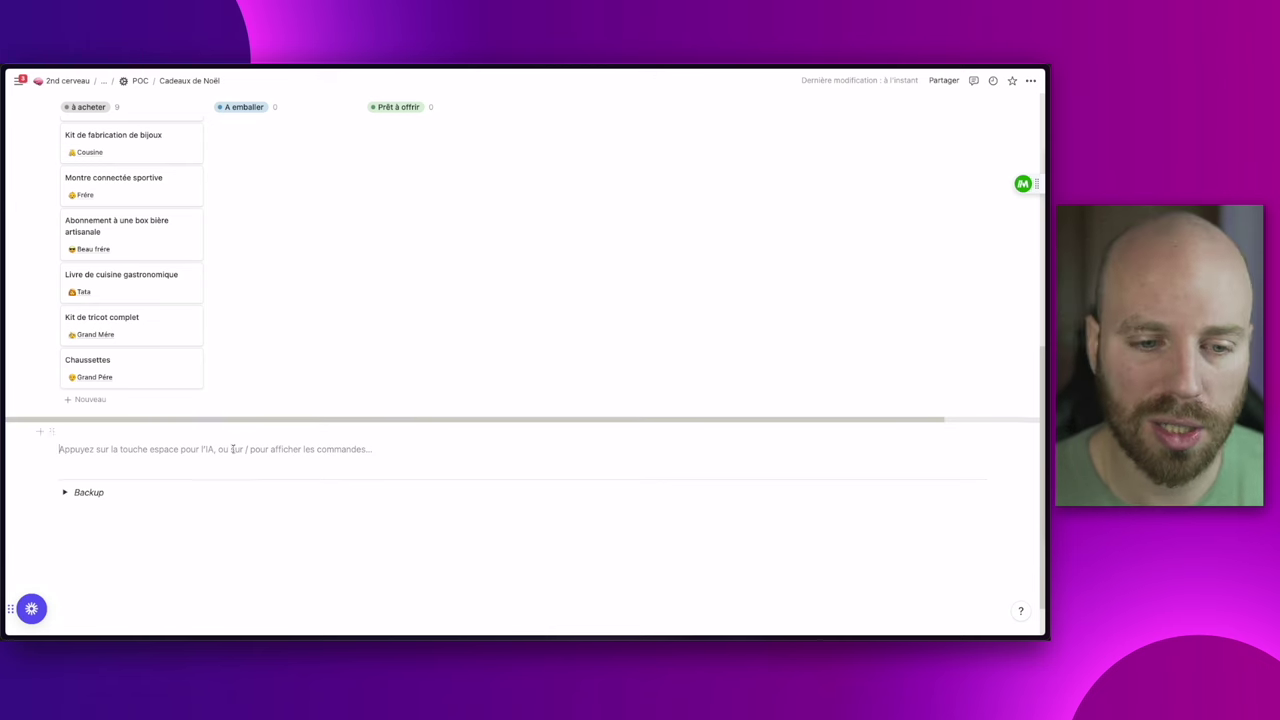
{"action": "left_click", "coordinate": [65, 492]}
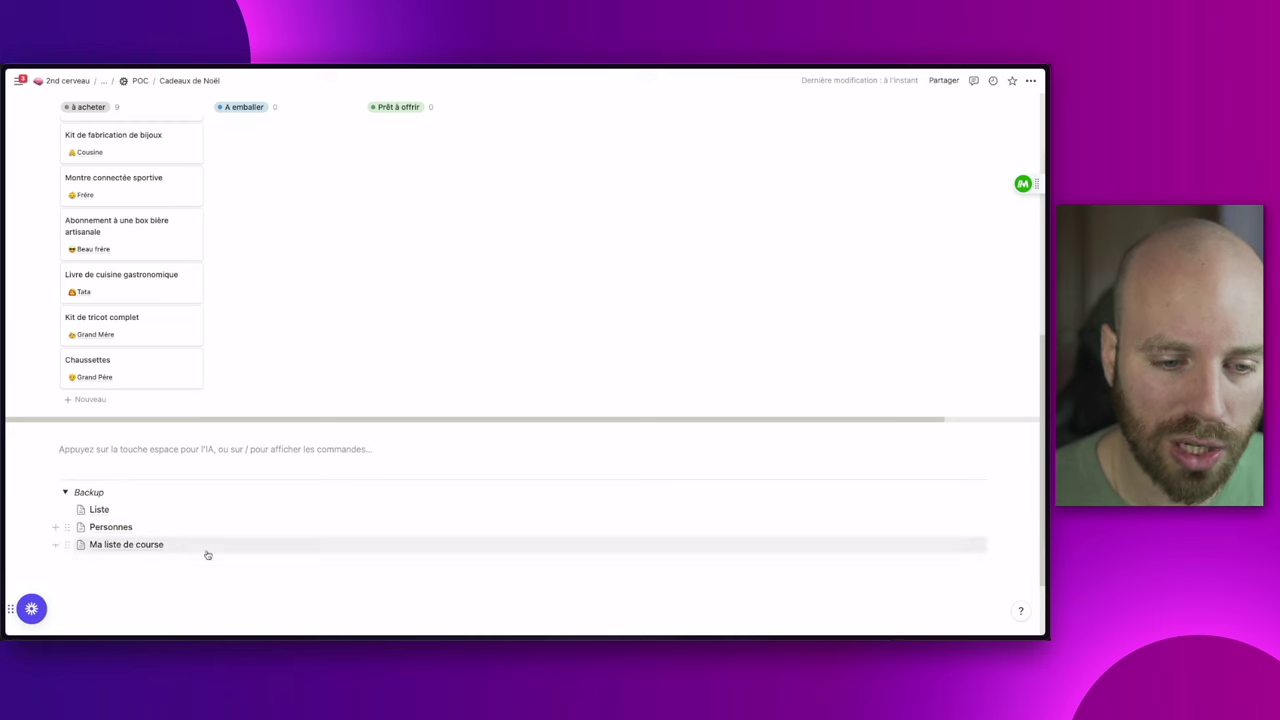
{"action": "left_click", "coordinate": [65, 492]}
{"action": "left_click", "coordinate": [66, 494]}
Add a toggle list titled Partage directly below the Backup toggle
{"action": "left_click", "coordinate": [126, 517]}
{"action": "type", "text": "/l"}
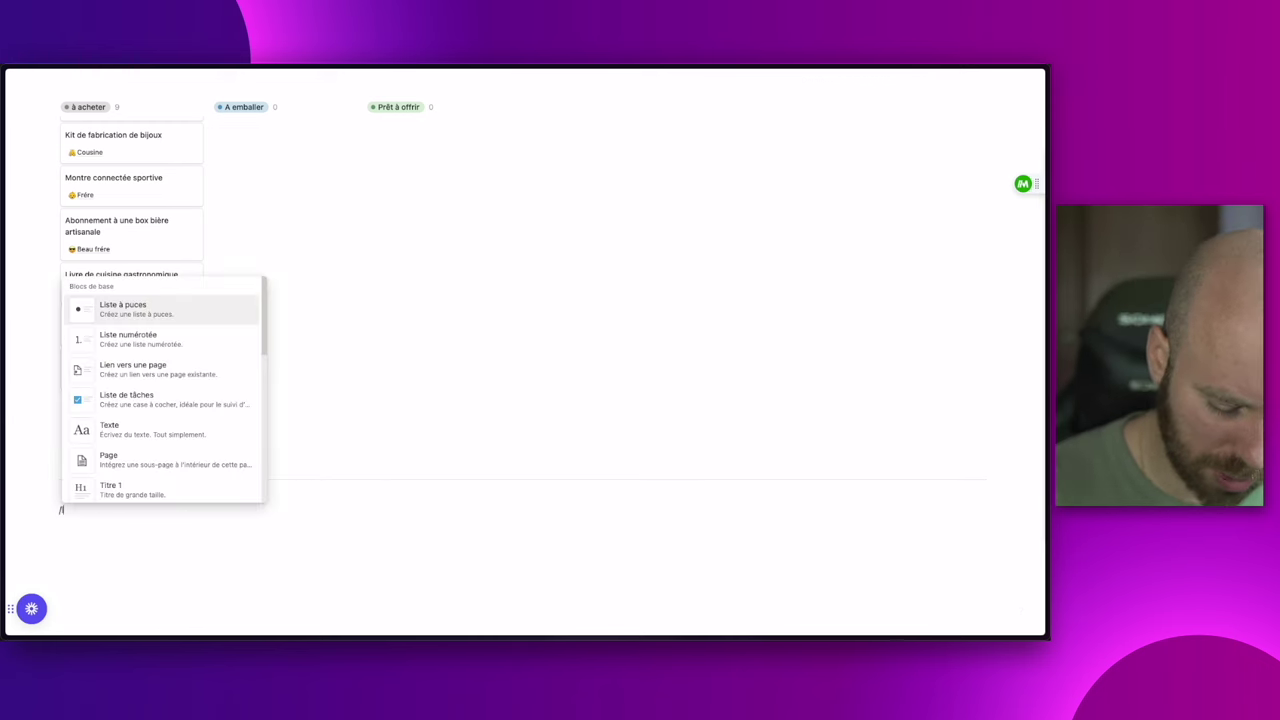
{"action": "key", "text": "BackSpace"}
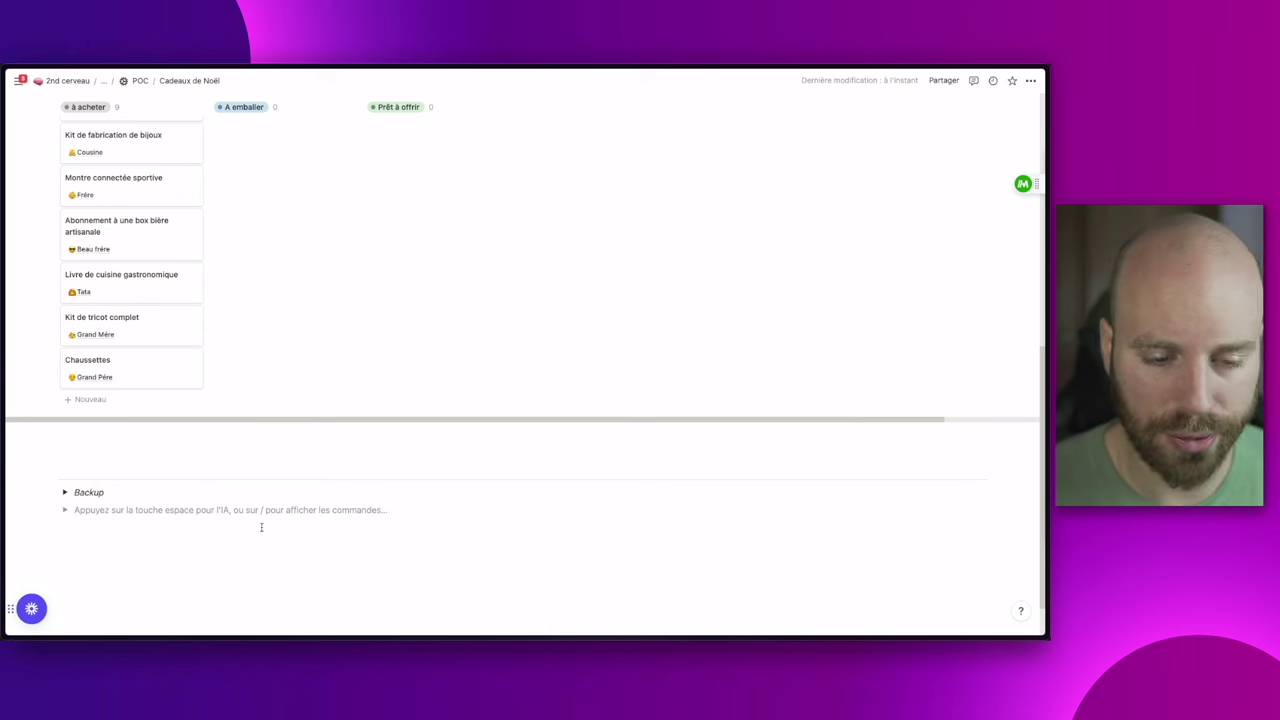
{"action": "type", "text": "Part"}
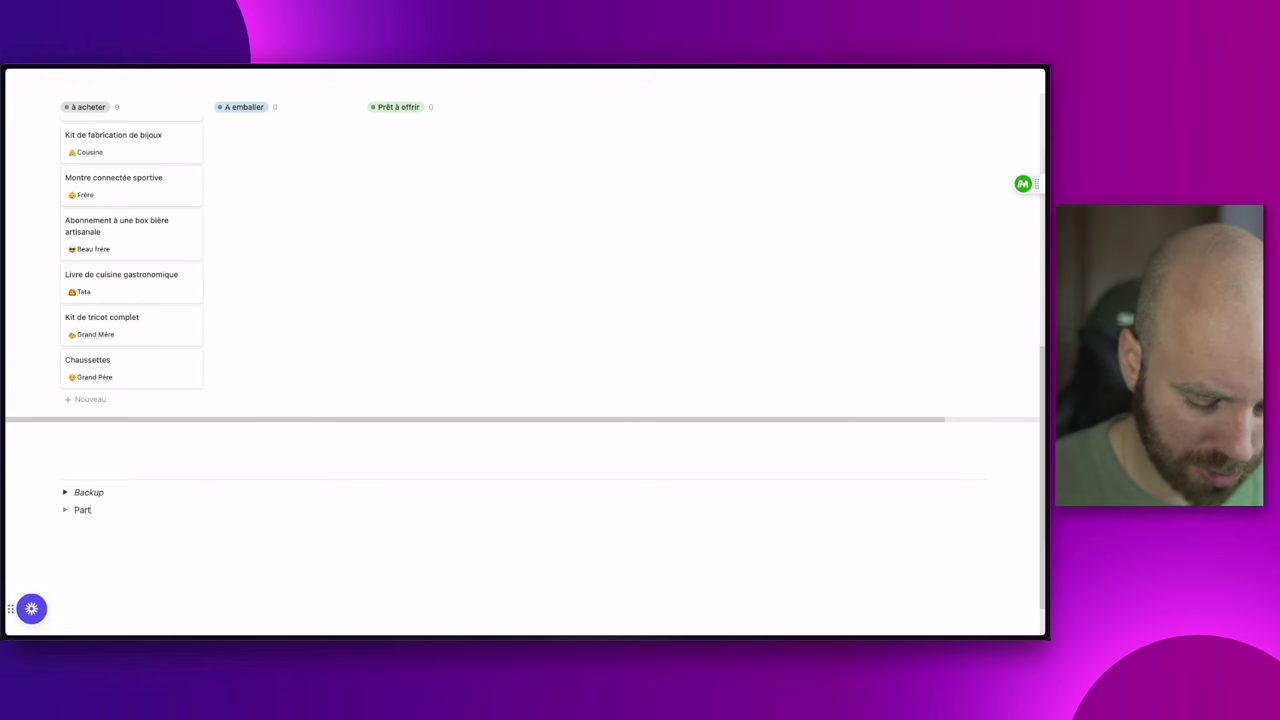
{"action": "type", "text": "age"}
{"action": "key", "text": "Return"}
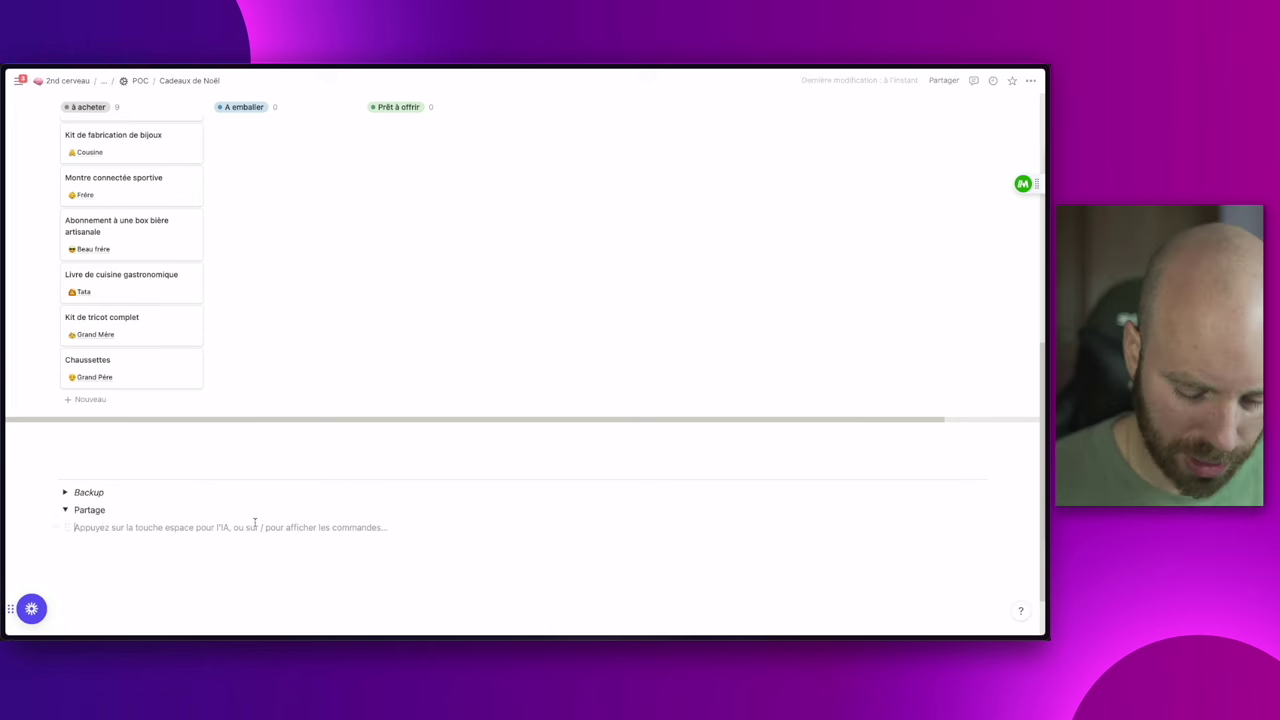
Create a sub-page inside the Partage toggle and title it Pour Maman
{"action": "type", "text": "/page"}
{"action": "key", "text": "Return"}
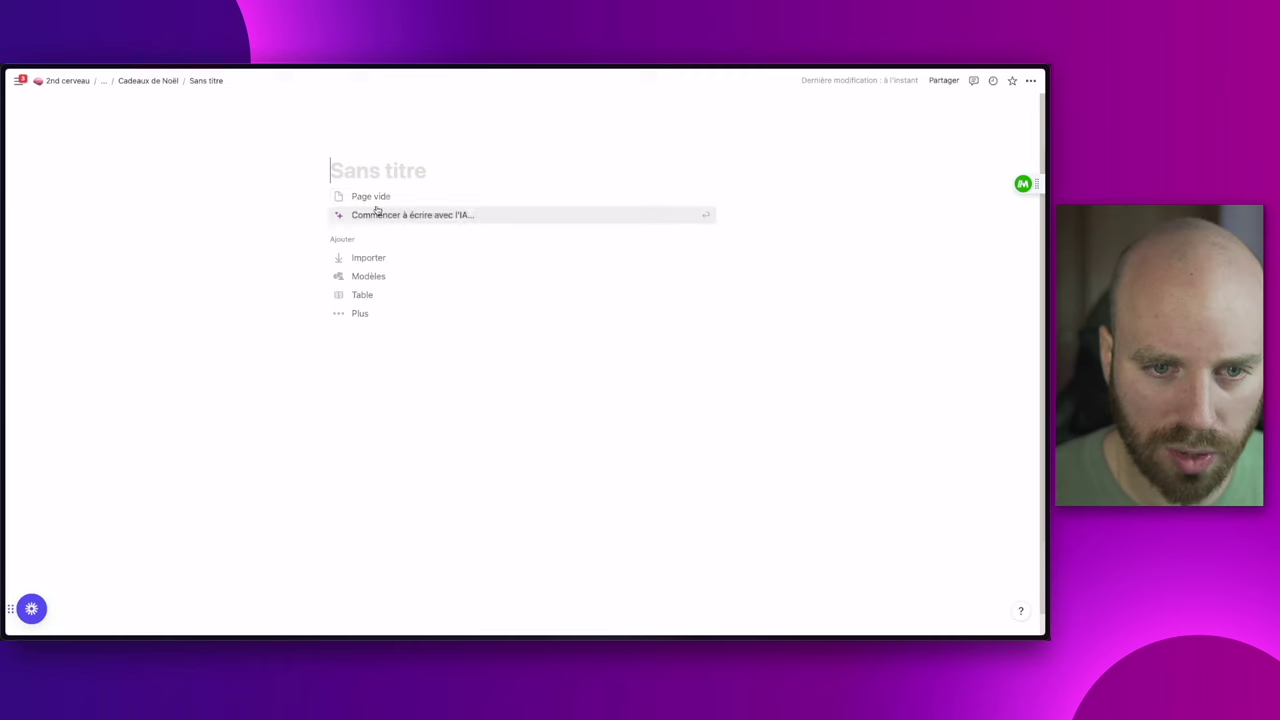
{"action": "type", "text": "Pour M"}
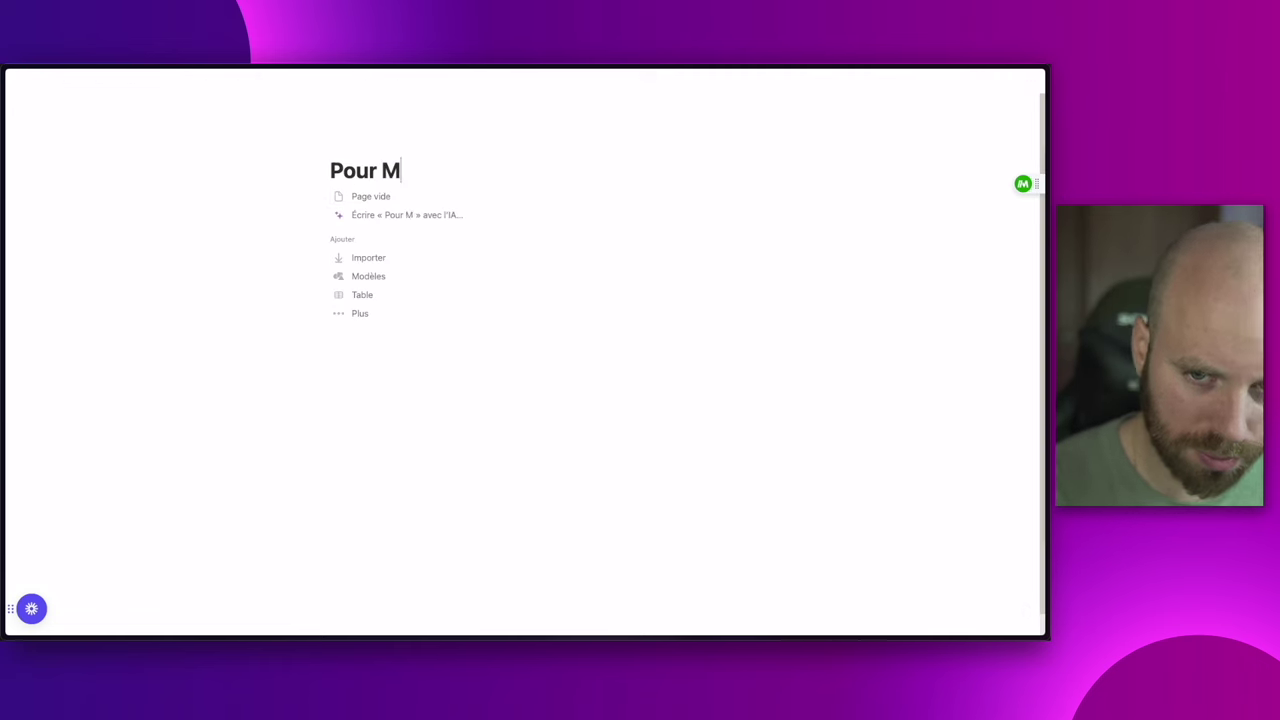
{"action": "type", "text": "aman"}
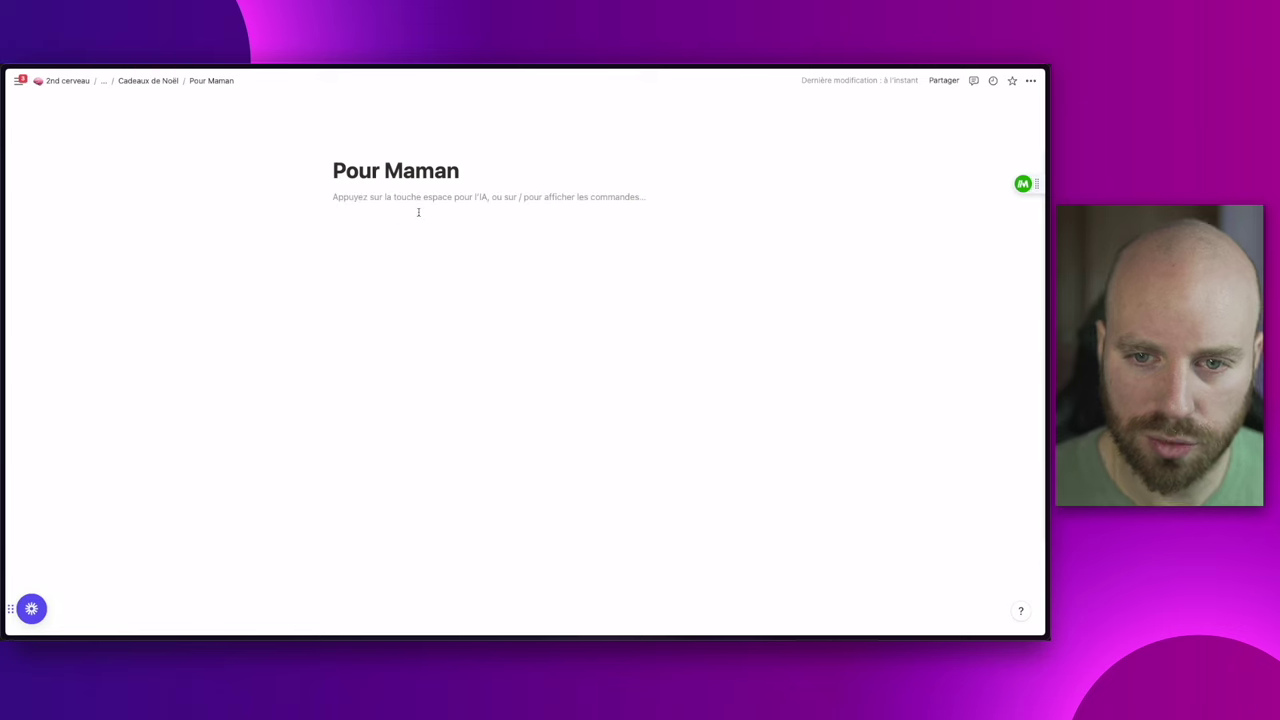
Insert a table view of the Liste database on the Pour Maman page, copying its existing Table view
{"action": "type", "text": "/vue"}
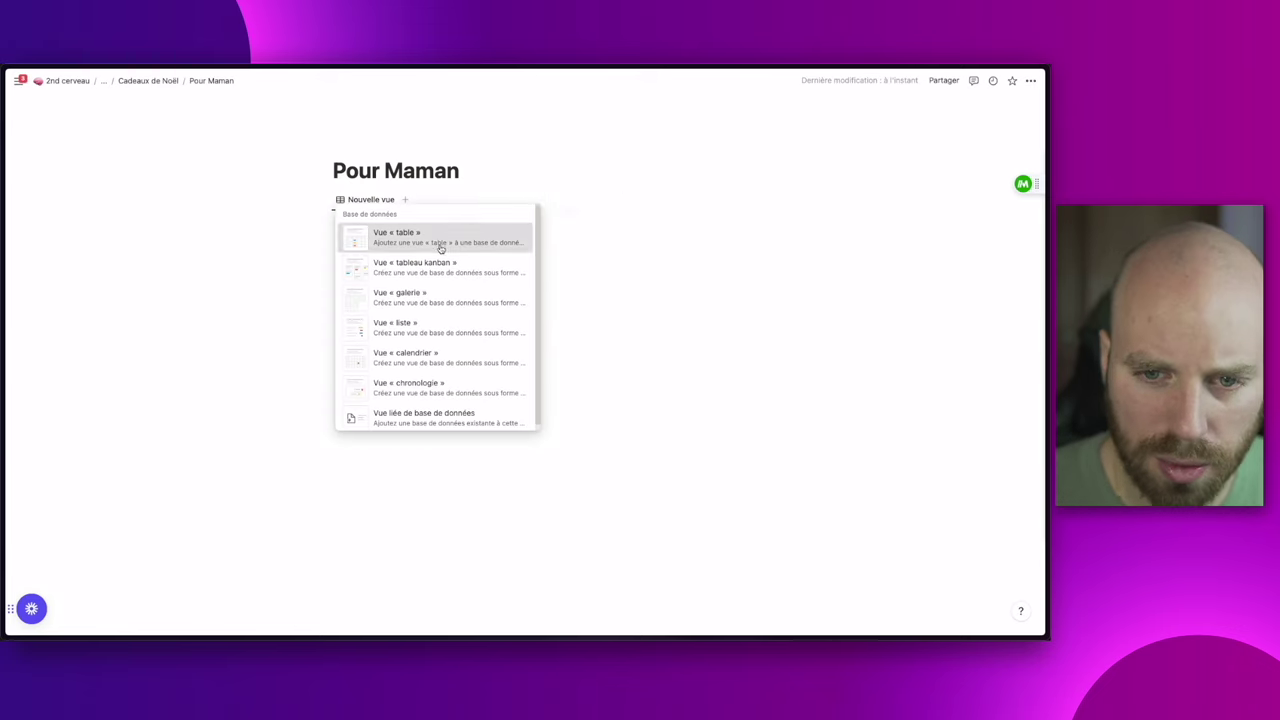
{"action": "left_click", "coordinate": [440, 247]}
{"action": "left_click", "coordinate": [604, 268]}
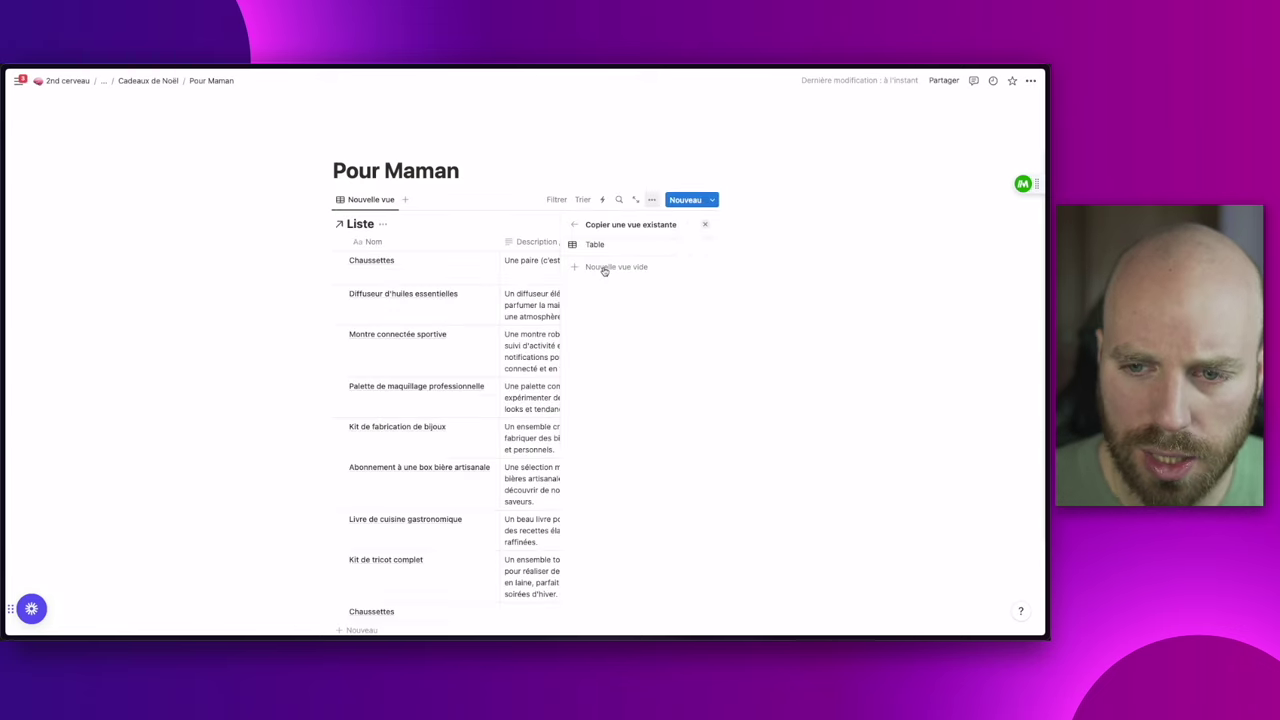
{"action": "left_click", "coordinate": [598, 244]}
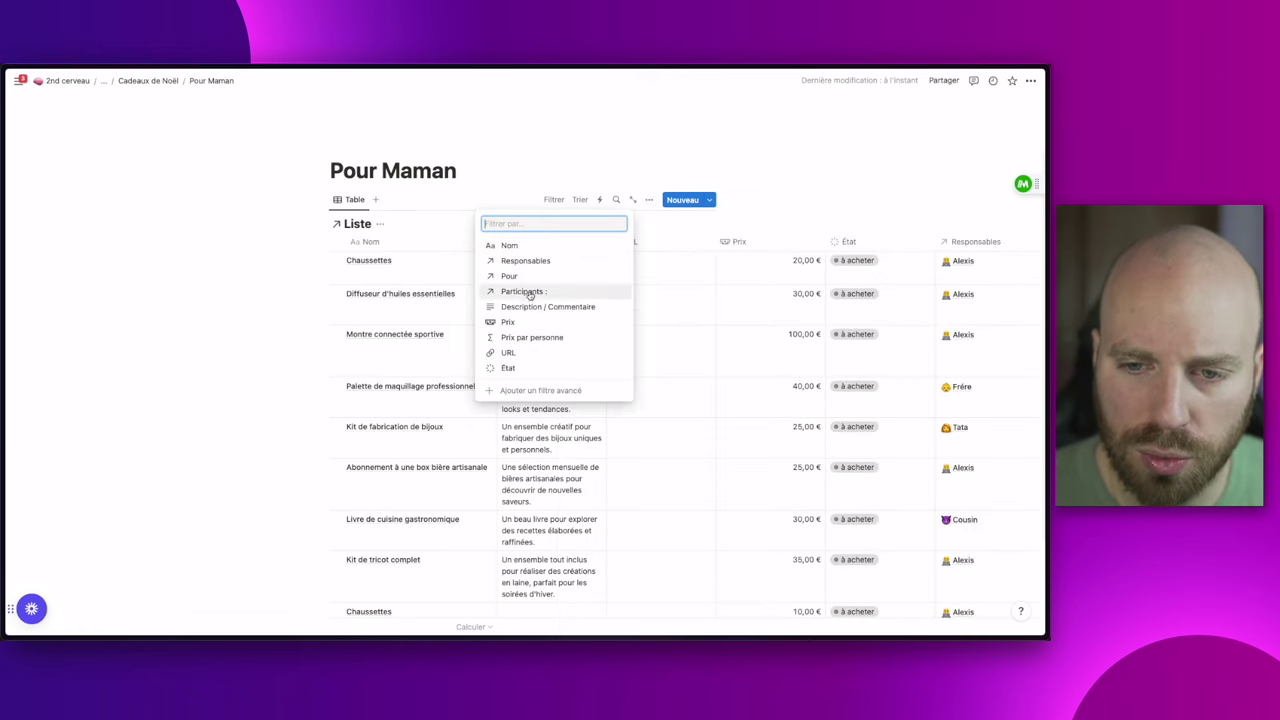
Filter the table to gifts whose Responsables contains Tata and save the filter for everyone
{"action": "left_click", "coordinate": [525, 261]}
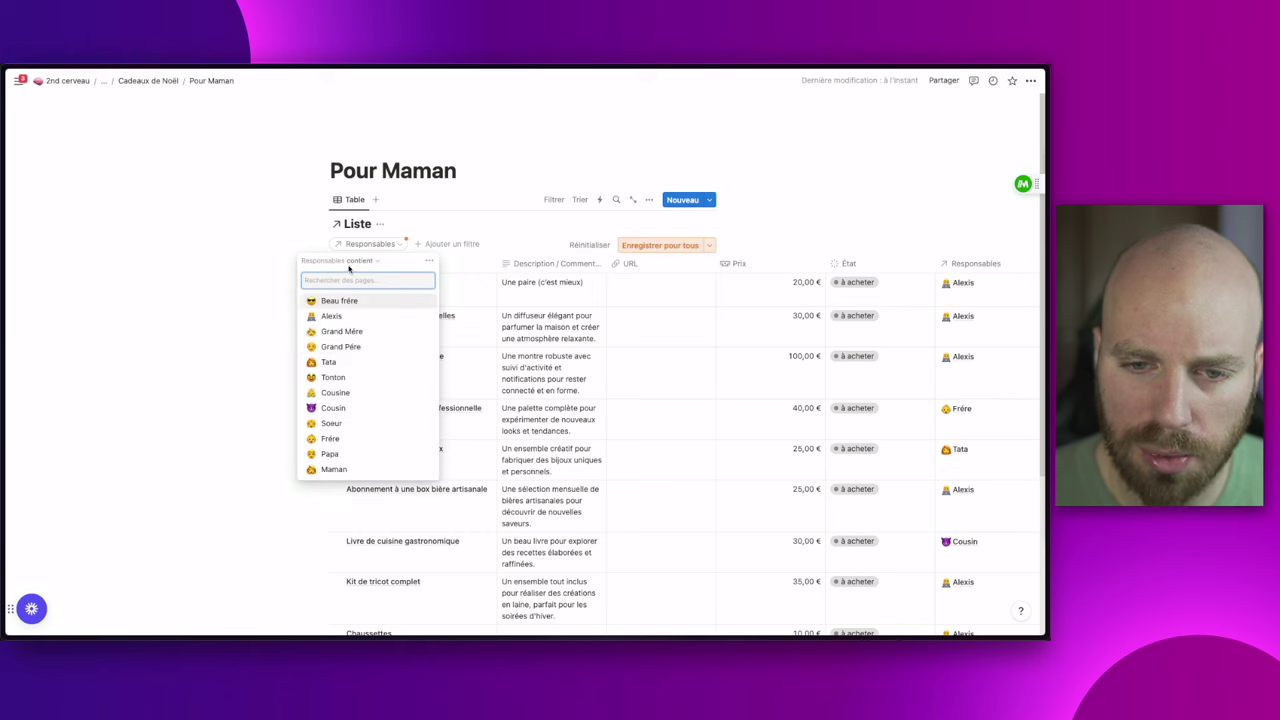
{"action": "left_click", "coordinate": [380, 469]}
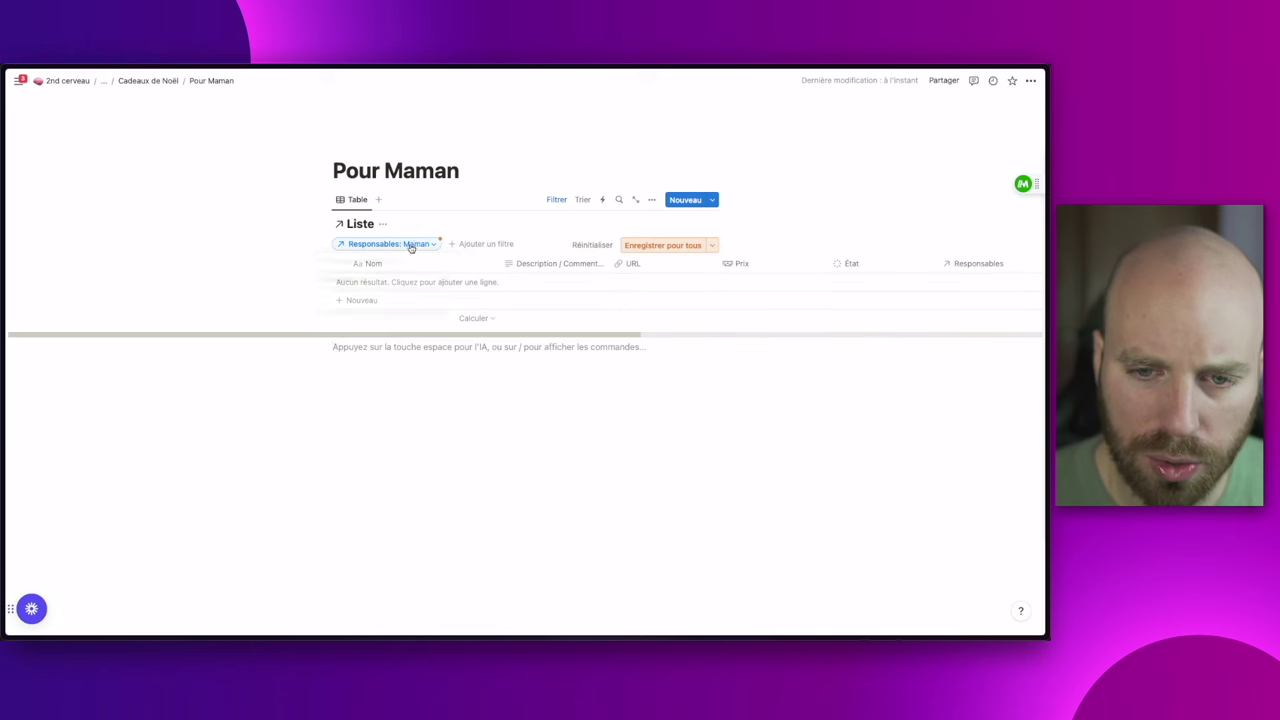
{"action": "left_click", "coordinate": [410, 246]}
{"action": "key", "text": "BackSpace"}
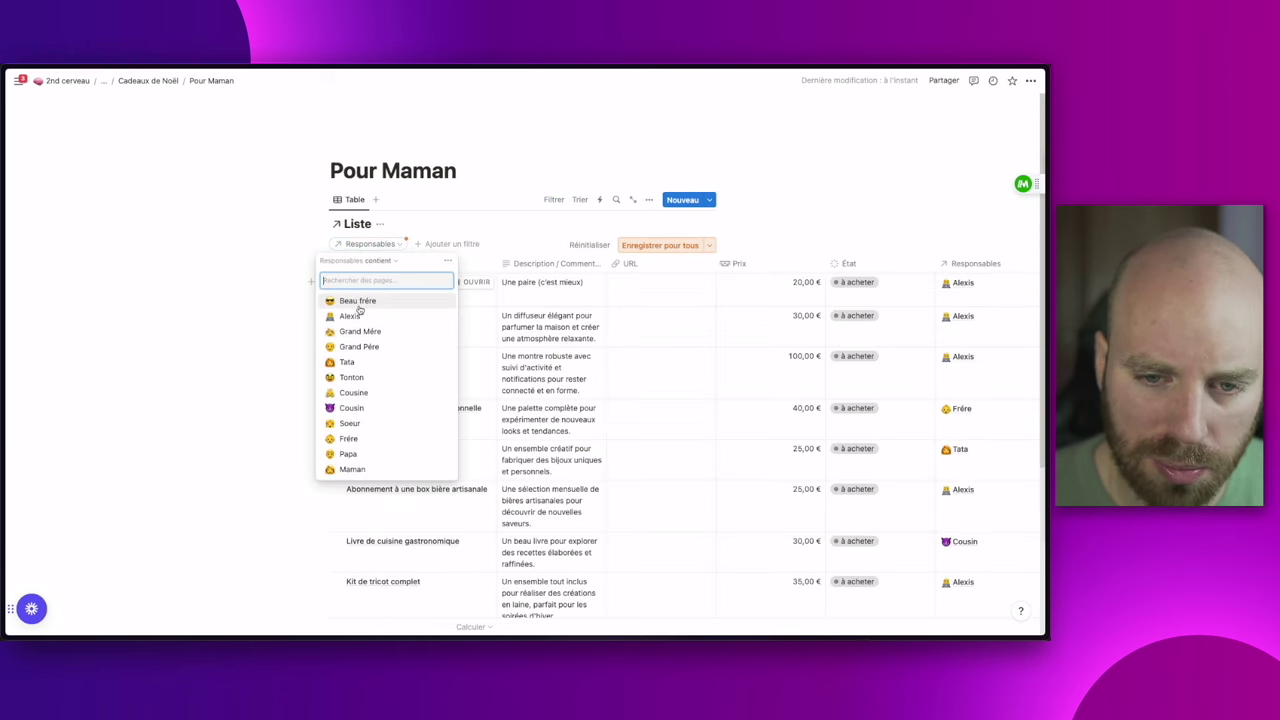
{"action": "left_click", "coordinate": [362, 380]}
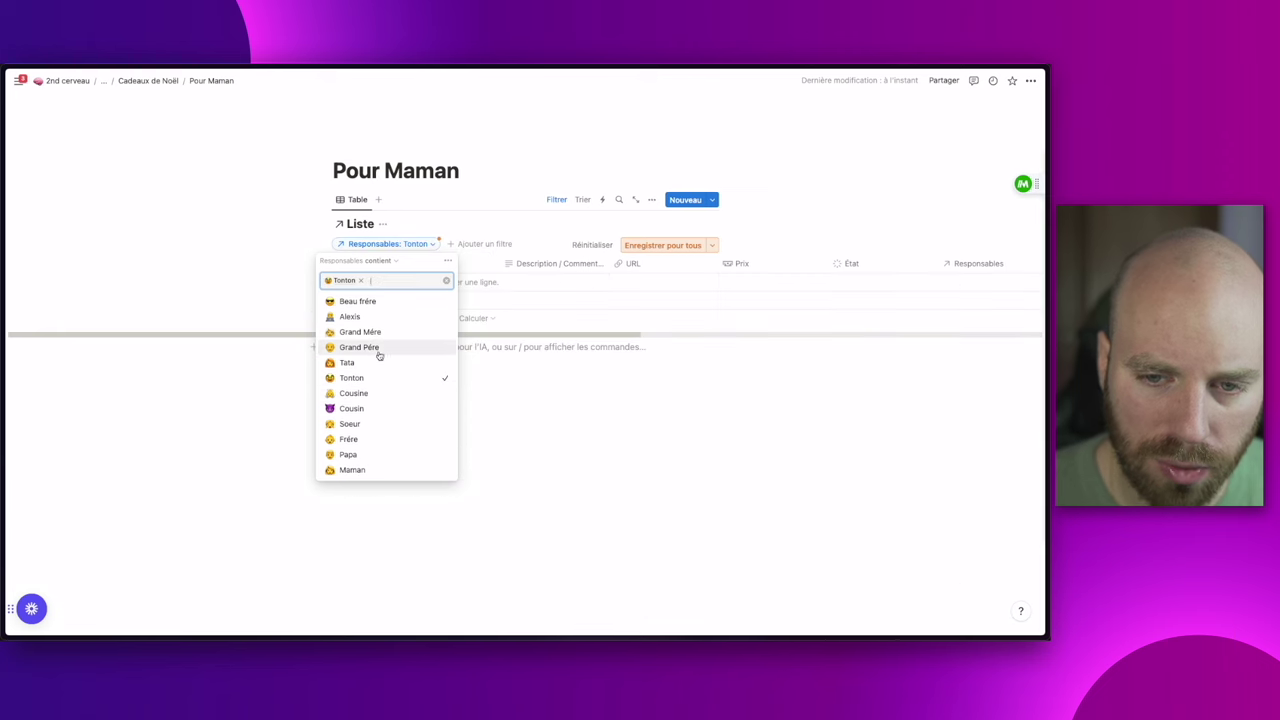
{"action": "left_click", "coordinate": [364, 364]}
{"action": "key", "text": "Escape"}
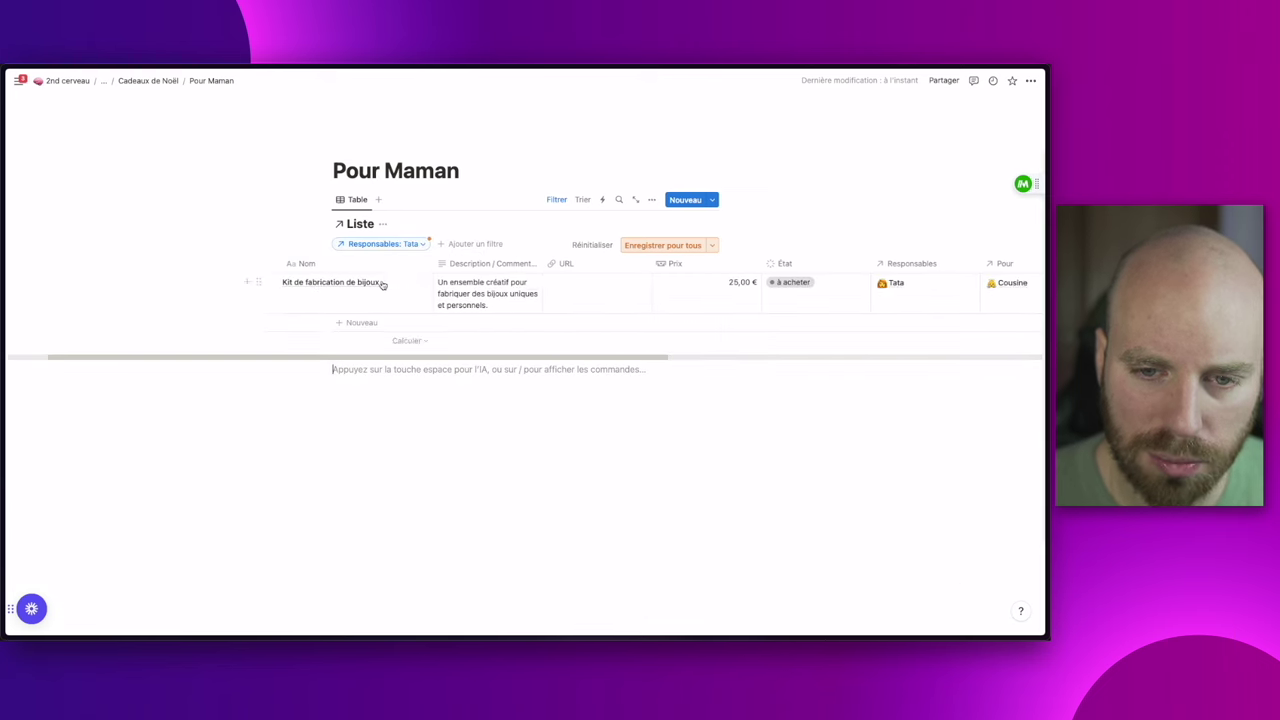
{"action": "scroll", "coordinate": [382, 287], "scroll_direction": "left", "scroll_amount": 2}
{"action": "left_click", "coordinate": [647, 246]}
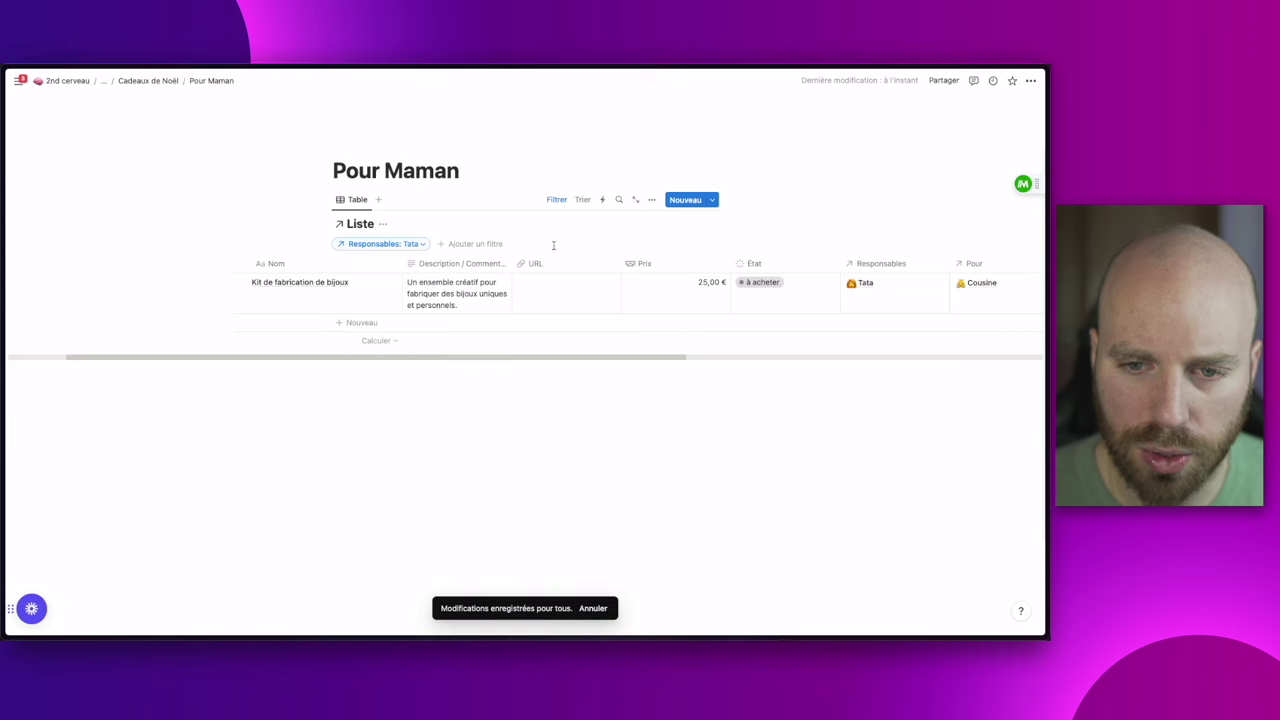
Hide the Liste database title above the filtered table
{"action": "left_click", "coordinate": [380, 225]}
{"action": "left_click", "coordinate": [375, 280]}
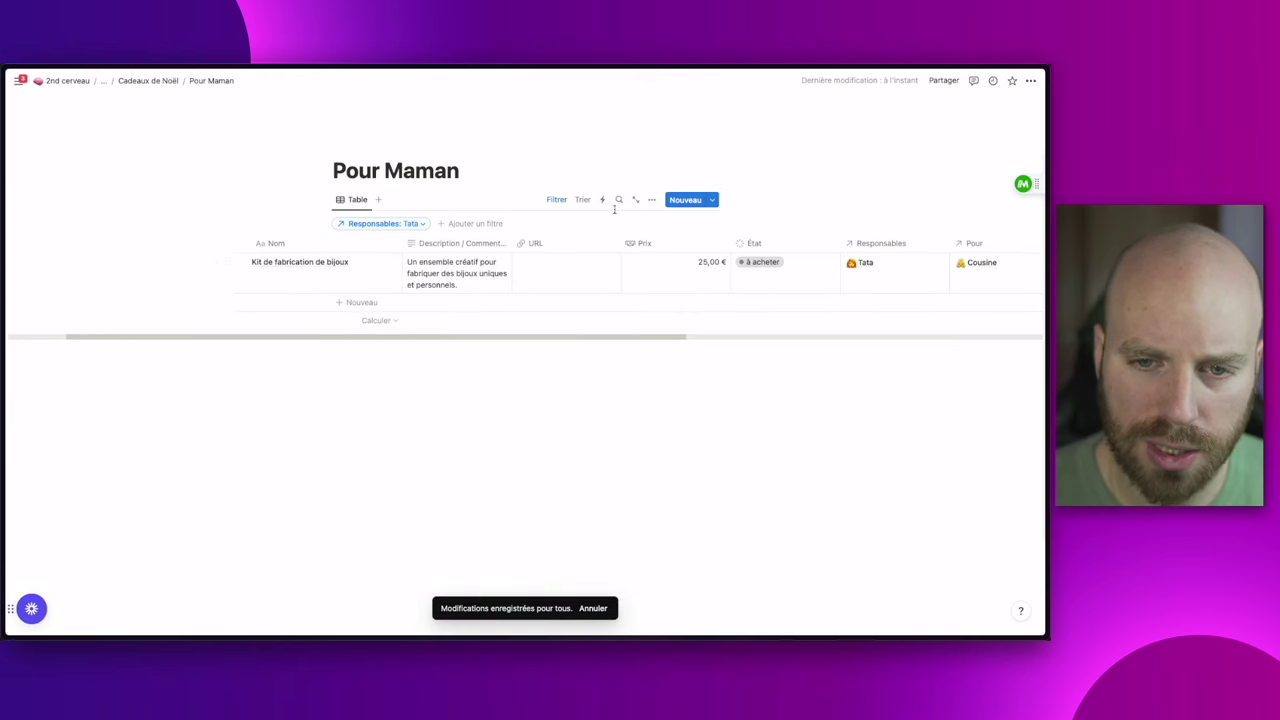
{"action": "left_click", "coordinate": [652, 200]}
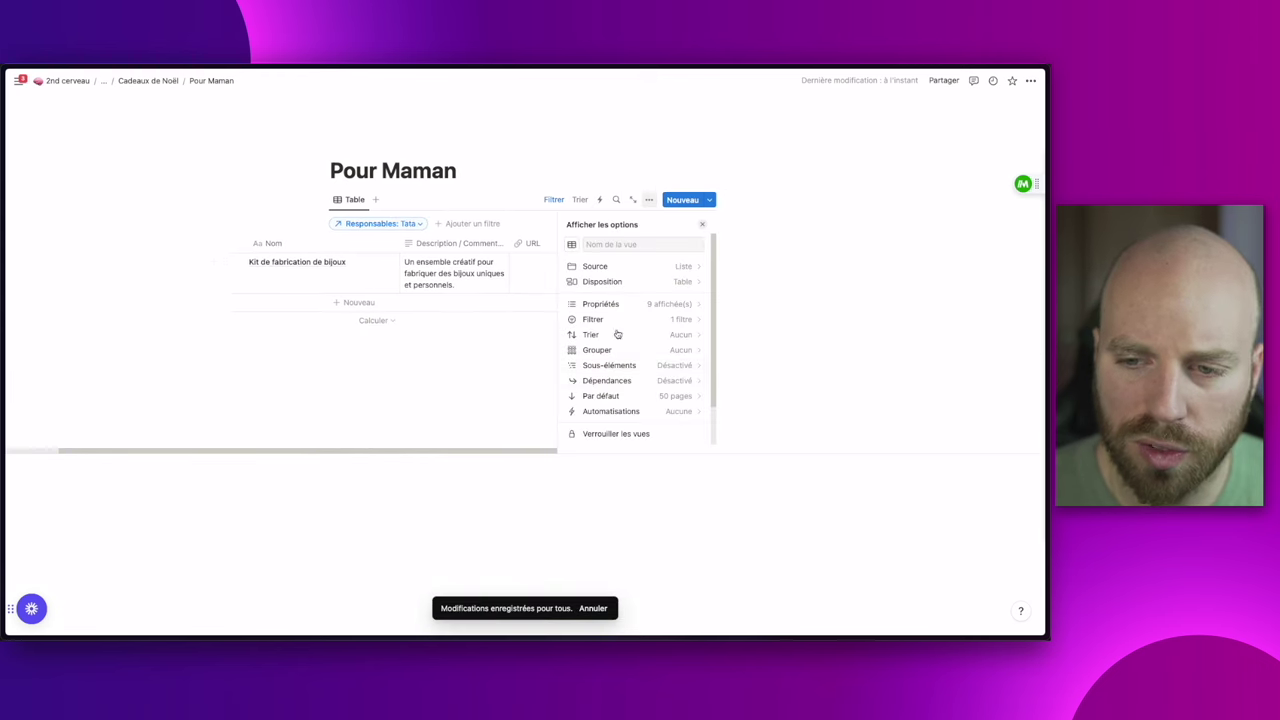
{"action": "left_click", "coordinate": [383, 401]}
Hide the Responsables column in the Pour Maman table view
{"action": "scroll", "coordinate": [543, 263], "scroll_direction": "right", "scroll_amount": 3}
{"action": "scroll", "coordinate": [543, 263], "scroll_direction": "left", "scroll_amount": 3}
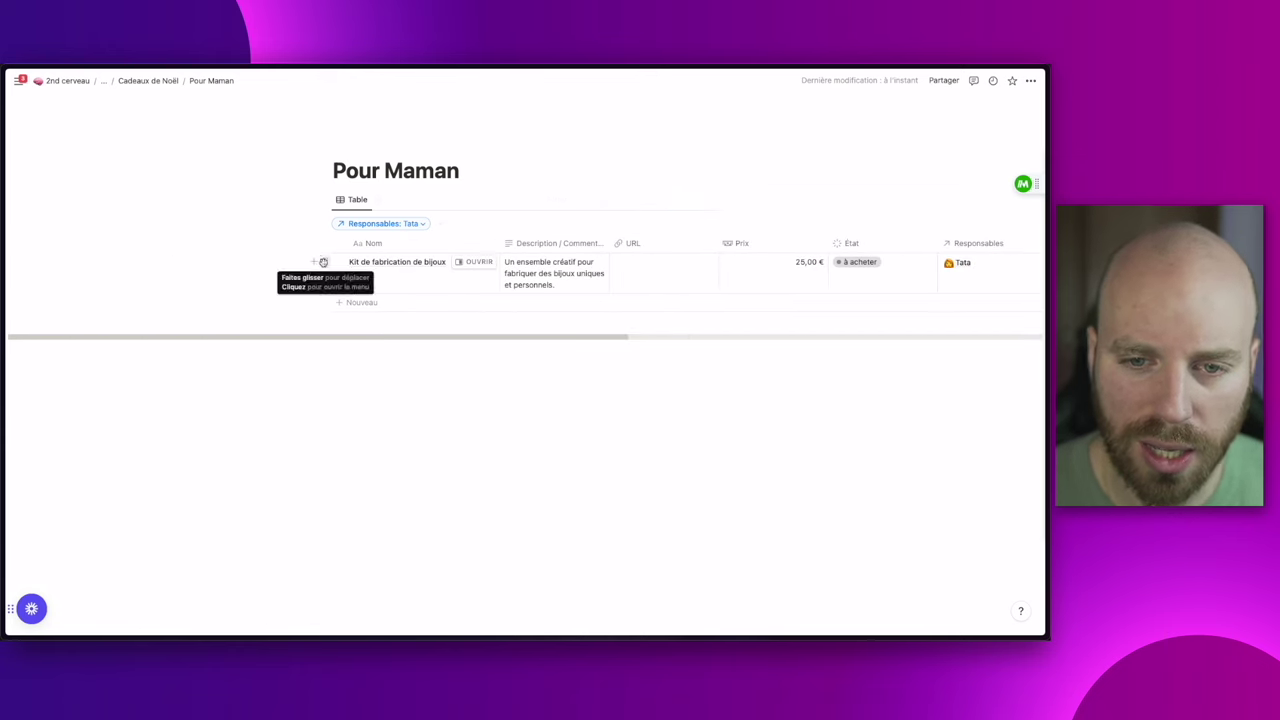
{"action": "scroll", "coordinate": [330, 262], "scroll_direction": "right", "scroll_amount": 3}
{"action": "scroll", "coordinate": [591, 271], "scroll_direction": "right", "scroll_amount": 2}
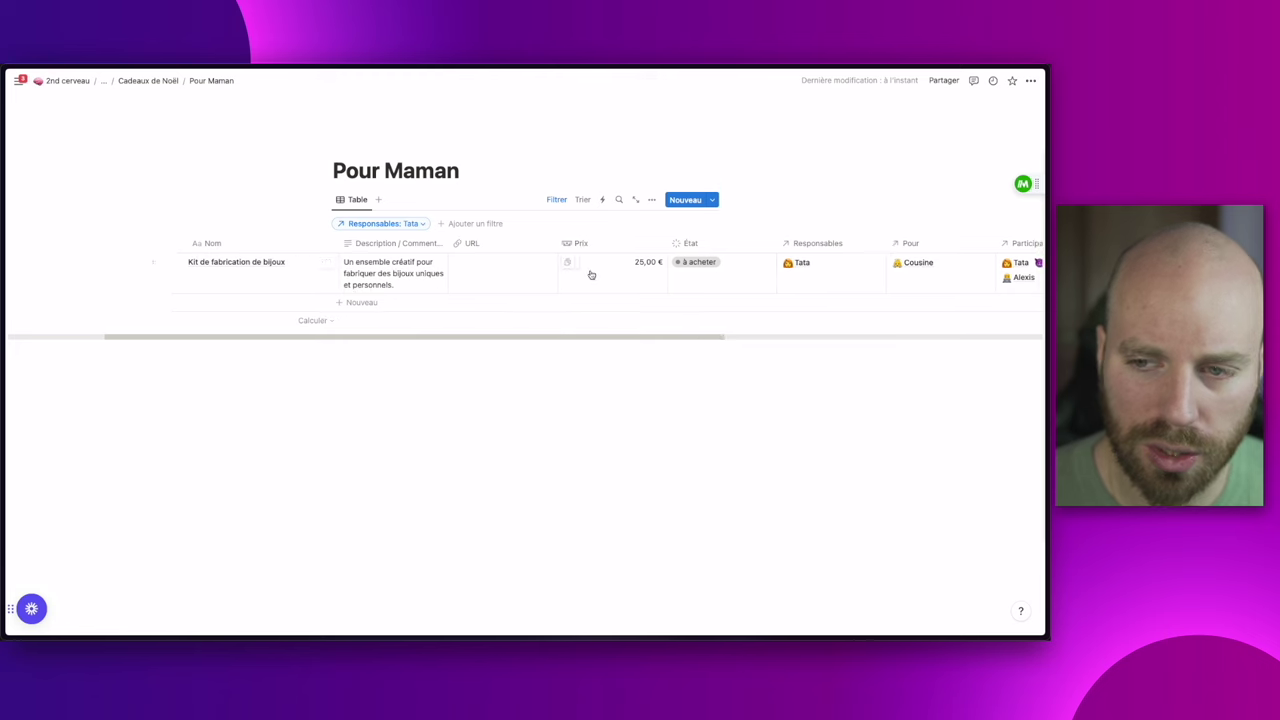
{"action": "left_click", "coordinate": [741, 243]}
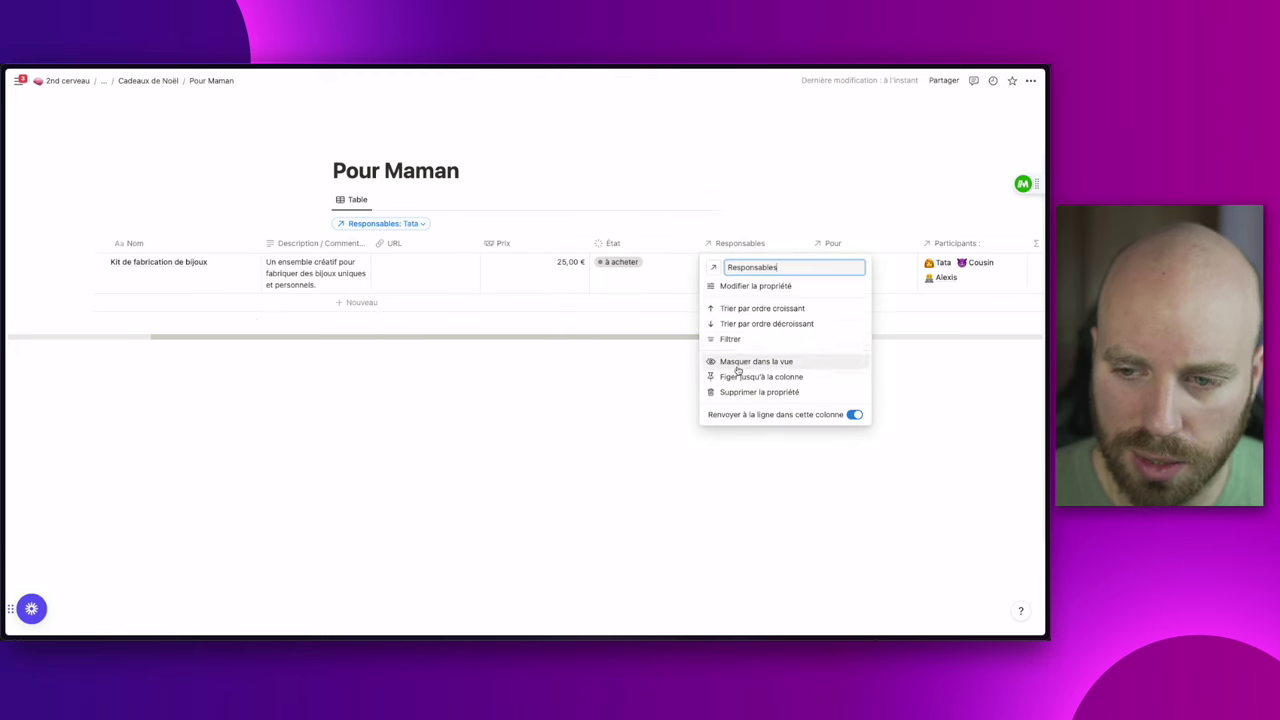
{"action": "left_click", "coordinate": [740, 359]}
{"action": "scroll", "coordinate": [632, 291], "scroll_direction": "left", "scroll_amount": 4}
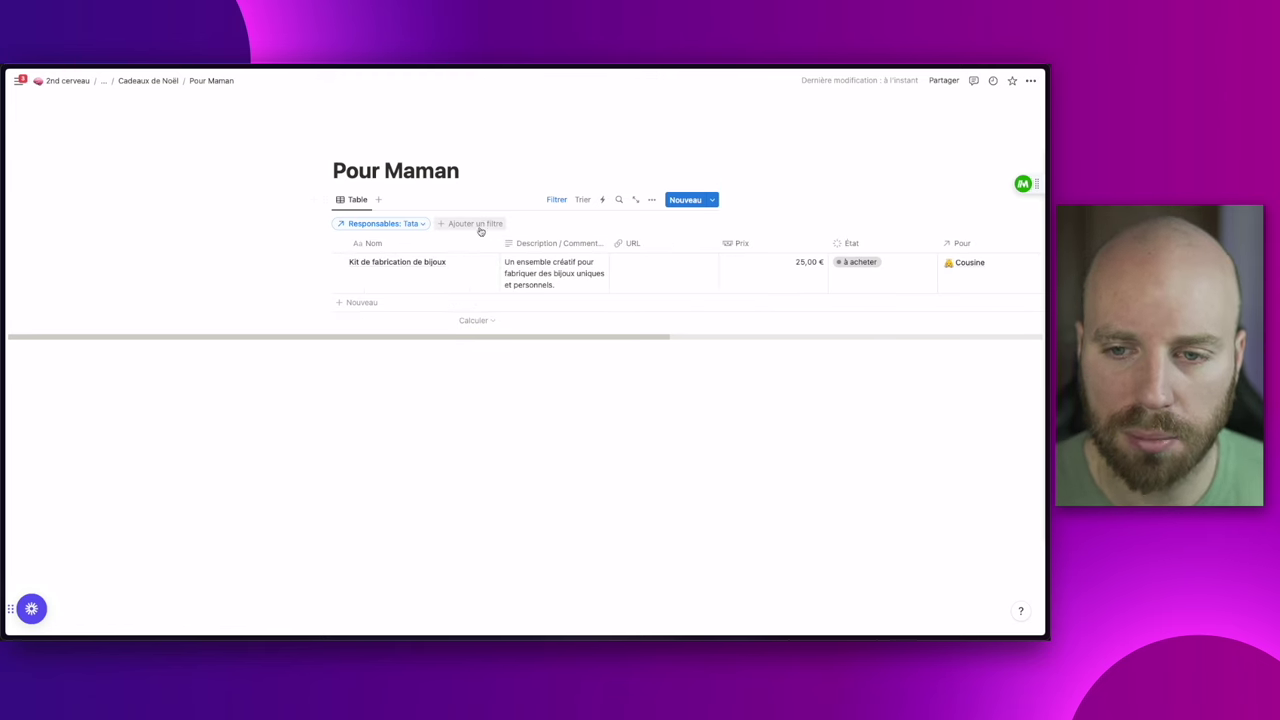
Examine the table's remaining columns, return to the Cadeaux de Noël page and look over its Kanban
{"action": "scroll", "coordinate": [811, 261], "scroll_direction": "right", "scroll_amount": 5}
{"action": "scroll", "coordinate": [811, 261], "scroll_direction": "left", "scroll_amount": 5}
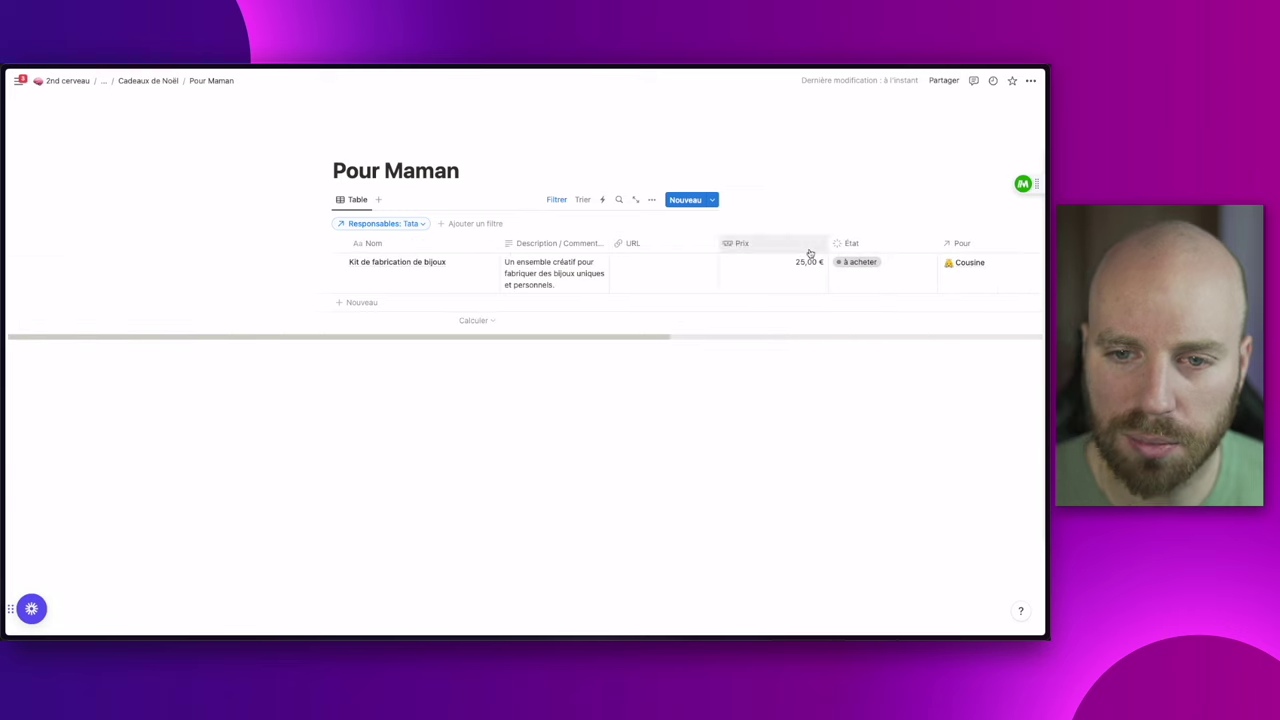
{"action": "scroll", "coordinate": [600, 250], "scroll_direction": "right", "scroll_amount": 3}
{"action": "scroll", "coordinate": [583, 257], "scroll_direction": "left", "scroll_amount": 3}
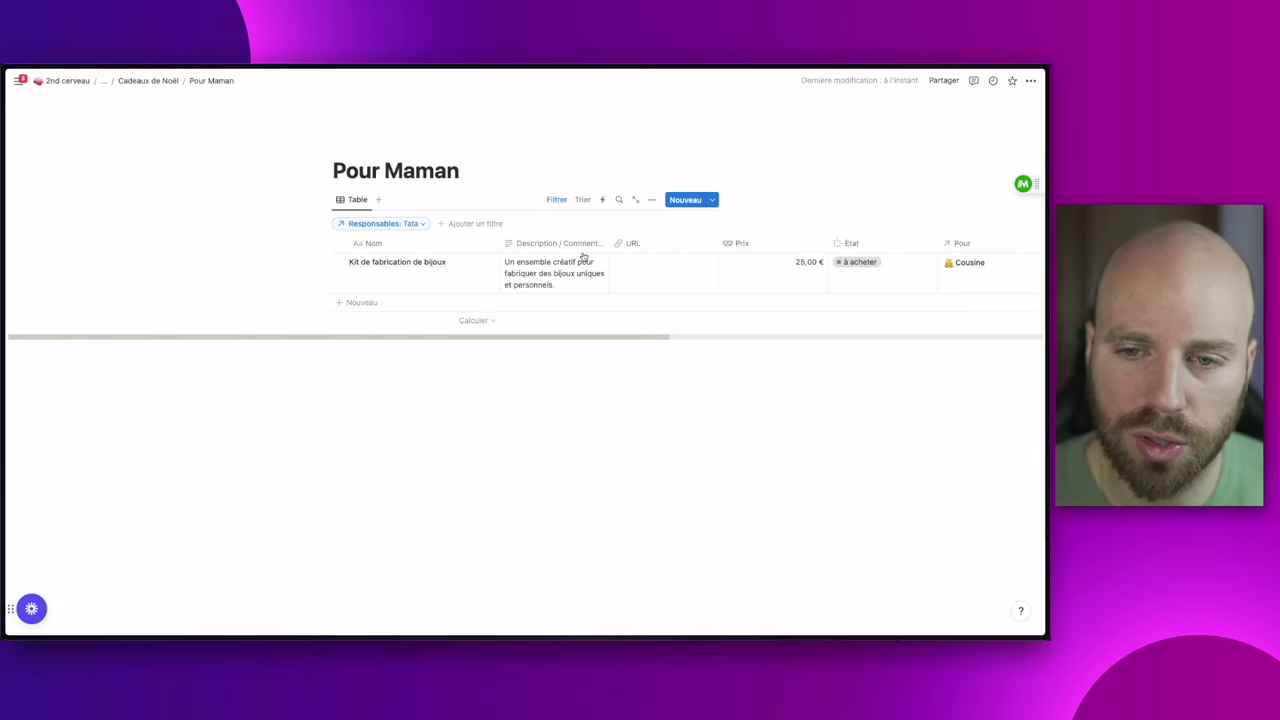
{"action": "key", "text": "alt+Left"}
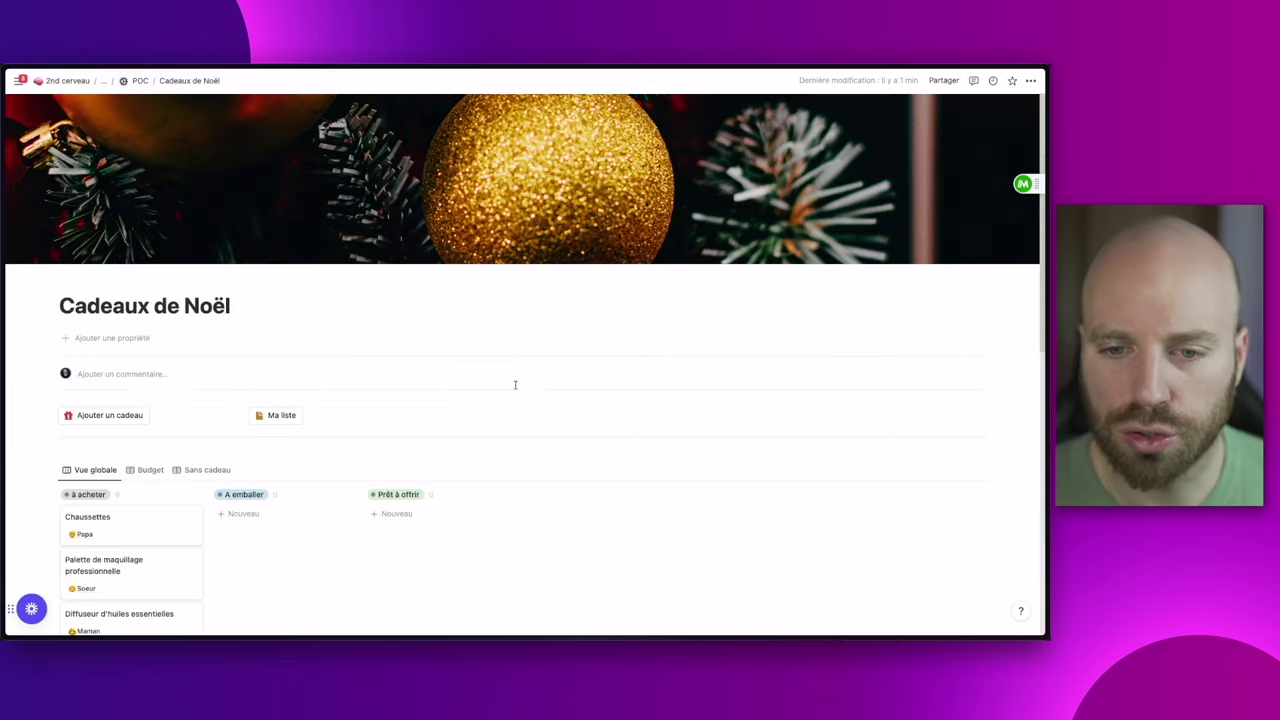
{"action": "scroll", "coordinate": [249, 467], "scroll_direction": "down", "scroll_amount": 6}
{"action": "scroll", "coordinate": [249, 466], "scroll_direction": "up", "scroll_amount": 5}
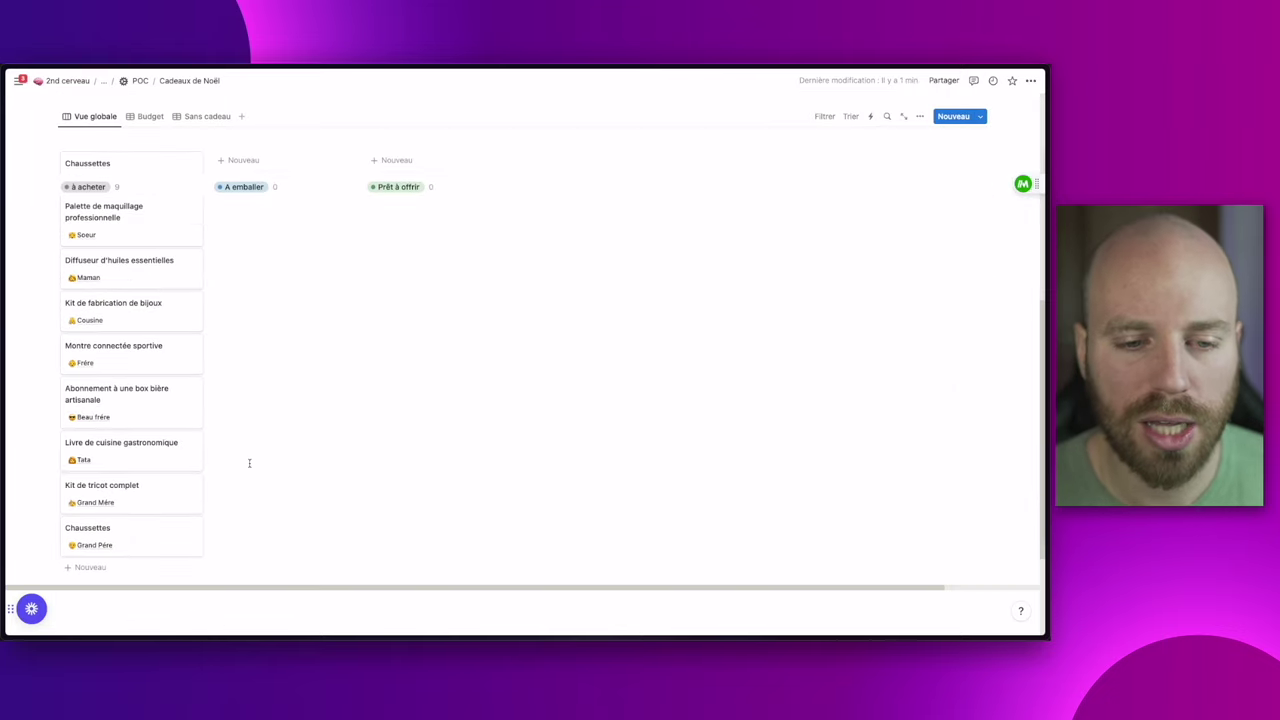